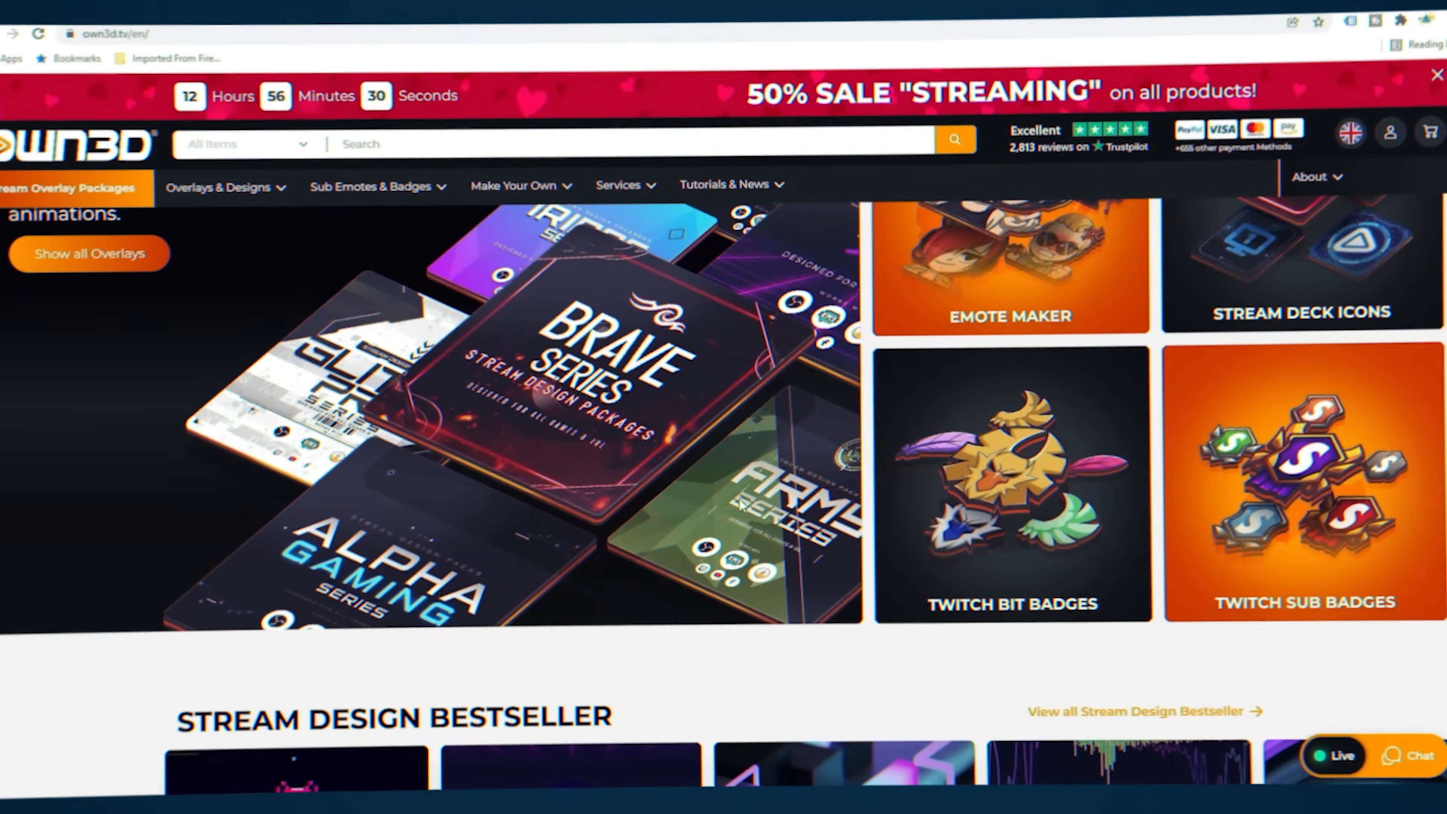
- Browse the OWN3D shop's stream designs and view the sub Badge Maker page
scroll(738, 498, "down", 10)
scroll(738, 498, "down", 8)
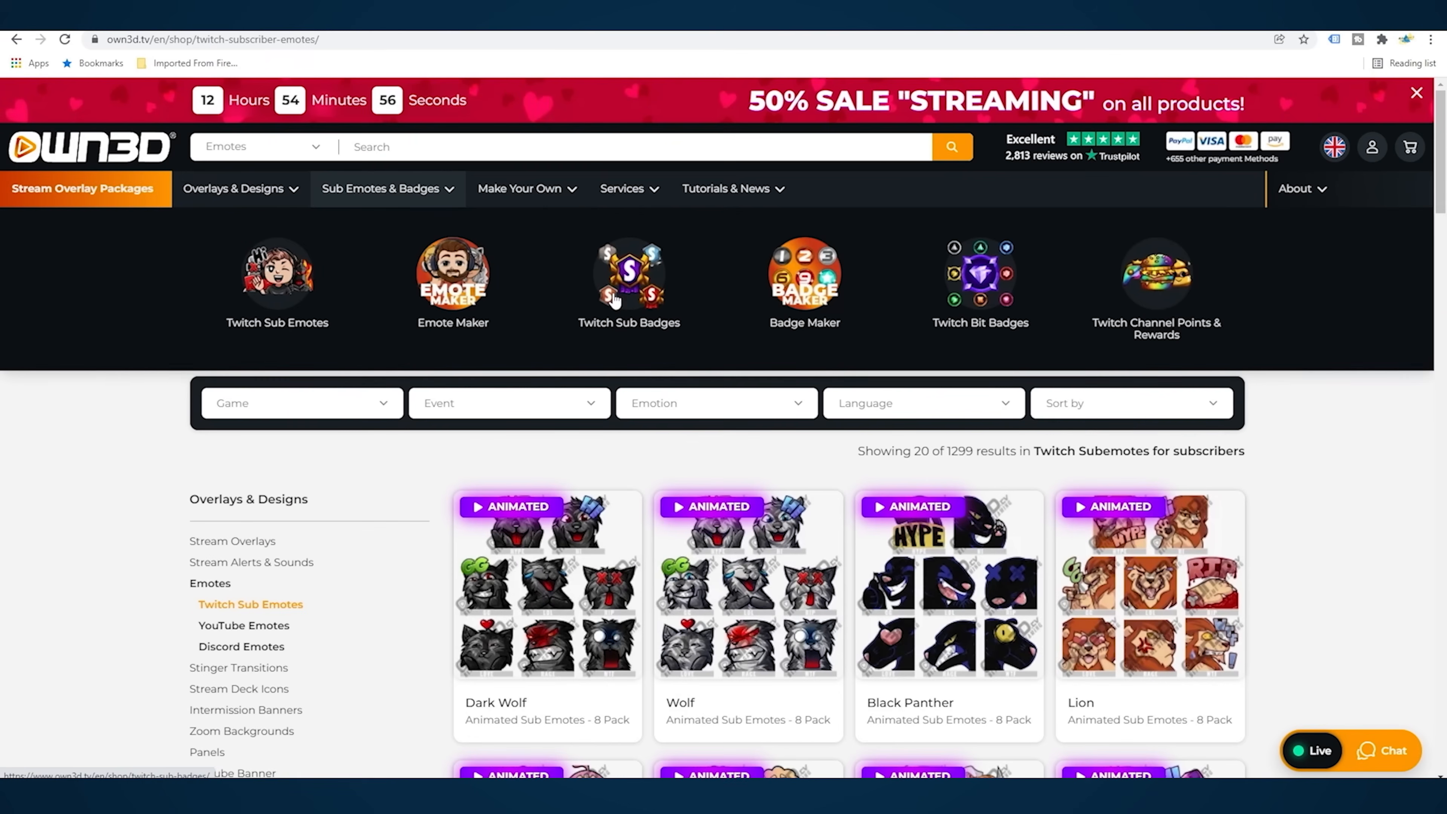
left_click(826, 306)
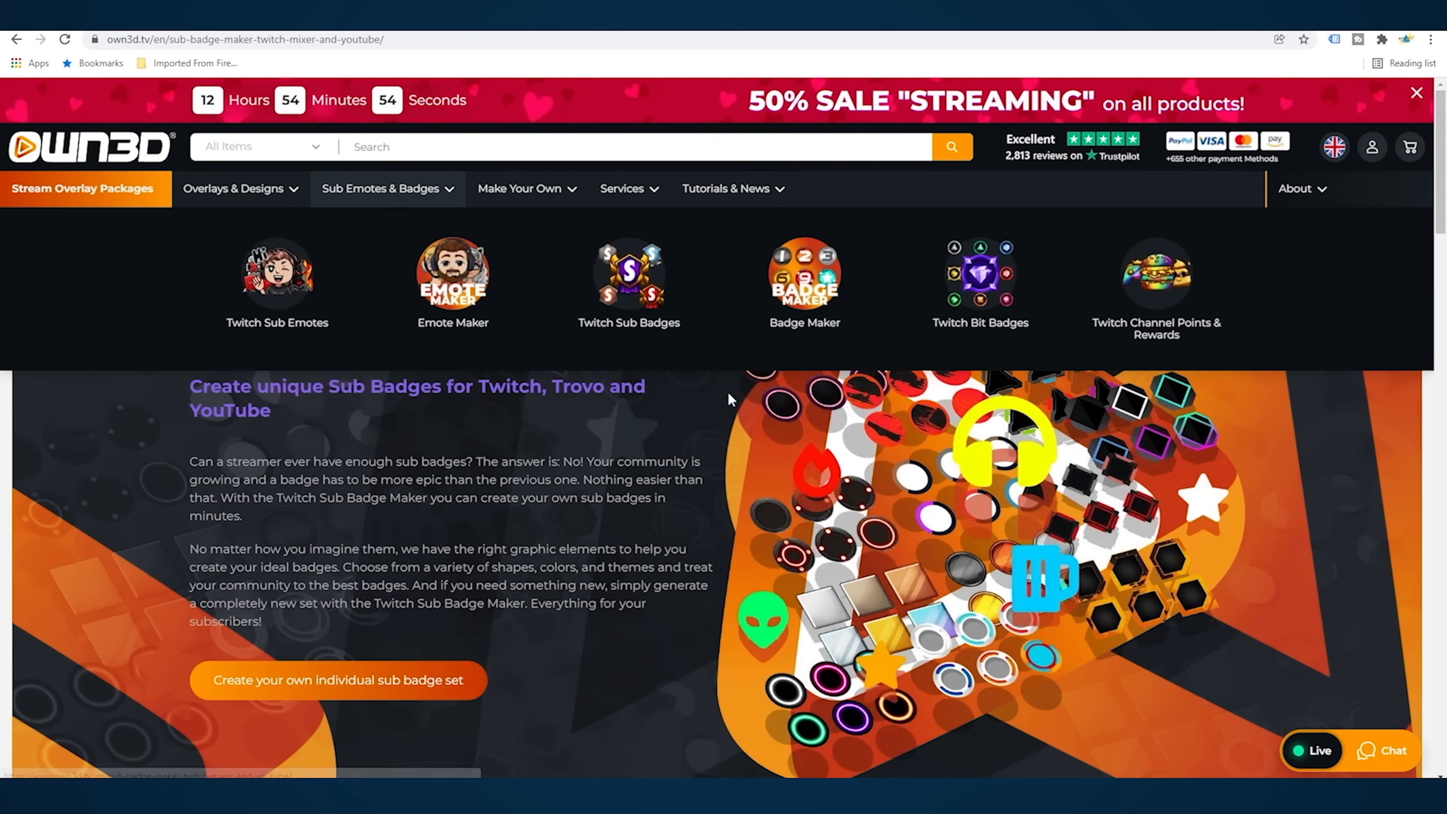
scroll(577, 650, "down", 3)
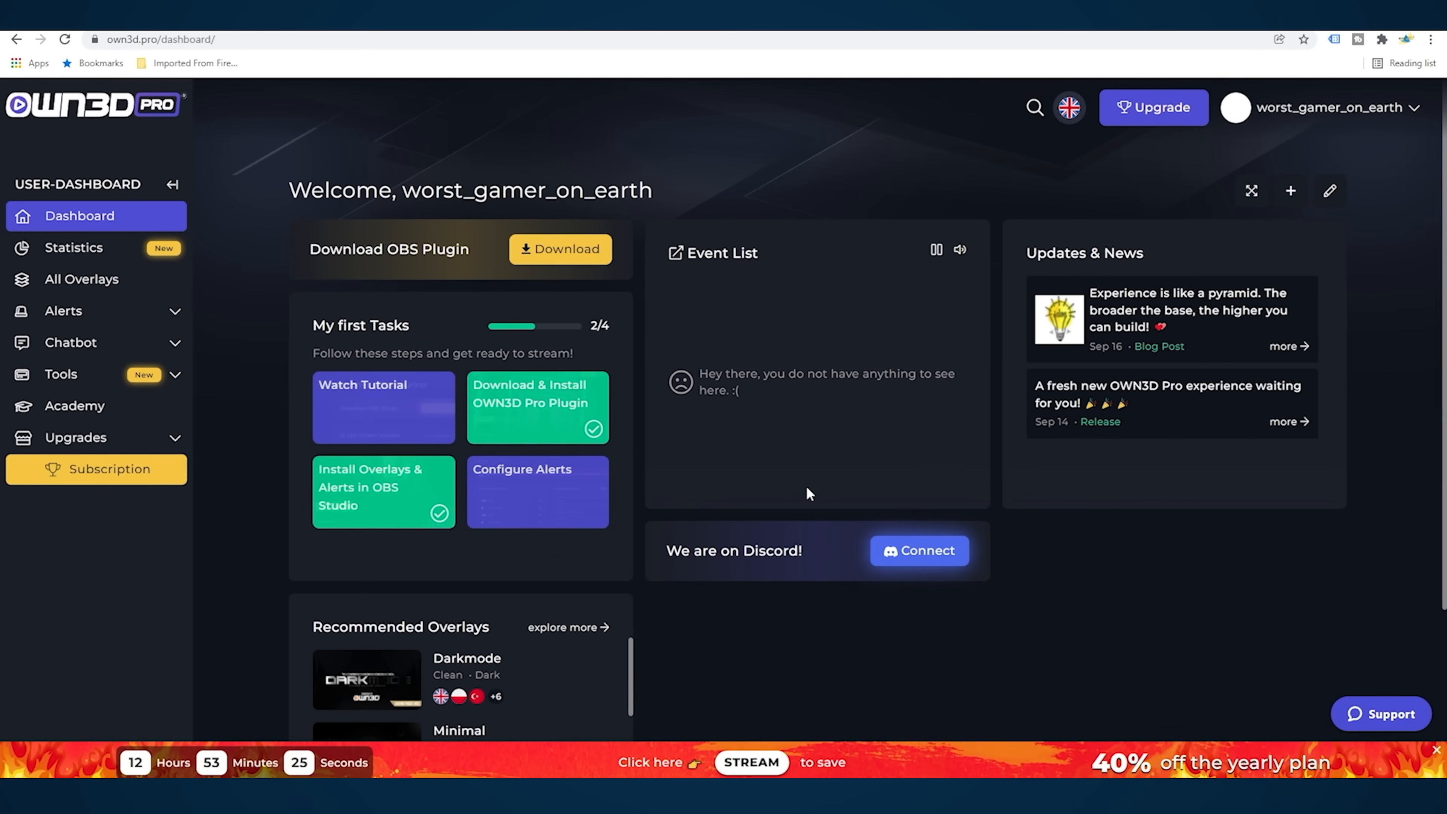
- Download the OWN3D Pro OBS plugin, open OWN3D Pro in OBS Studio and install the Pure overlay
left_click(543, 265)
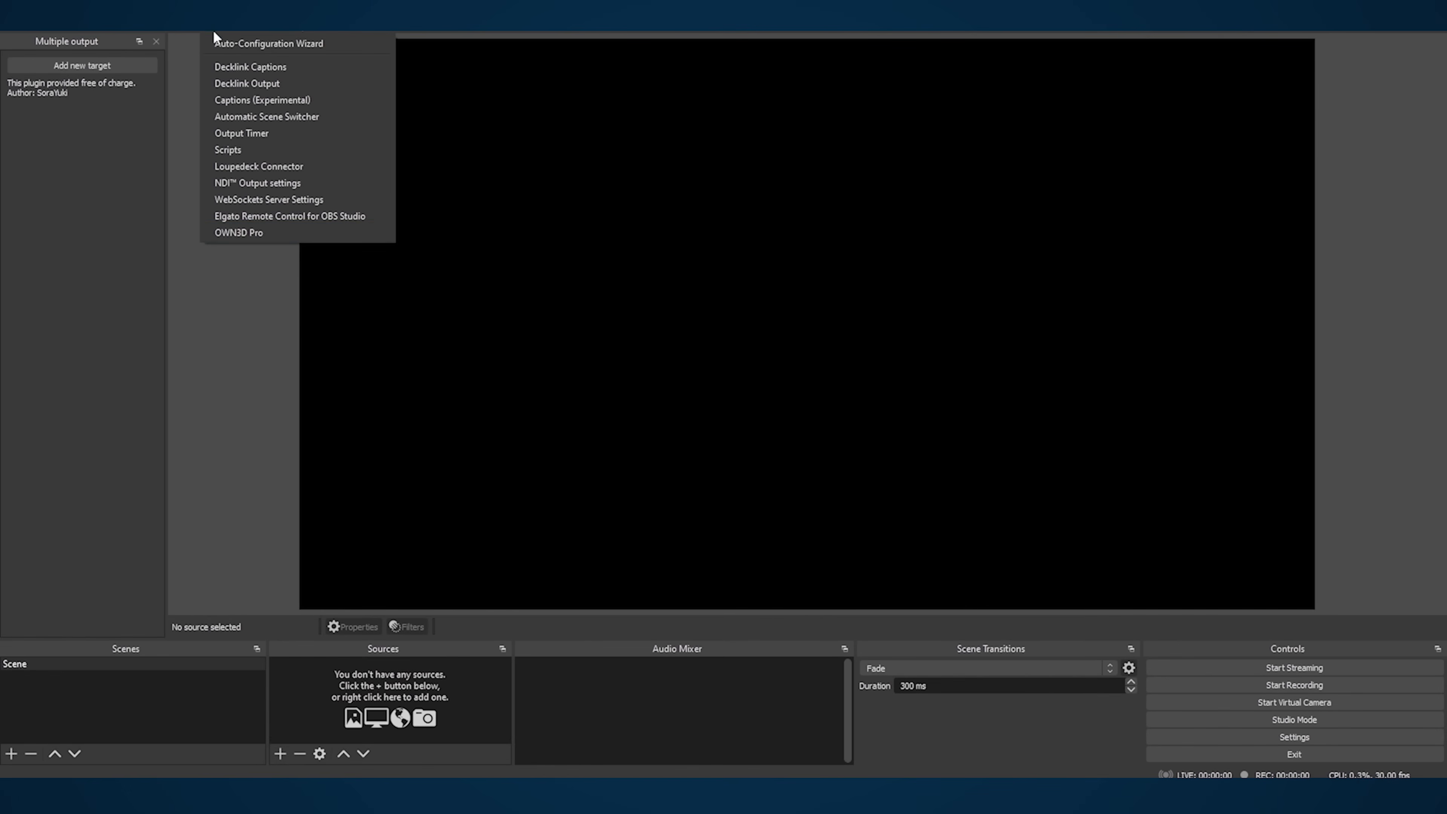
left_click(238, 233)
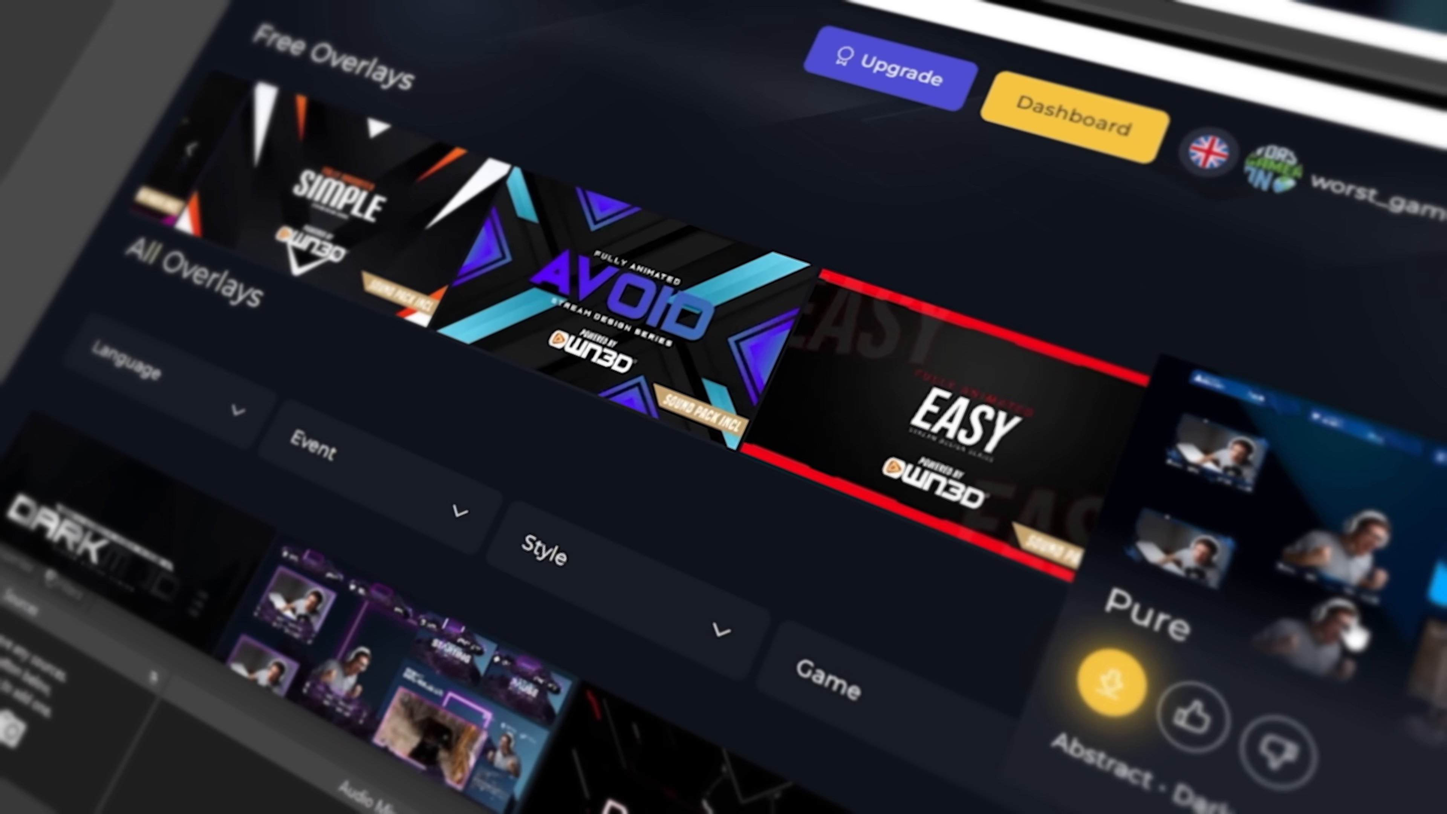
left_click(1382, 638)
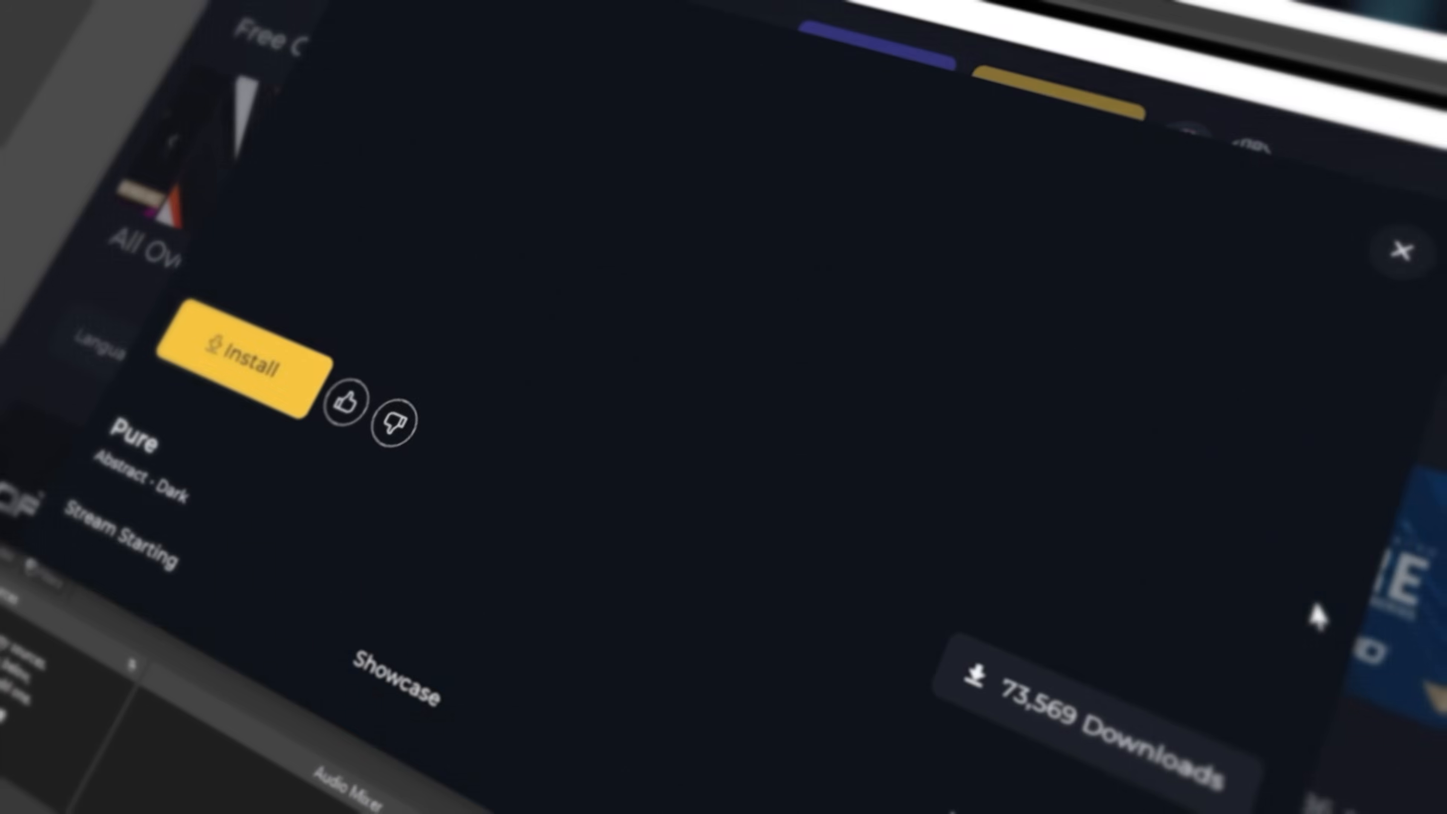
left_click(200, 365)
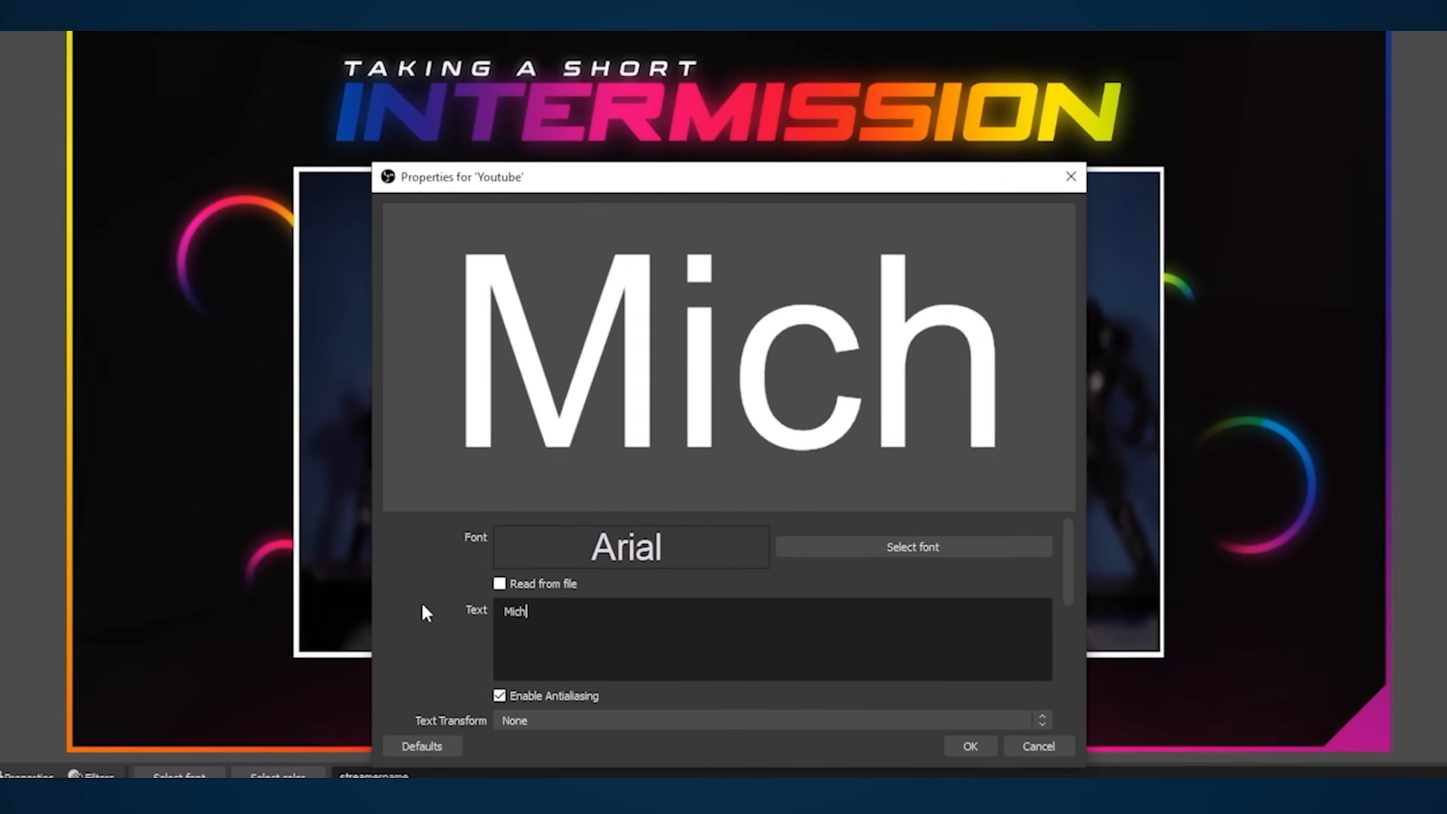
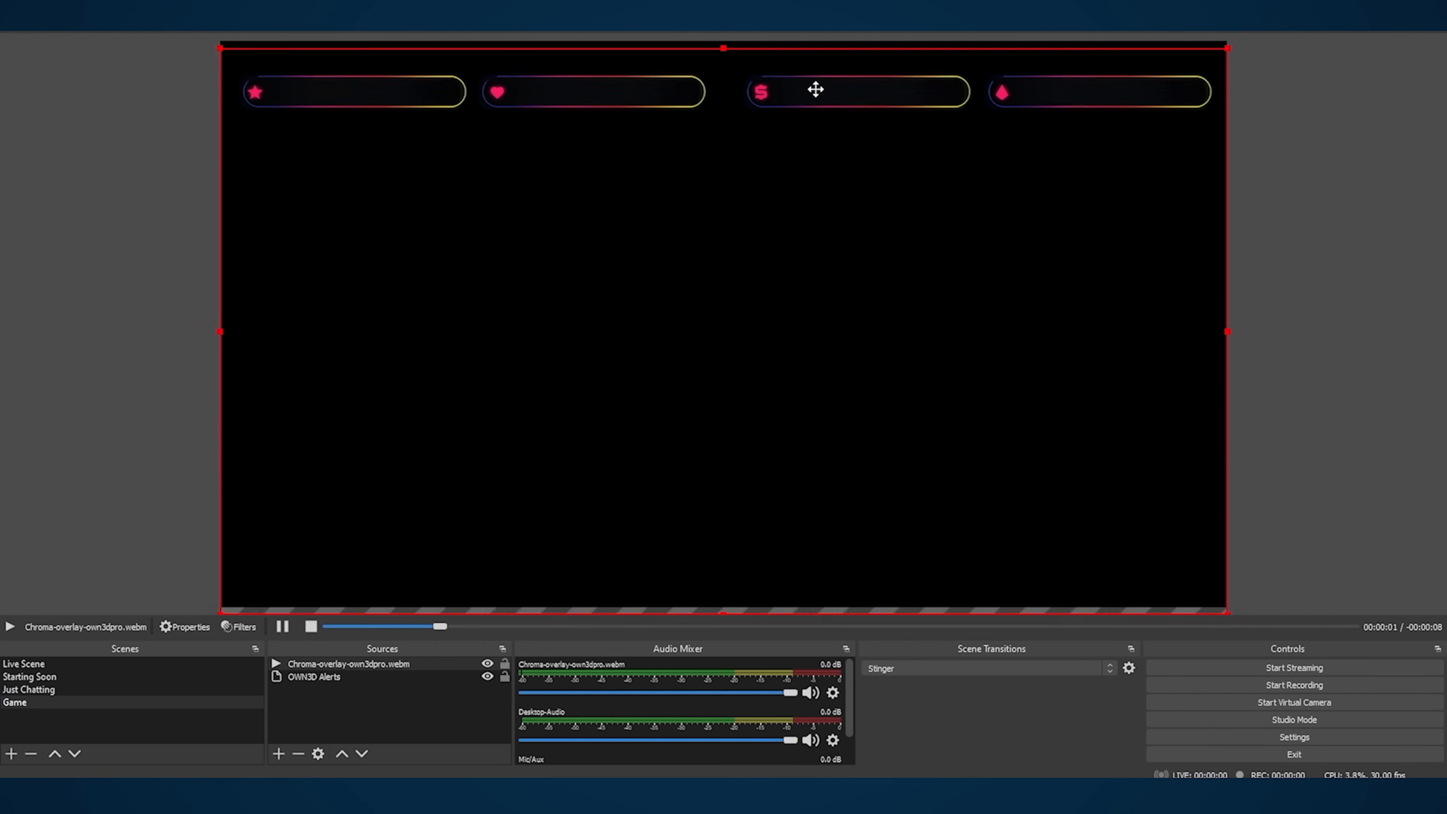
- Enter the streamer's channel name as the text of the Youtube source in the Just Chatting scene
left_click_drag(815, 89, 814, 527)
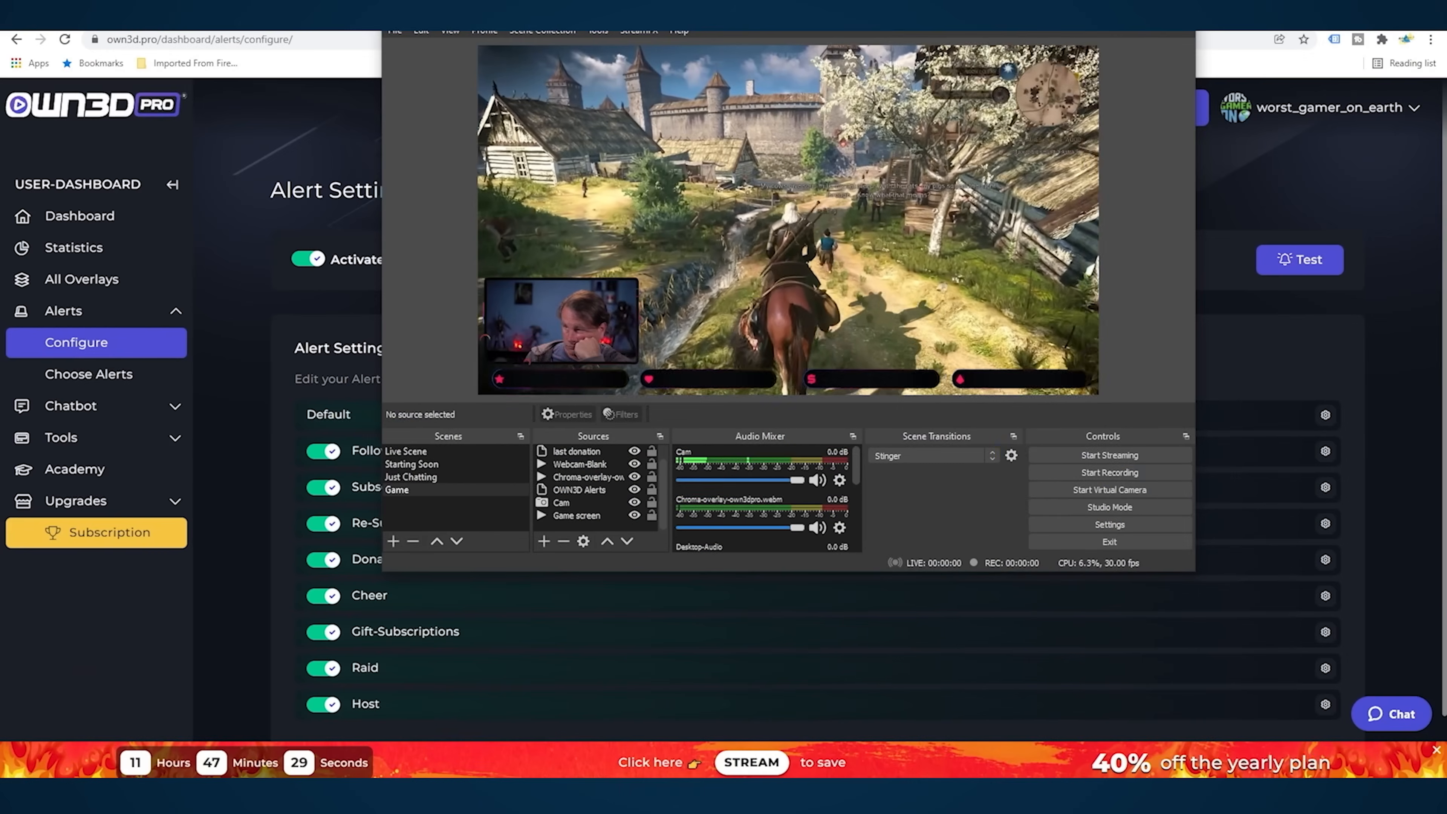
left_click_drag(772, 15, 1446, 122)
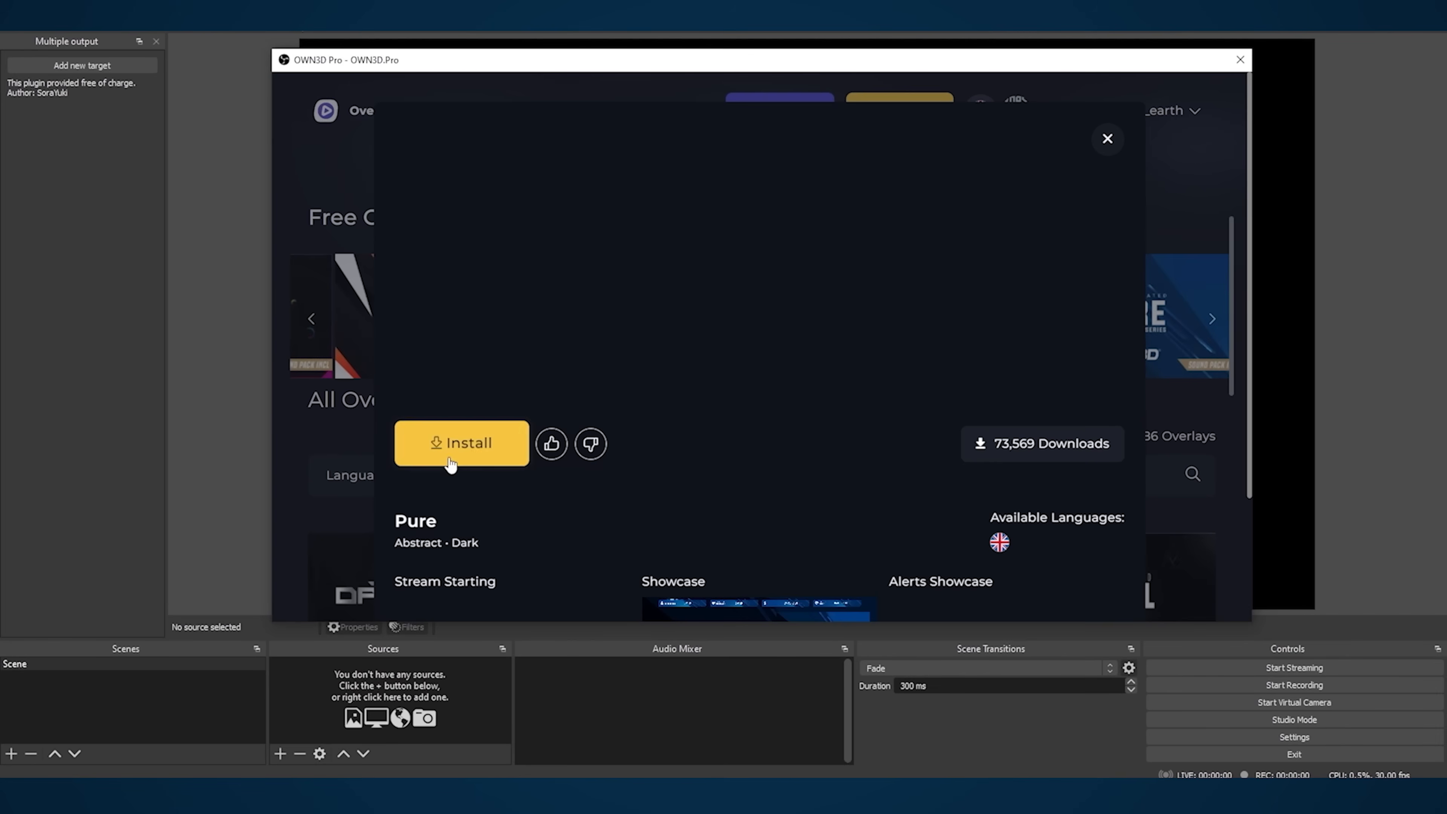
left_click(452, 447)
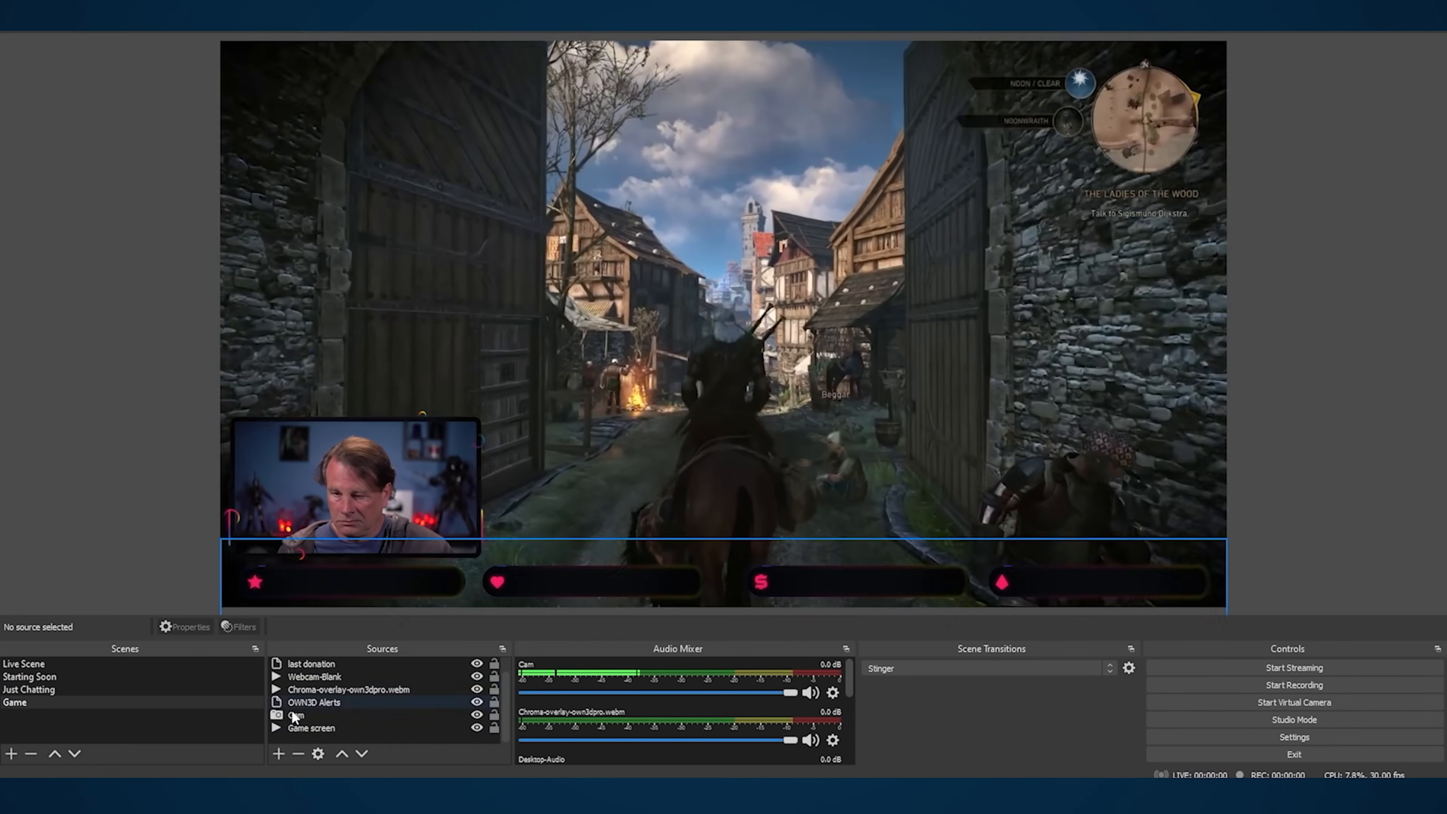
left_click(72, 662)
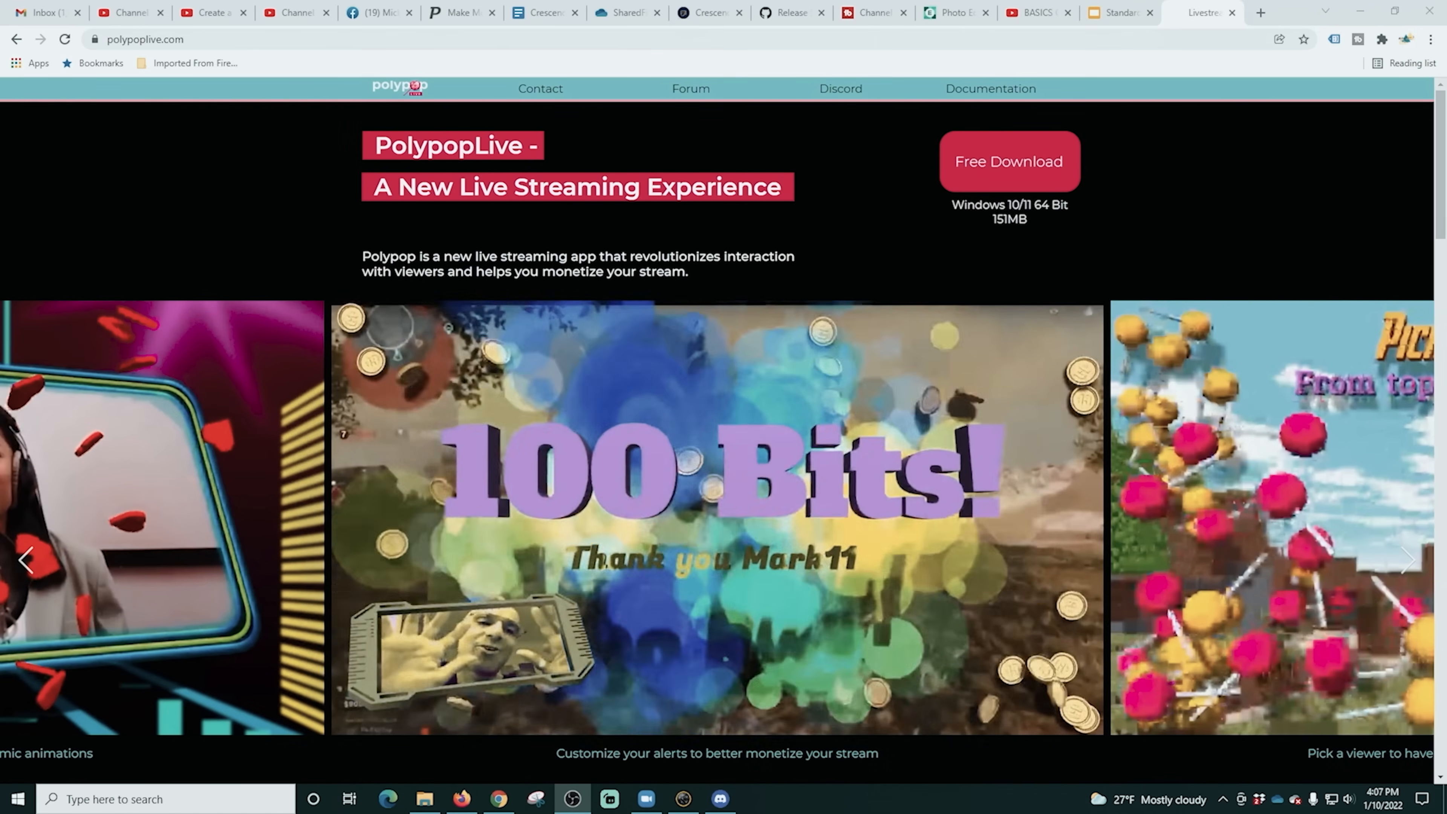
- Download PolyPop from polypoplive.com and install it, accepting the license and creating a desktop shortcut
left_click(986, 217)
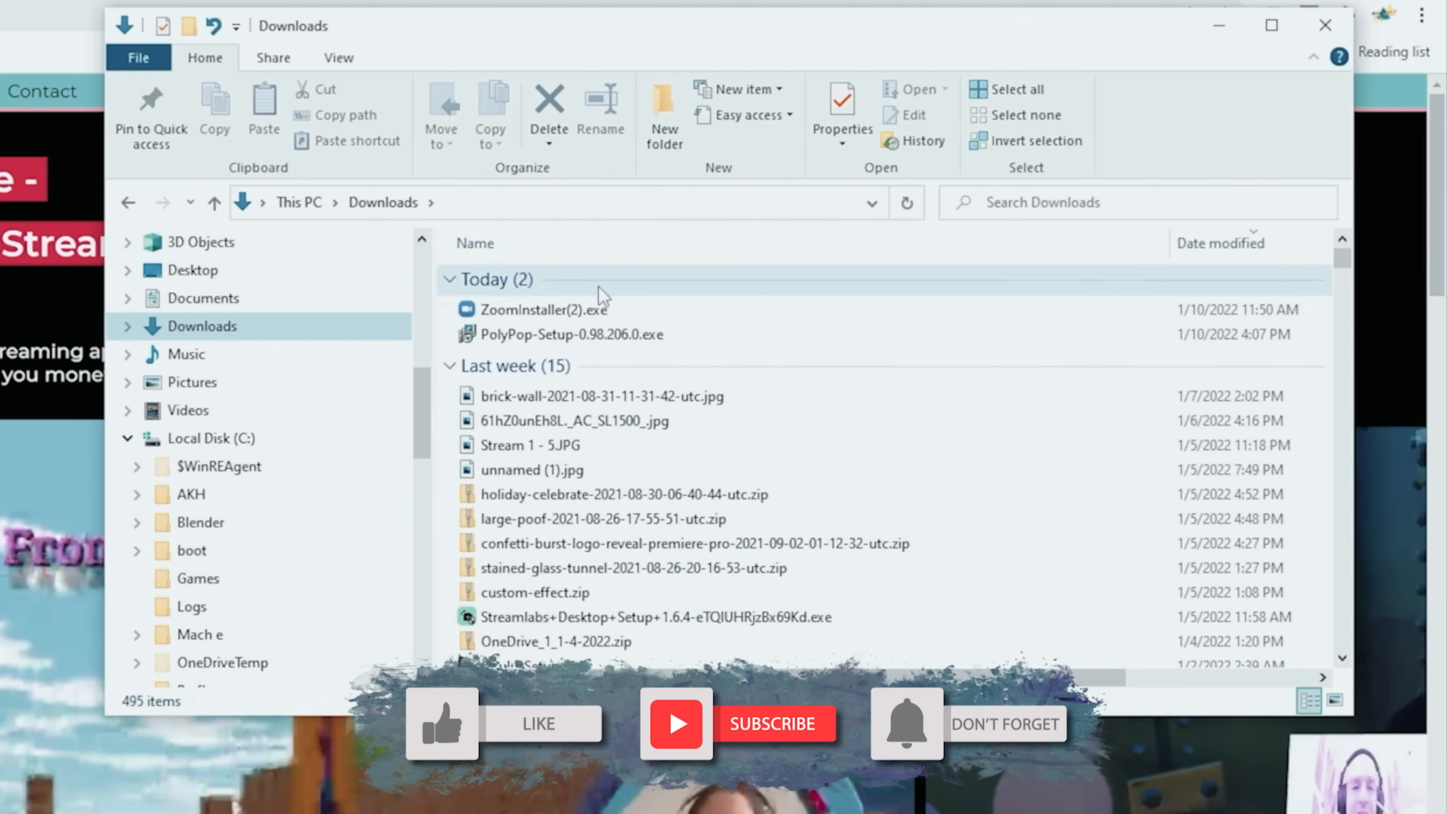
double_click(598, 337)
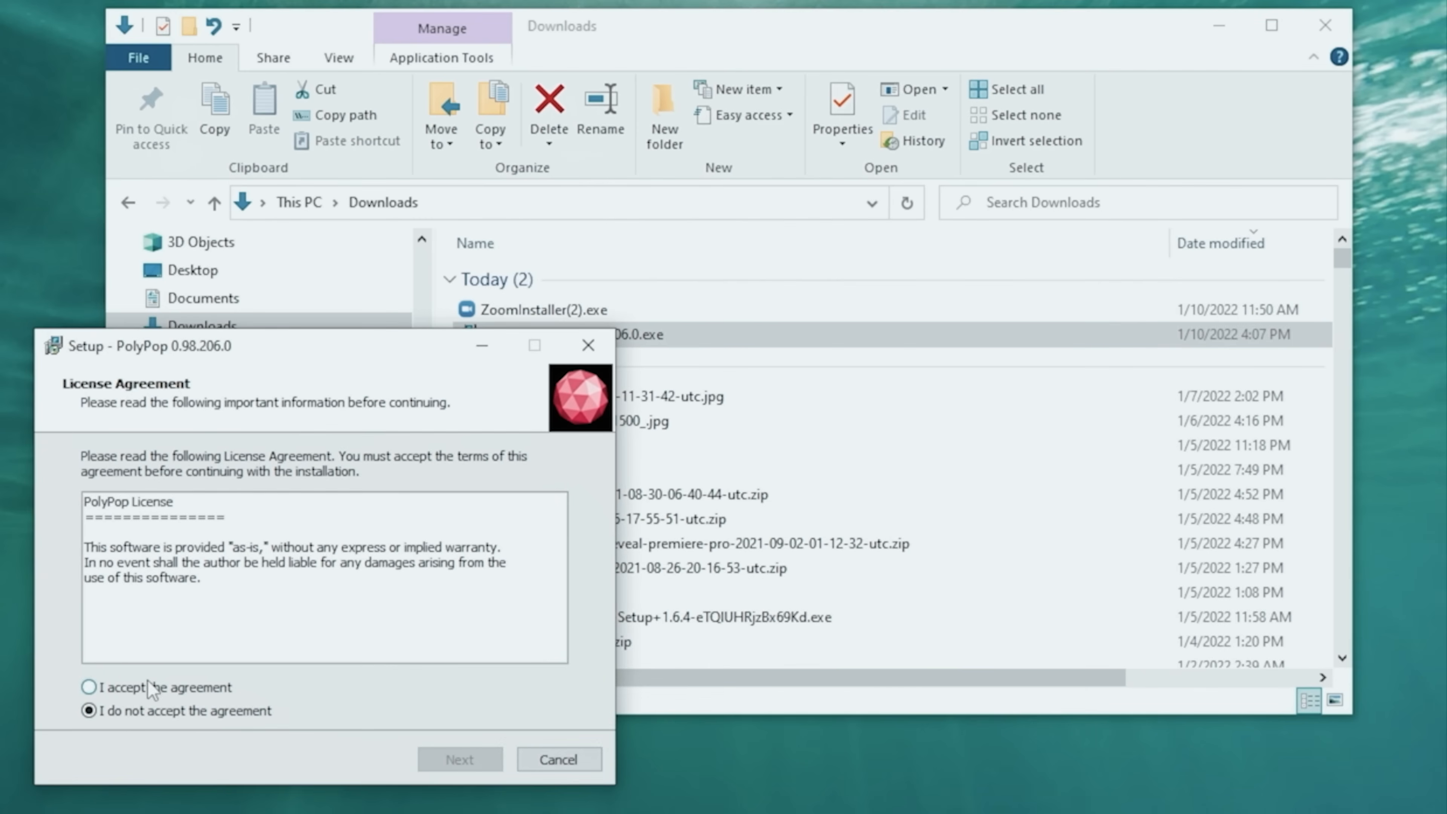
left_click(456, 760)
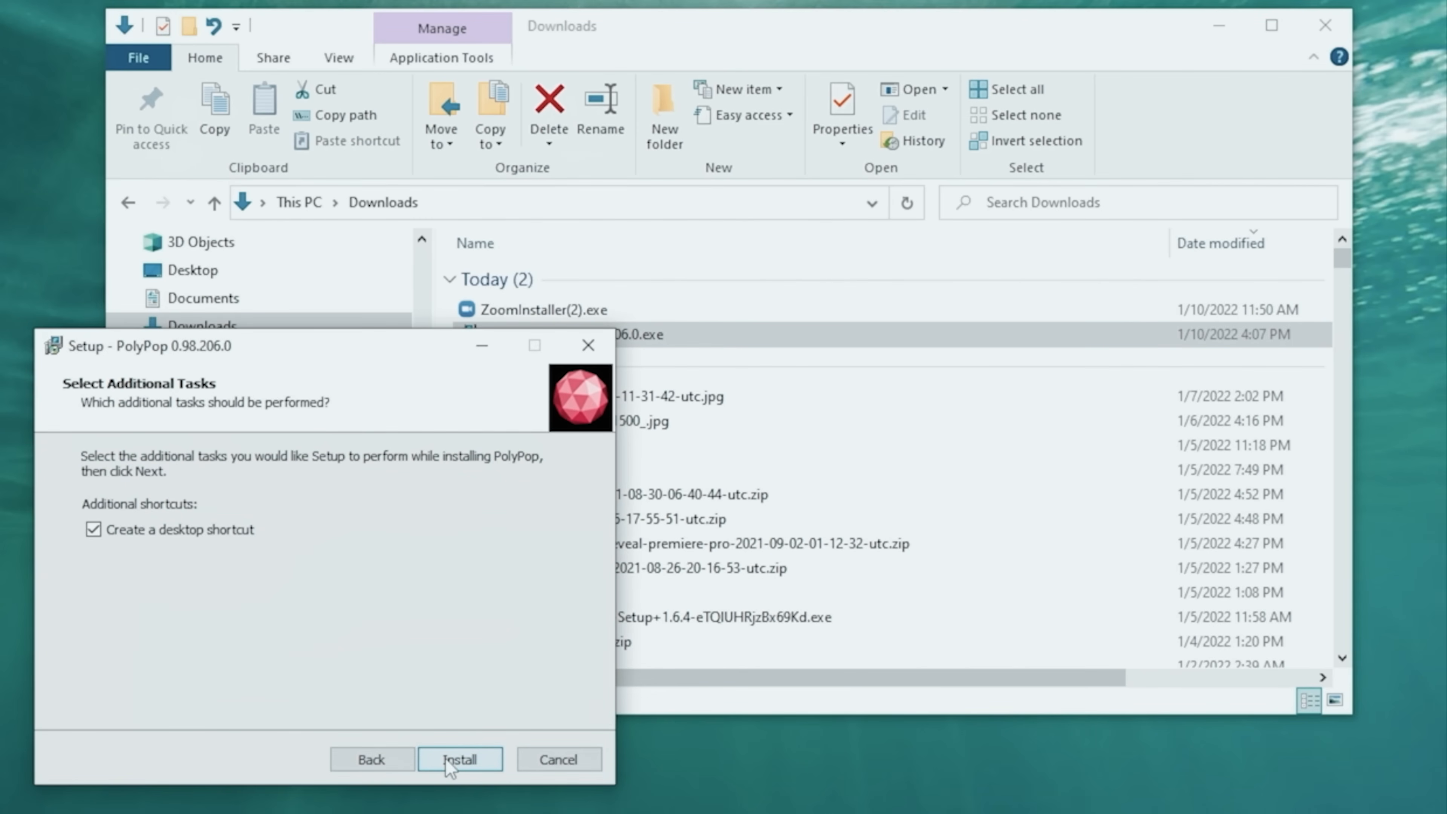
left_click(459, 759)
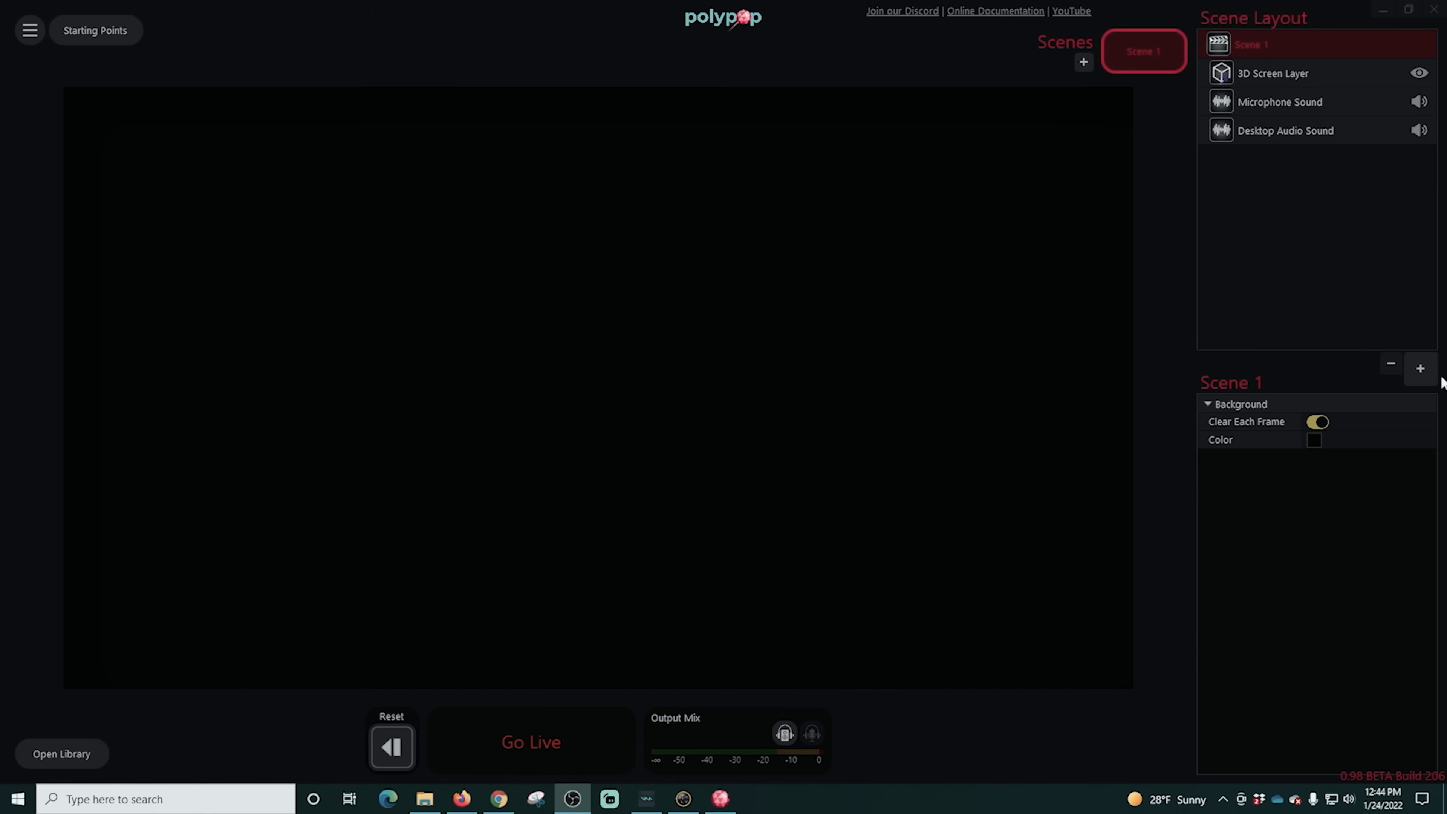
- Add a 2D Image element to Scene 1 with the library video New overlay test1_VP9 as its source
left_click(1420, 368)
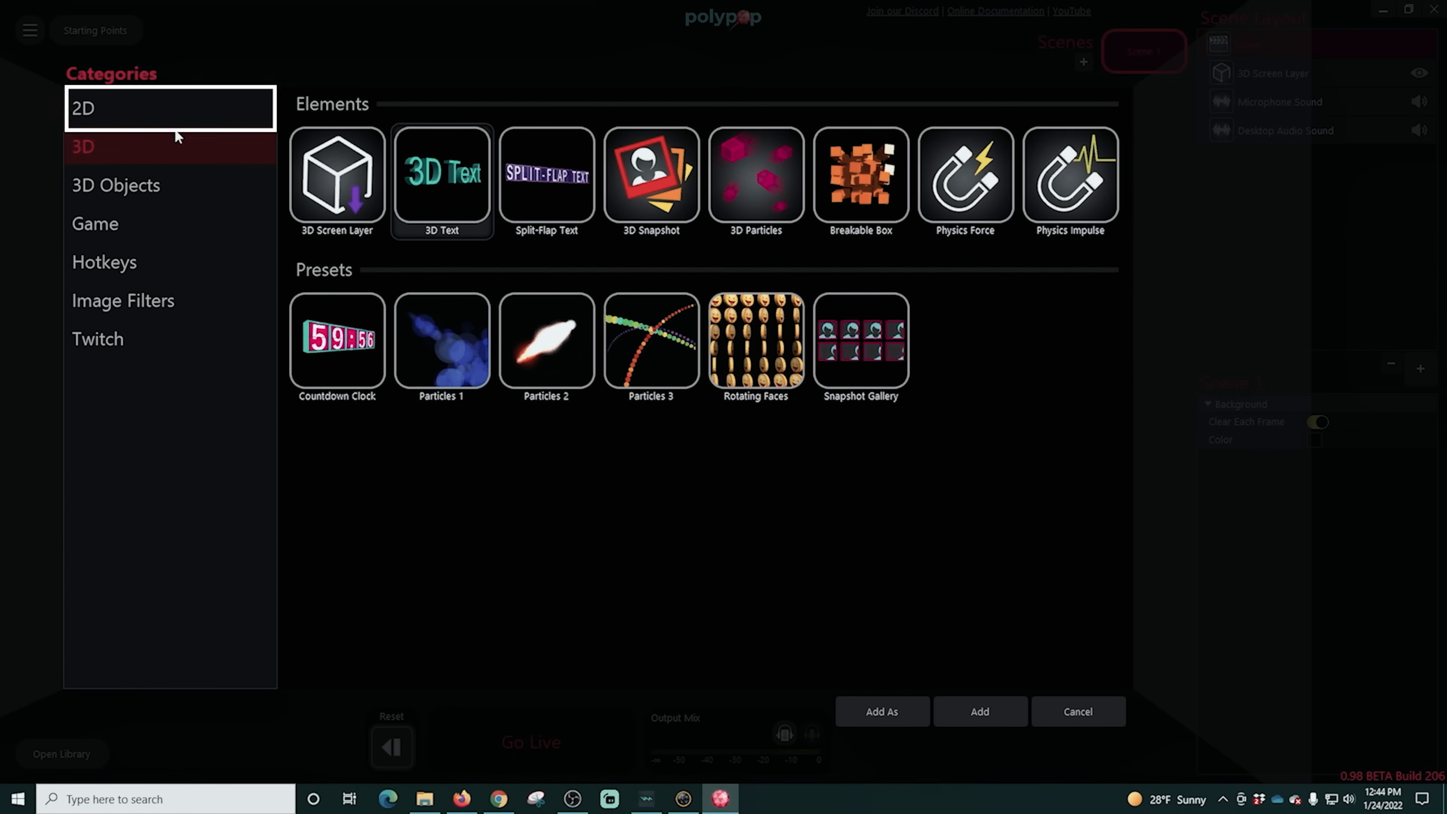
left_click(151, 111)
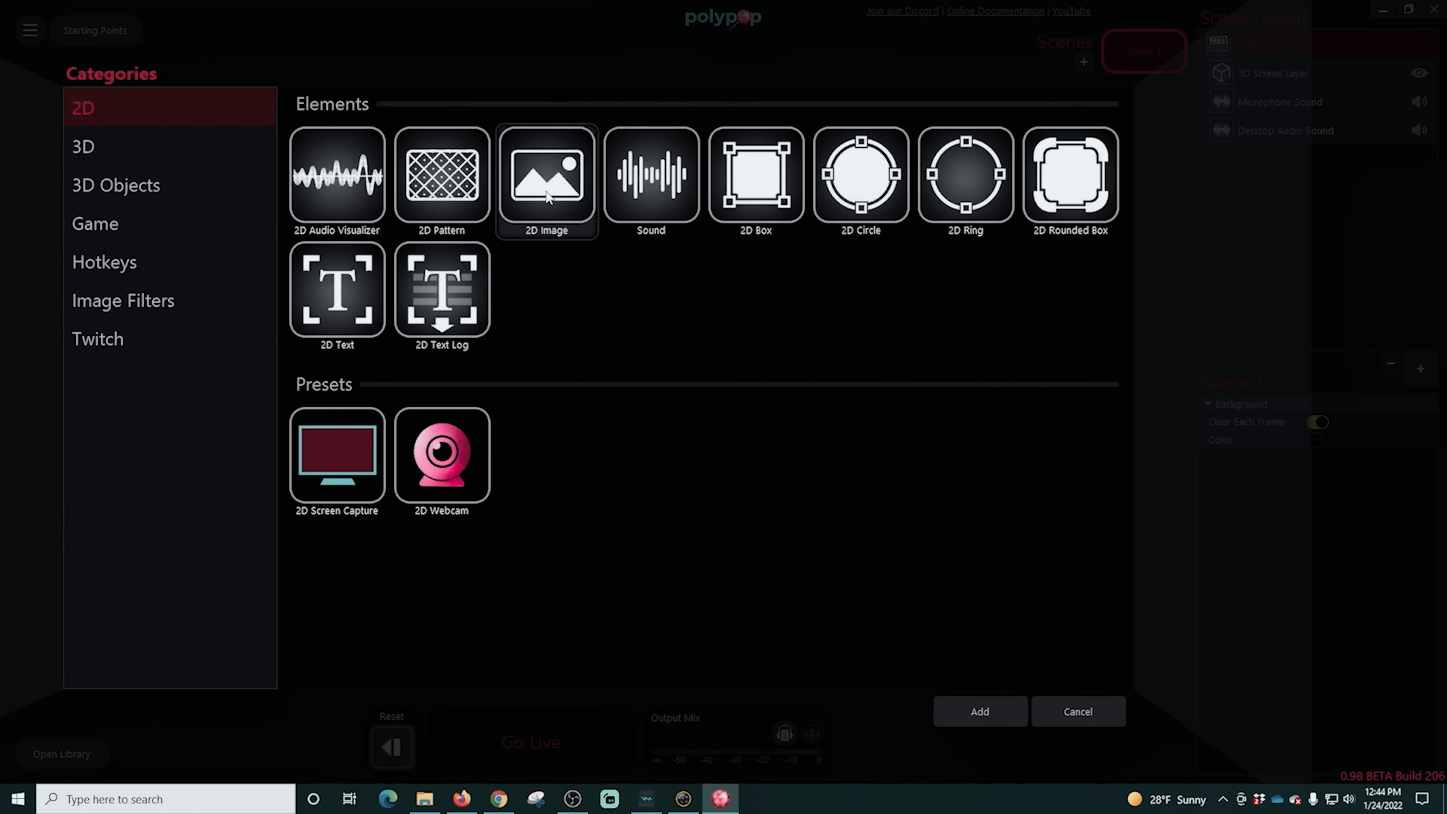
left_click(980, 711)
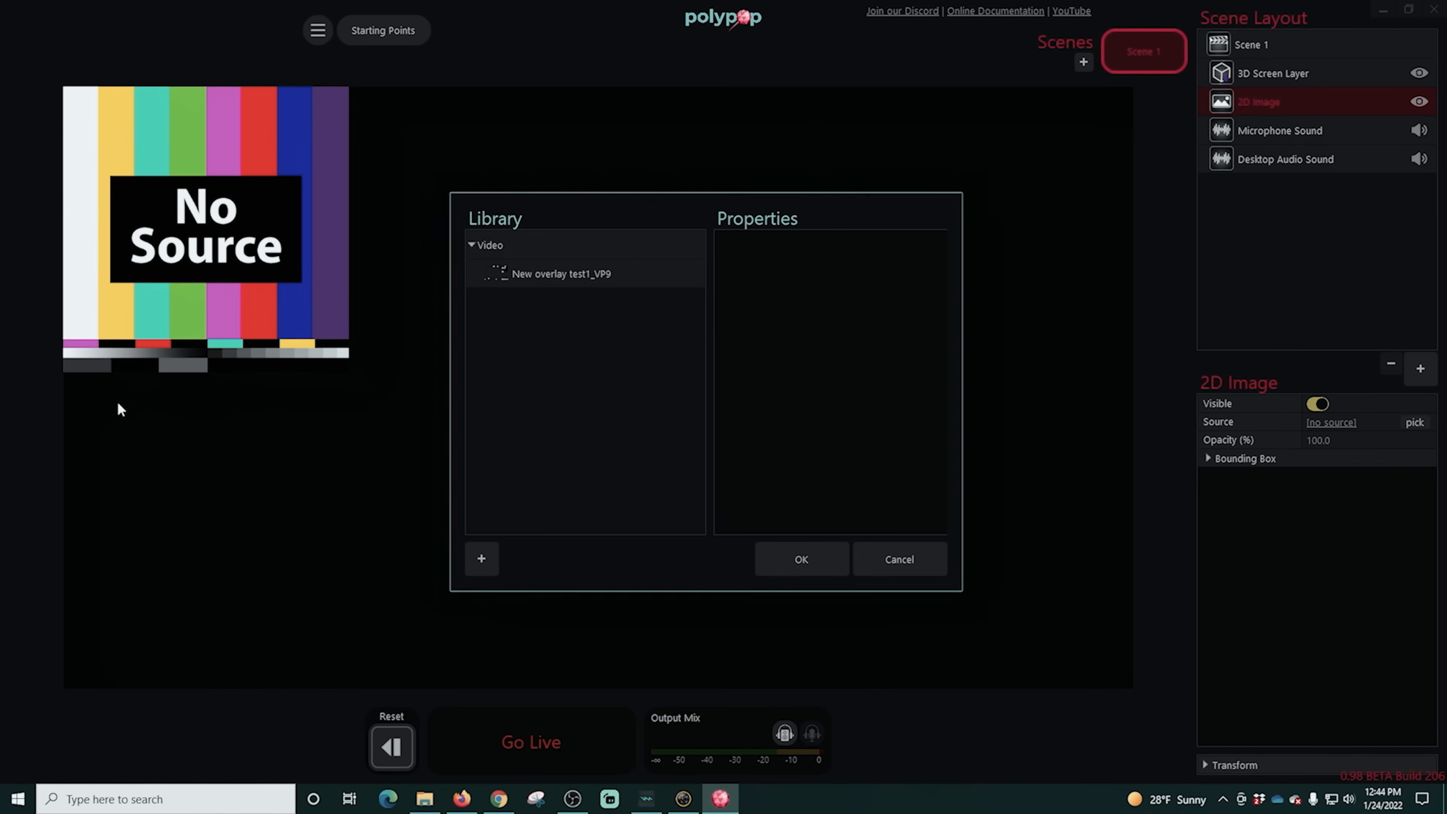
left_click(601, 281)
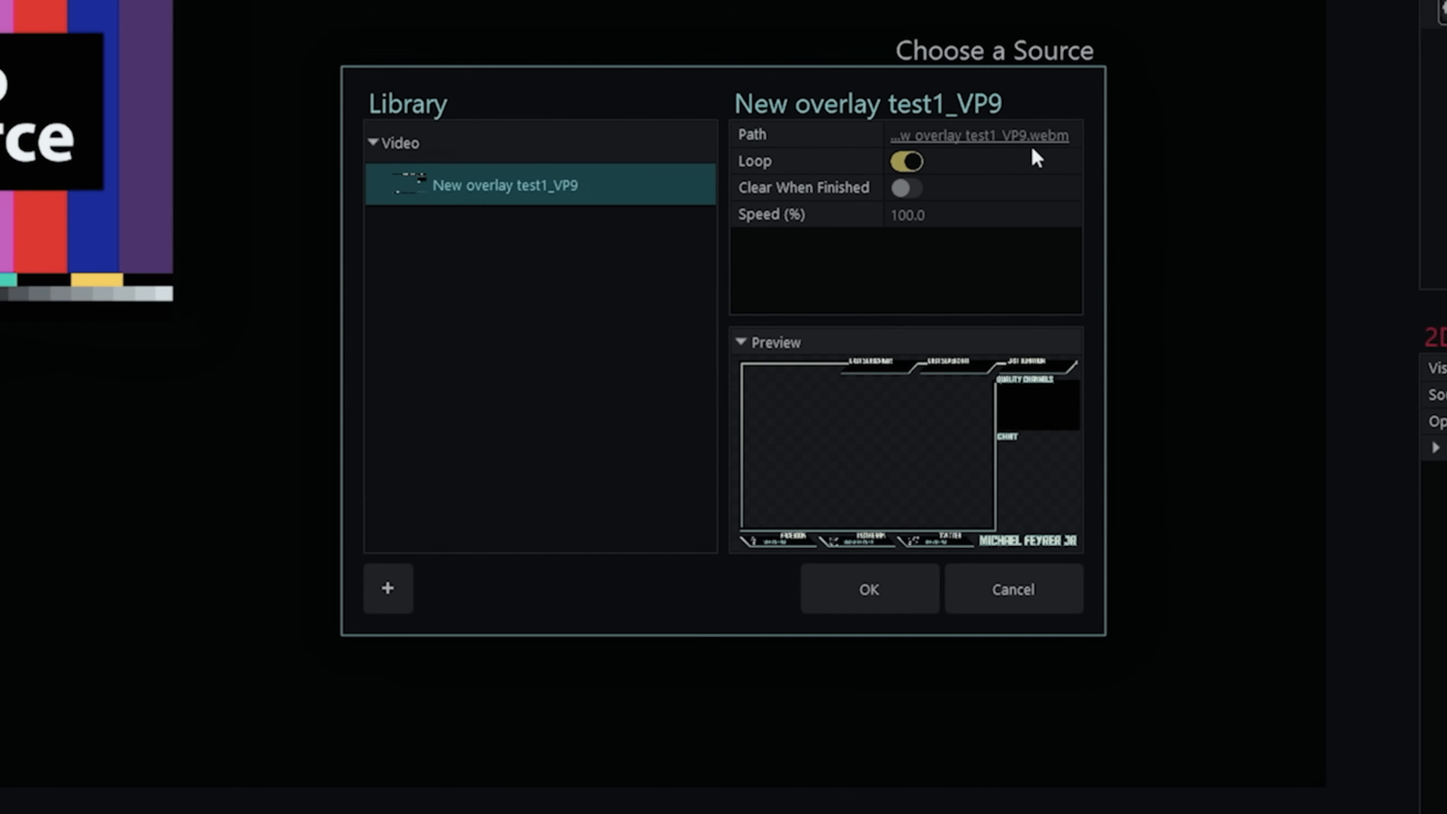
left_click(393, 596)
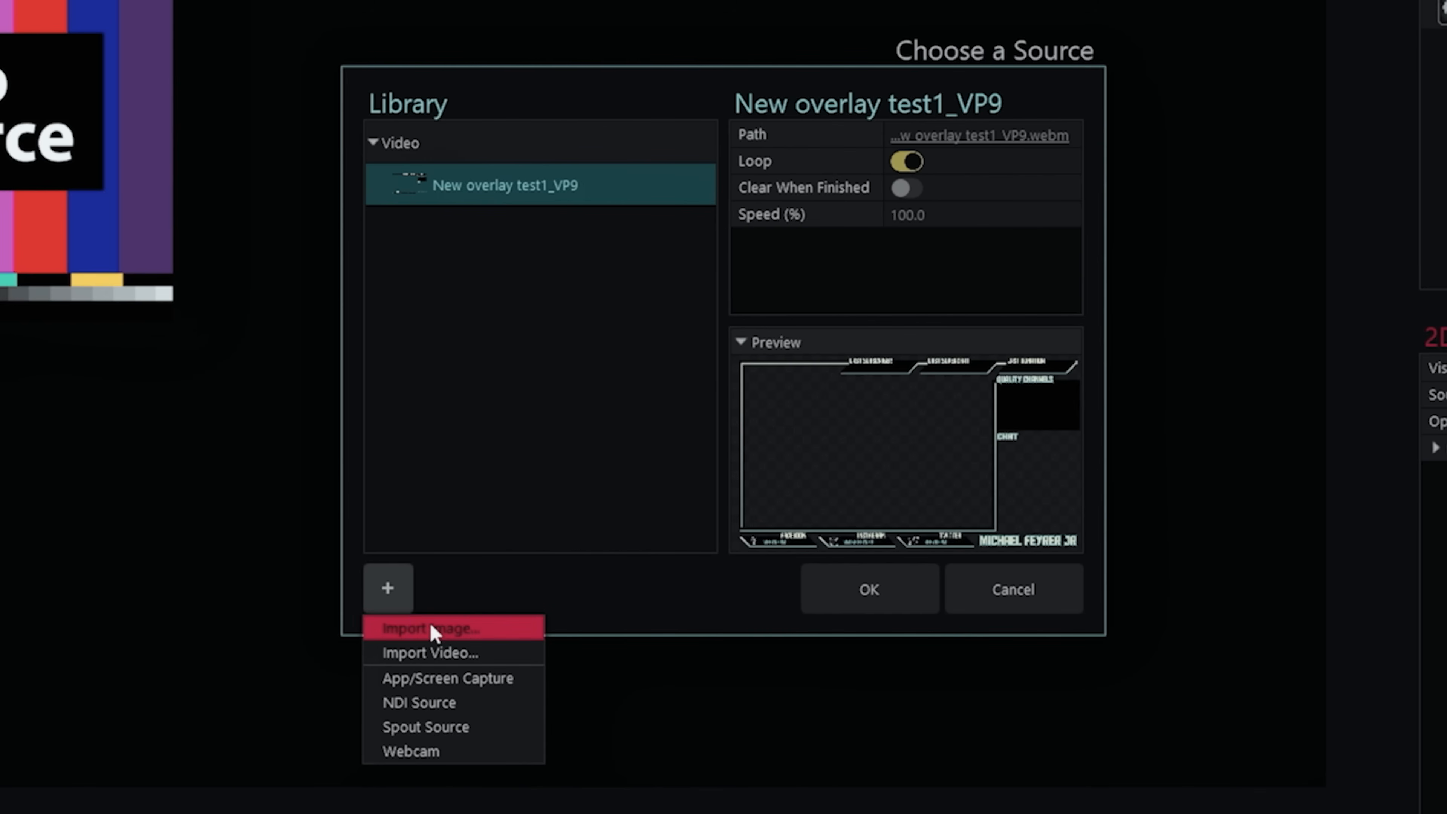
left_click(573, 493)
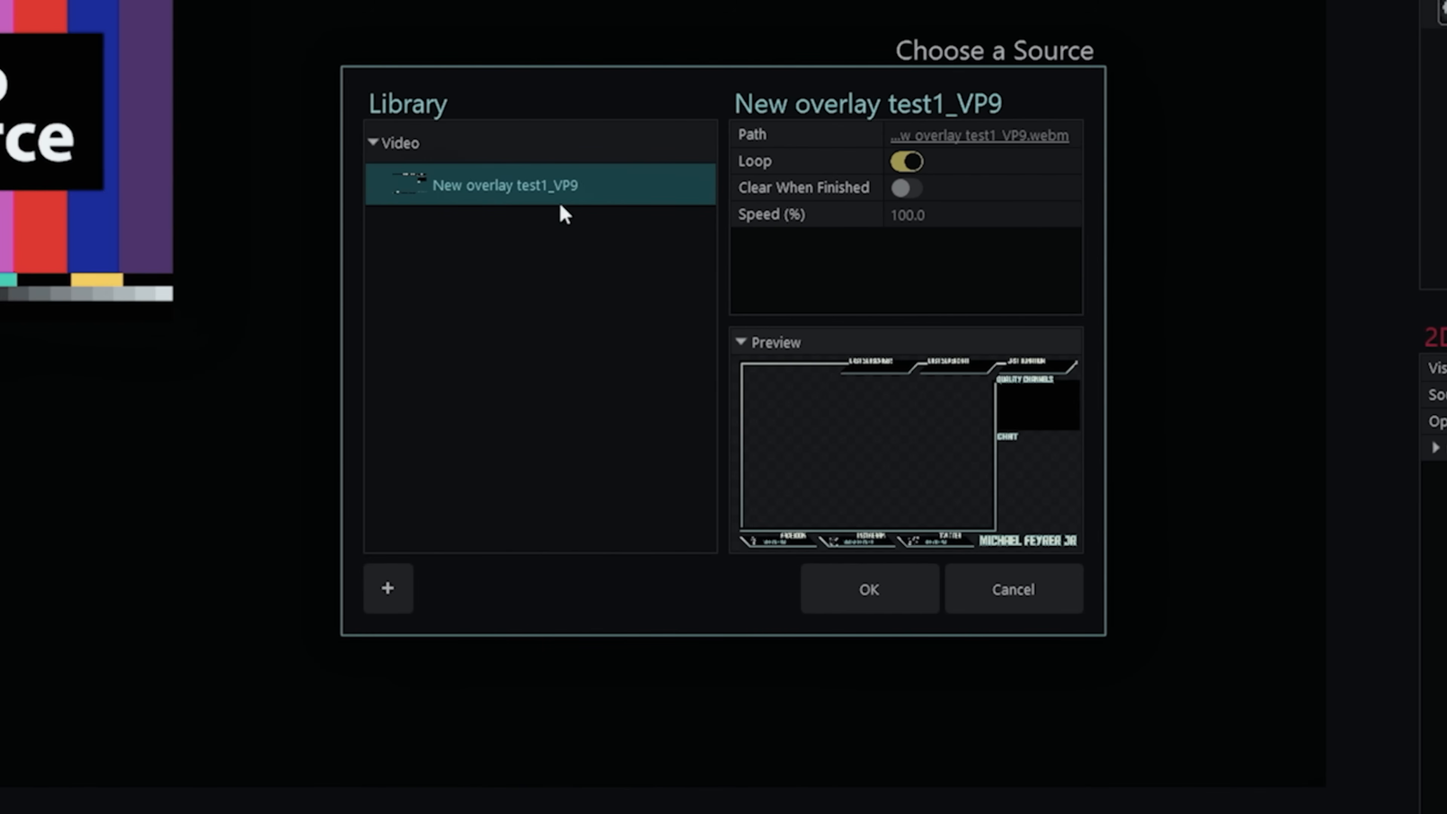
left_click(872, 591)
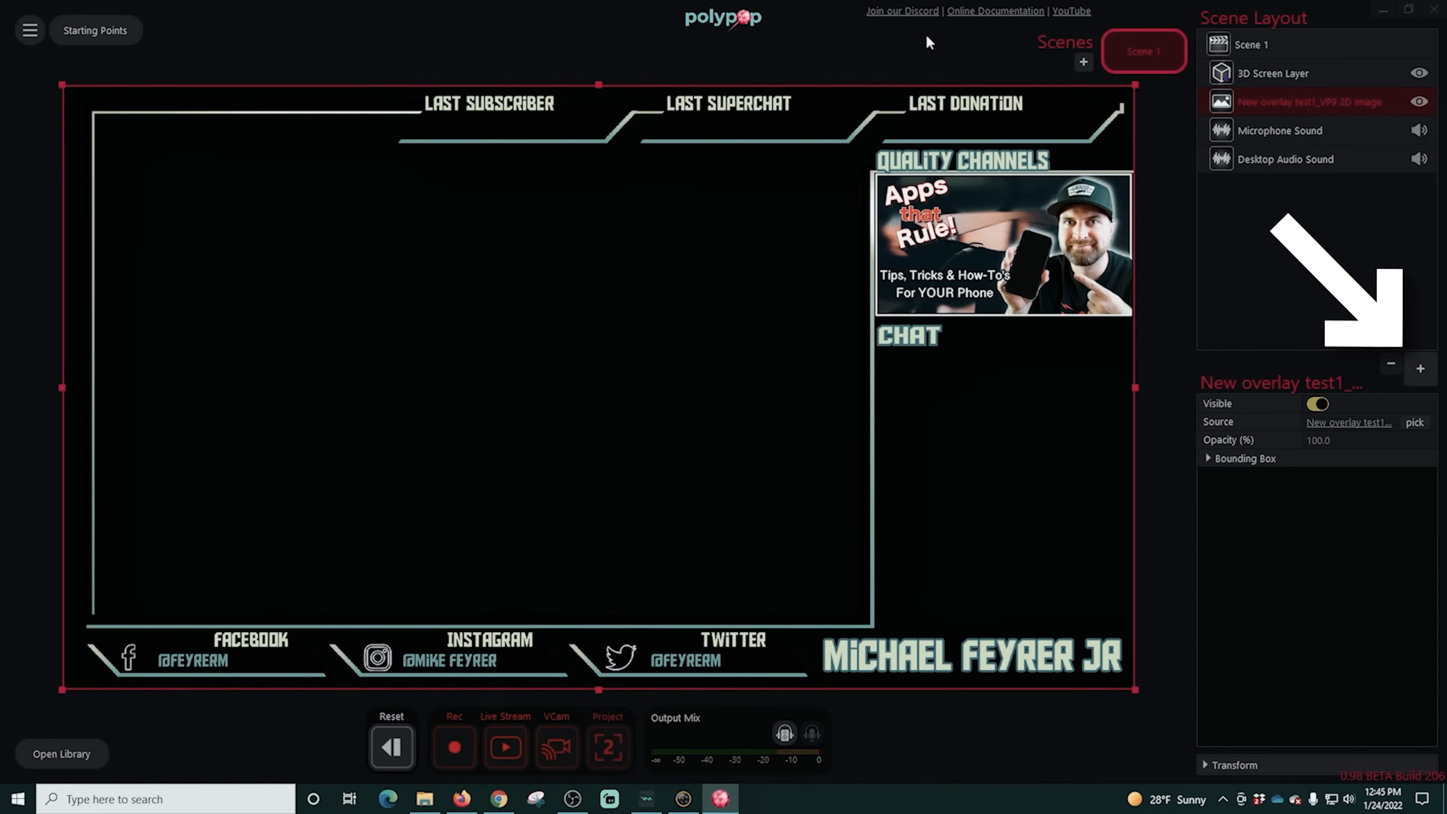
- Add a 3D Text element from the 3D category to Scene 1
left_click(1341, 201)
left_click(1421, 368)
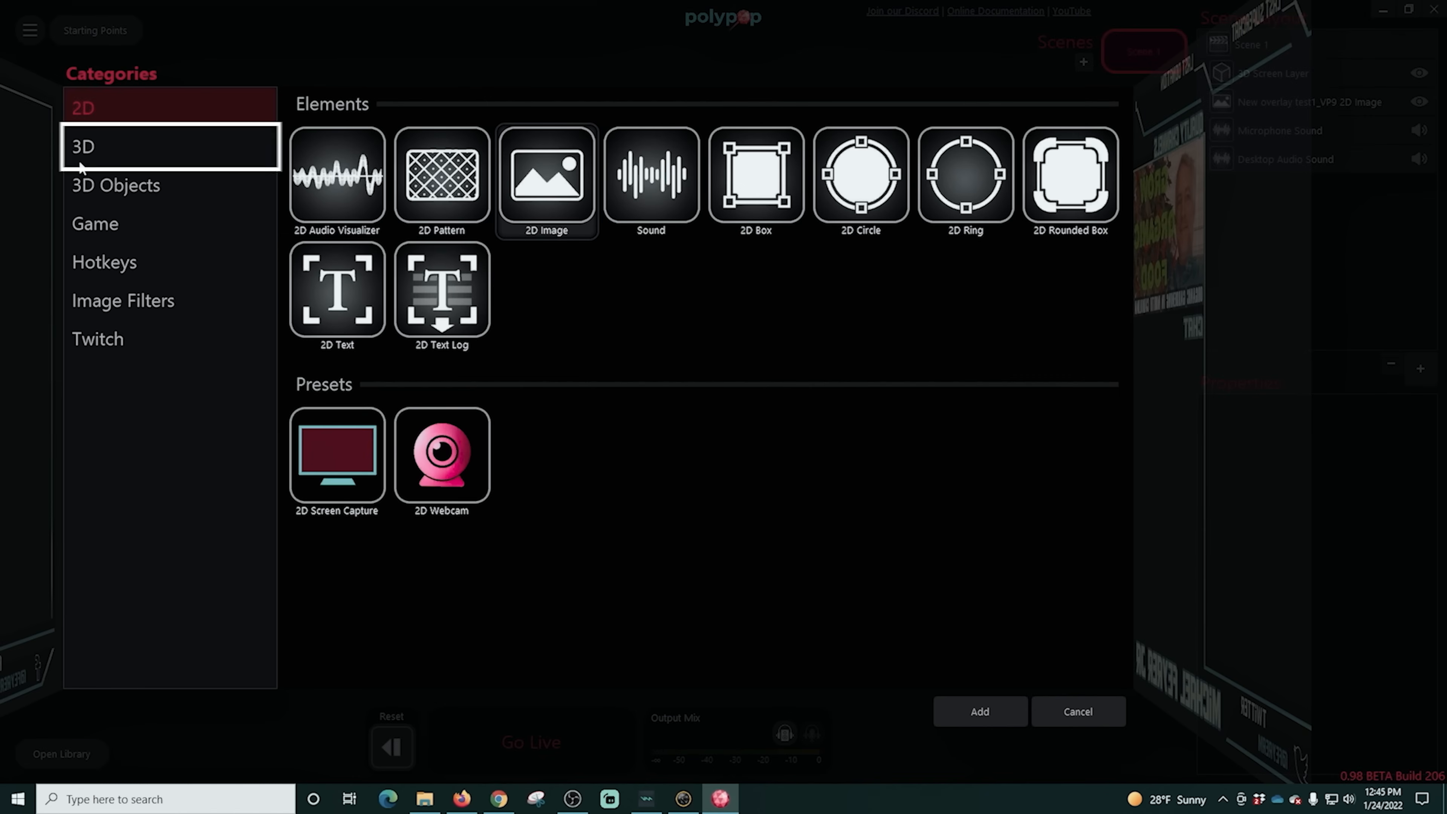
left_click(81, 166)
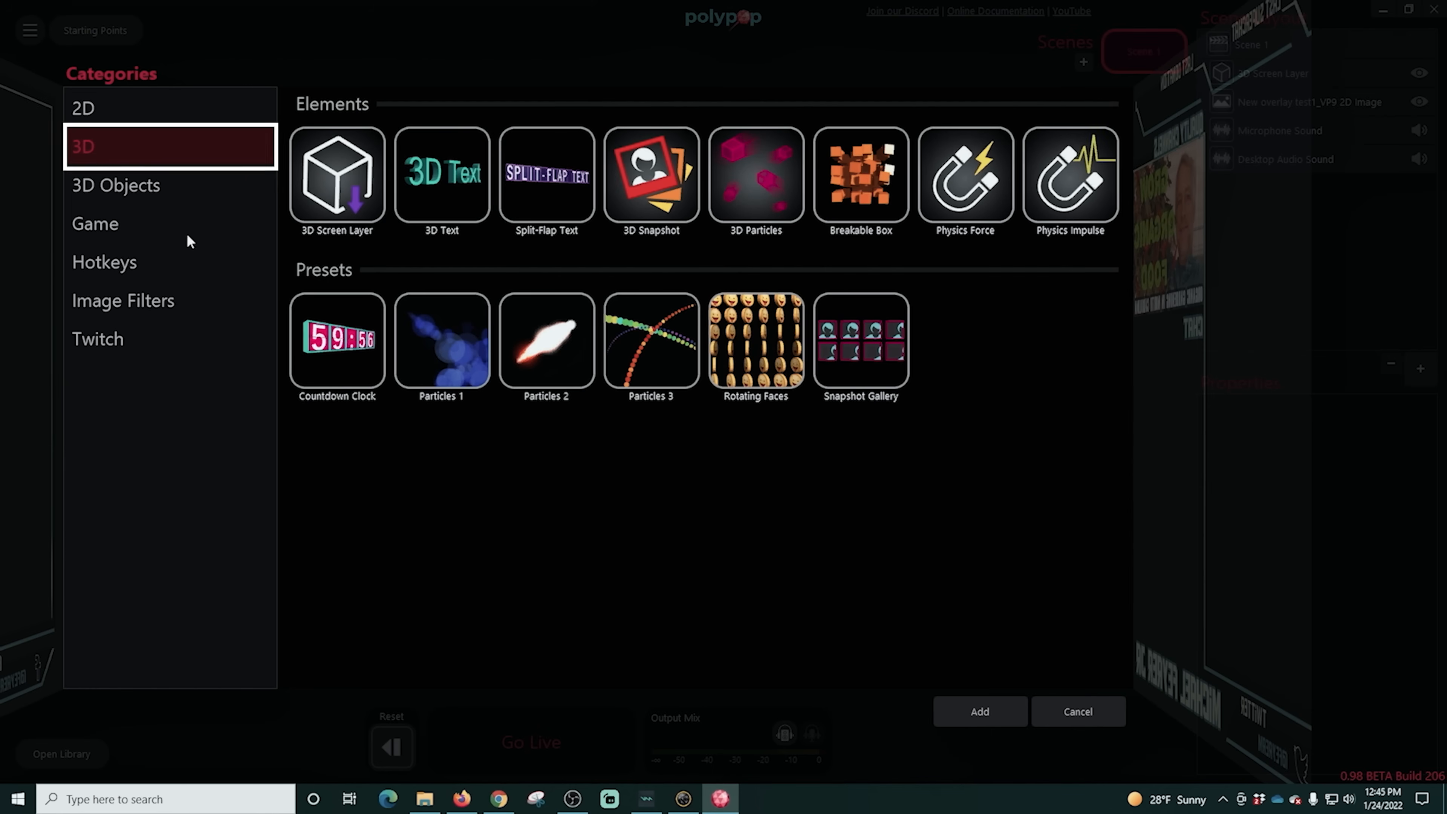
left_click(973, 715)
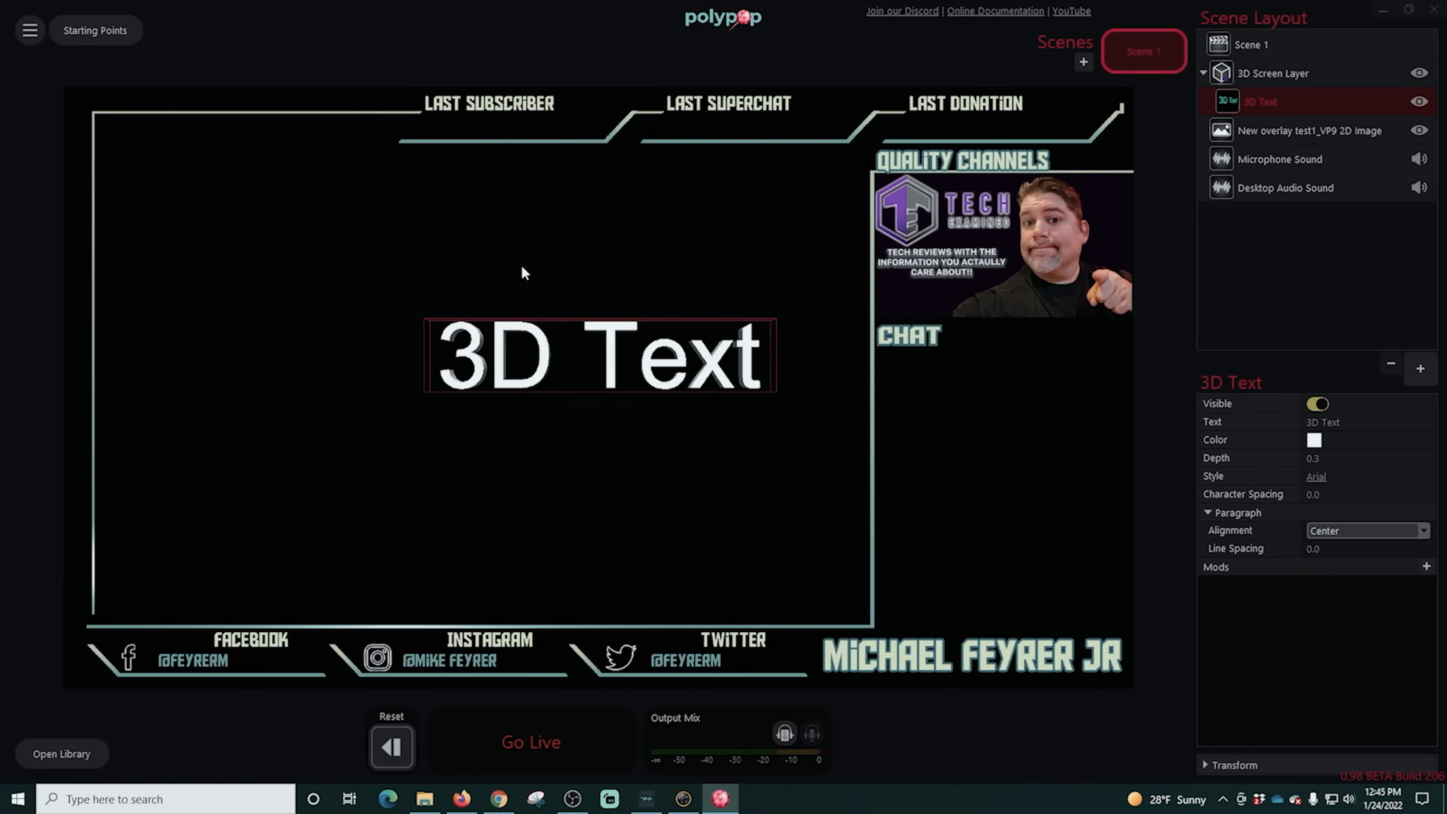
- Set the 3D text's font to Aldo the Apache and its wording to "Chat"
left_click(1317, 476)
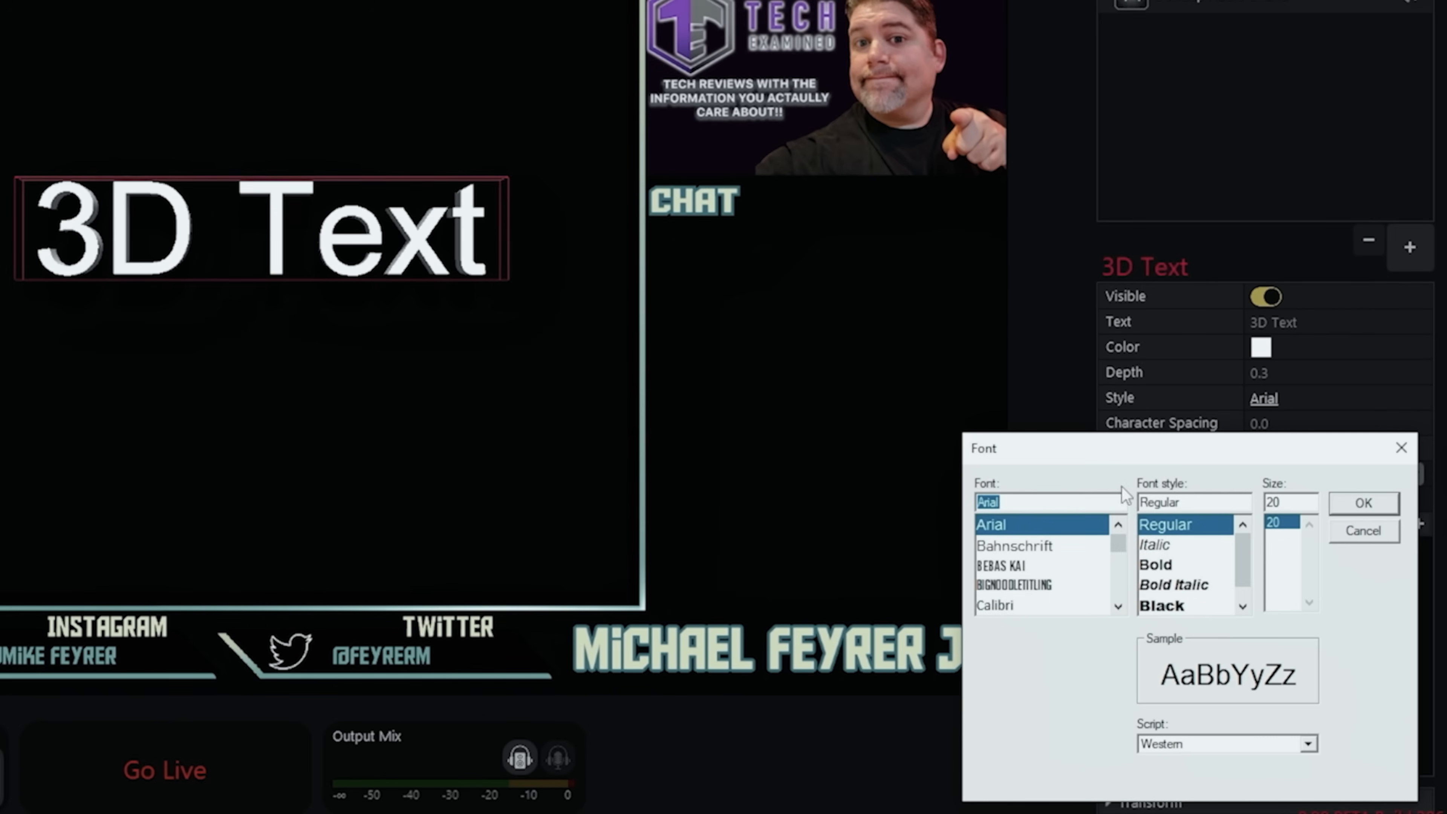
scroll(1122, 541, "up", 1)
left_click(1042, 548)
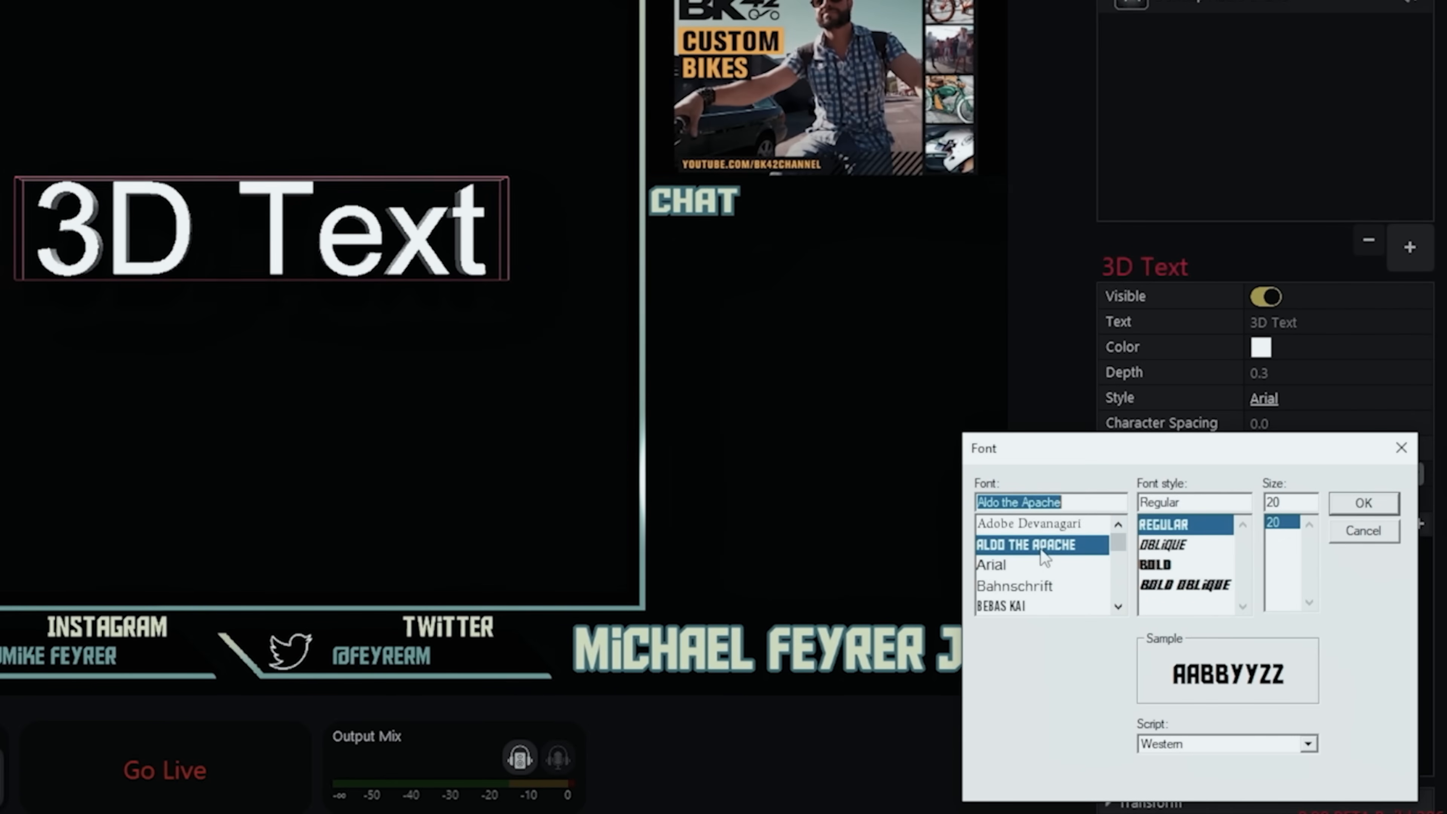
left_click(1368, 505)
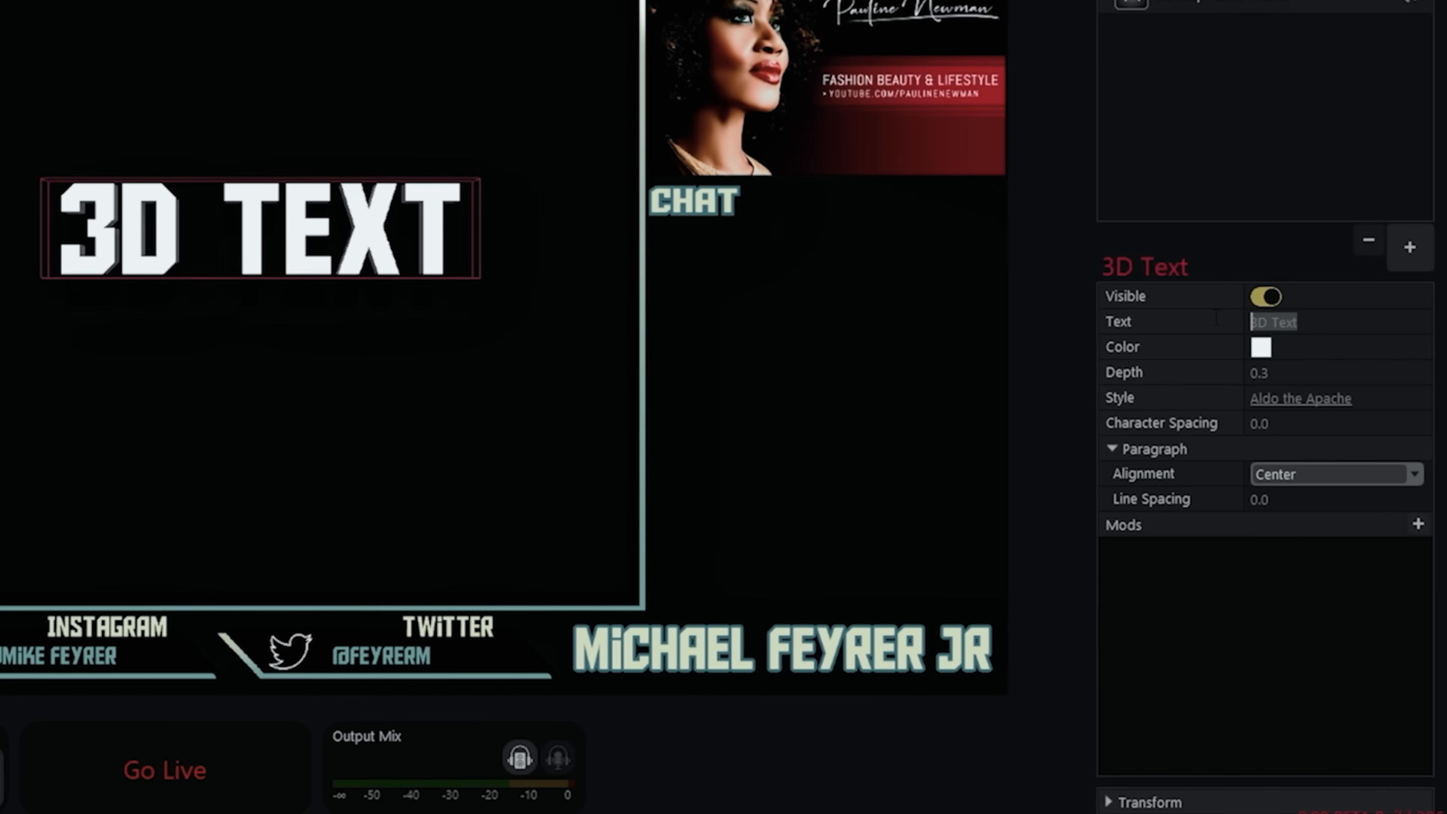
type("c")
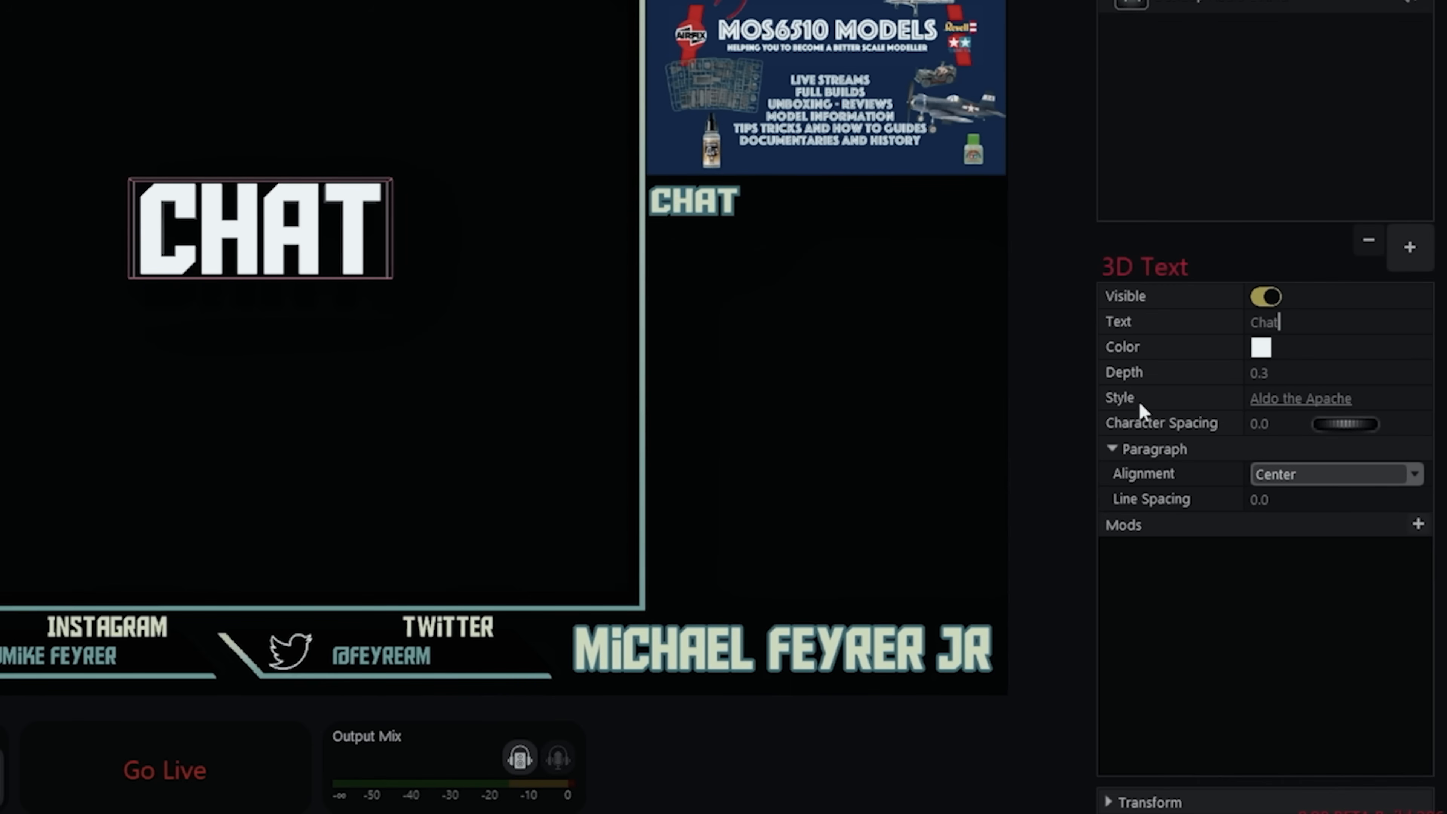
- Try a different depth on the Chat 3D text and set it back to 0.3
mouse_move(1341, 373)
left_mouse_down()
mouse_move(1360, 370)
mouse_move(1342, 376)
left_mouse_up()
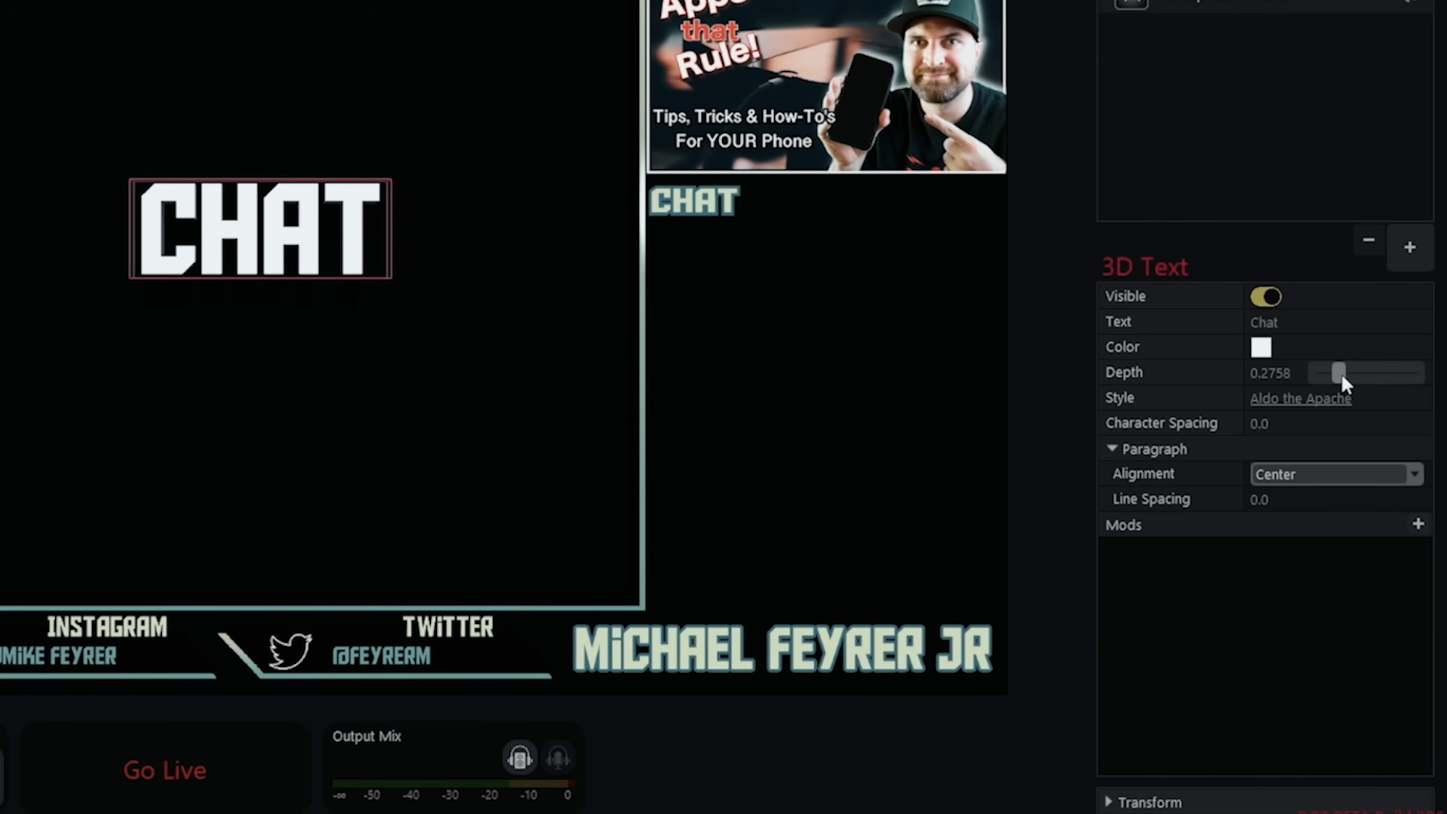
left_click(1271, 373)
type(".")
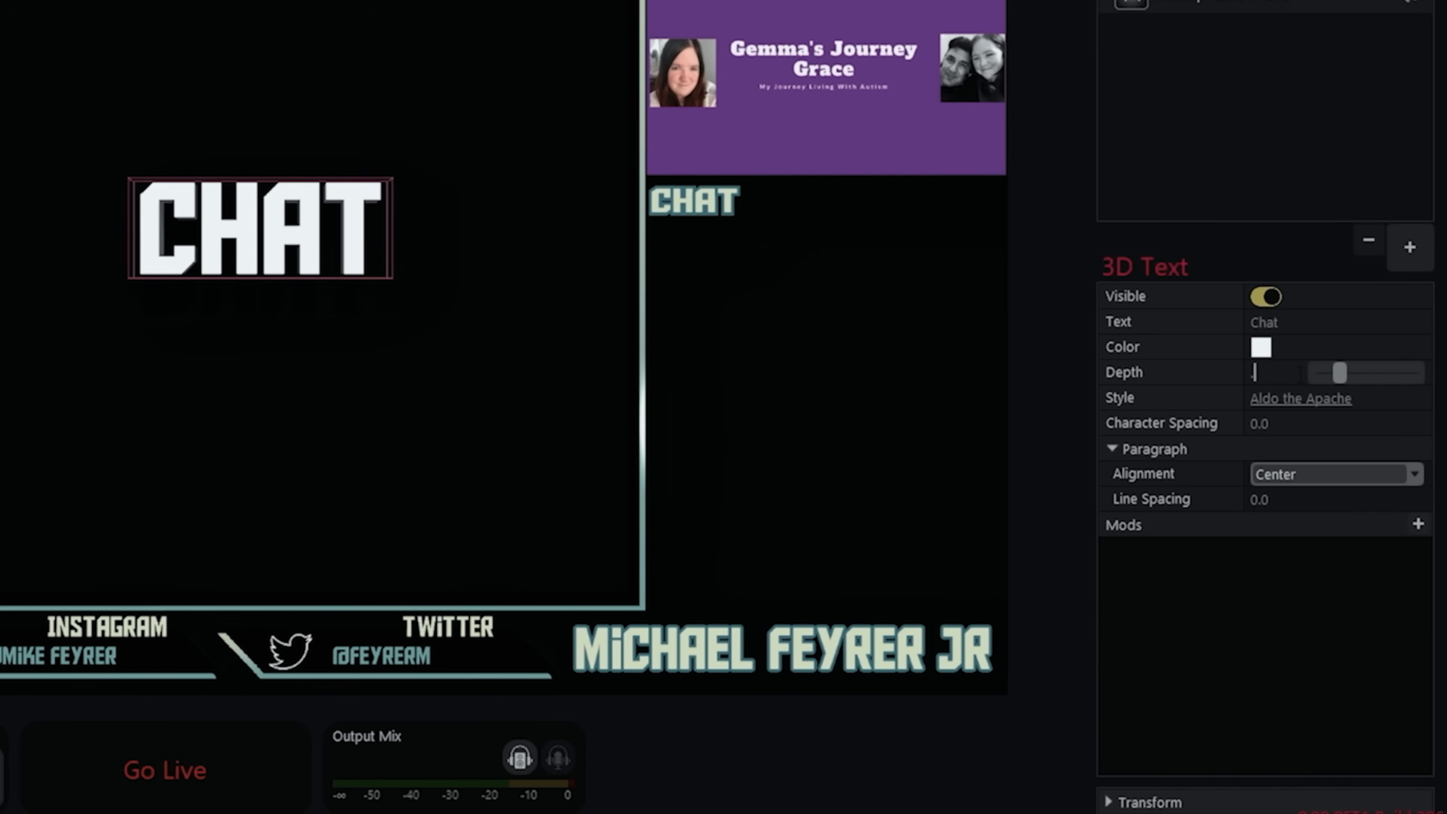
type("3")
key("Return")
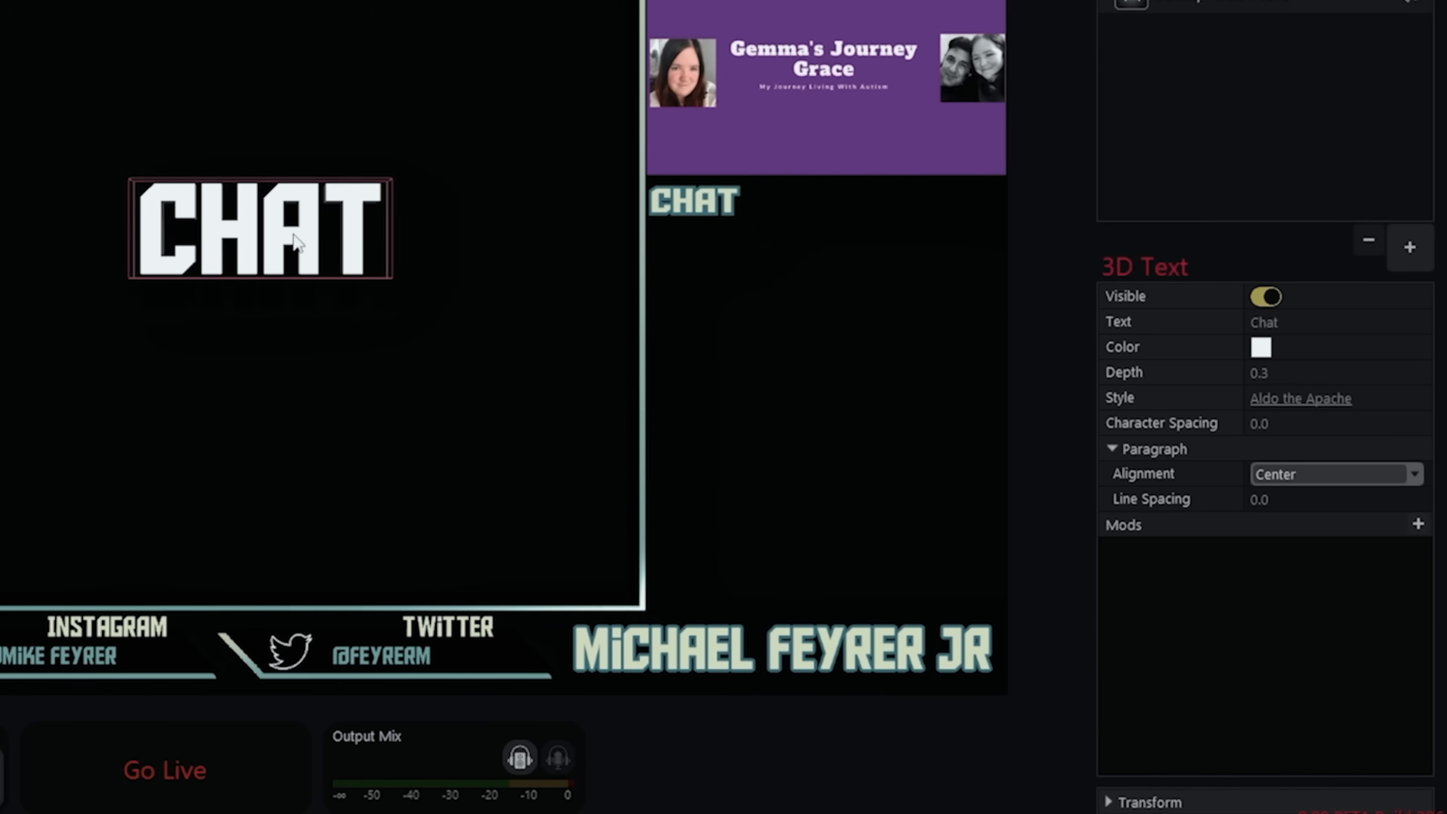
- Move the Chat 3D text just below the overlay's Chat heading and reduce its depth to about 0.12
left_click_drag(302, 234, 729, 257)
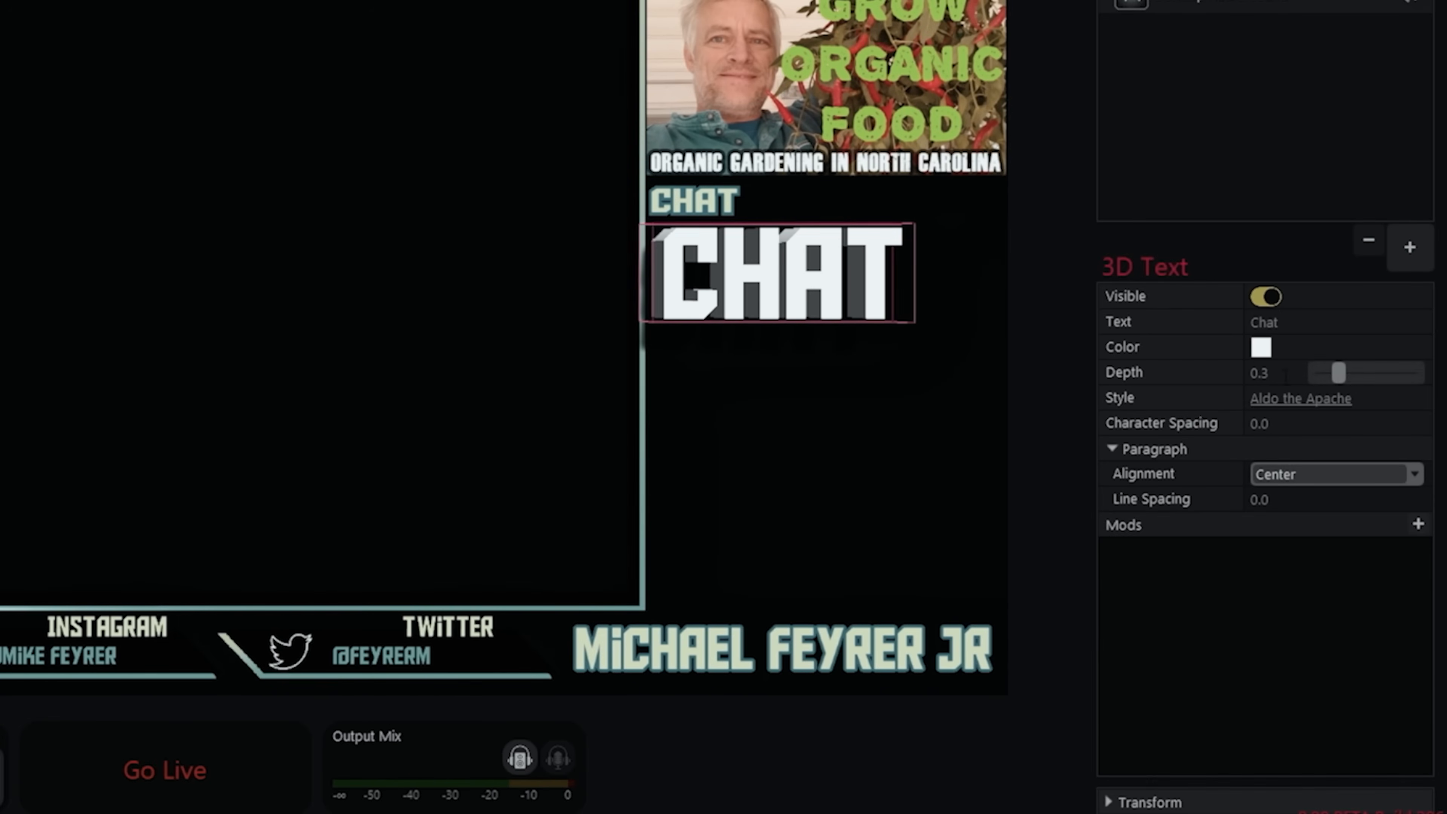
left_click_drag(1340, 375, 1335, 372)
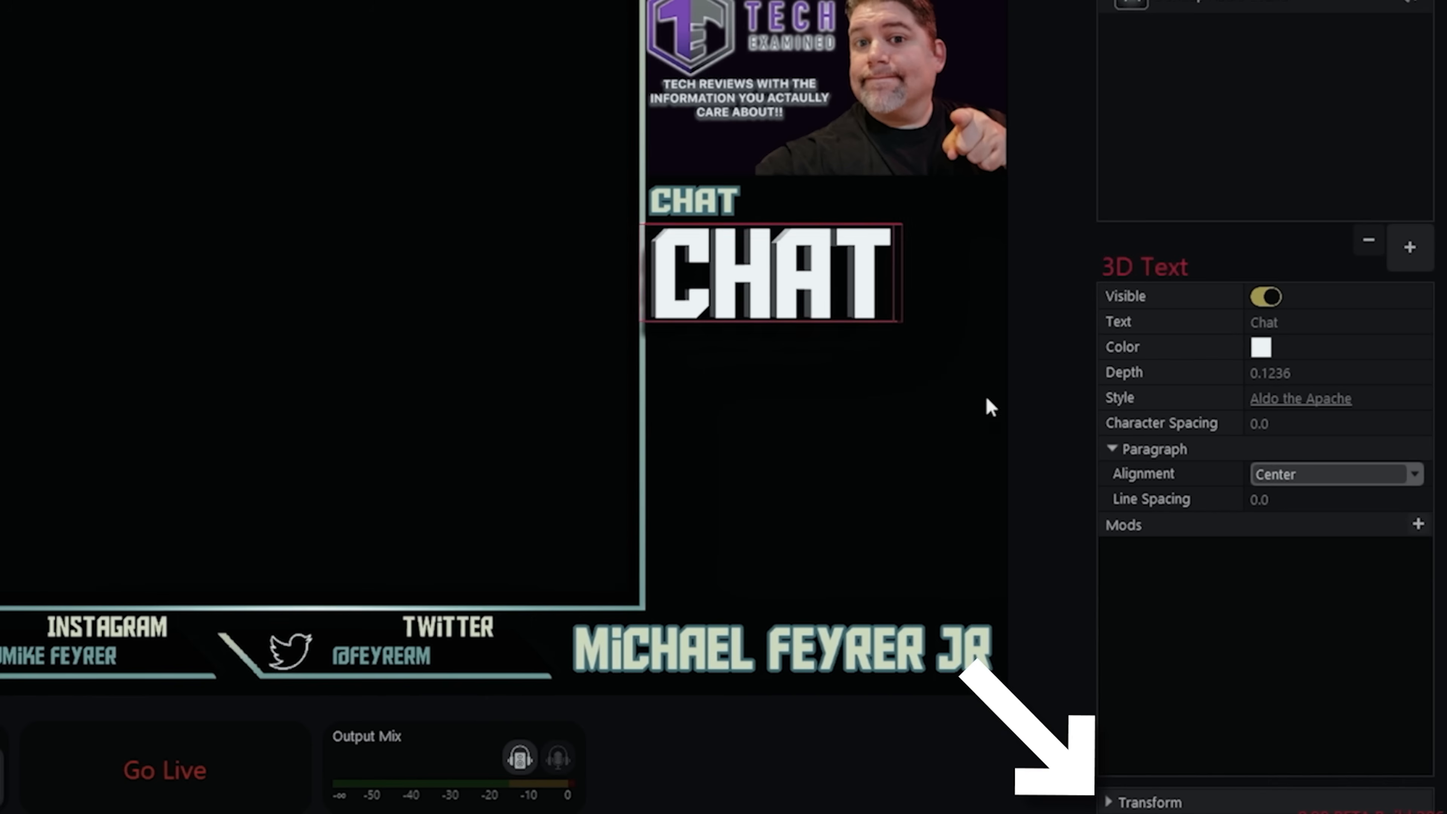
- Scale the Chat 3D text down to about 0.34 and place it directly under the overlay's Chat heading
left_click(1142, 803)
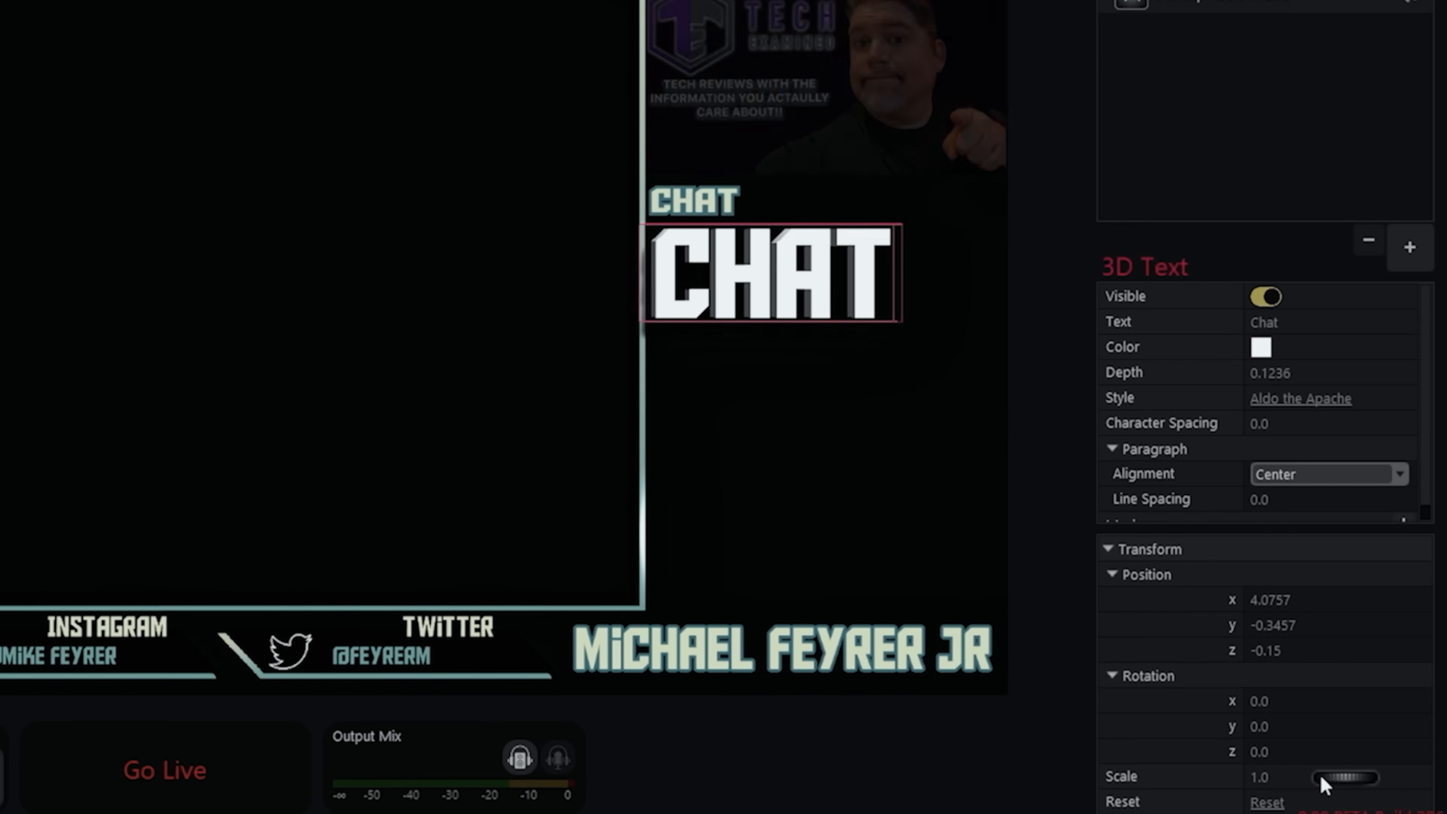
left_click_drag(1359, 777, 1293, 782)
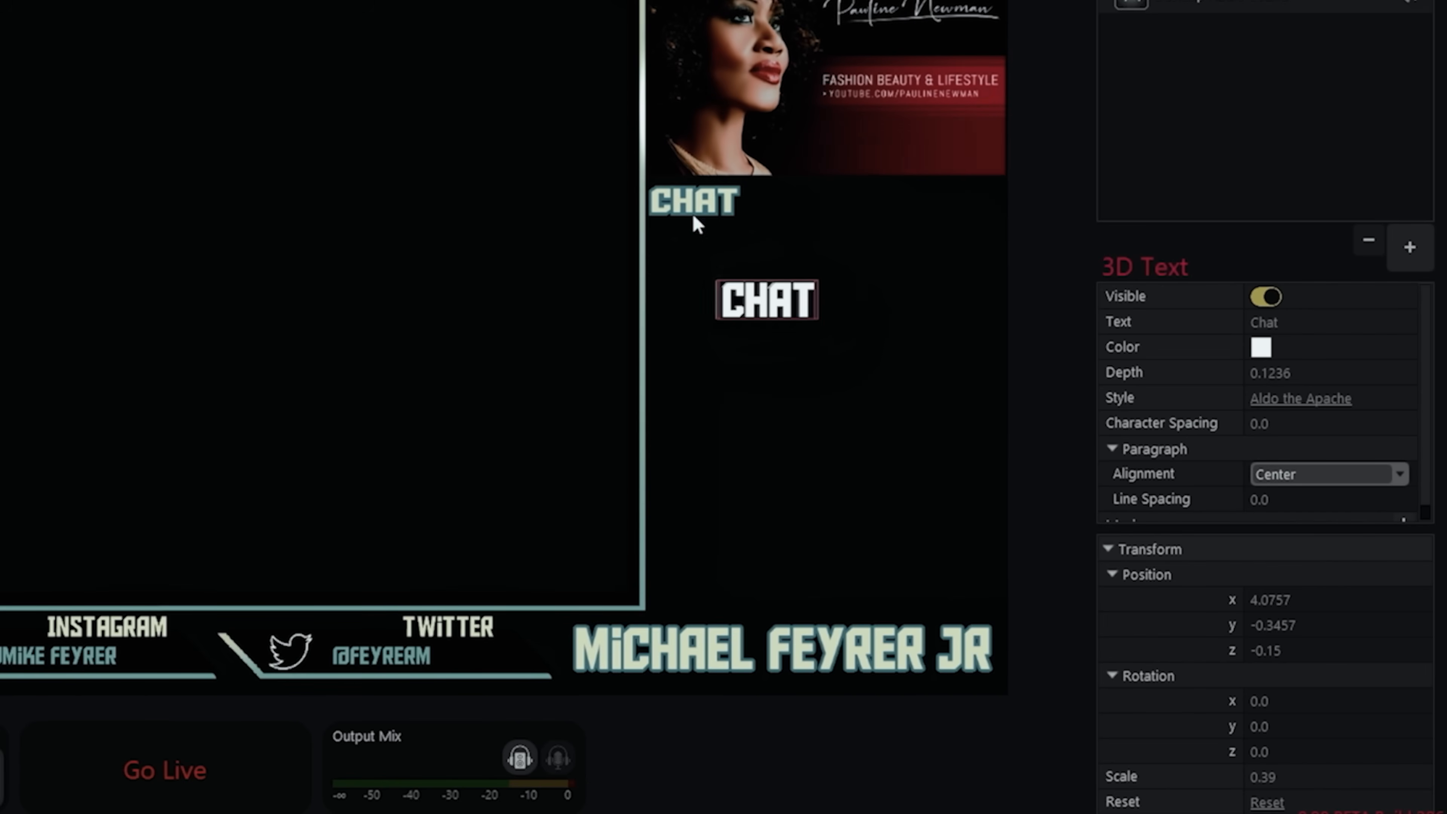
left_click_drag(767, 311, 700, 250)
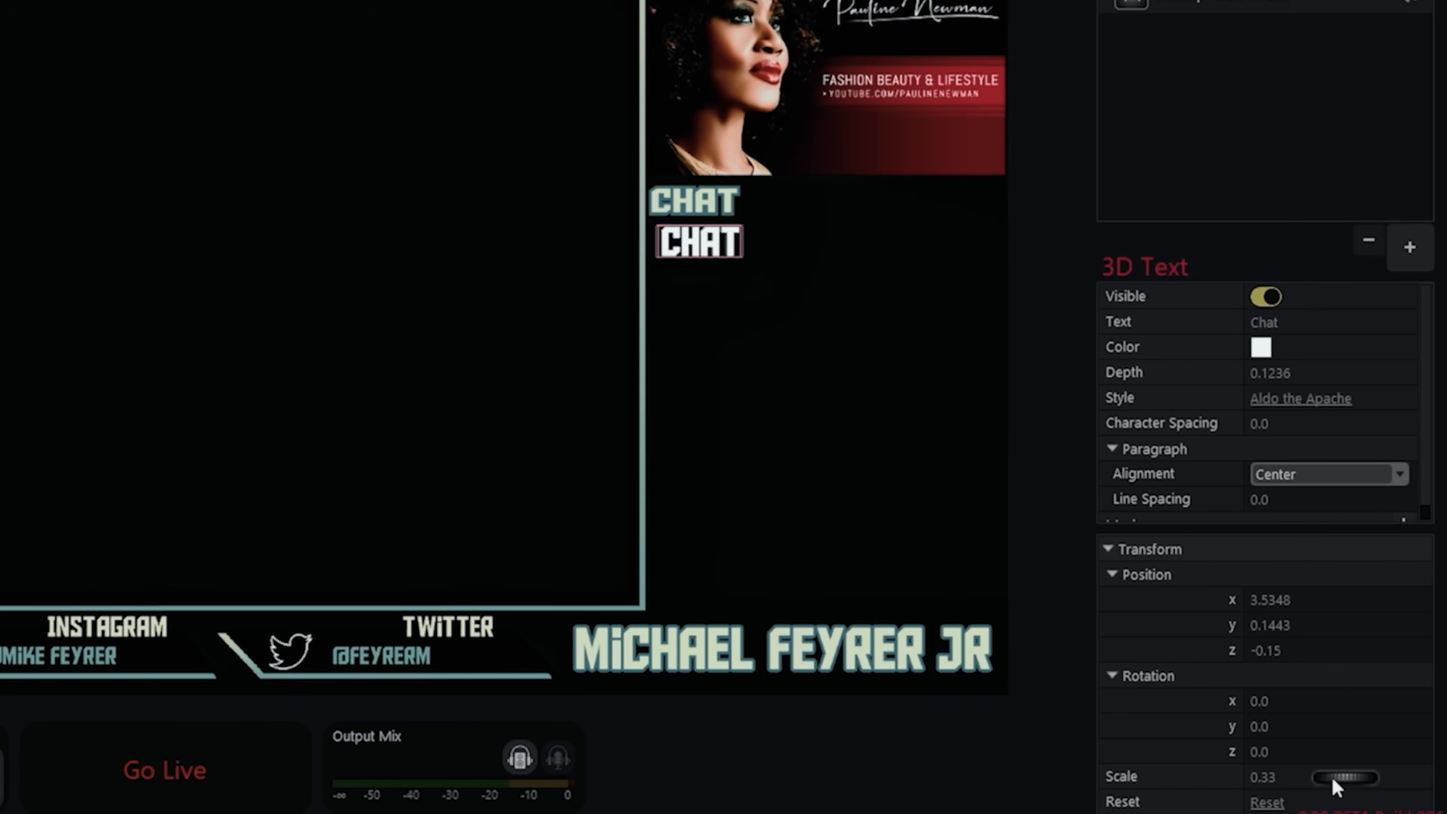
left_click_drag(1336, 787, 1341, 786)
left_click_drag(700, 246, 694, 212)
key("ctrl+z")
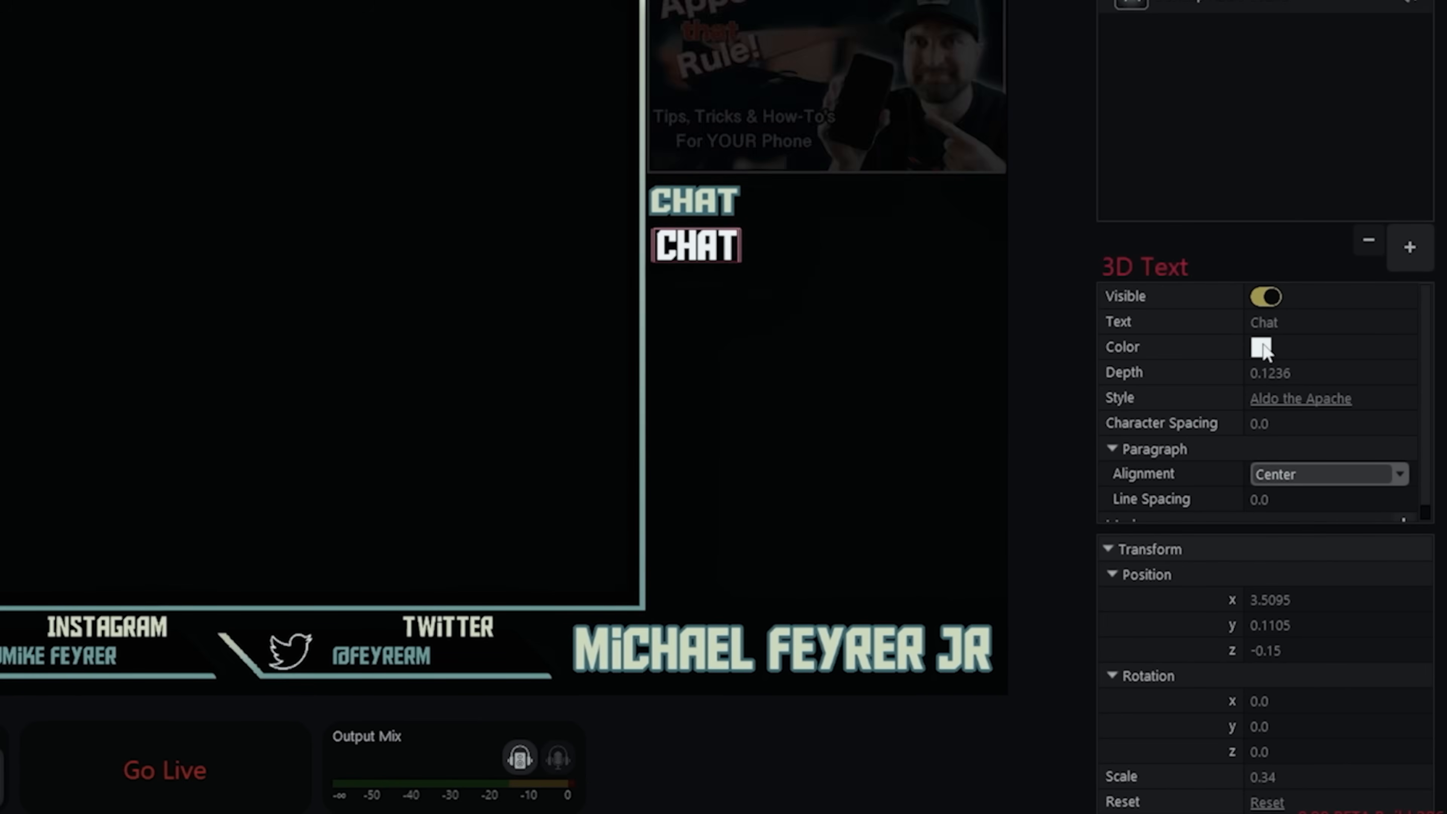
- Color the Chat 3D text pale yellow (RGB 254, 252, 146) and move it onto the overlay's Chat heading
left_click(1262, 347)
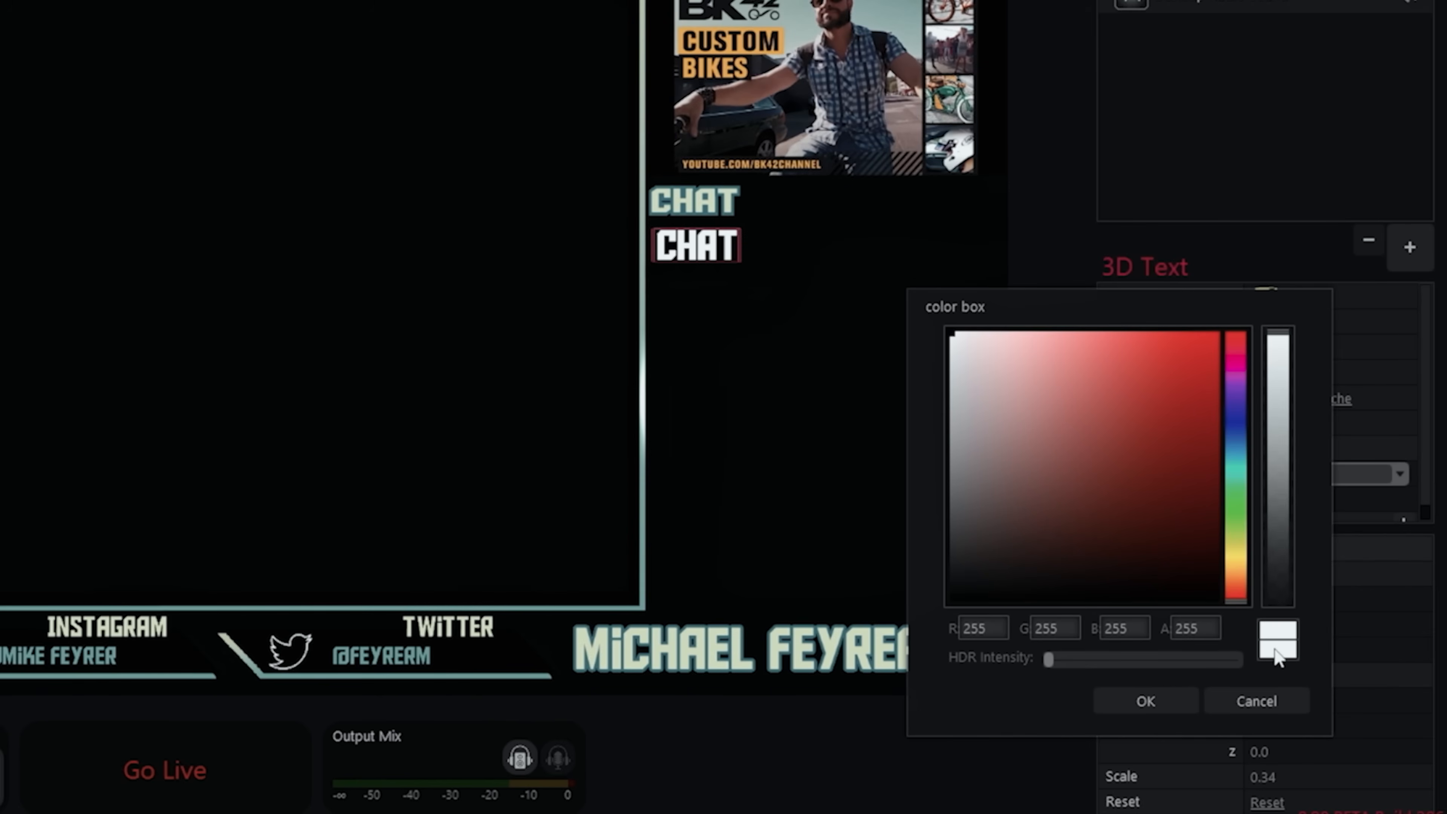
left_click(1234, 557)
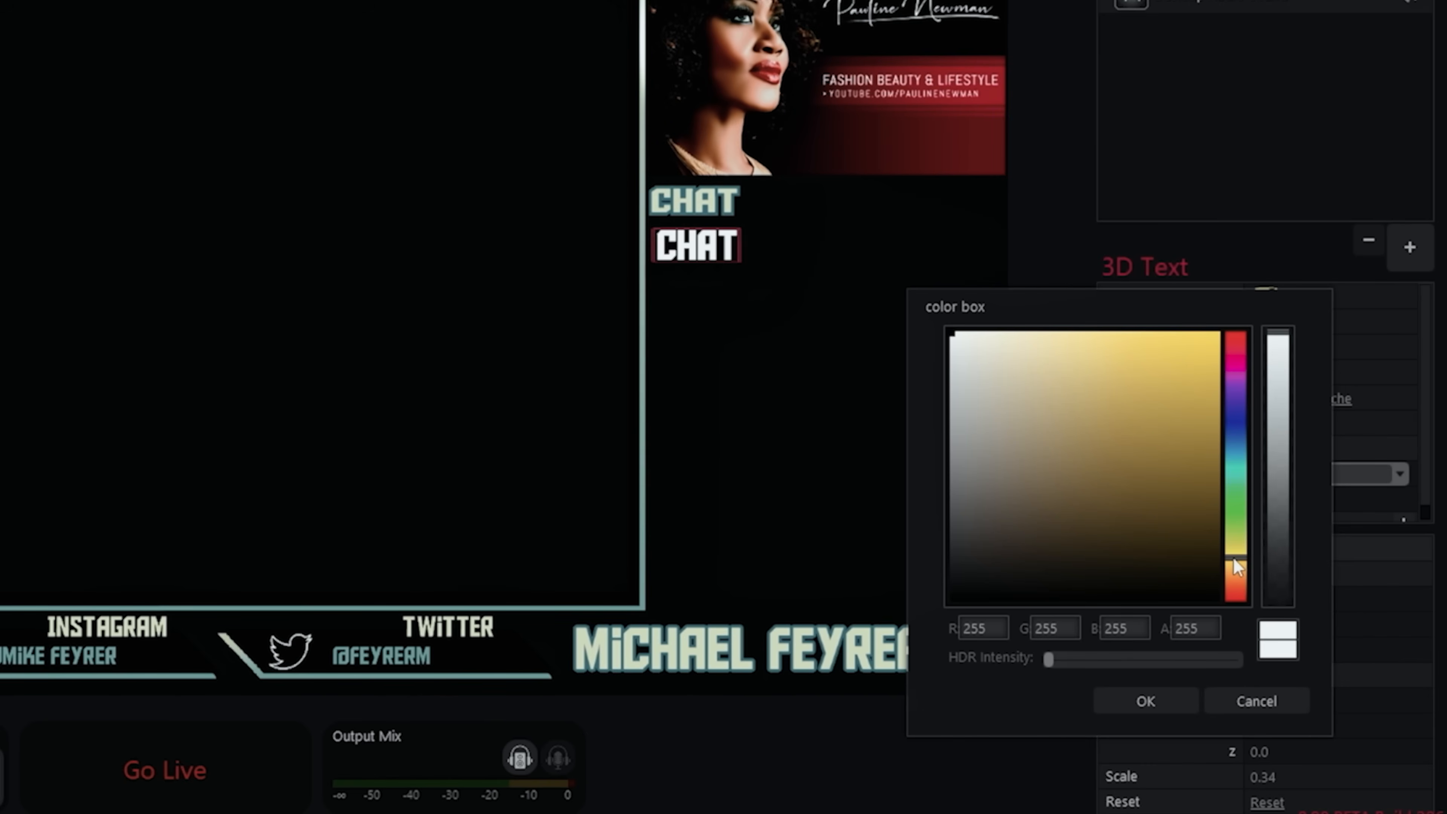
left_click(1053, 336)
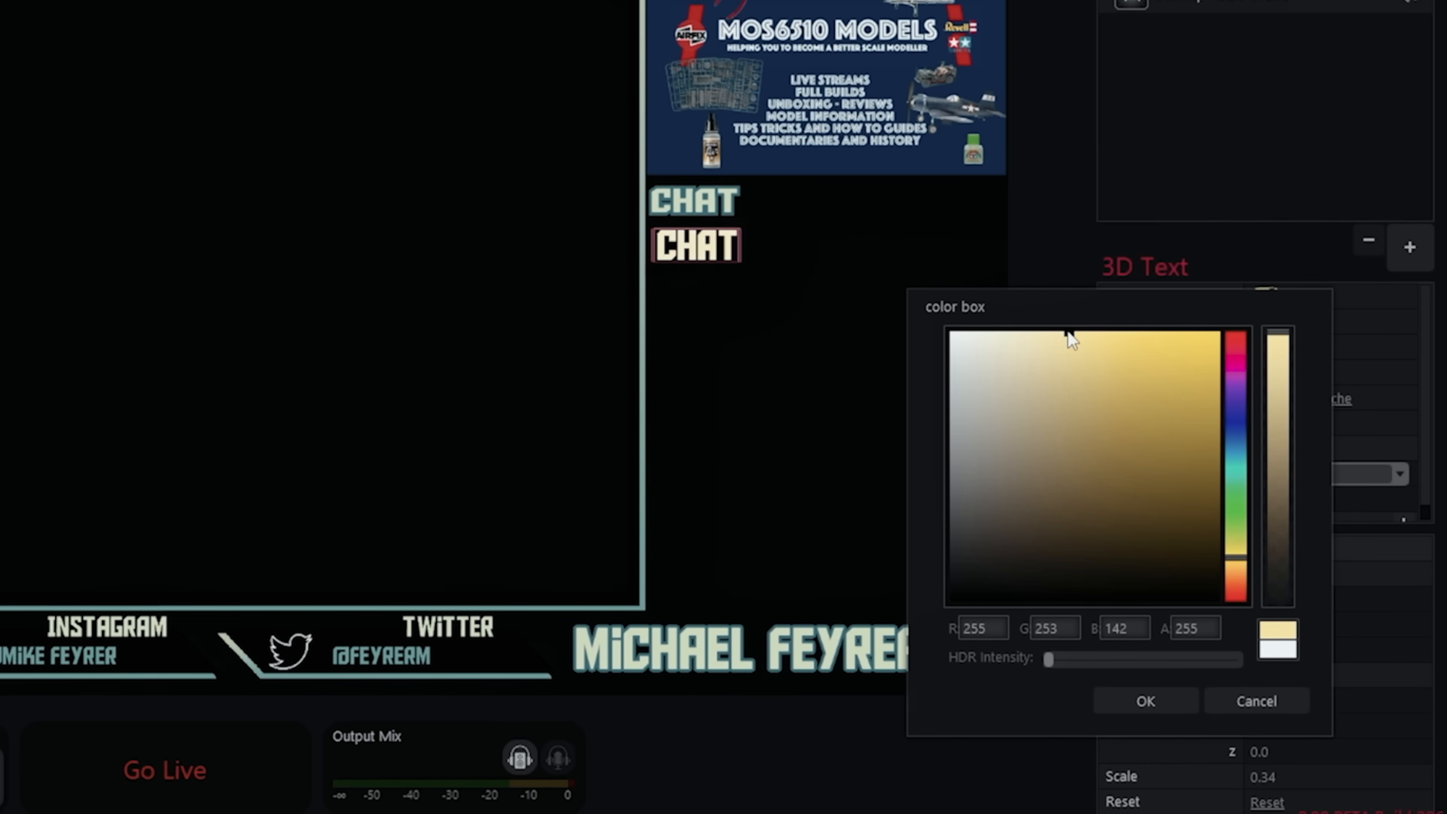
left_click(1064, 334)
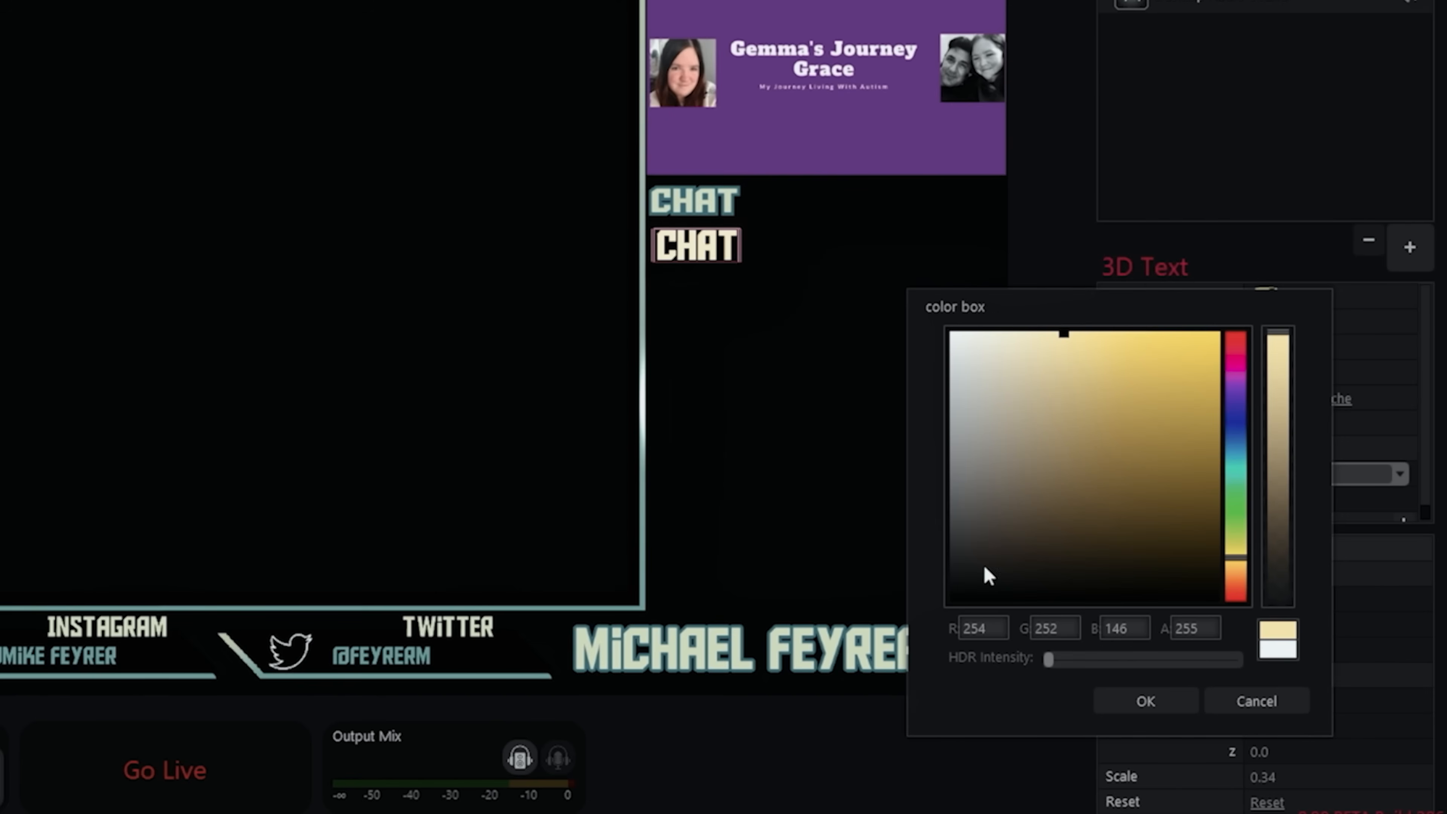
left_click(1158, 699)
left_click_drag(711, 256, 709, 211)
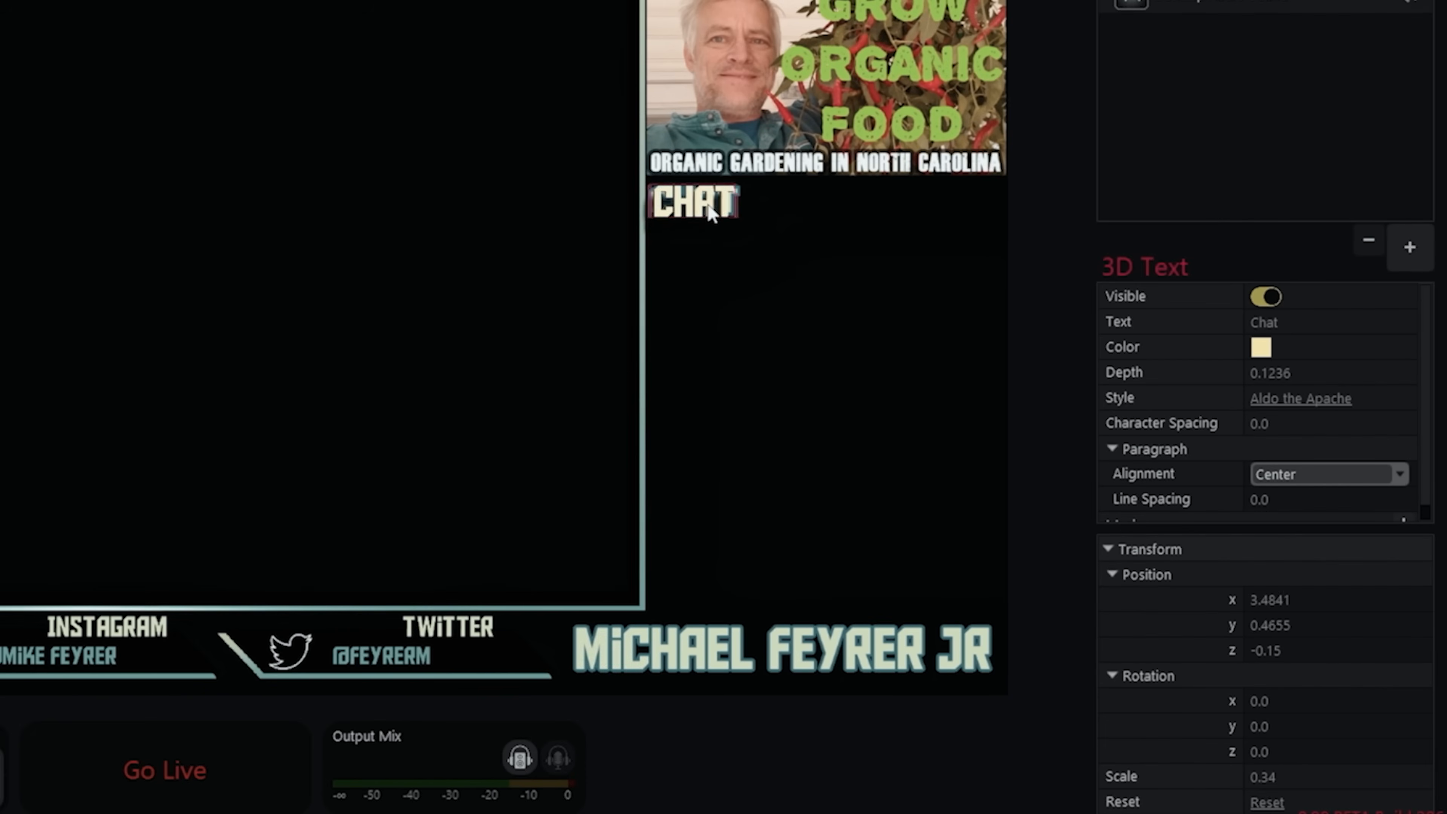
- Refine the Chat 3D text's color to RGB 233, 254, 146 and reduce its scale to about 0.32
left_click(1262, 347)
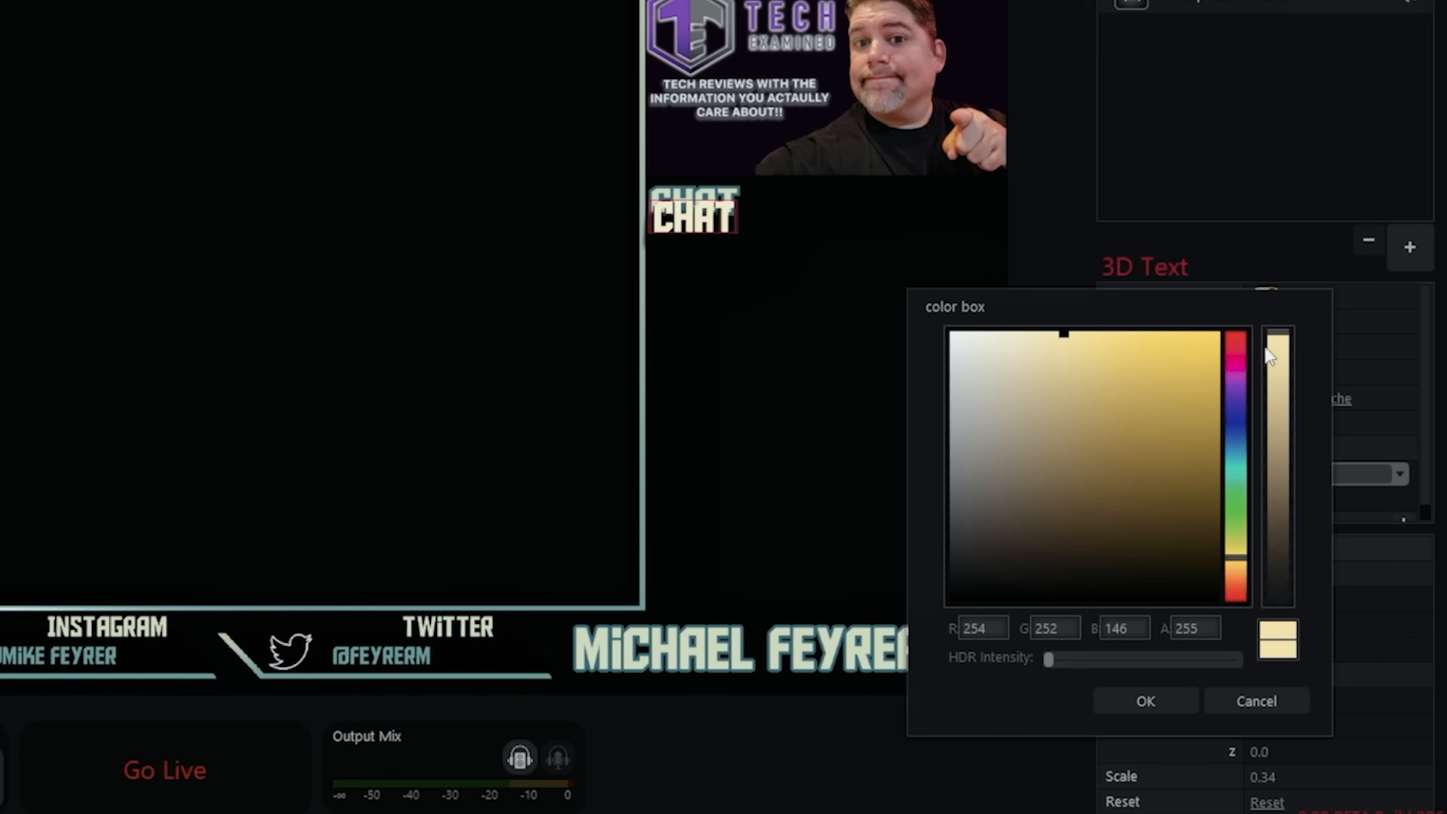
left_click_drag(1233, 557, 1233, 548)
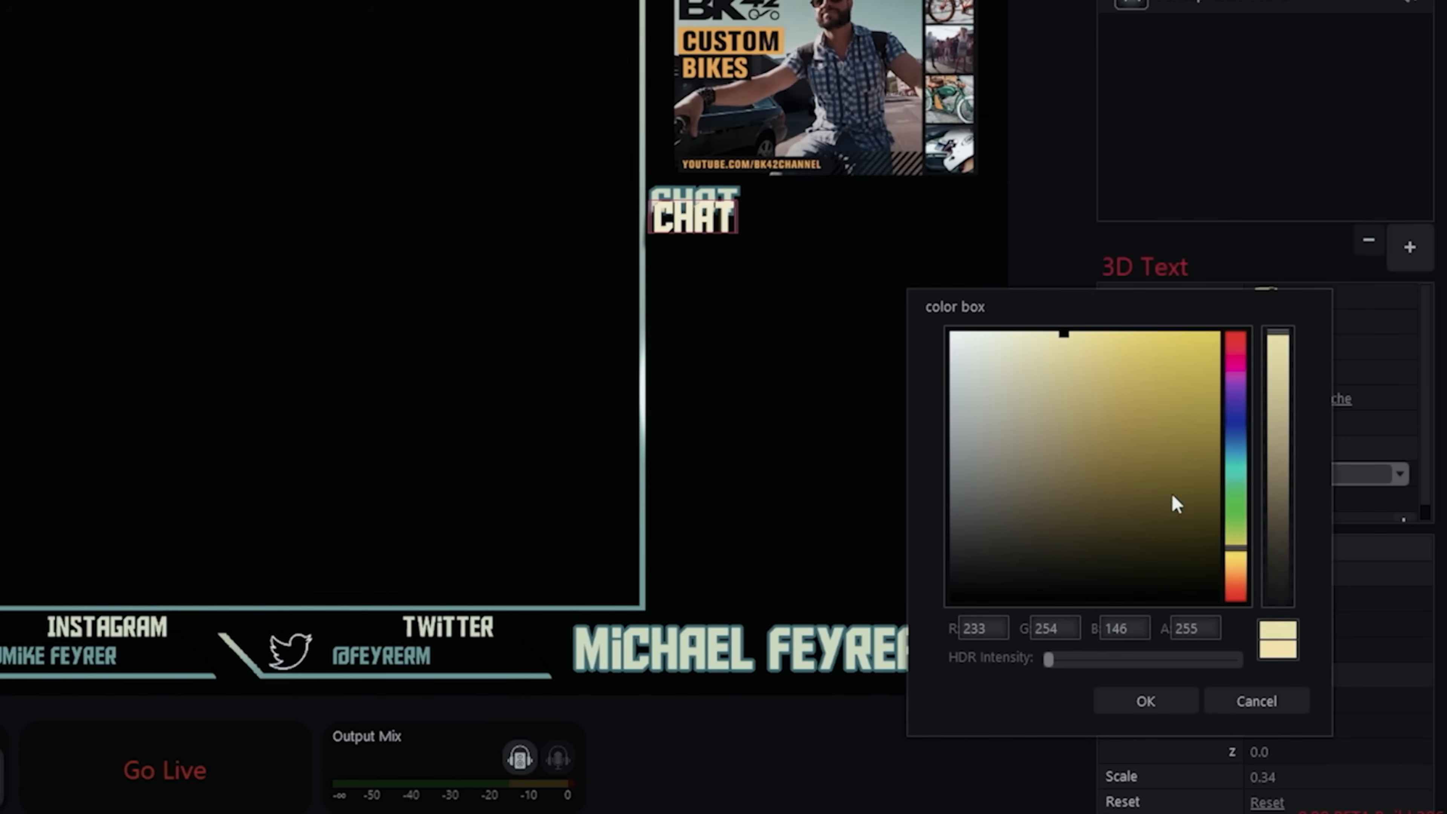
left_click(1163, 702)
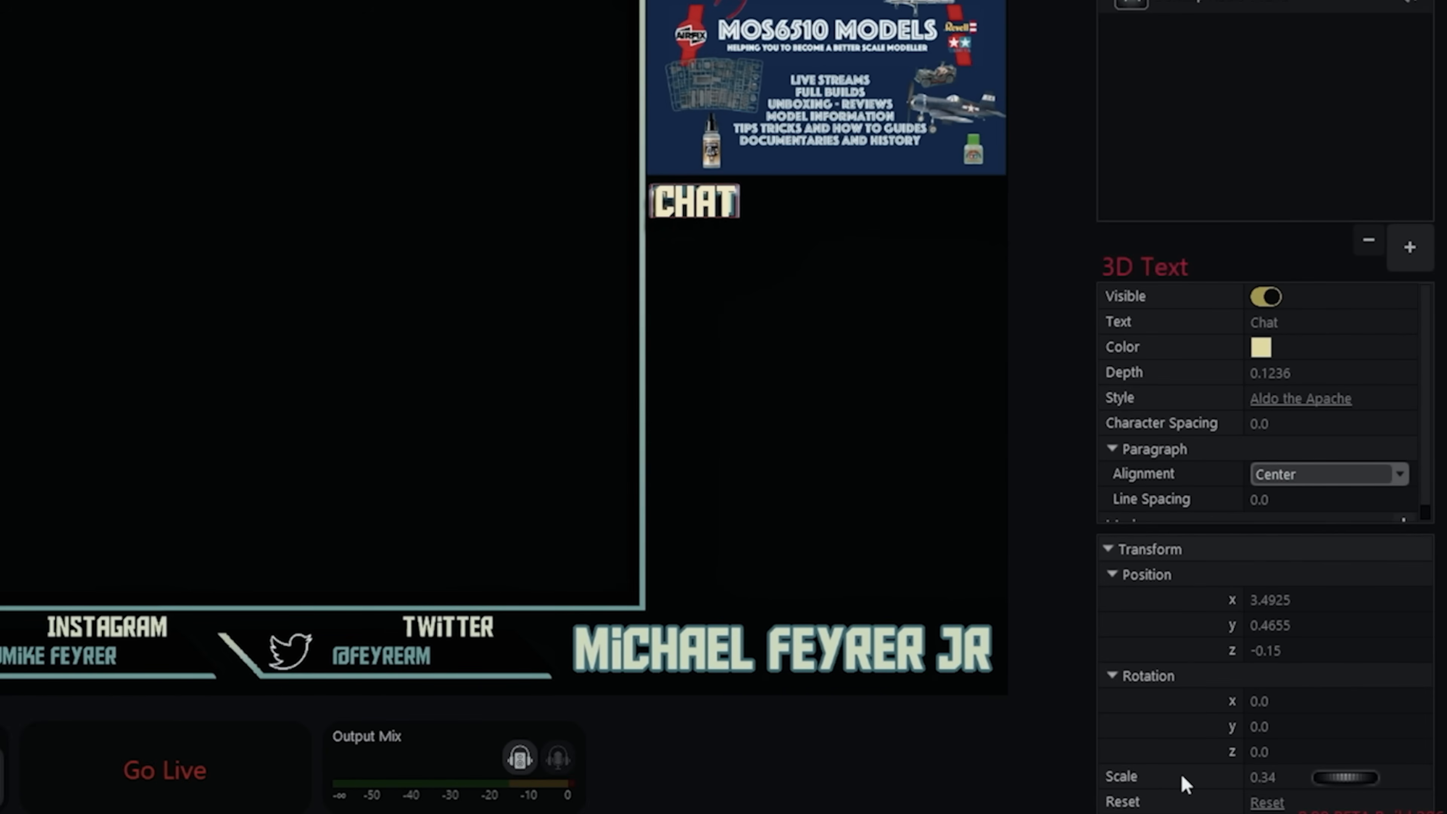
left_click_drag(1321, 778, 1335, 784)
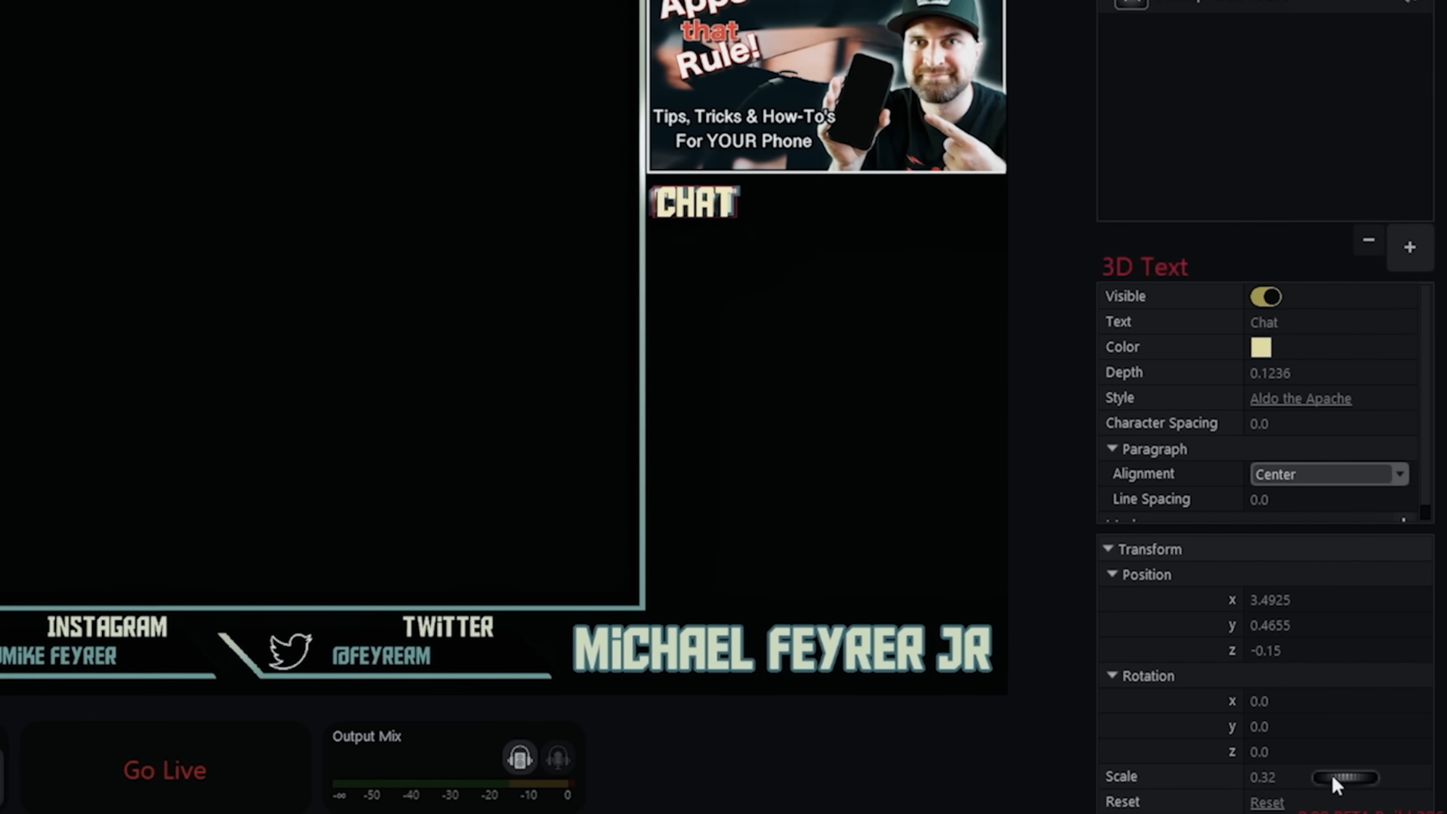
left_click(1060, 622)
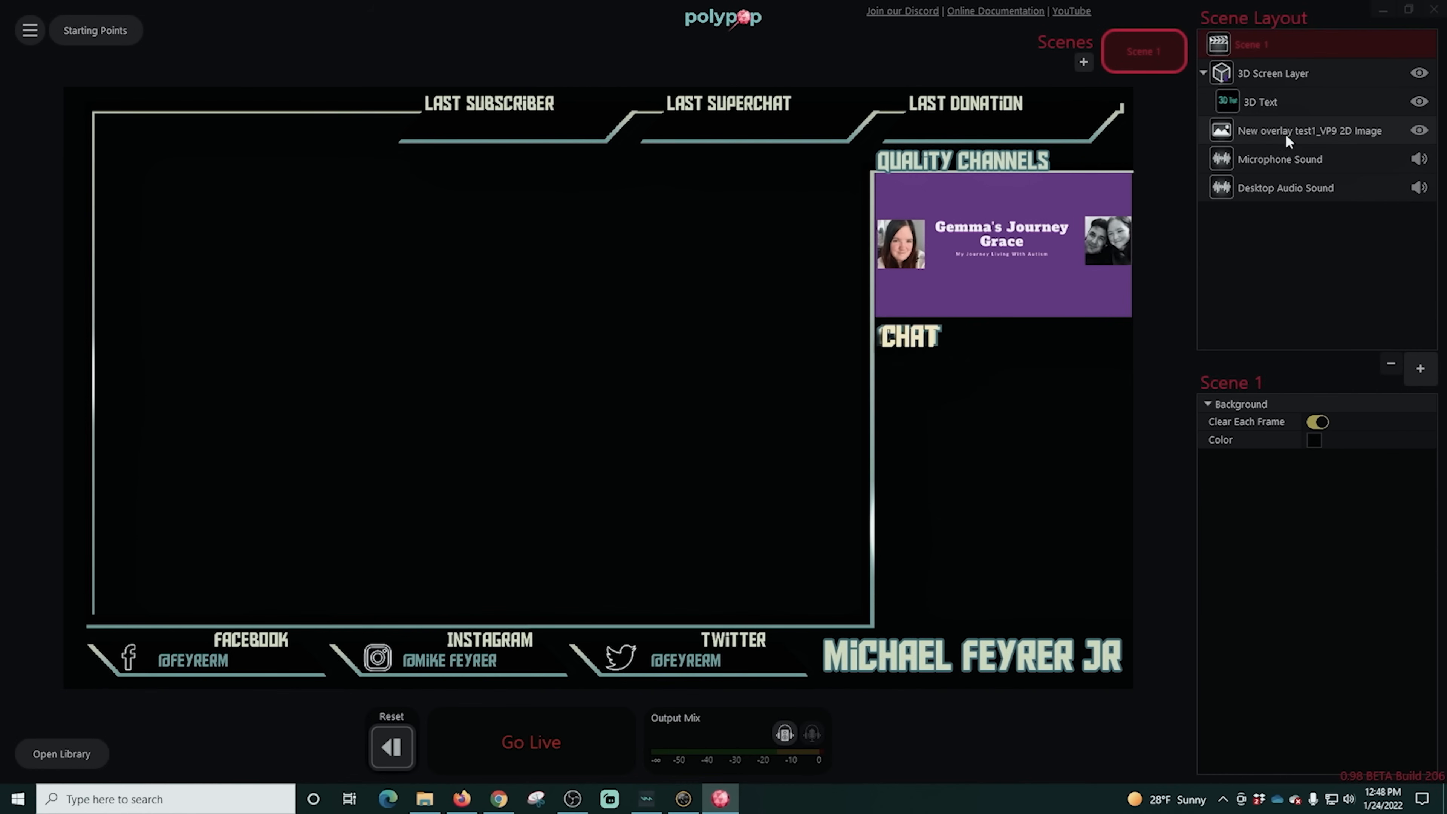
- Toggle the overlay image's visibility off and on to compare the Chat 3D text with the overlay's heading
left_click(1289, 134)
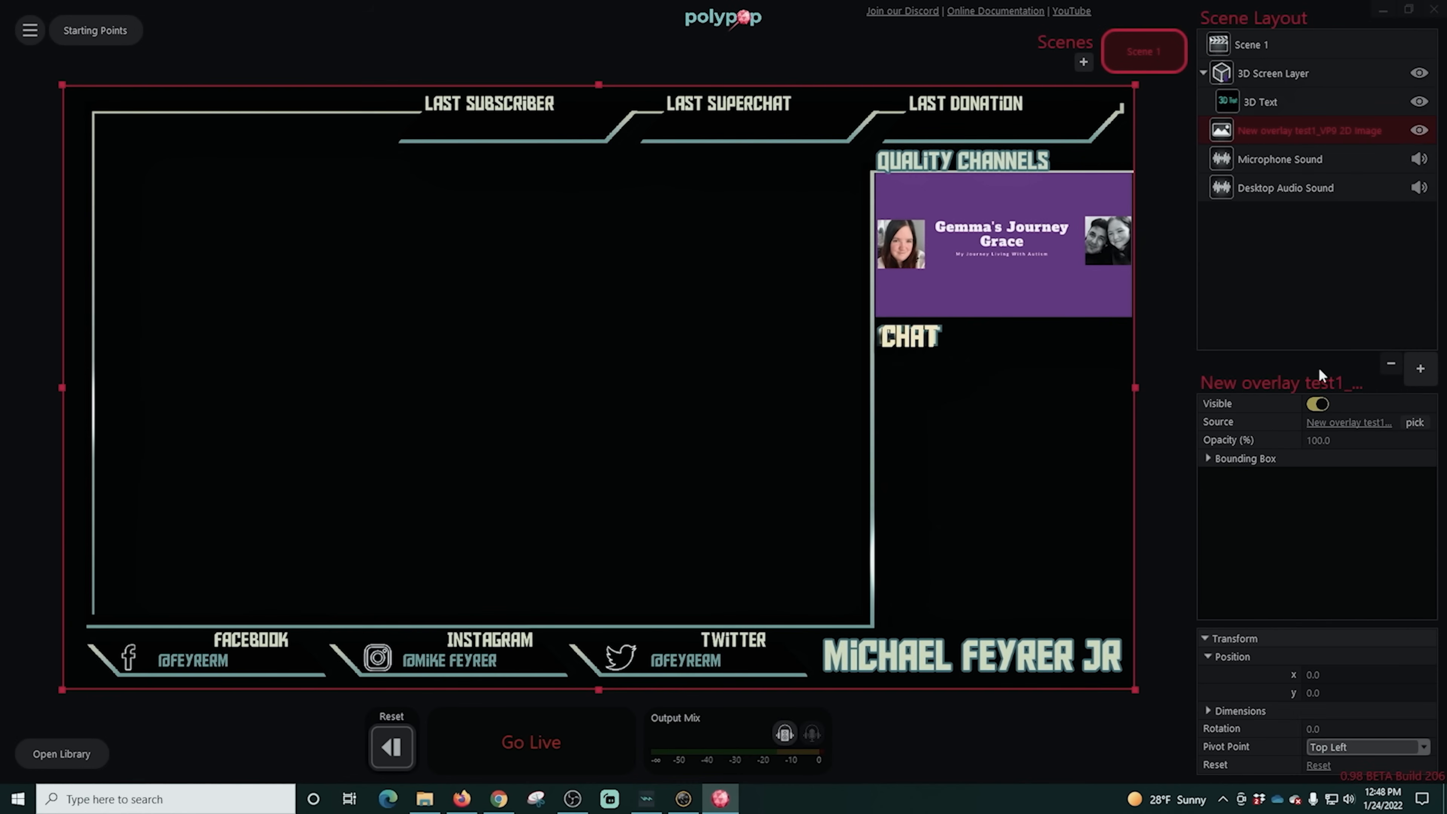
left_click(1318, 404)
left_click(1318, 403)
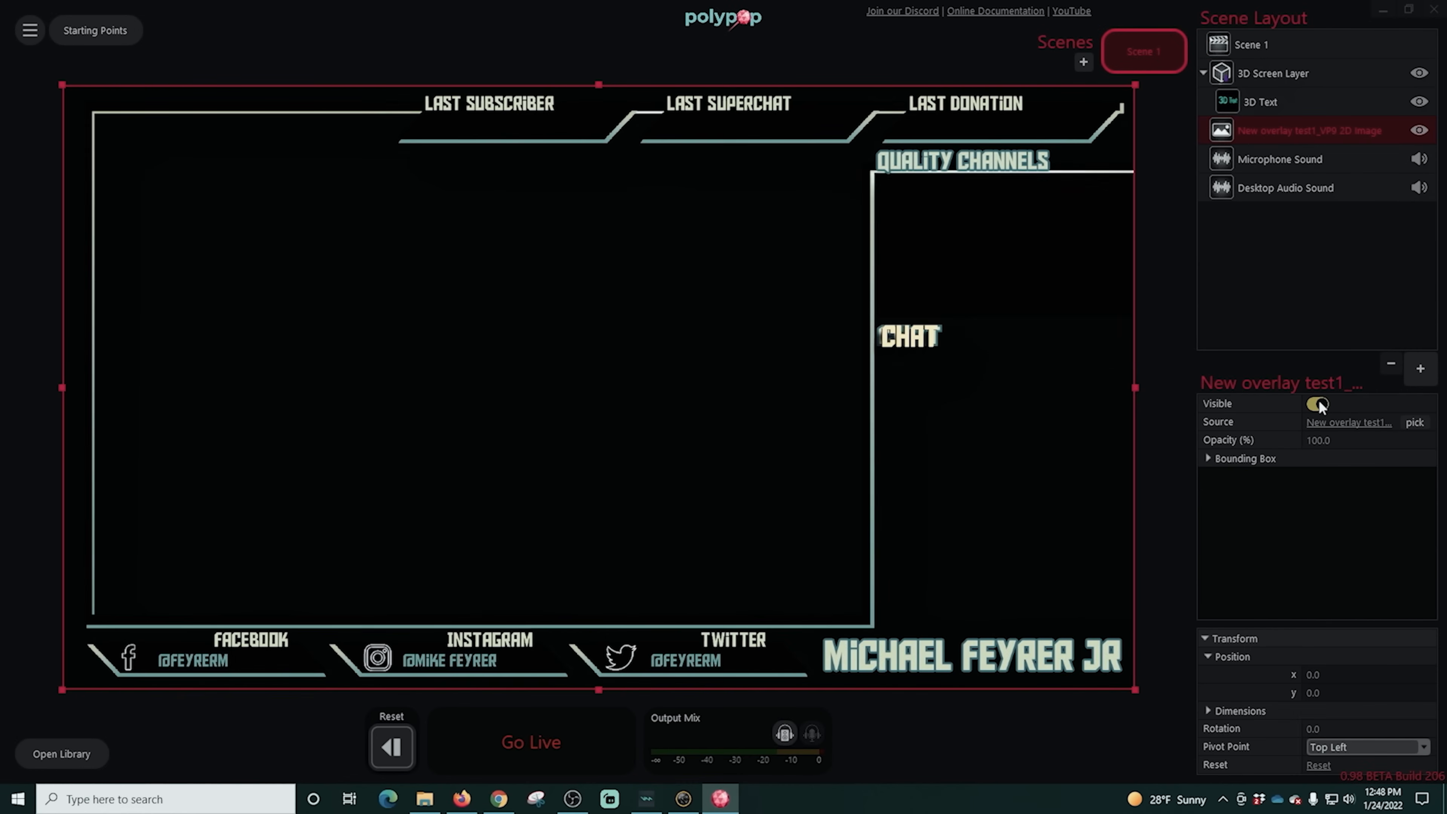
left_click(1318, 404)
left_click(1318, 403)
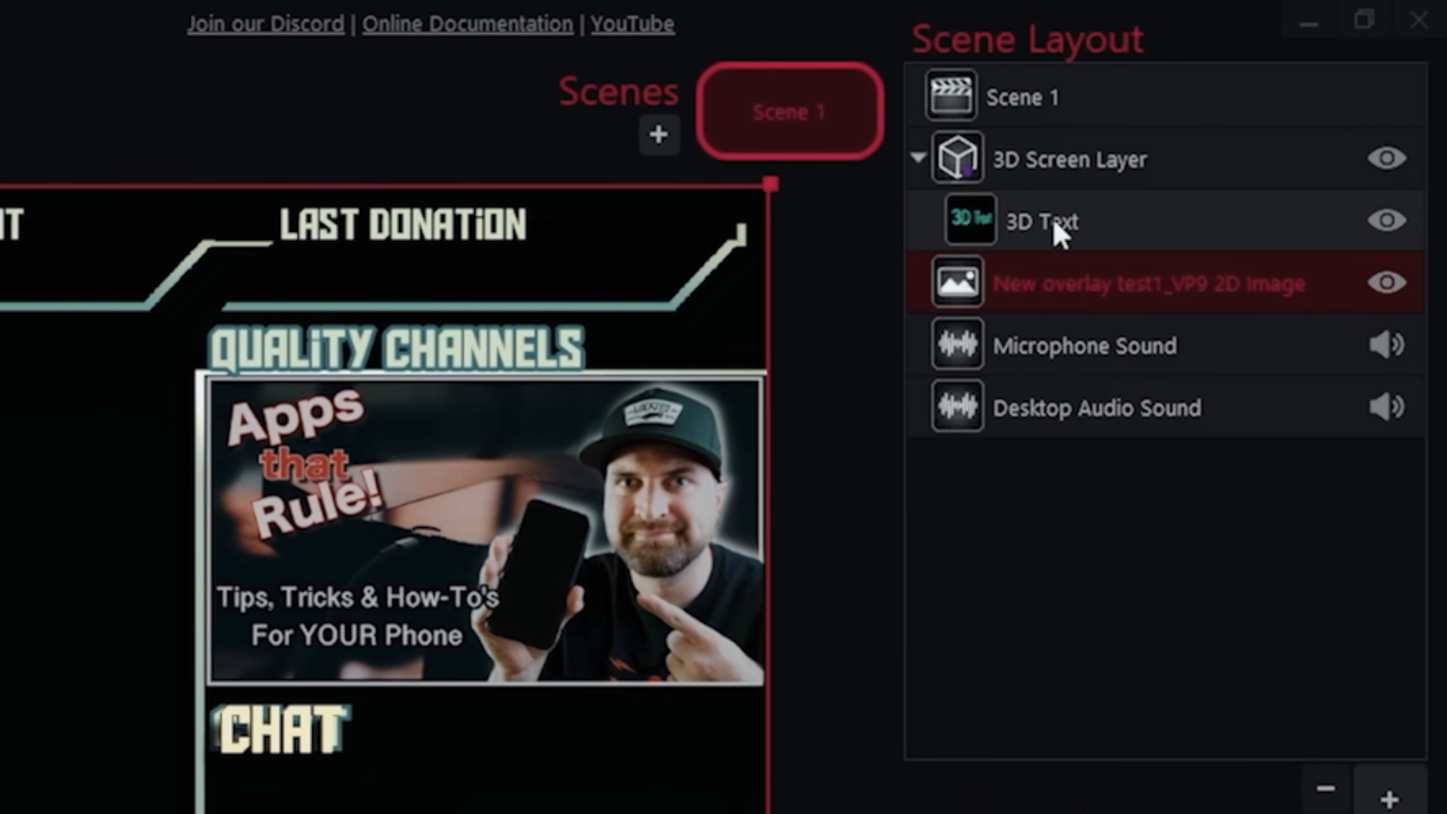
- Rename the 3D Text element in the scene layout to "Chat"
left_click(1268, 107)
double_click(1054, 223)
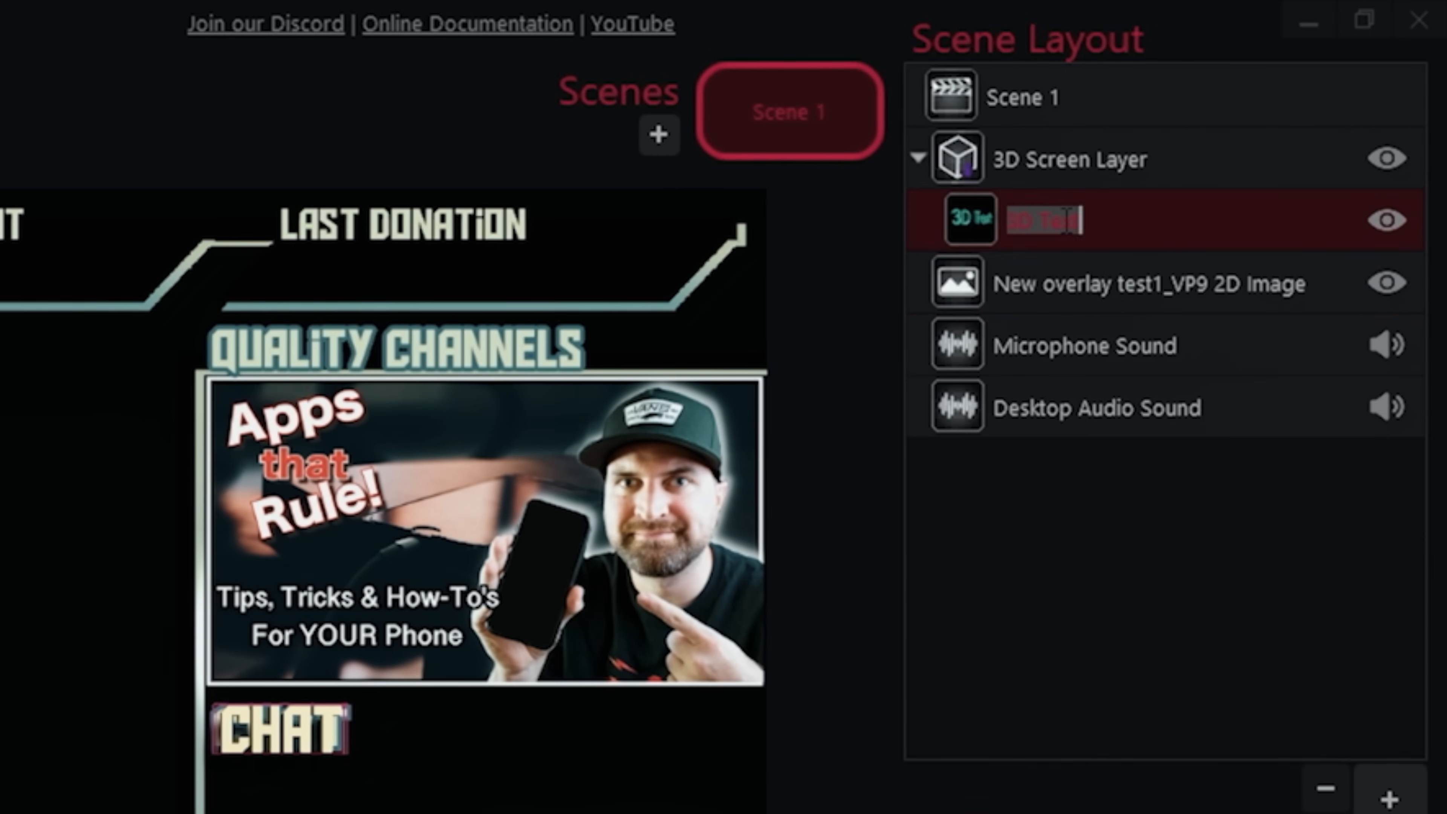
type("Chat")
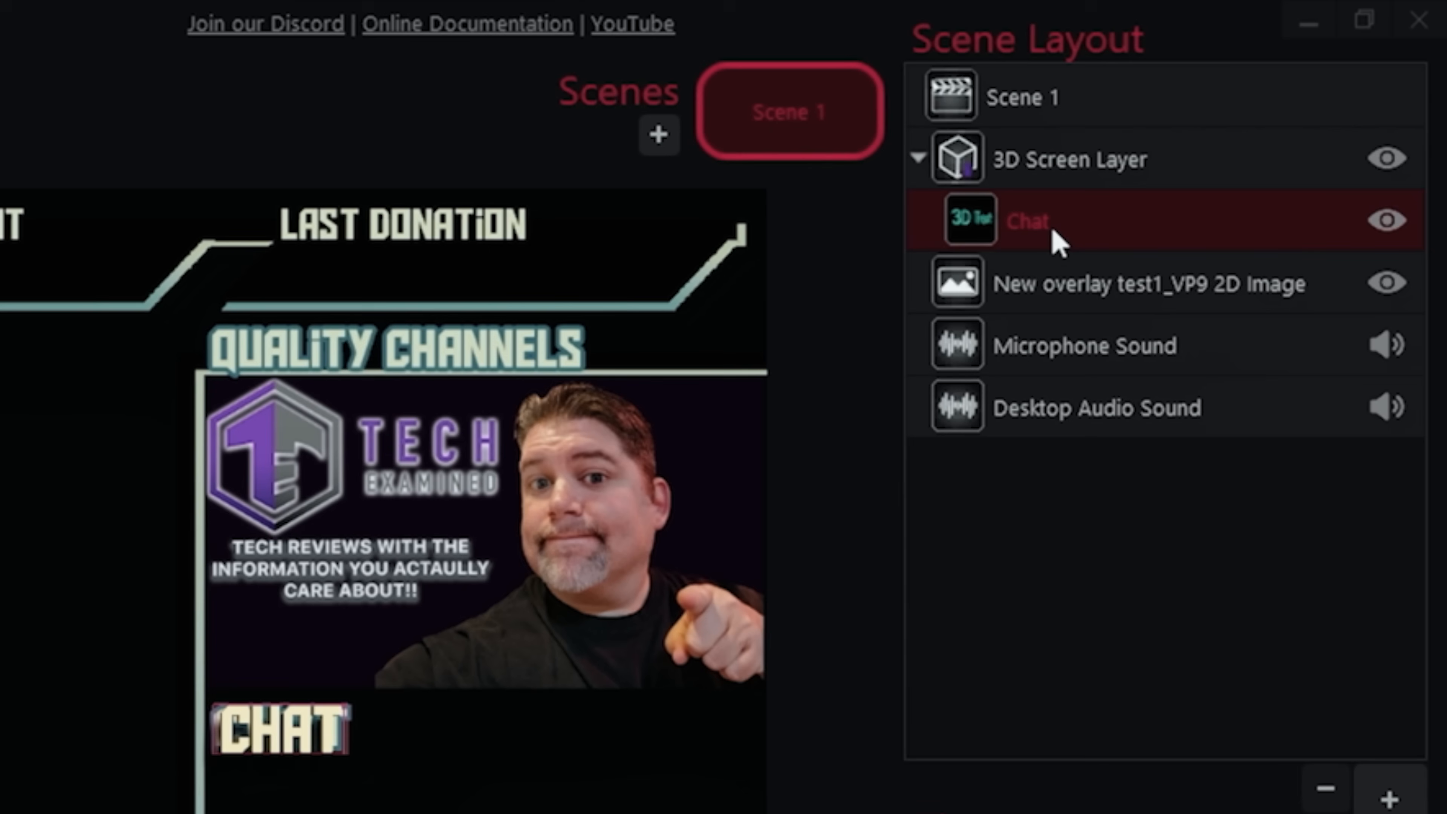
- Duplicate the Chat 3D text element and rename one of the two "Quality Channels"
key("ctrl+v")
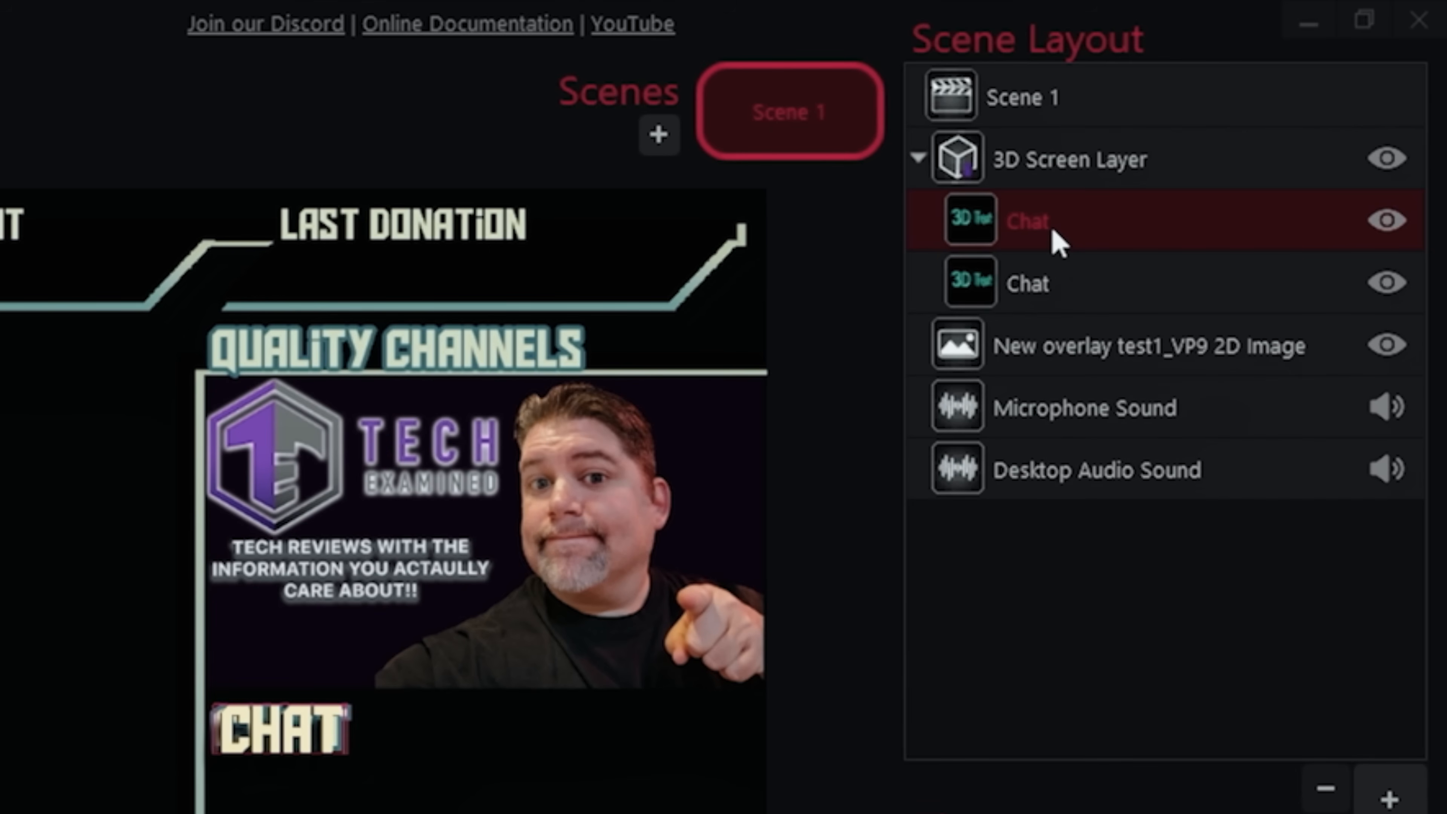
left_click(1030, 286)
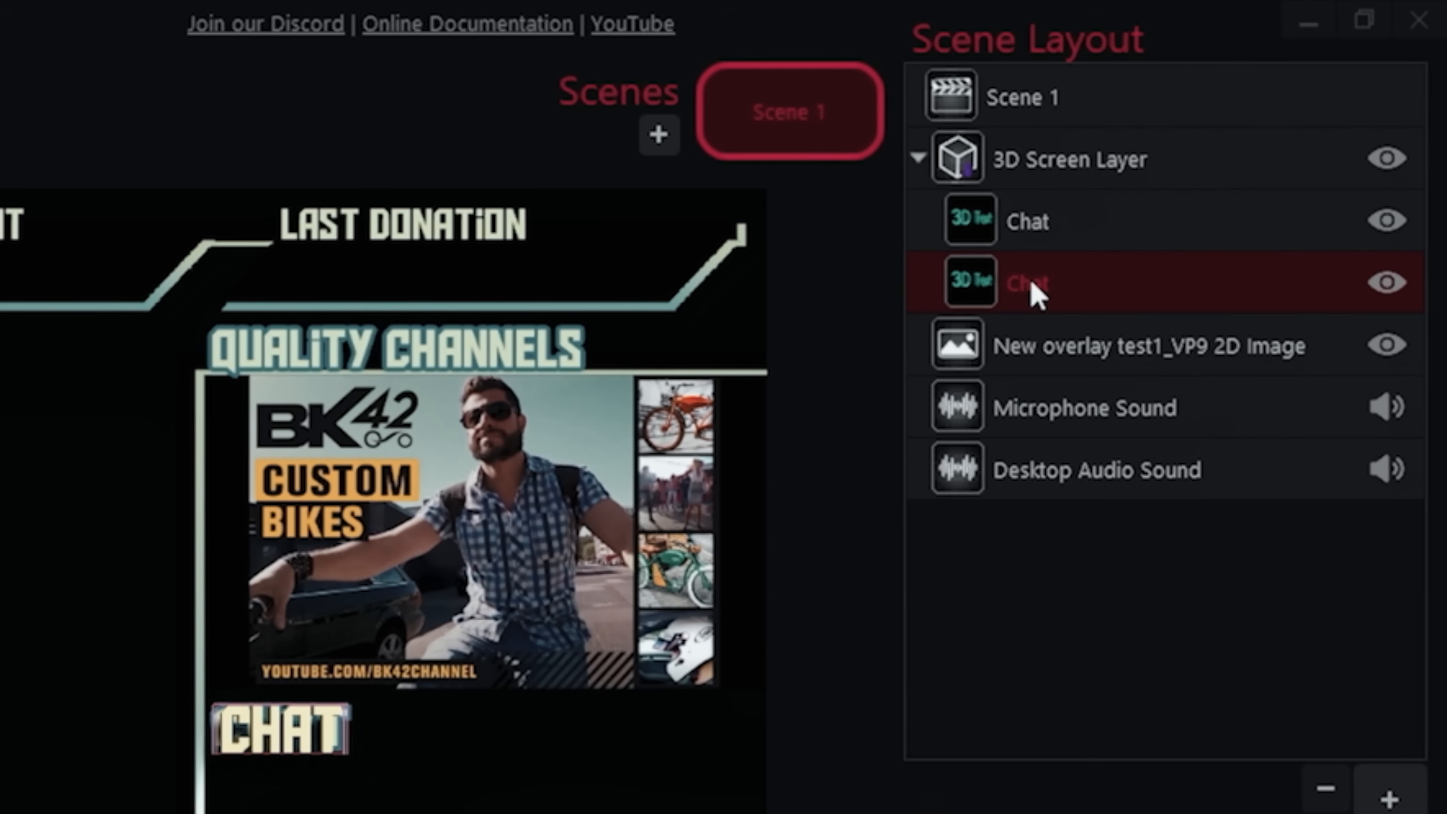
type("Quality Channels")
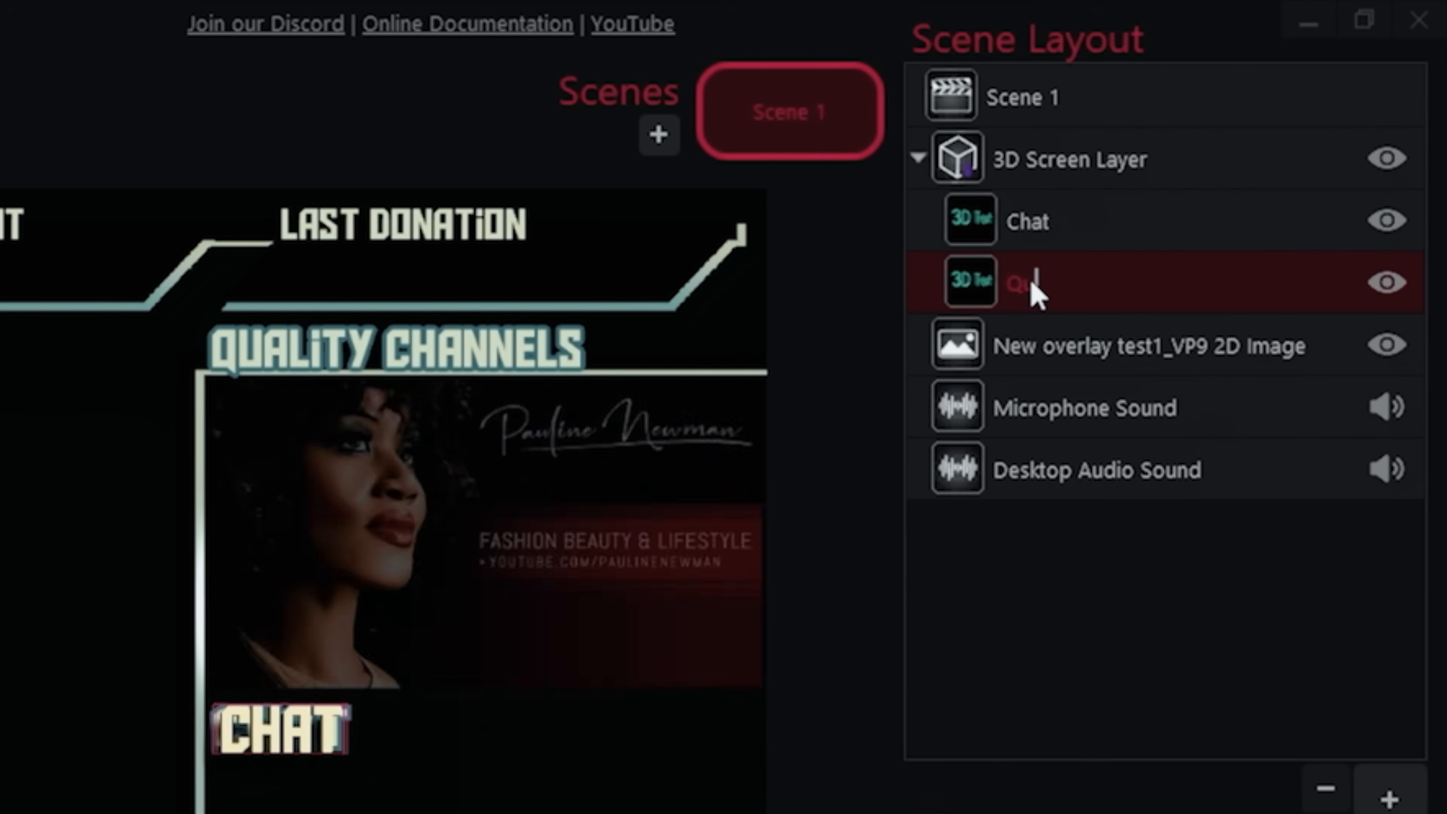
key("Return")
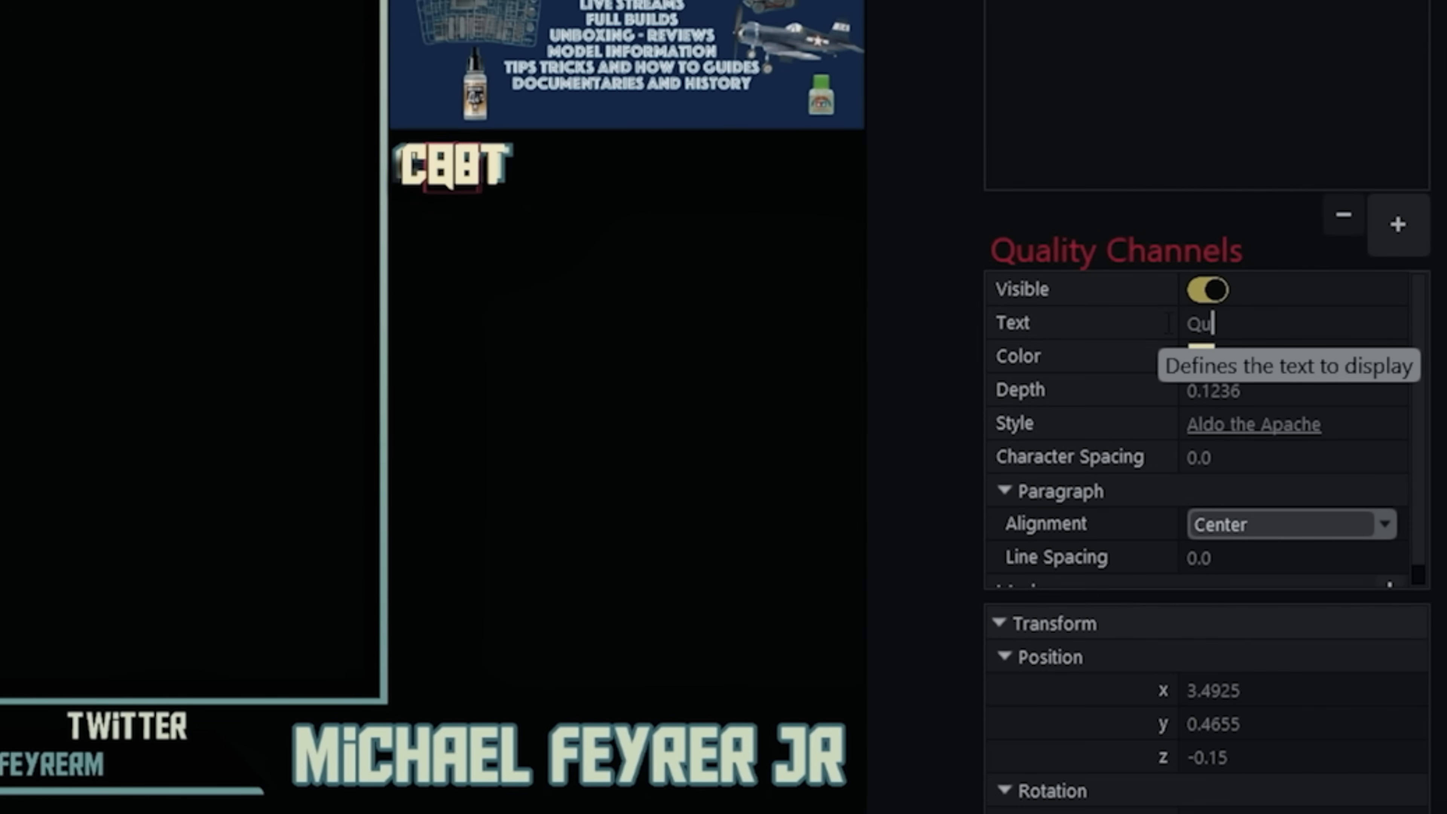
- Change the Quality Channels element's wording to "Quality Channels" and move it onto the overlay's matching heading
type("Quality Chan")
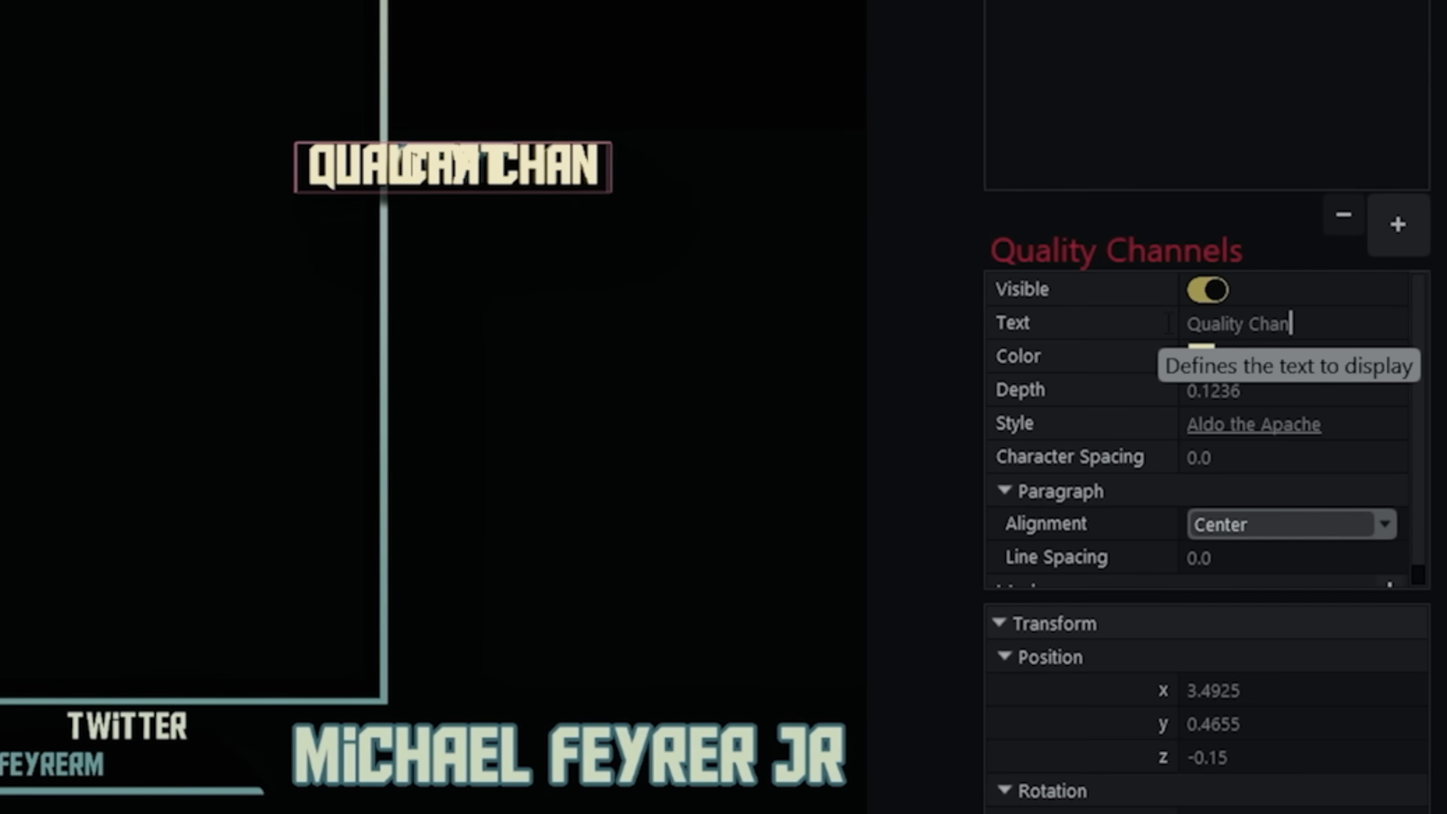
type("nels")
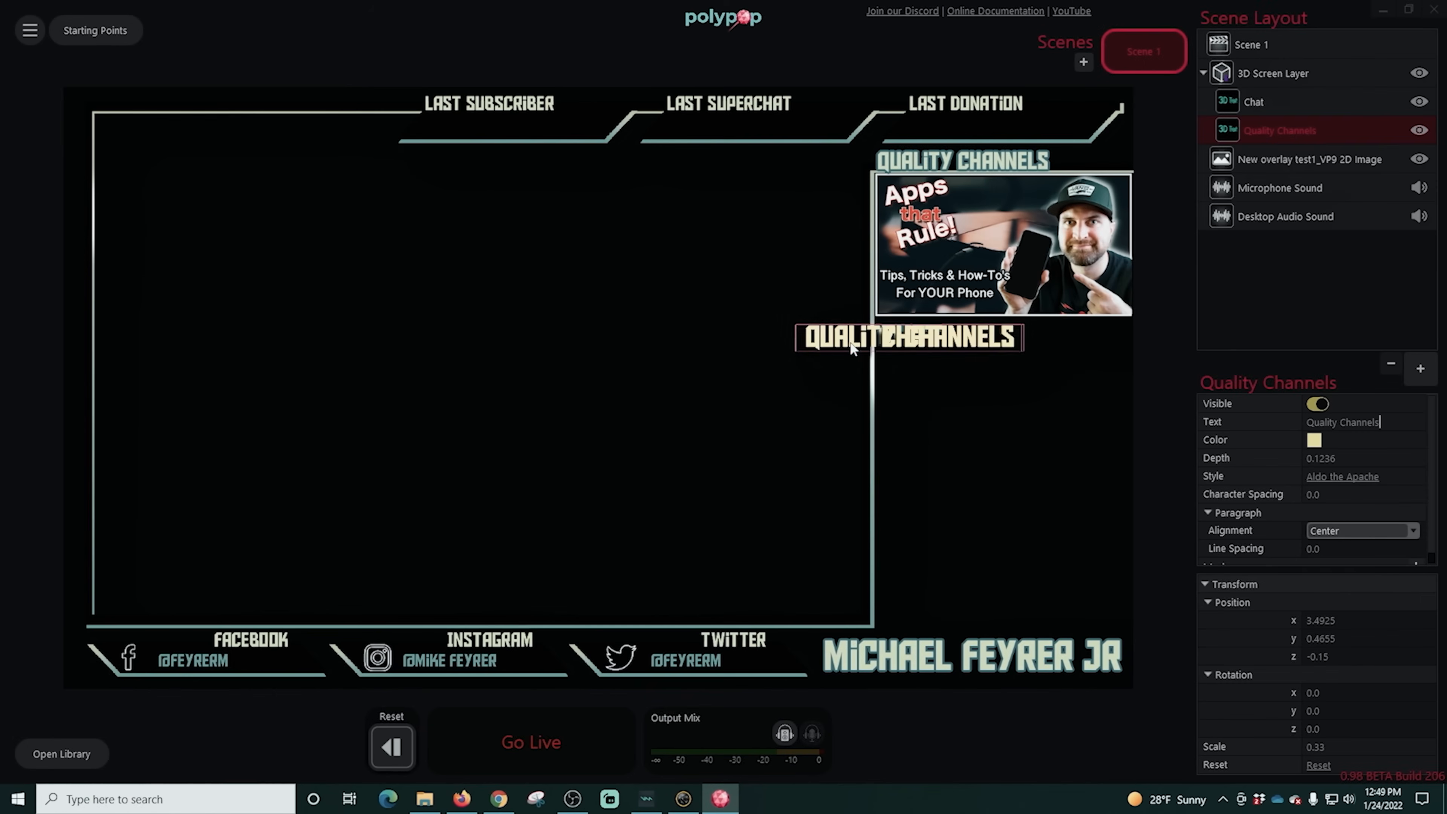
mouse_move(344, 165)
left_mouse_down()
mouse_move(971, 172)
mouse_move(919, 182)
mouse_move(921, 167)
left_mouse_up()
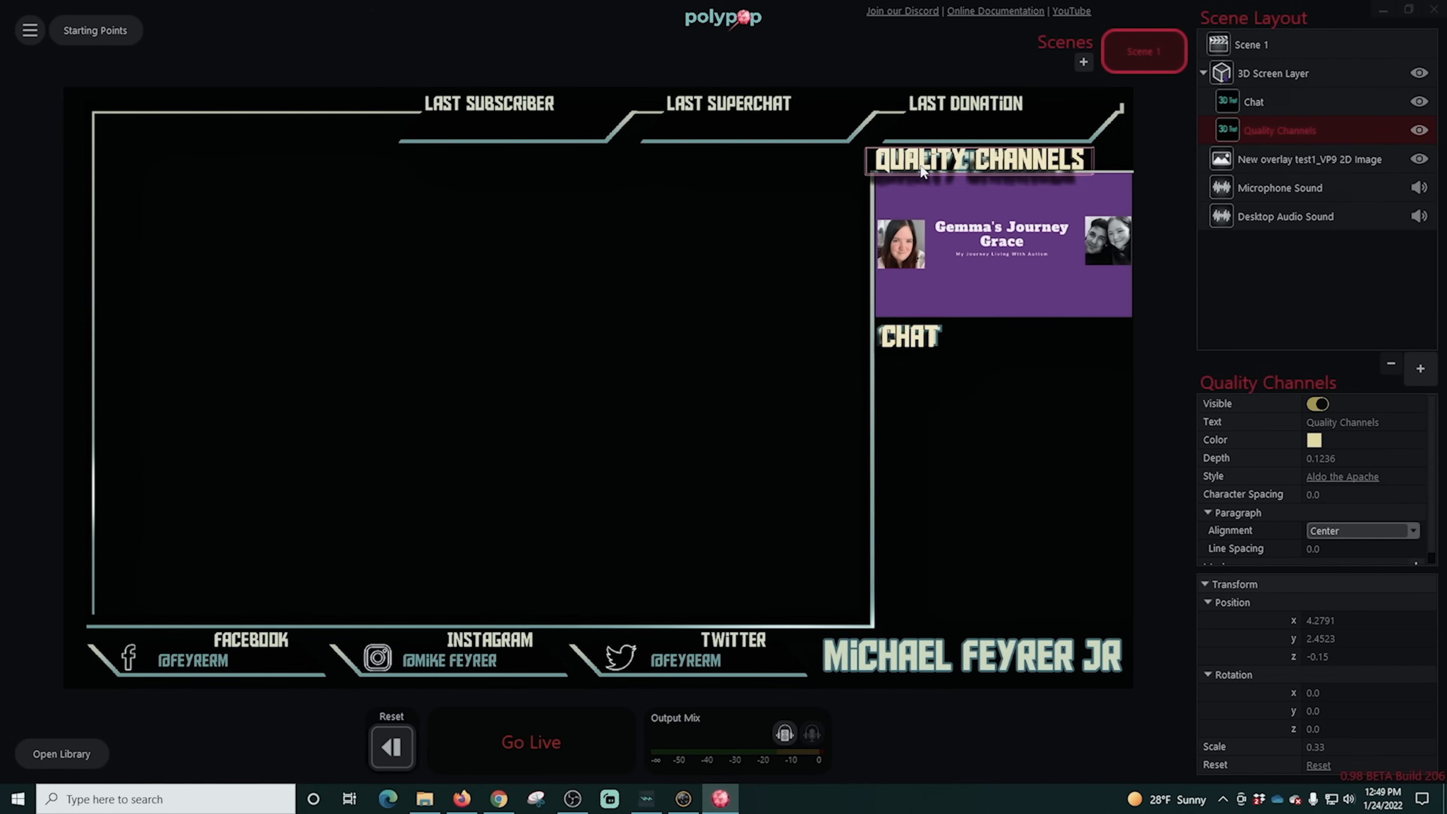
- Scale the Quality Channels 3D text to about 0.27 and align it with the overlay's Quality Channels heading
mouse_move(1368, 750)
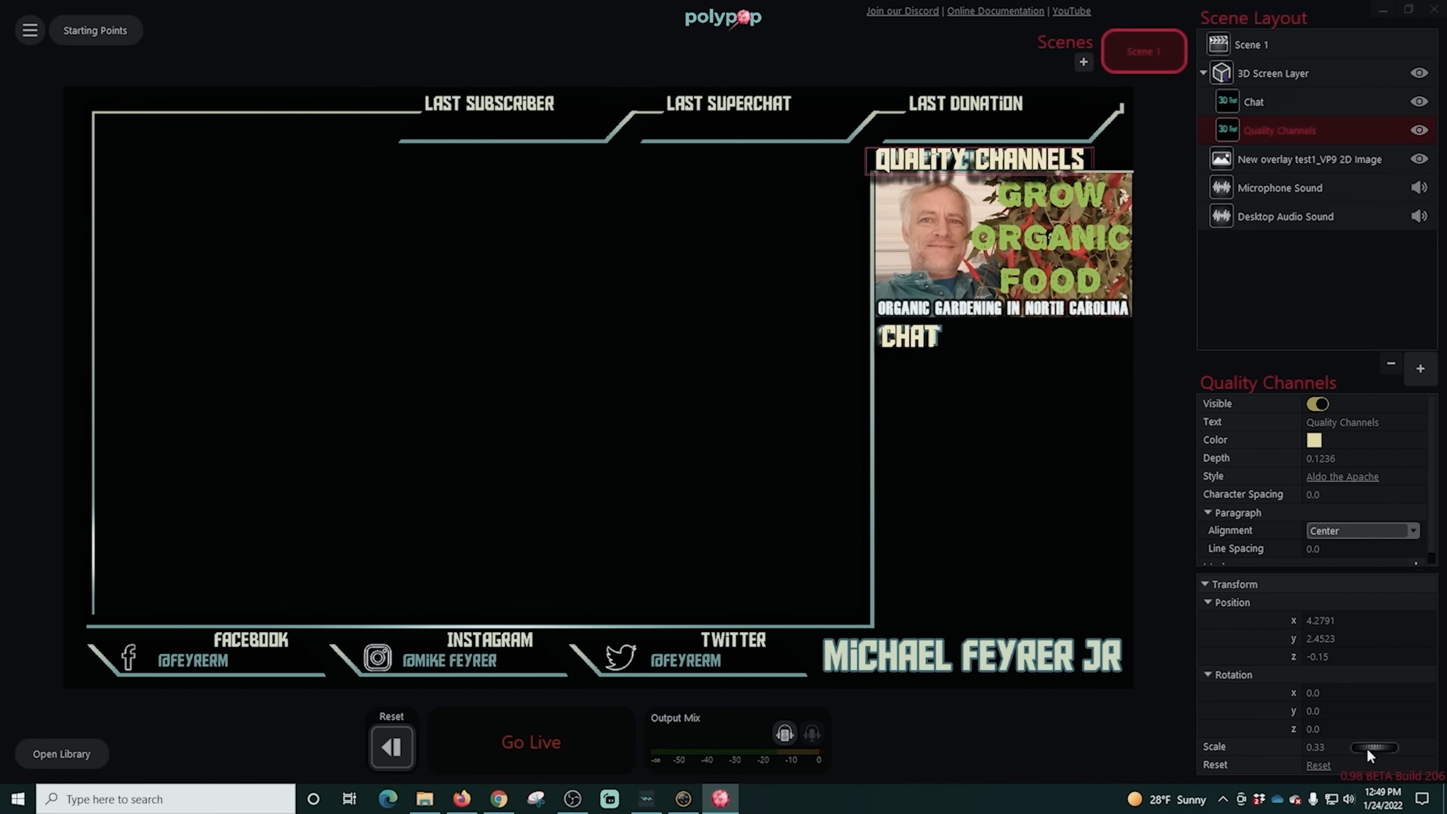
left_click_drag(1371, 754, 1369, 754)
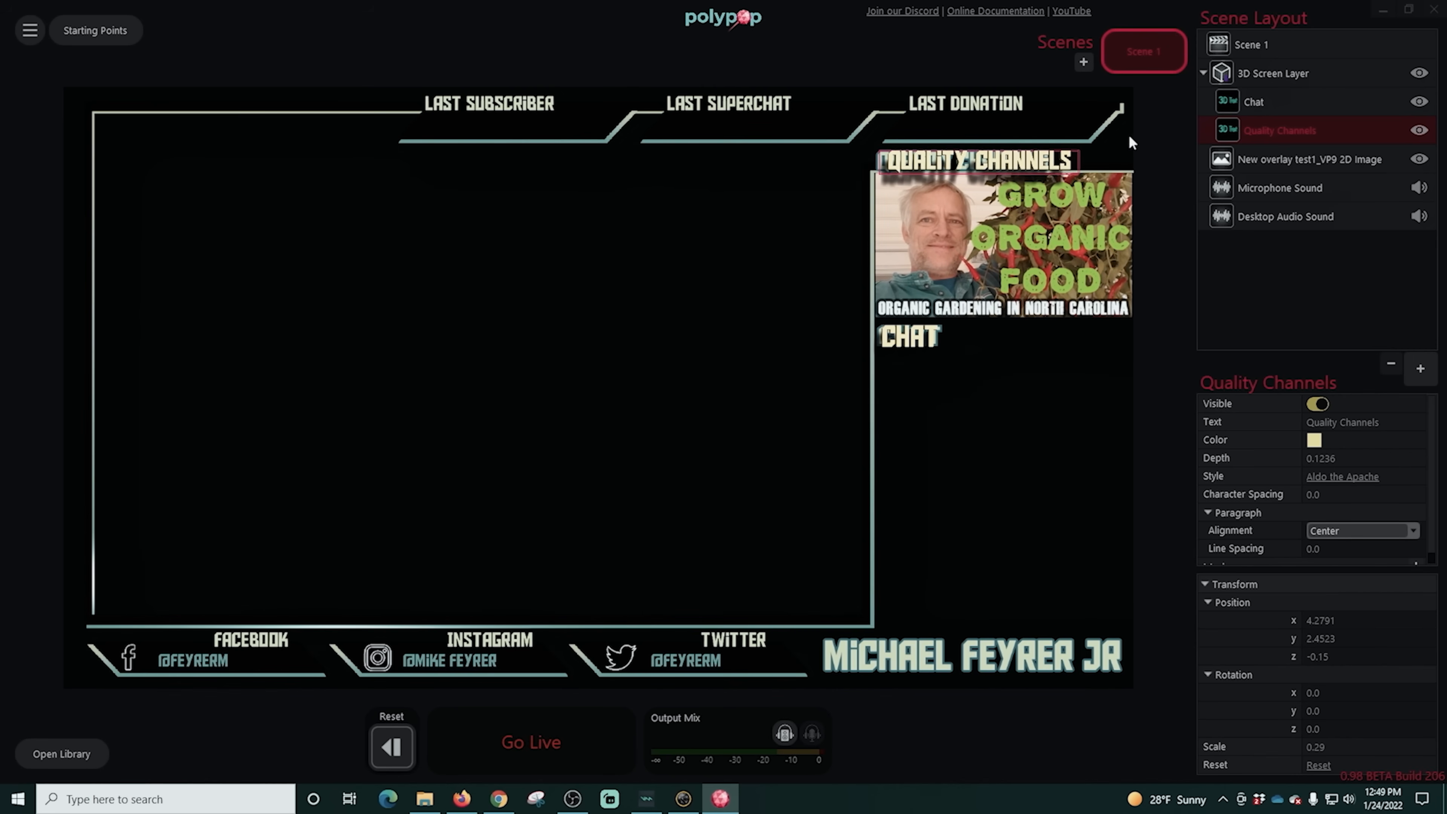
left_click_drag(1010, 166, 996, 162)
left_click_drag(1370, 754, 1370, 753)
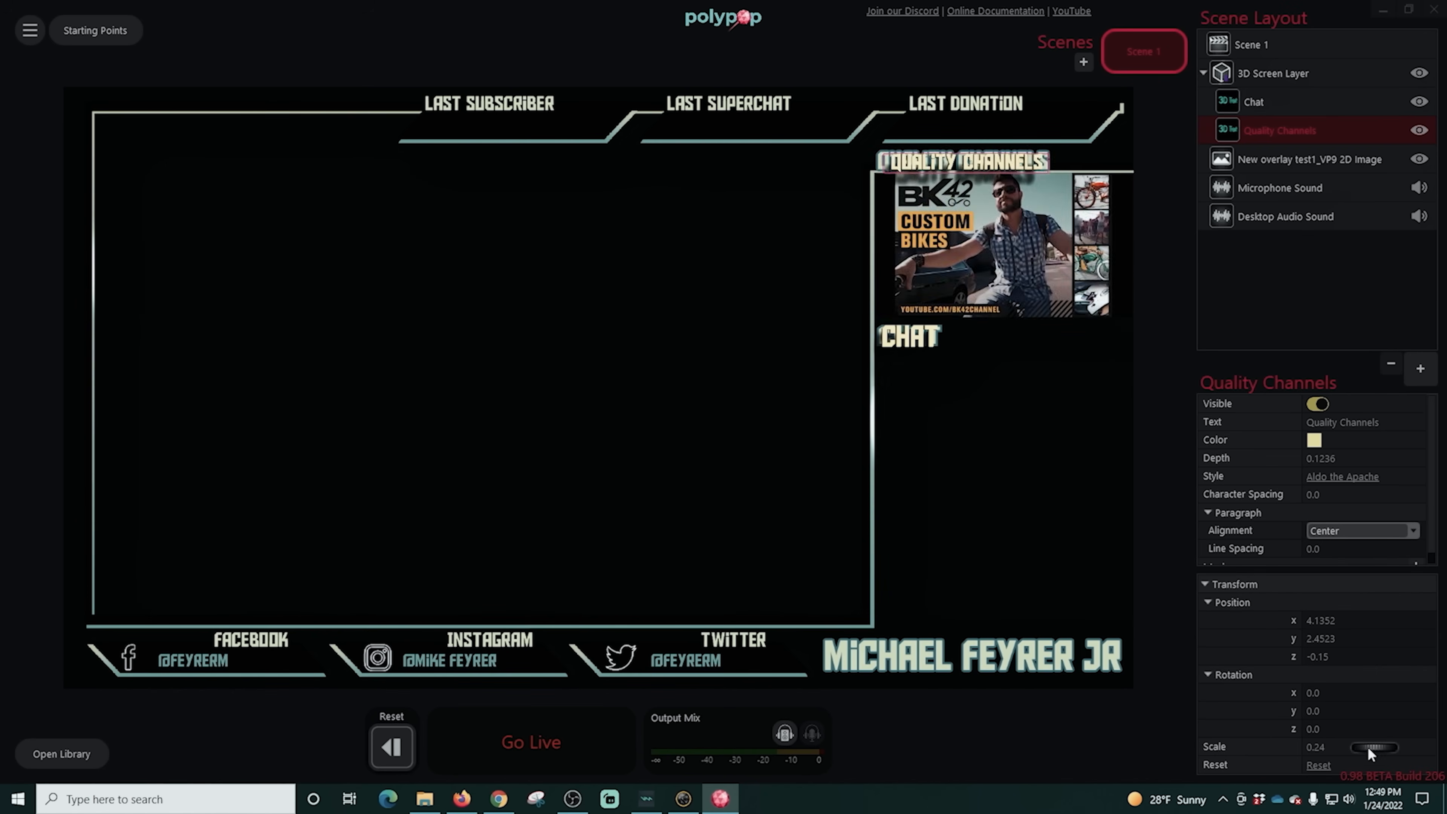
left_click_drag(985, 162, 980, 159)
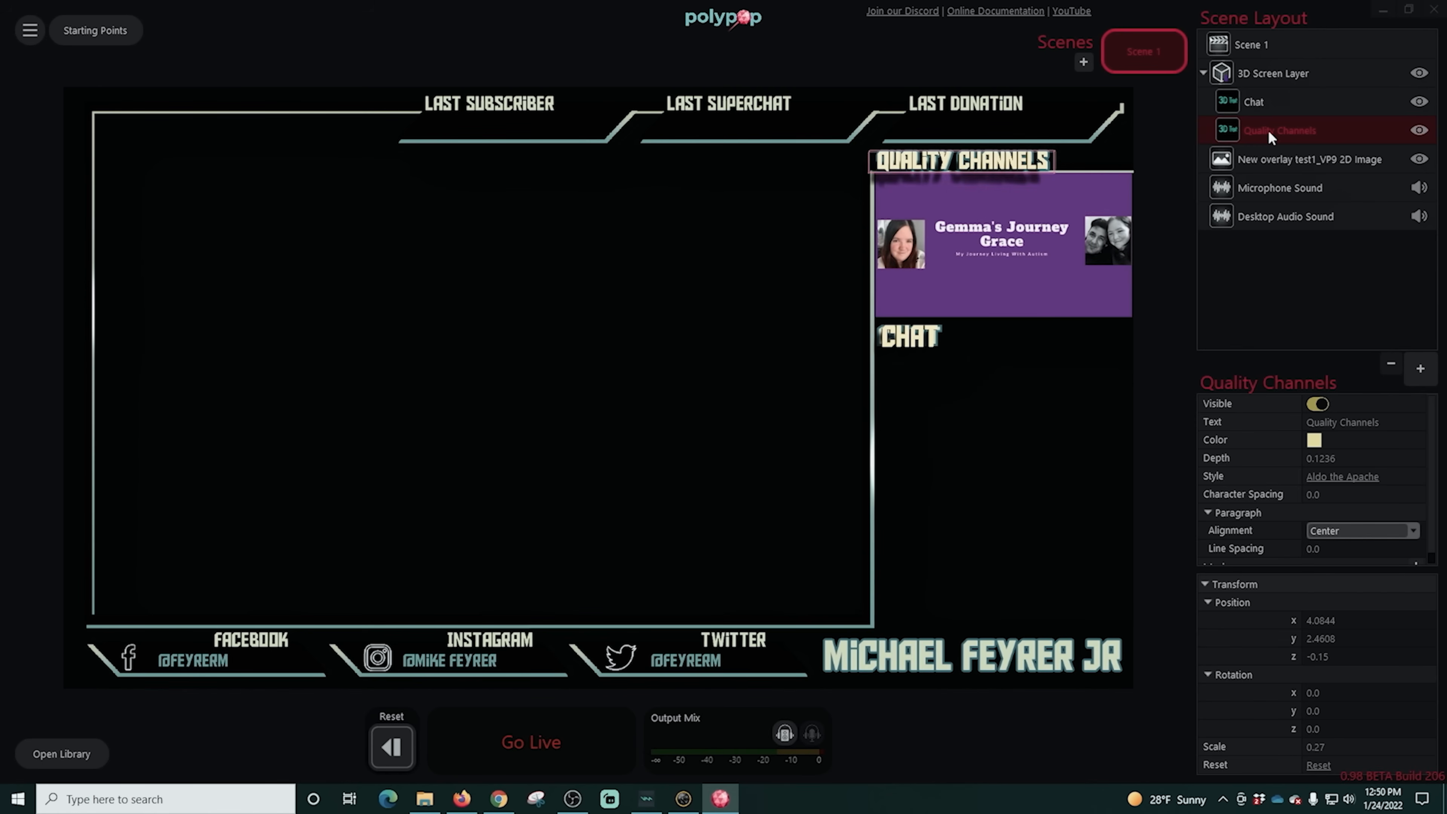
- Duplicate the Quality Channels element and rename one of the two "Last Donation"
key("ctrl+d")
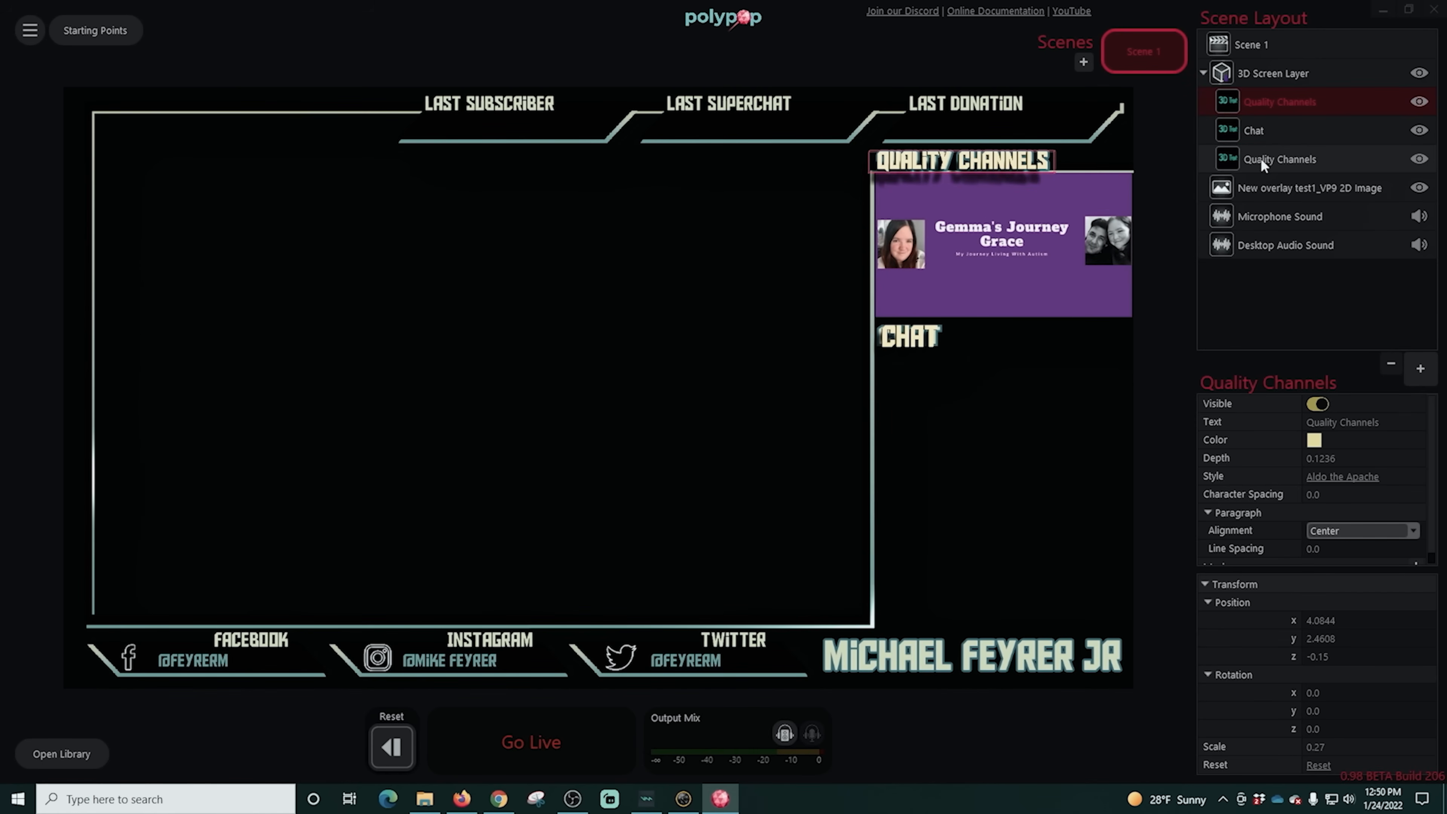
double_click(1262, 161)
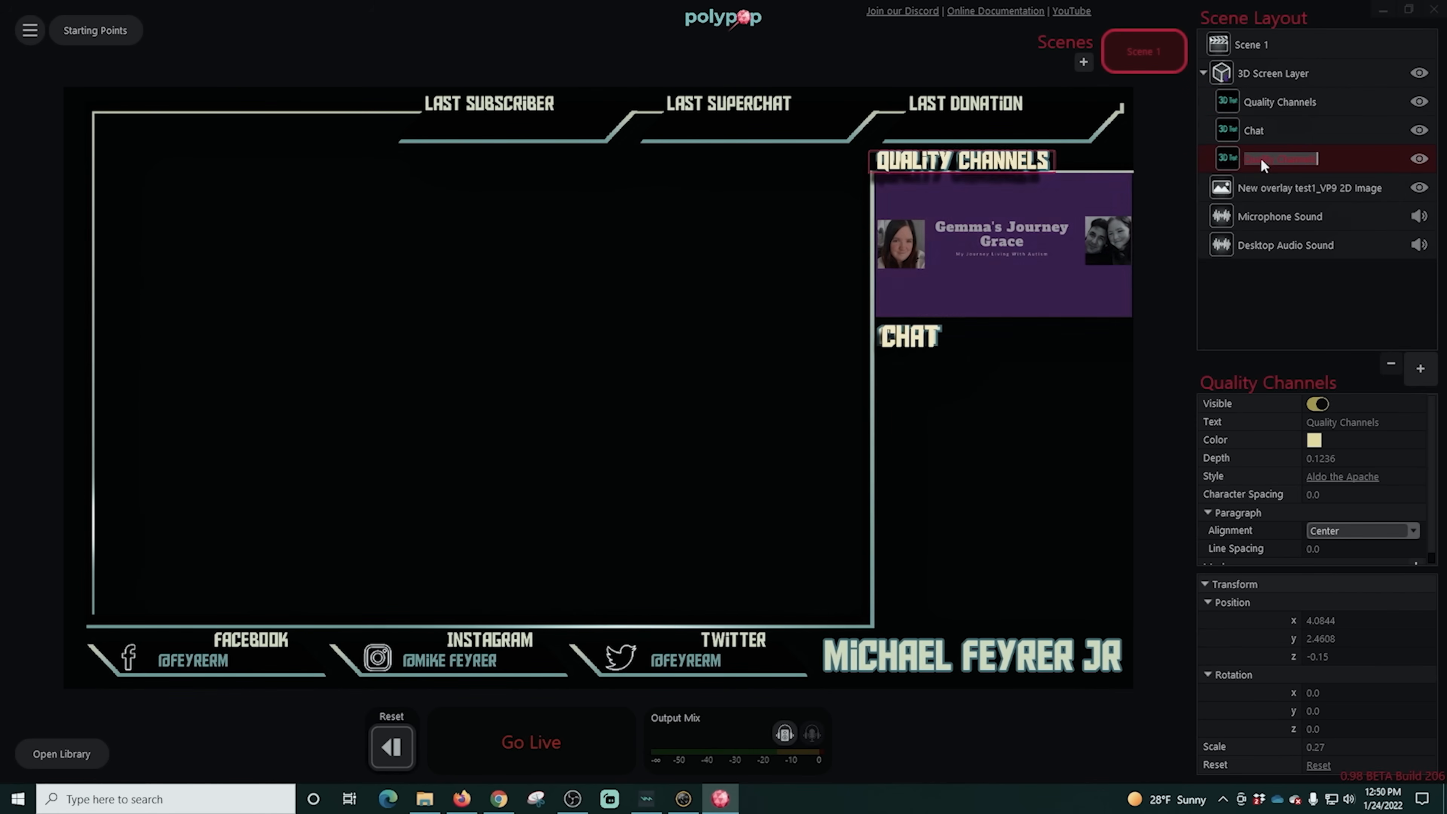
type("Last Donation")
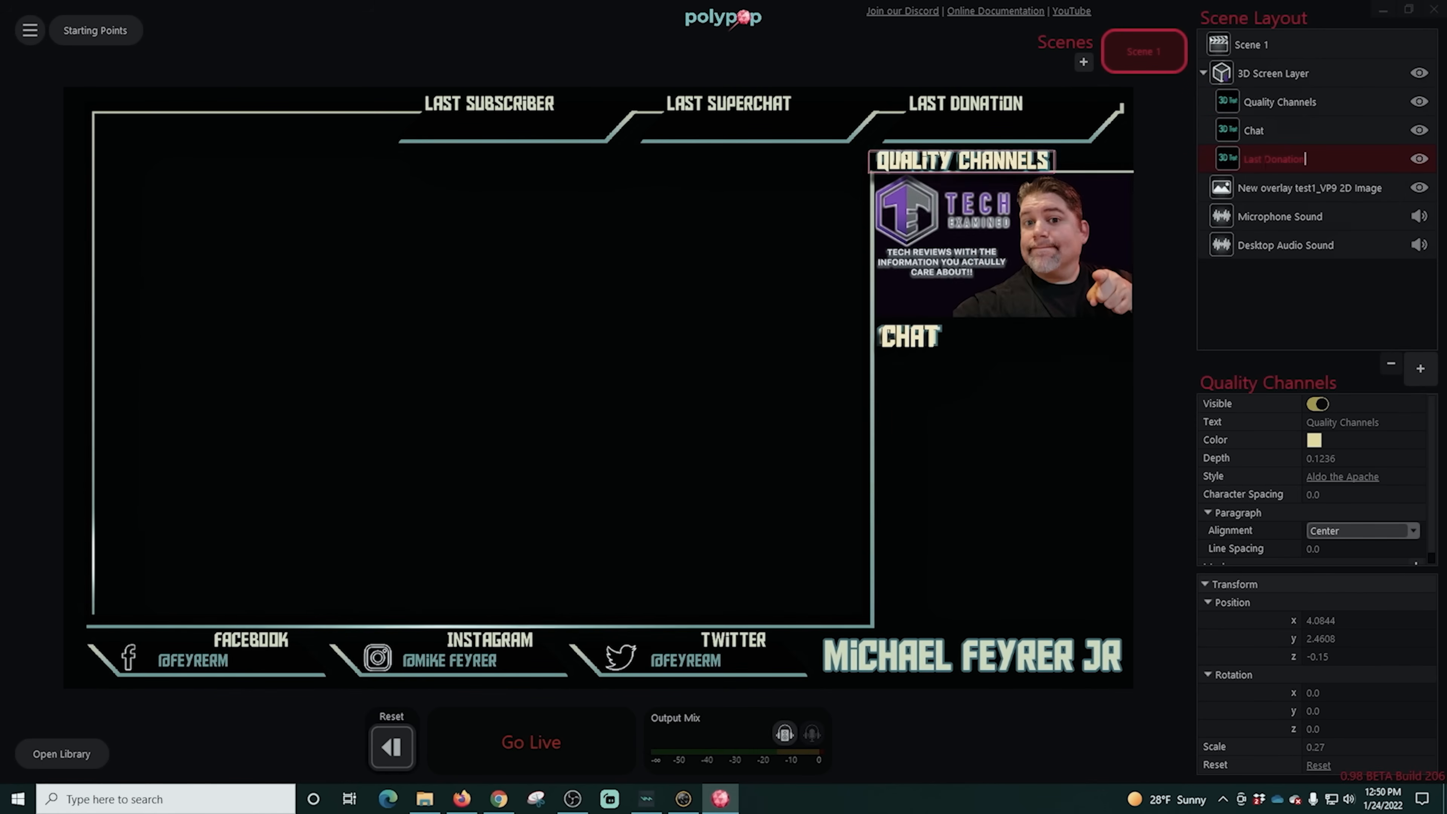
key("Return")
- Set the displayed wording of the Last Donation 3D text to "Last Donation"
left_click(1337, 423)
type("Last Donation")
key("Return")
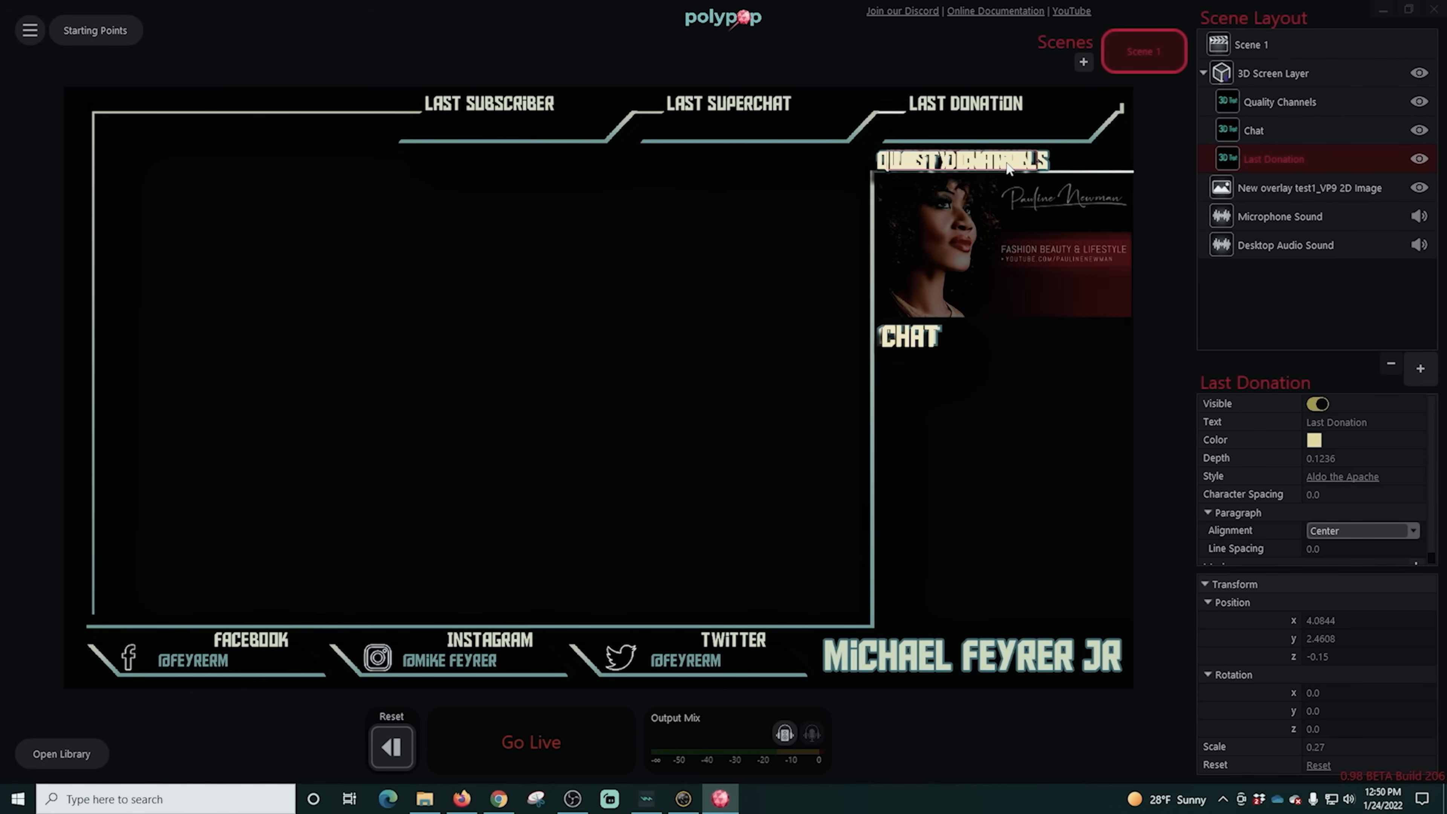
- Scale the Last Donation 3D text to 0.21 and align it with the overlay's Last Donation heading
left_click_drag(1017, 171, 1035, 116)
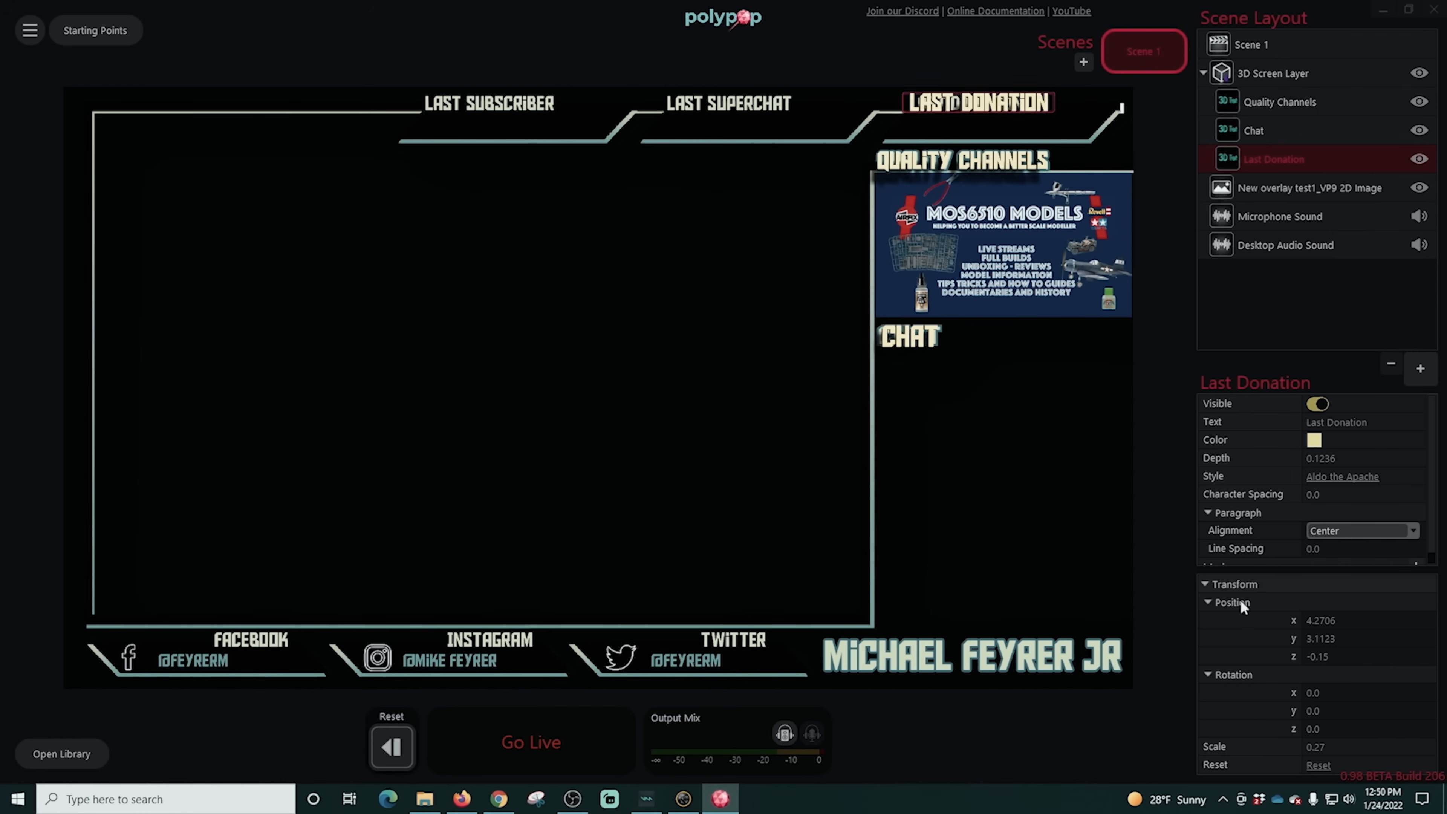
left_click_drag(1374, 747, 1368, 745)
left_click(999, 116)
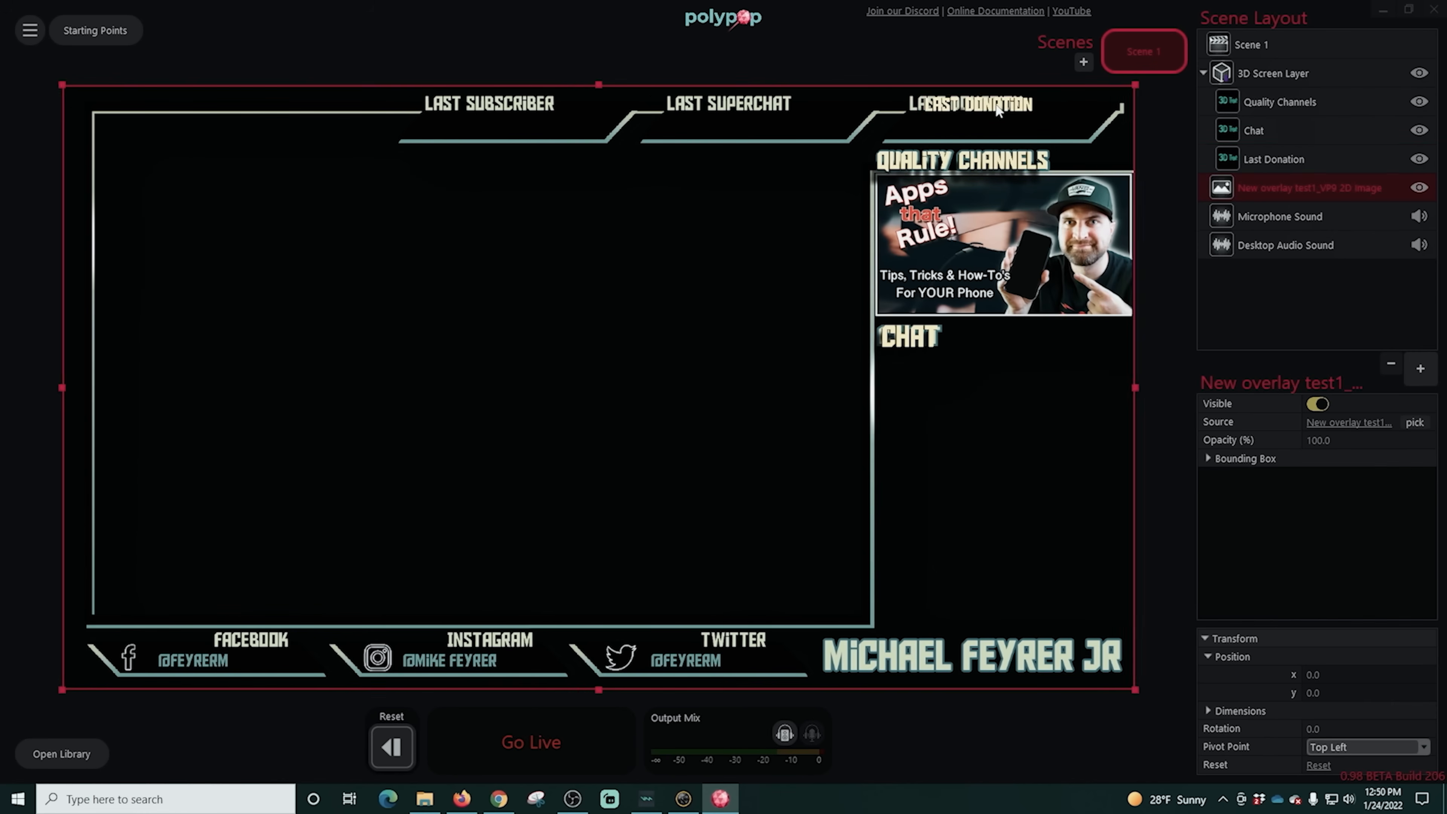
left_click(1027, 109)
left_click_drag(999, 108, 981, 108)
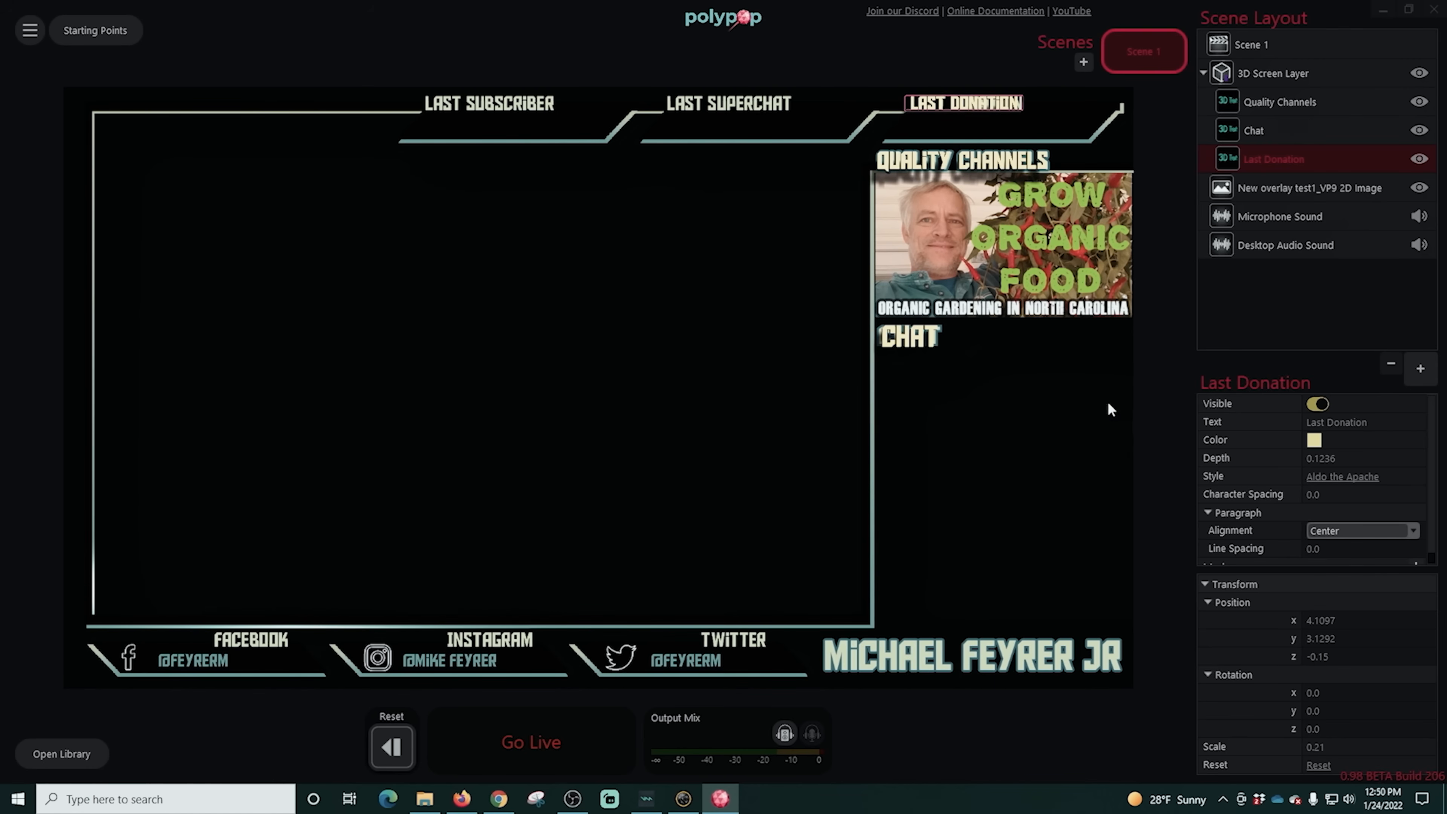
- Check the 3D texts without the overlay by temporarily hiding the New overlay test1_VP9 2D image
left_click(1310, 188)
left_click(1317, 403)
left_click(1317, 404)
- Duplicate the Last Donation element and rename the copy "Last Superchat"
left_click(1275, 160)
key("ctrl+c")
key("ctrl+v")
double_click(1278, 104)
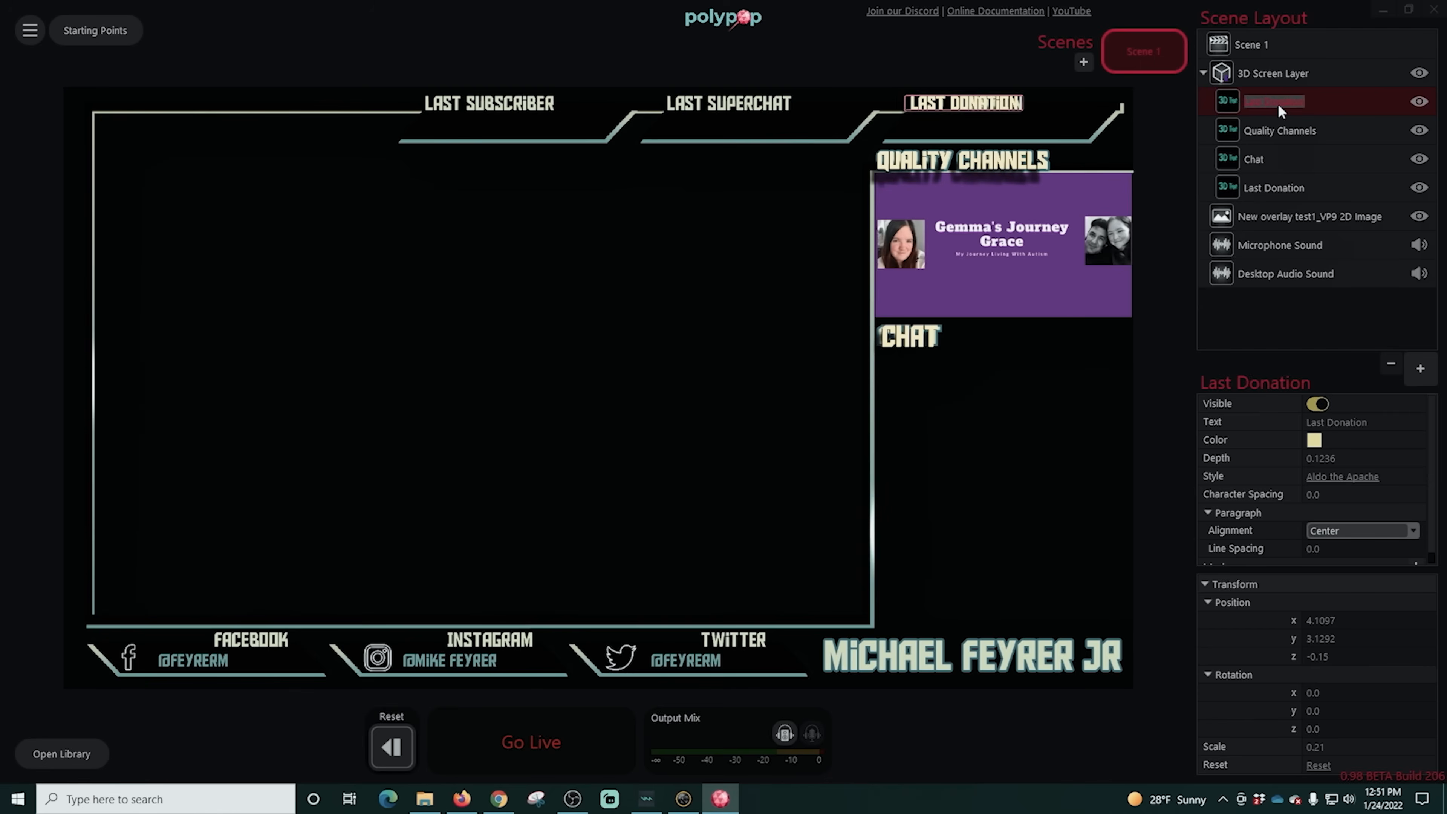
type("Last Superchat")
- Set the Last Superchat element's wording to "Last Superchat" and move it onto the overlay's matching heading
left_click(1336, 422)
type("Last Superchat")
left_click_drag(995, 105, 758, 105)
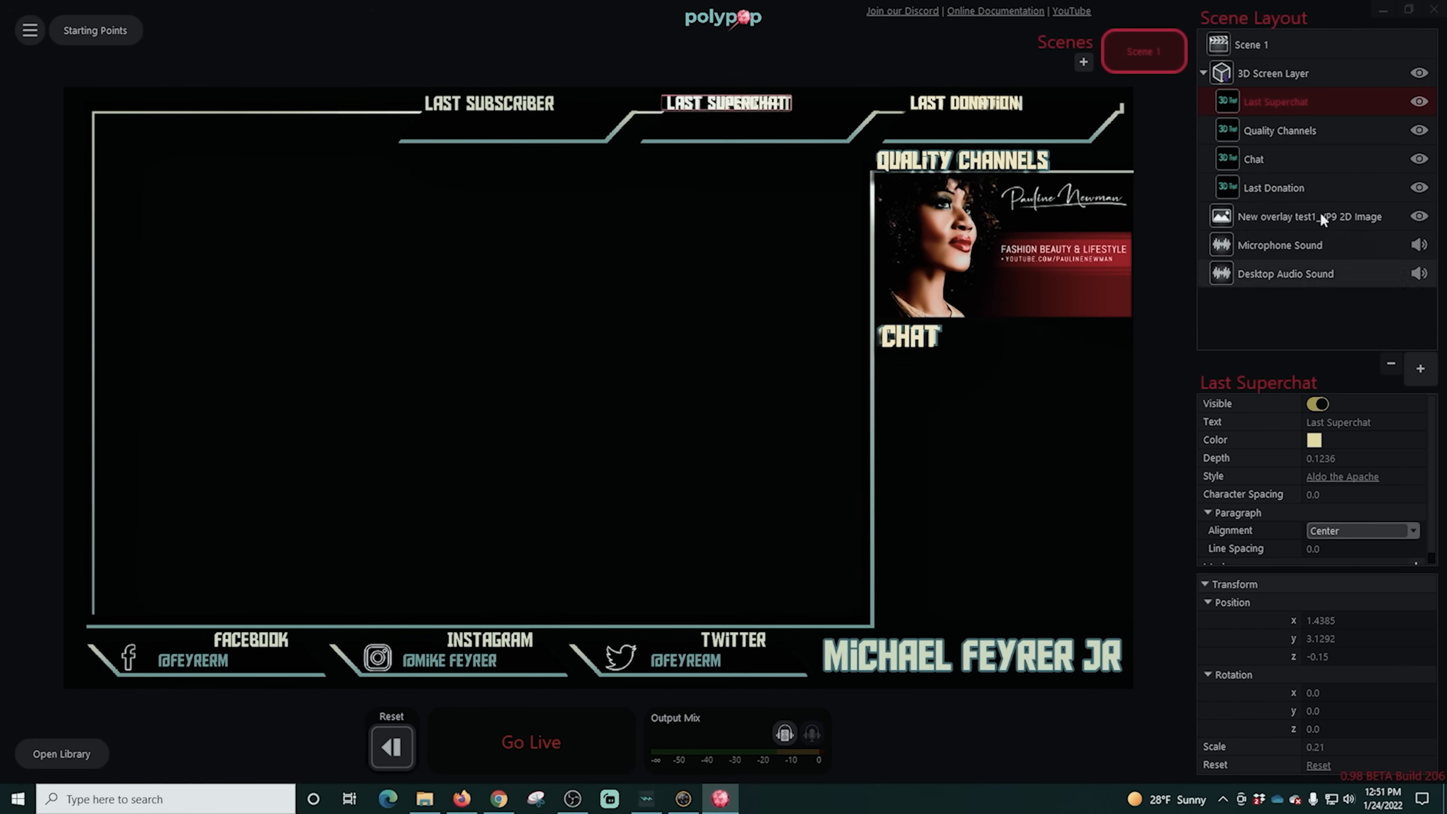
- Duplicate the Last Superchat element and rename the copy "Last Subscriber"
key("ctrl+c")
key("ctrl+v")
double_click(1280, 102)
type("Last Subscriber")
- Set the Last Subscriber element's wording to "Last Subscriber" and move it onto the overlay's matching heading
left_click(1325, 425)
type("Last Sub")
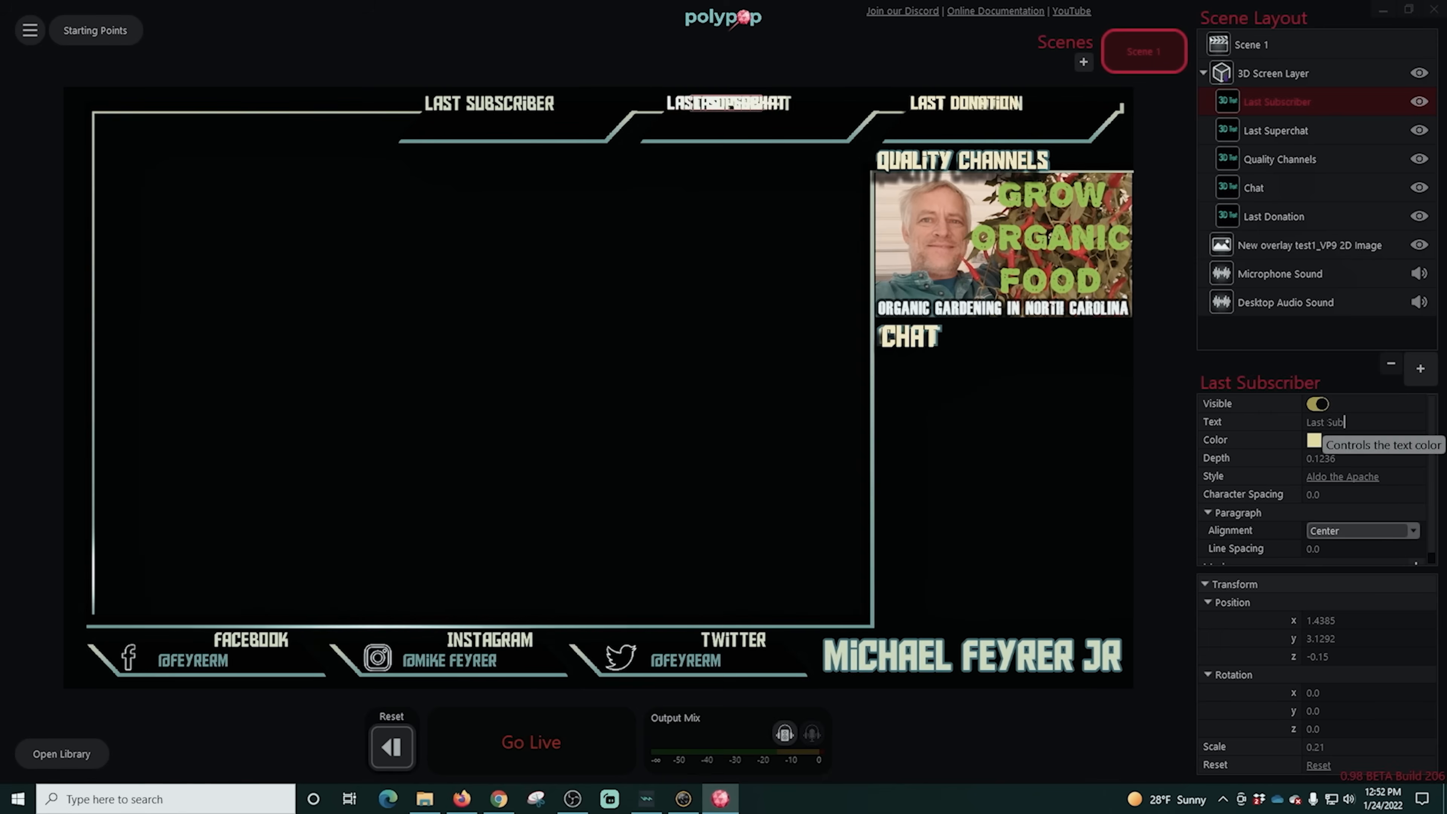
type("scriber")
left_click_drag(733, 106, 493, 108)
- Duplicate the Last Subscriber element and rename the copy "Facebook"
key("ctrl+c")
key("ctrl+v")
double_click(1284, 106)
type("Fsceboo")
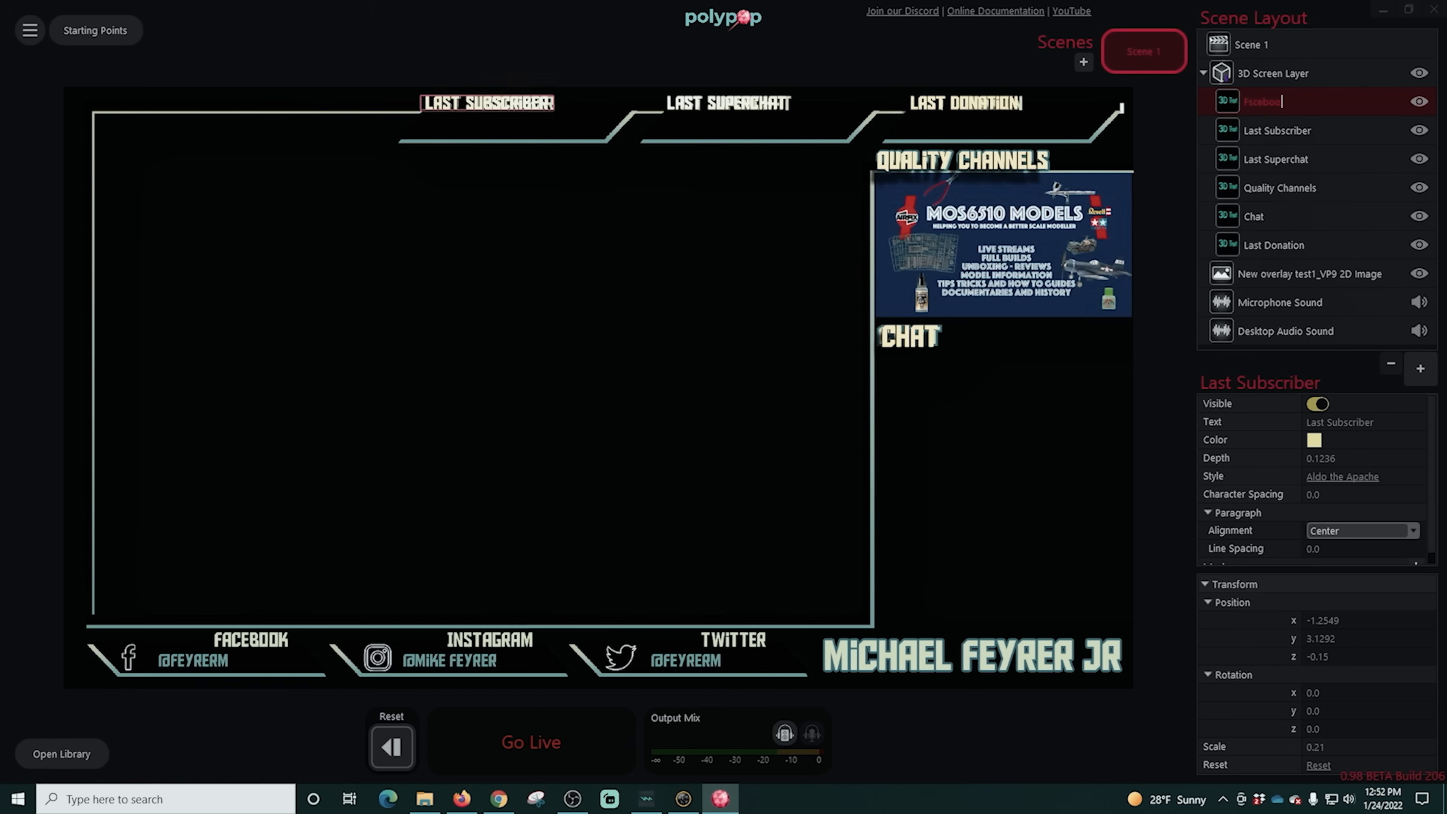
key("BackSpace")
key("BackSpace")
key("BackSpace")
key("BackSpace")
key("BackSpace")
key("BackSpace")
type("acebook")
- Set the Facebook element's wording to "Facebook" and move it clear of the Last Subscriber heading
left_click_drag(1377, 422, 1215, 404)
type("Facebook")
left_click_drag(504, 105, 618, 289)
- Realign the Last Subscriber 3D text with its heading and move the Facebook 3D text onto the overlay's Facebook heading
left_click_drag(455, 254, 505, 108)
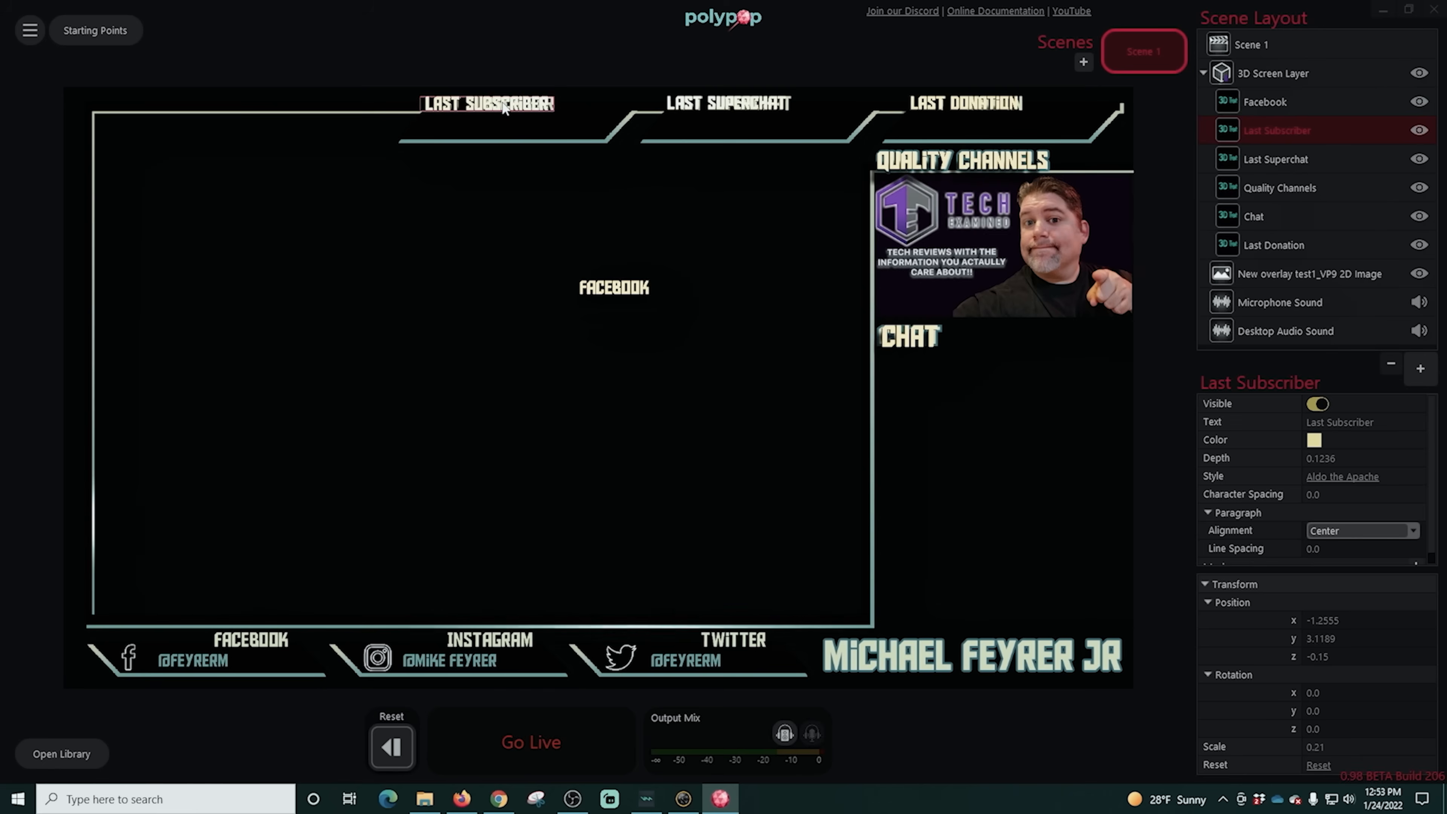
left_click_drag(614, 287, 251, 640)
- Duplicate the Facebook element and rename the copy "Instgram"
key("ctrl+c")
key("ctrl+v")
double_click(1288, 102)
type("Instgram")
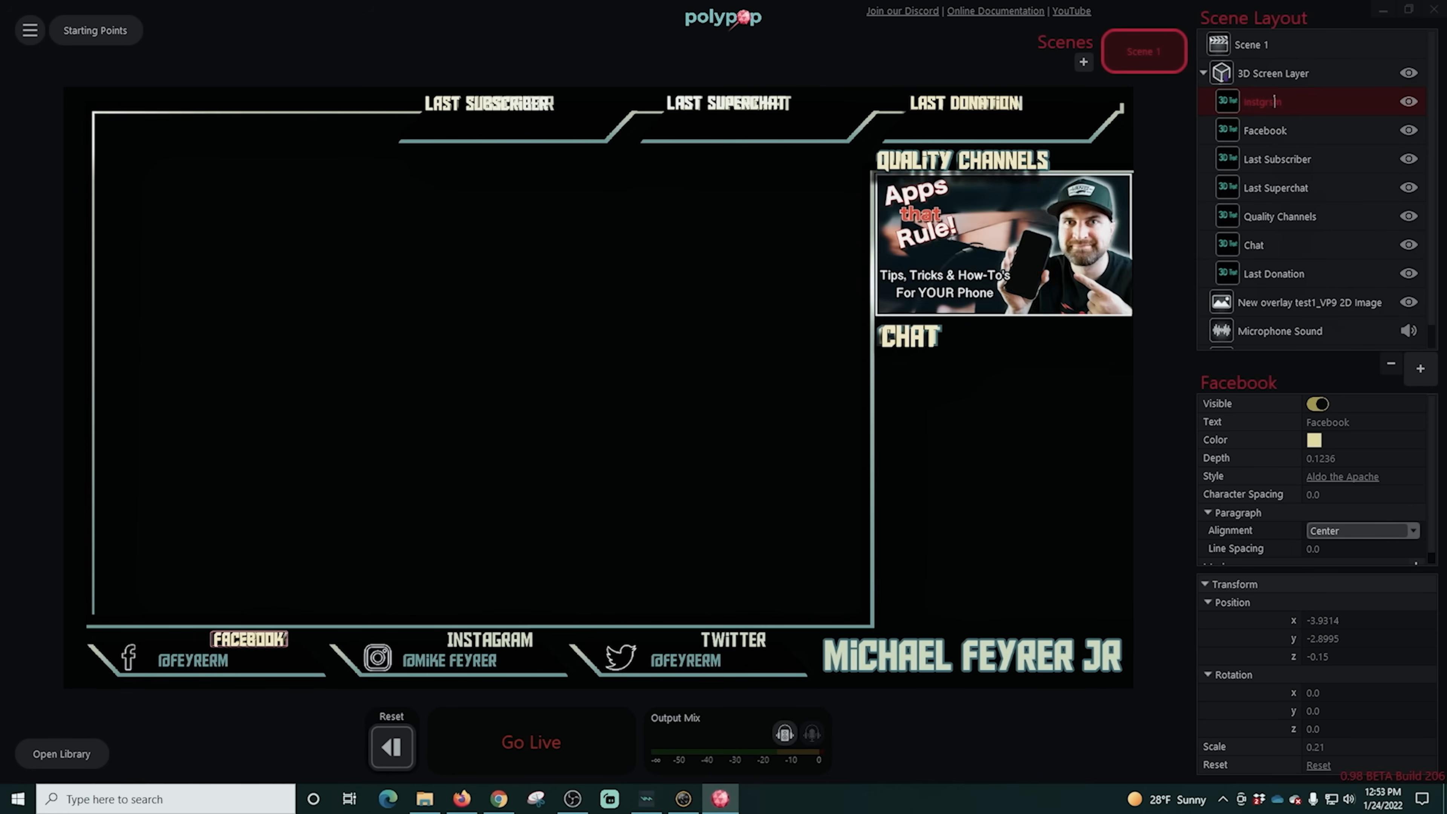
- Set the Instgram element's wording to "Instagram" and move it onto the overlay's Instagram heading
left_click_drag(1376, 423, 1243, 427)
type("Instagram")
left_click_drag(251, 639, 490, 641)
- Duplicate the Instgram element and rename the copy "Twitter"
key("ctrl+c")
key("ctrl+v")
double_click(1263, 106)
type("Twitter")
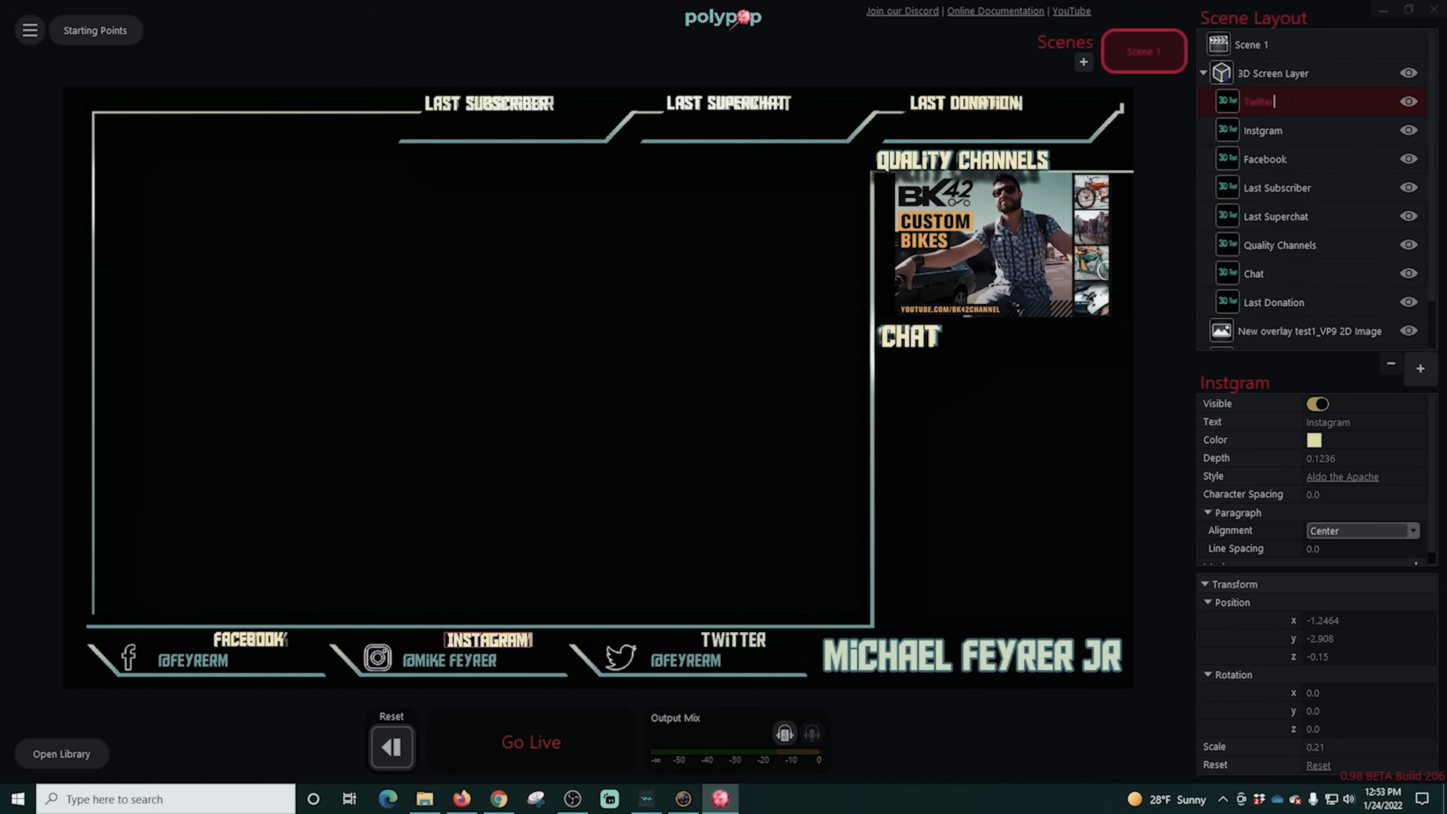
- Set the Twitter element's wording to "Twitter" and move it onto the overlay's Twitter heading
left_click_drag(1376, 423, 1244, 425)
type("Twitter")
left_click_drag(489, 641, 732, 641)
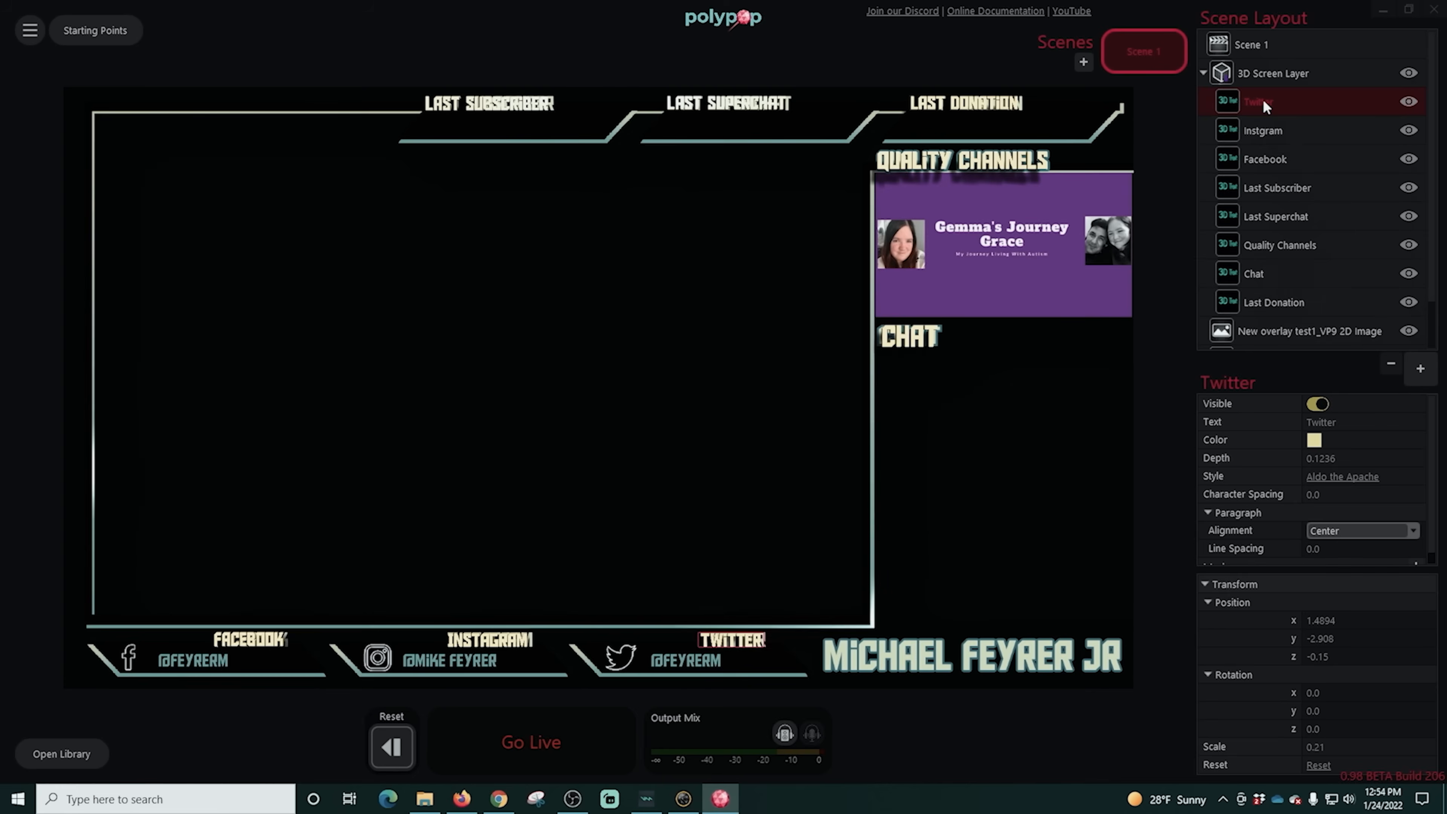
- Duplicate the Twitter element, using the streamer's full name for both the copy's element name and its displayed wording
key("ctrl+c")
key("ctrl+v")
double_click(1261, 102)
left_click_drag(1376, 423, 1244, 425)
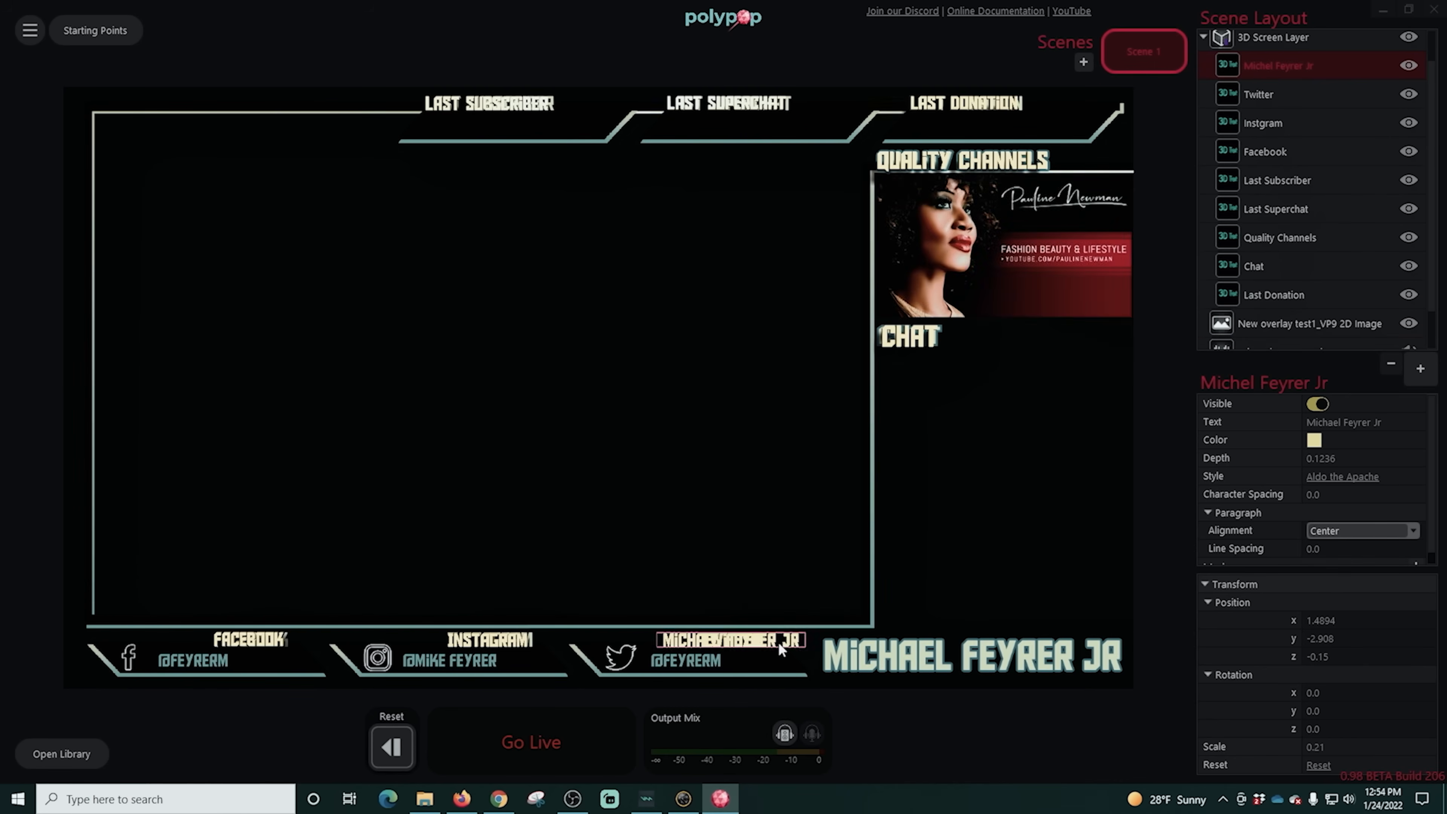
- Scale the streamer's-name 3D text to 0.46 and align it with the overlay's large name at X 4.2, Y -3.1655
left_click_drag(780, 648, 1029, 512)
left_click_drag(1372, 748, 1394, 751)
left_click_drag(980, 505, 971, 628)
mouse_move(1373, 638)
left_mouse_down()
mouse_move(1271, 638)
mouse_move(1382, 621)
left_mouse_up()
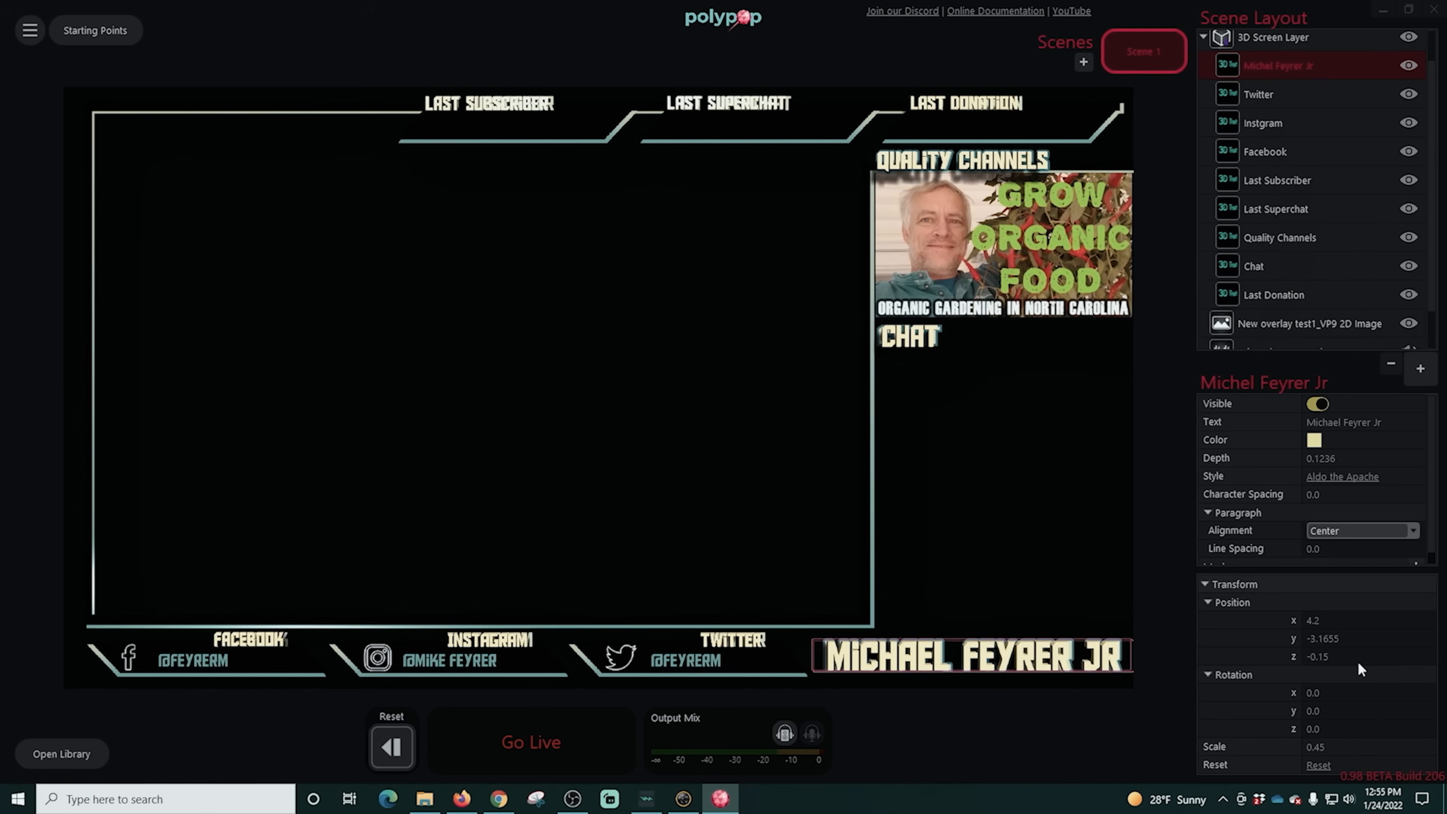
left_click_drag(1372, 748, 1374, 747)
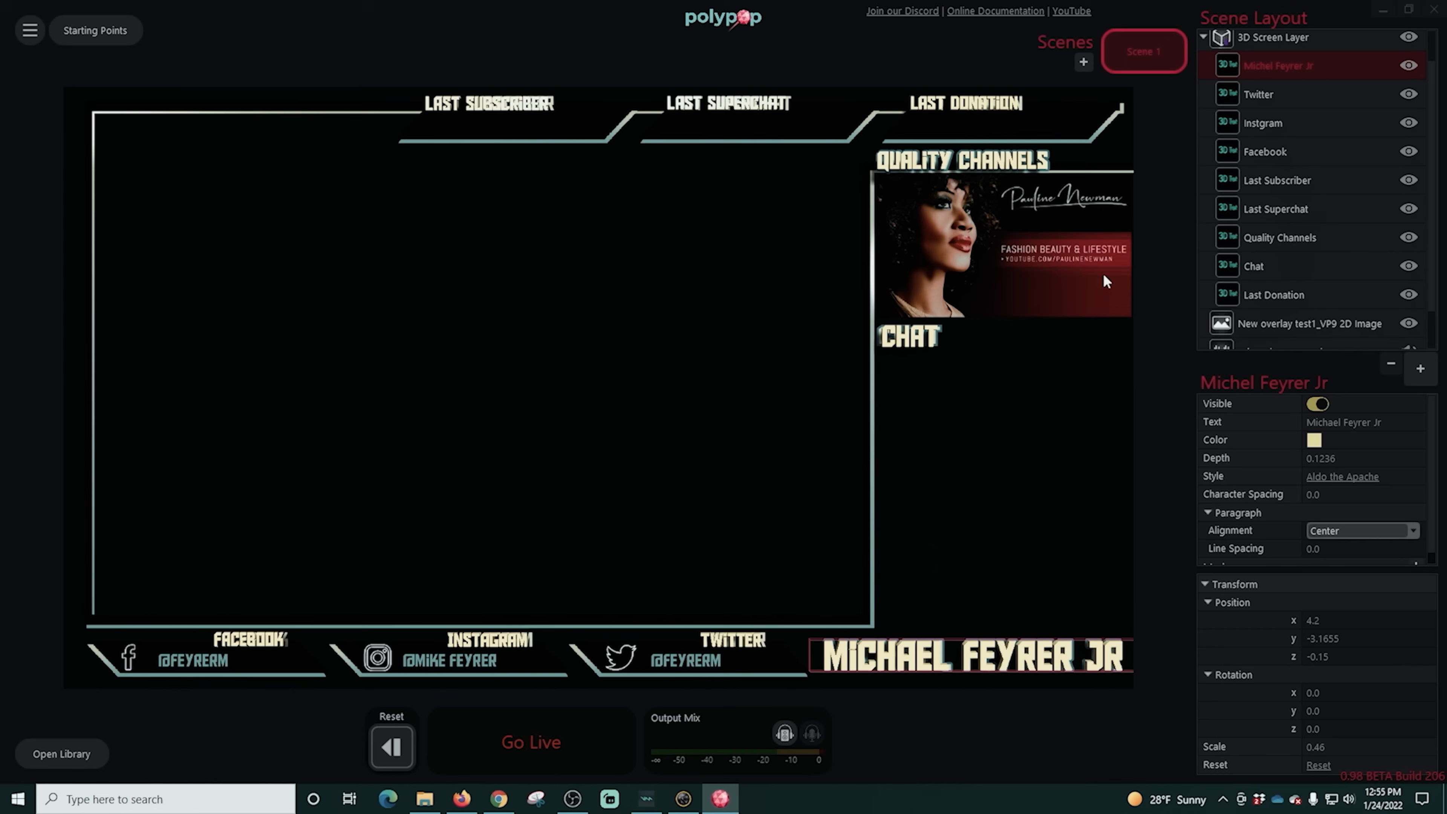
- Hide the New overlay test1_VP9 2D image in the scene
left_click(1309, 325)
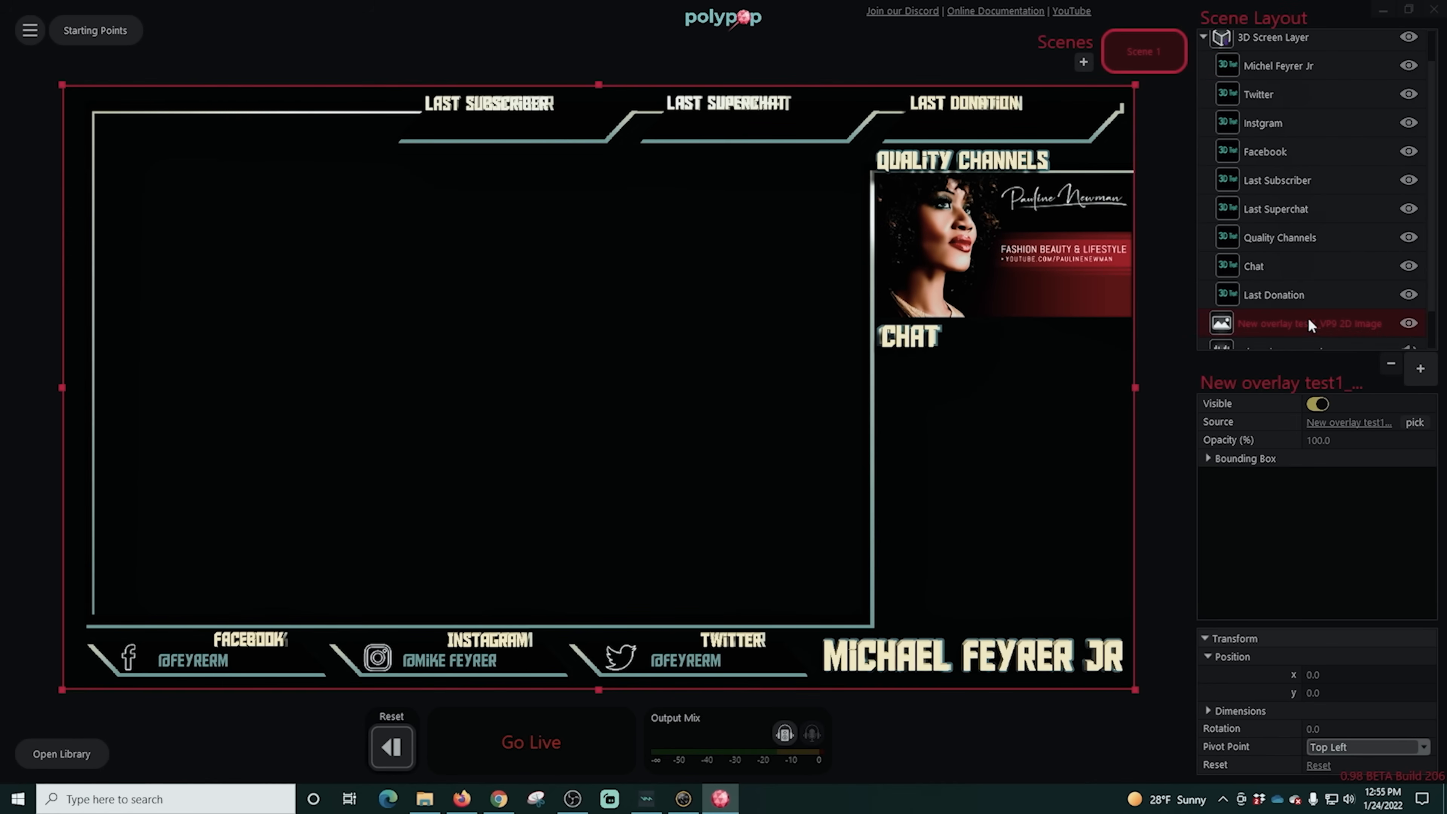
left_click(1315, 404)
- Add a Spin Action mod to the streamer's-name 3D text
left_click(1047, 714)
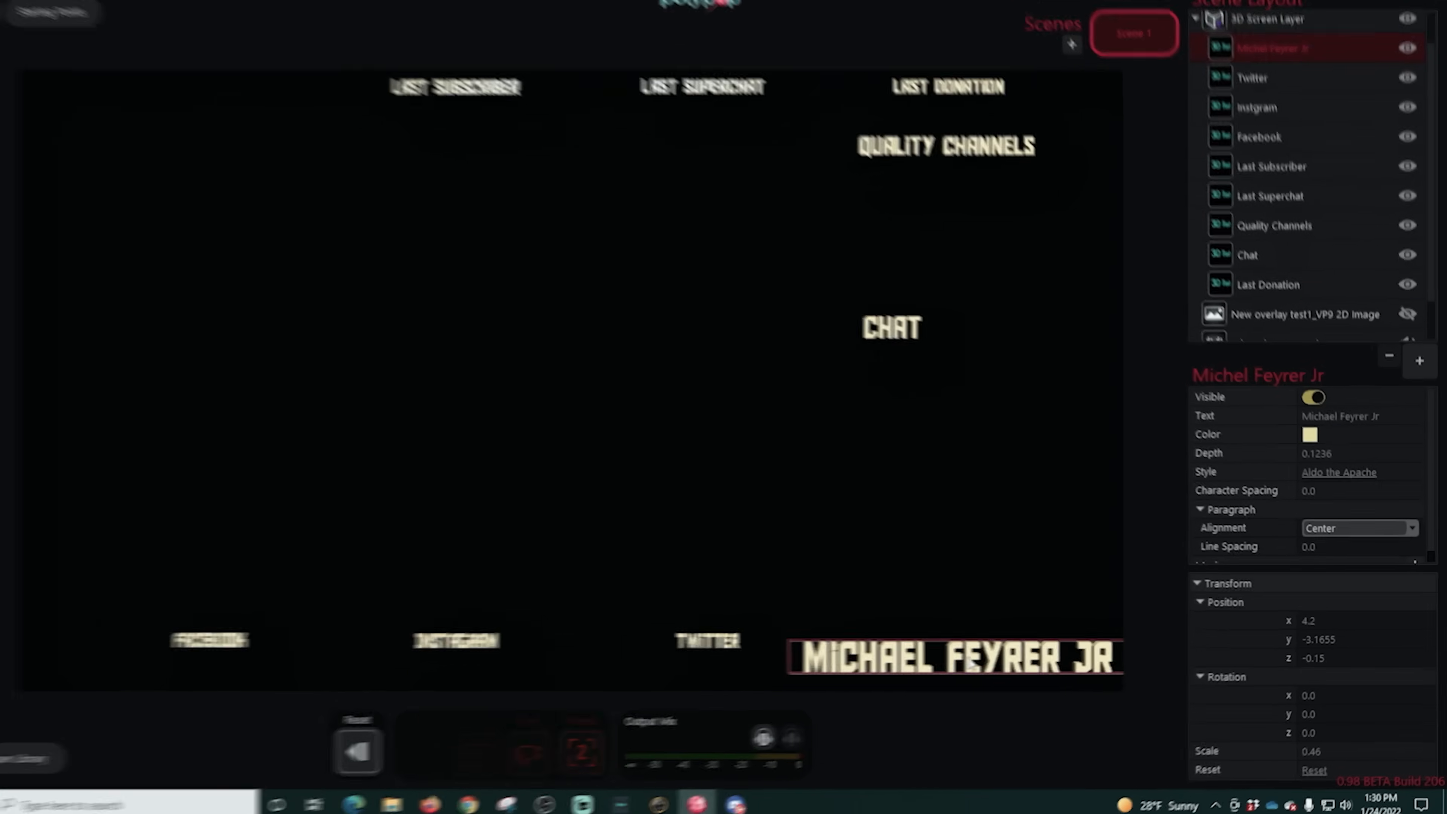
left_click(1199, 584)
left_click(1427, 566)
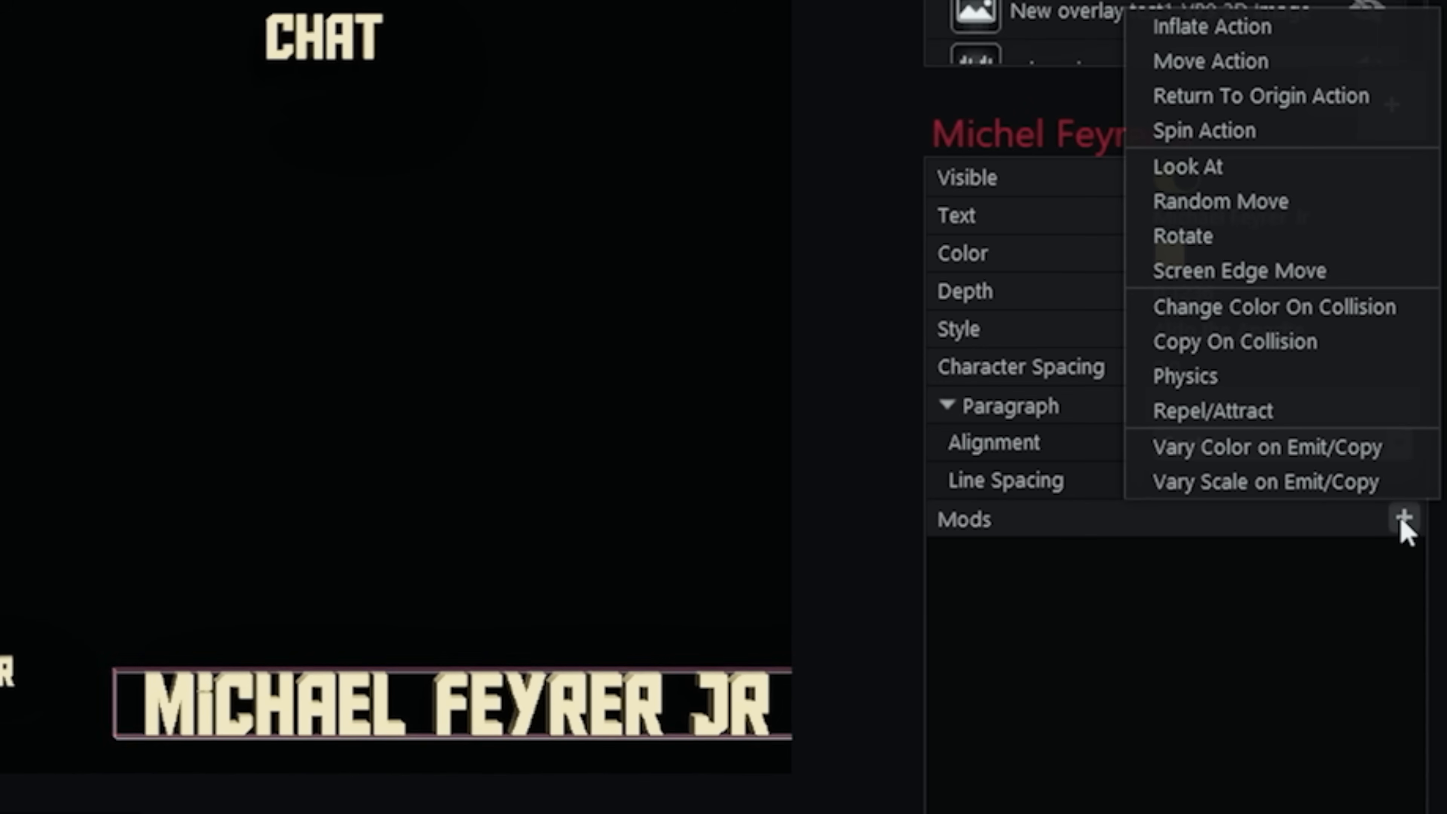
left_click(1256, 130)
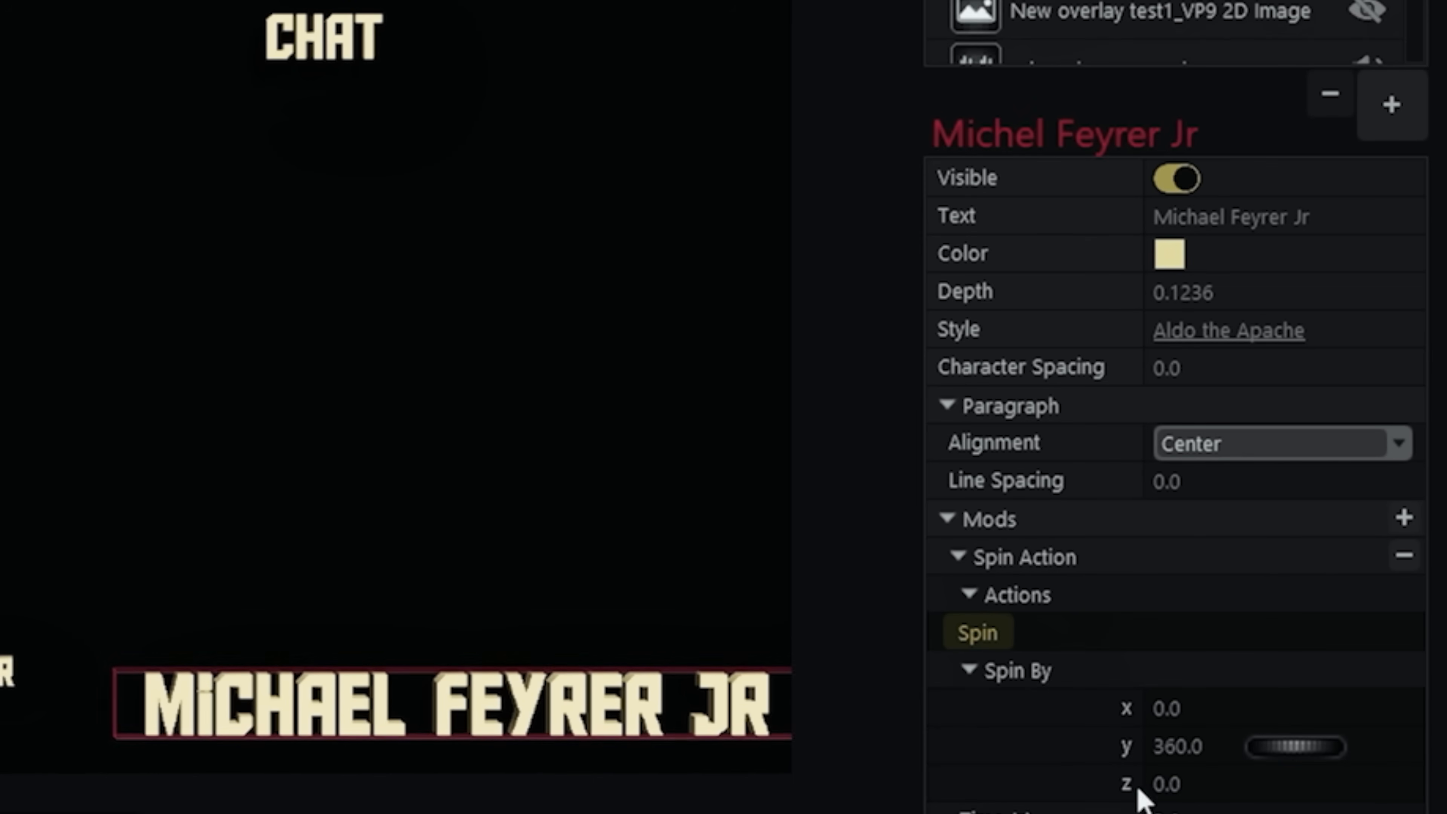
- Set the Spin By values to X 360 and Y 0, and test the spin
left_click_drag(1154, 745, 1205, 745)
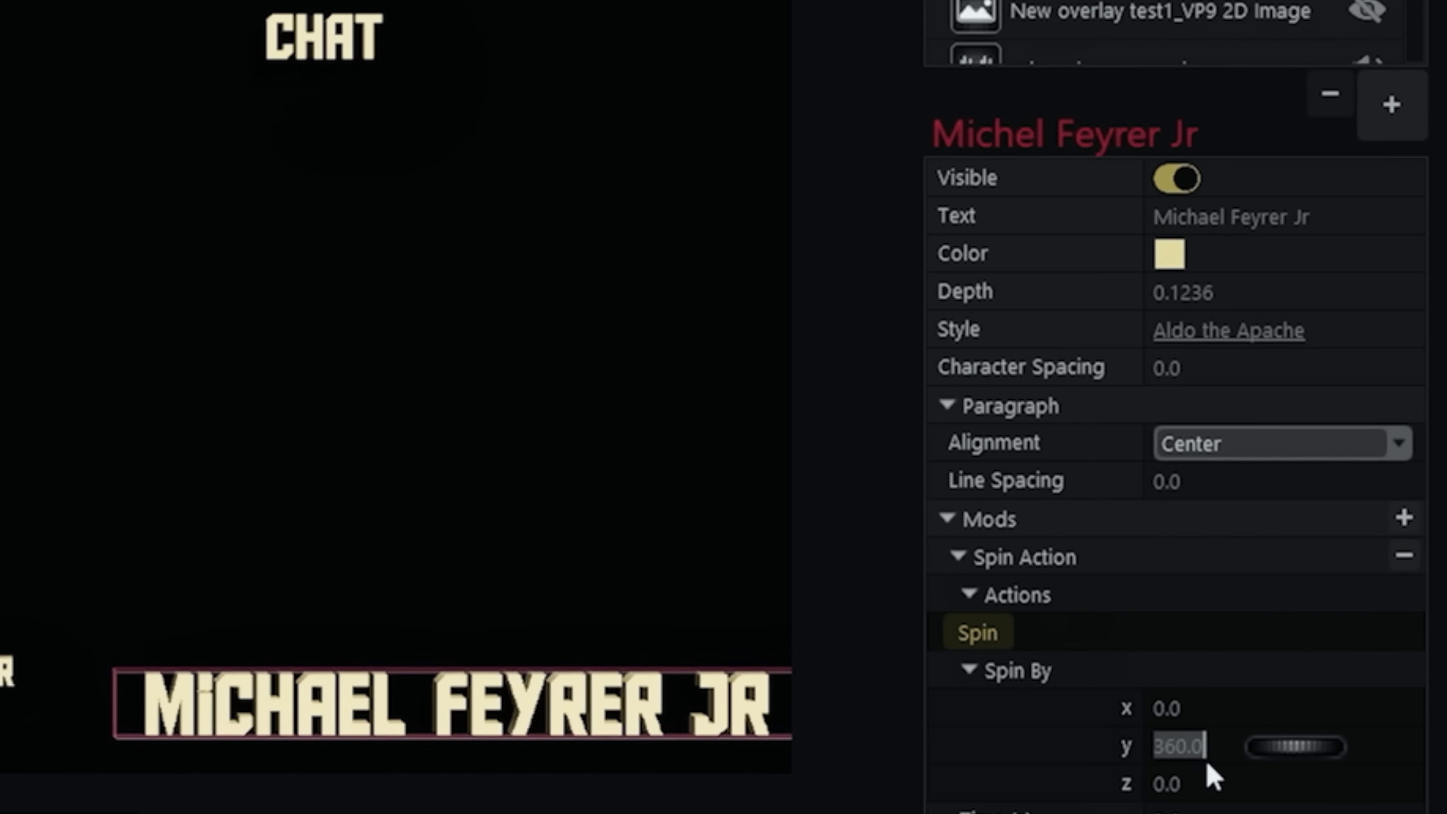
key("BackSpace")
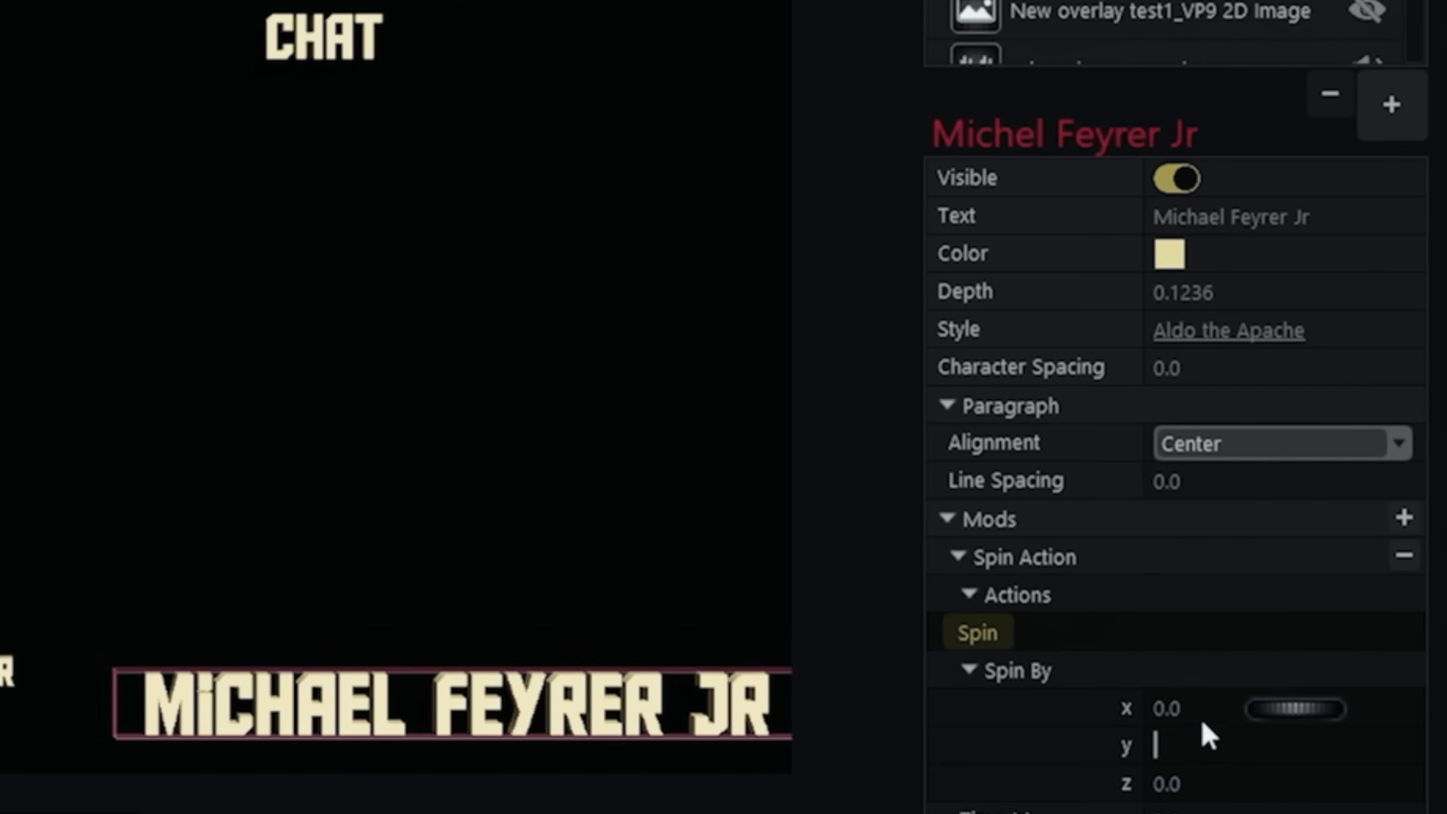
left_click_drag(1154, 708, 1184, 709)
type("360")
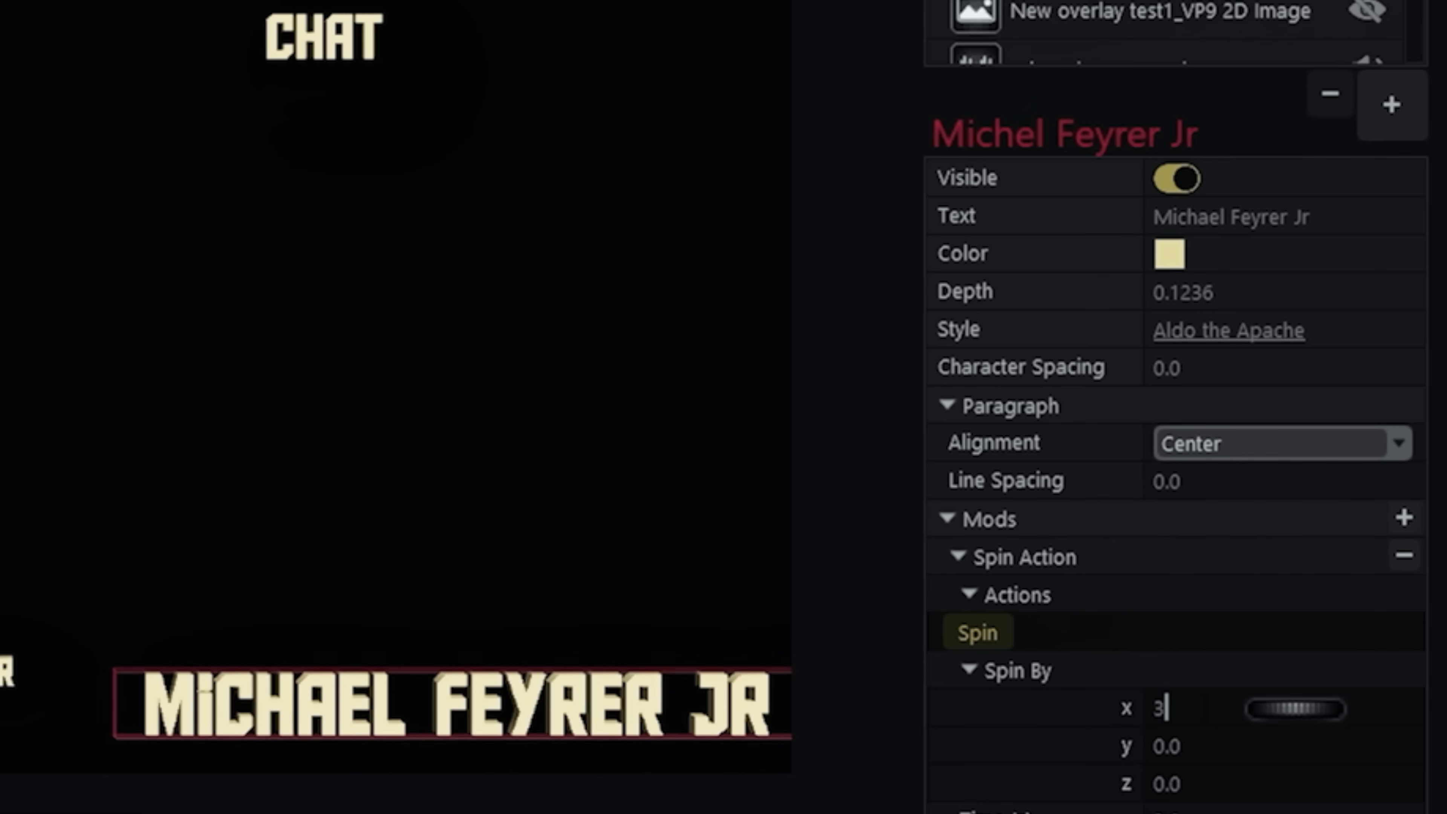
left_click(989, 642)
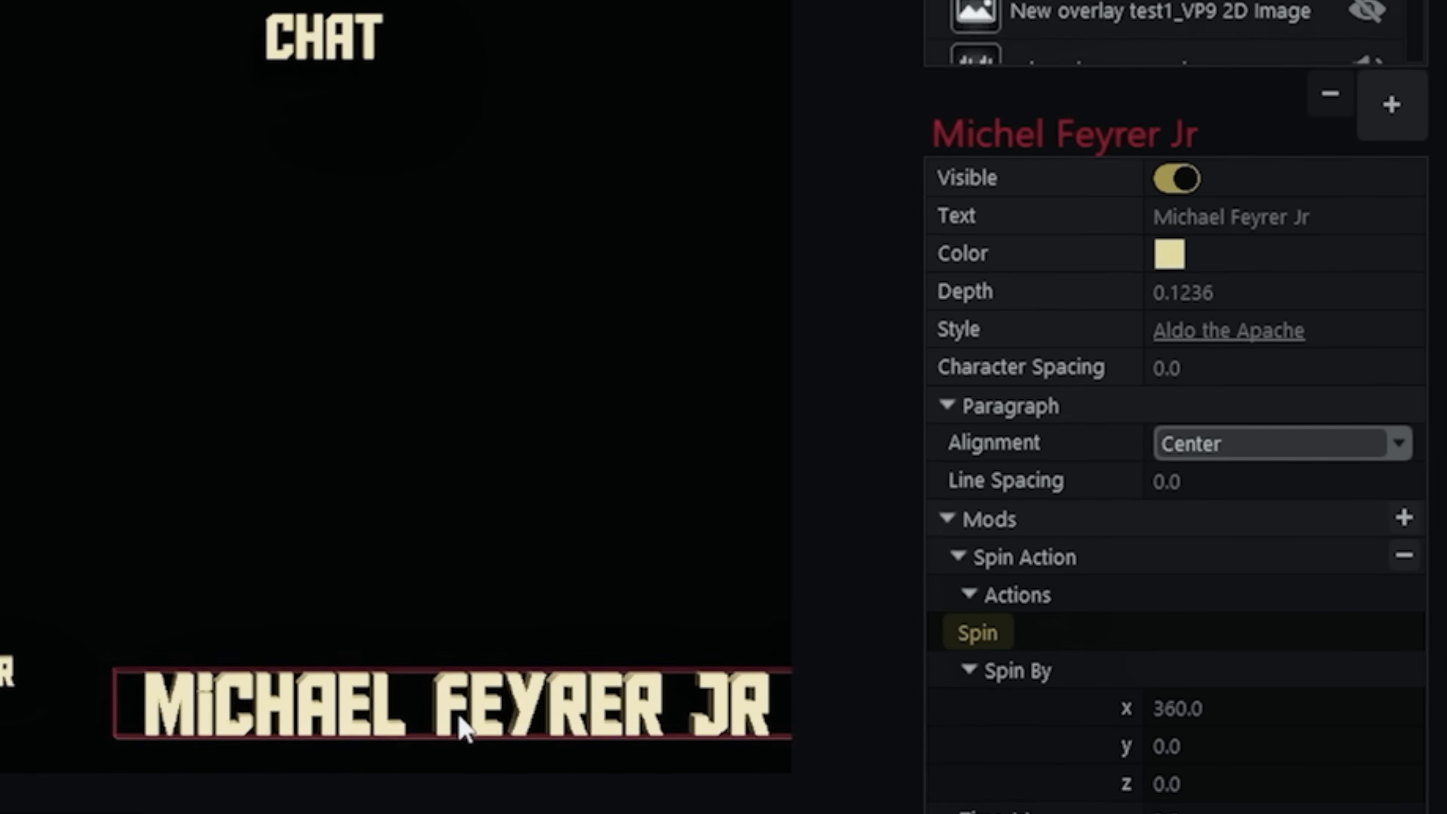
- Set the spin's animation style to Exponential Ease In+Out and test the spin
scroll(1227, 734, "down", 3)
left_click(1399, 710)
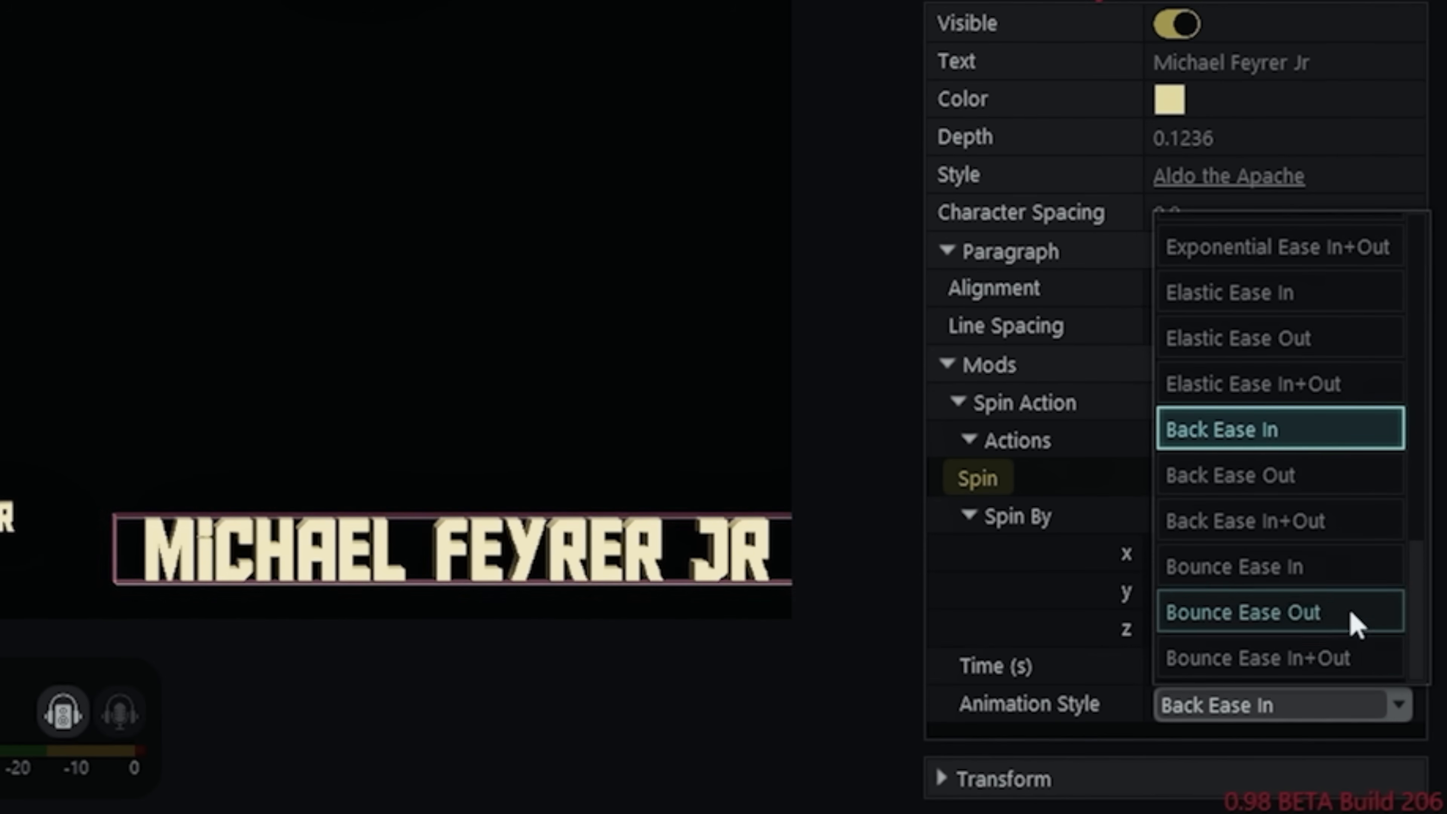
scroll(1309, 579, "up", 3)
scroll(1294, 596, "up", 2)
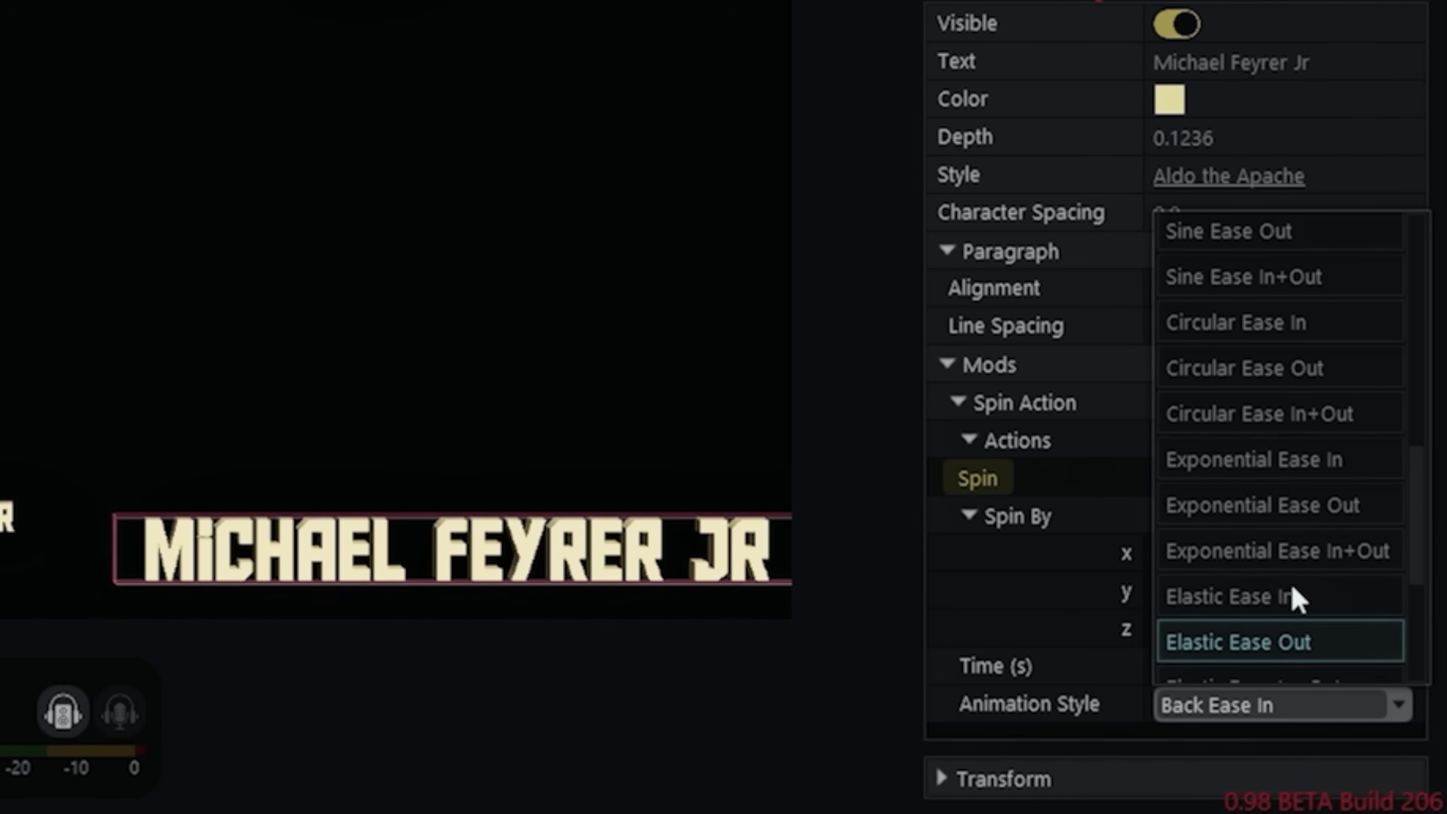
left_click(1276, 551)
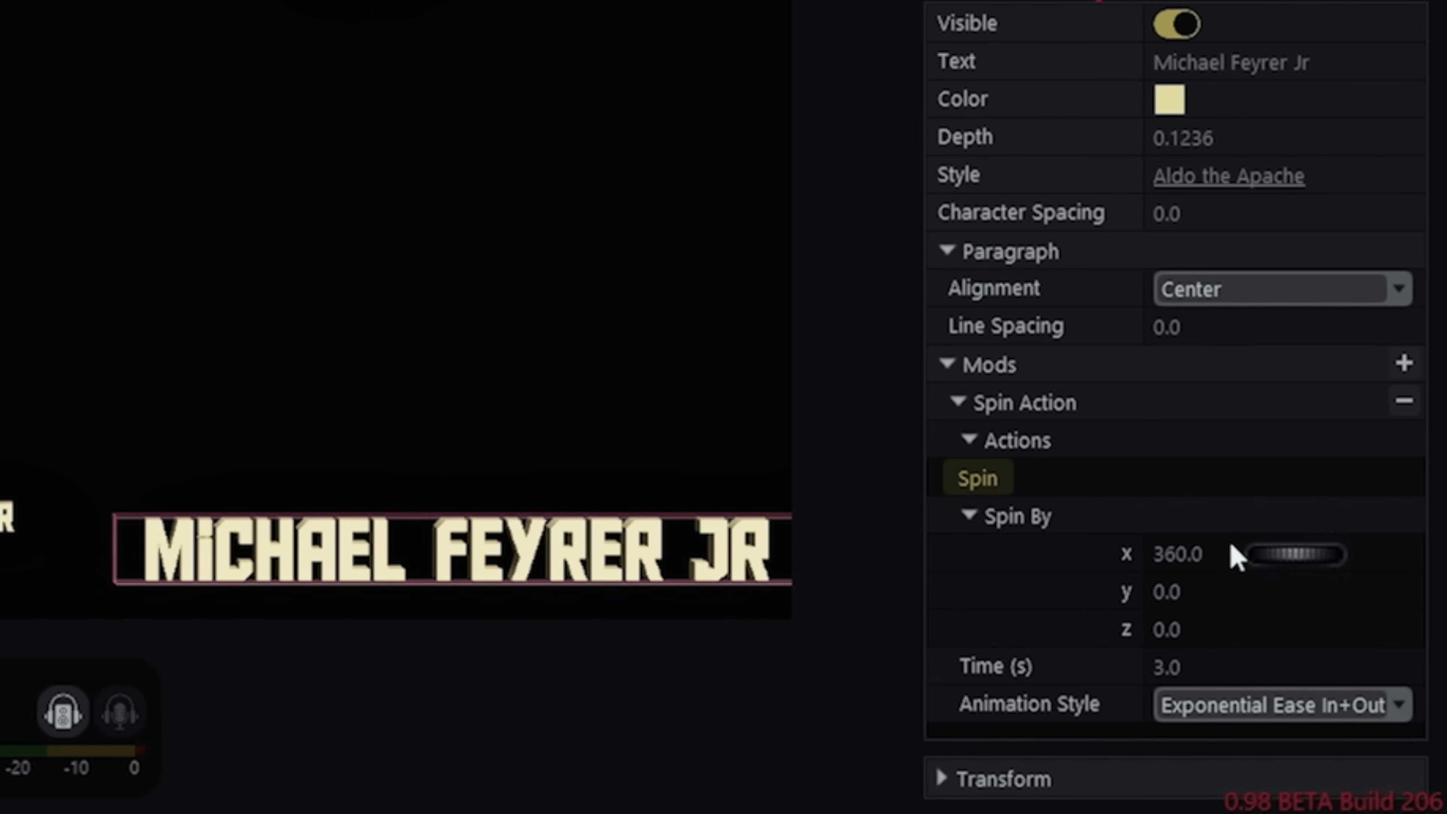
left_click(972, 482)
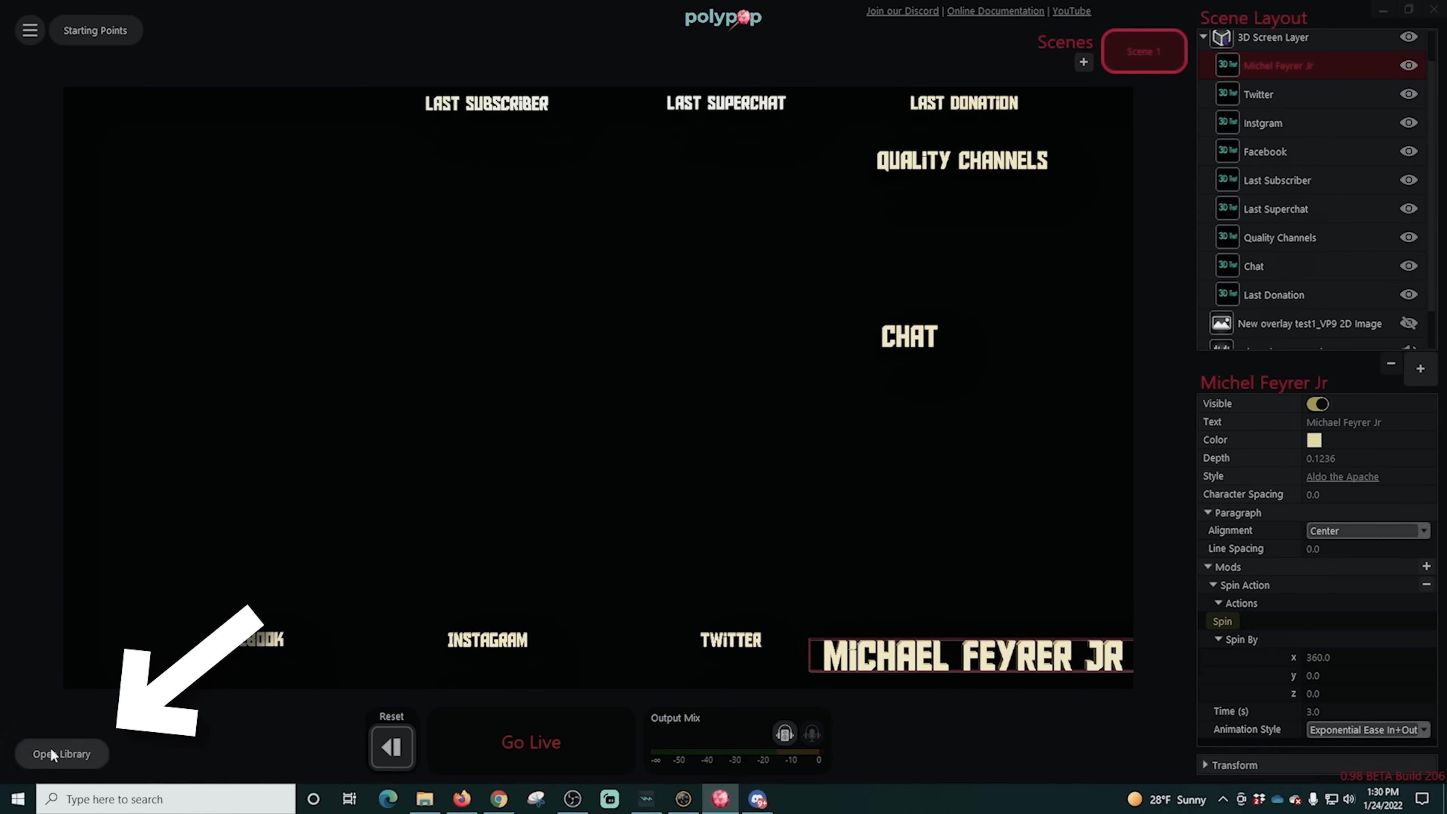
- Add a Repeating Alert to the library and rename it with the streamer's full name
left_click(51, 753)
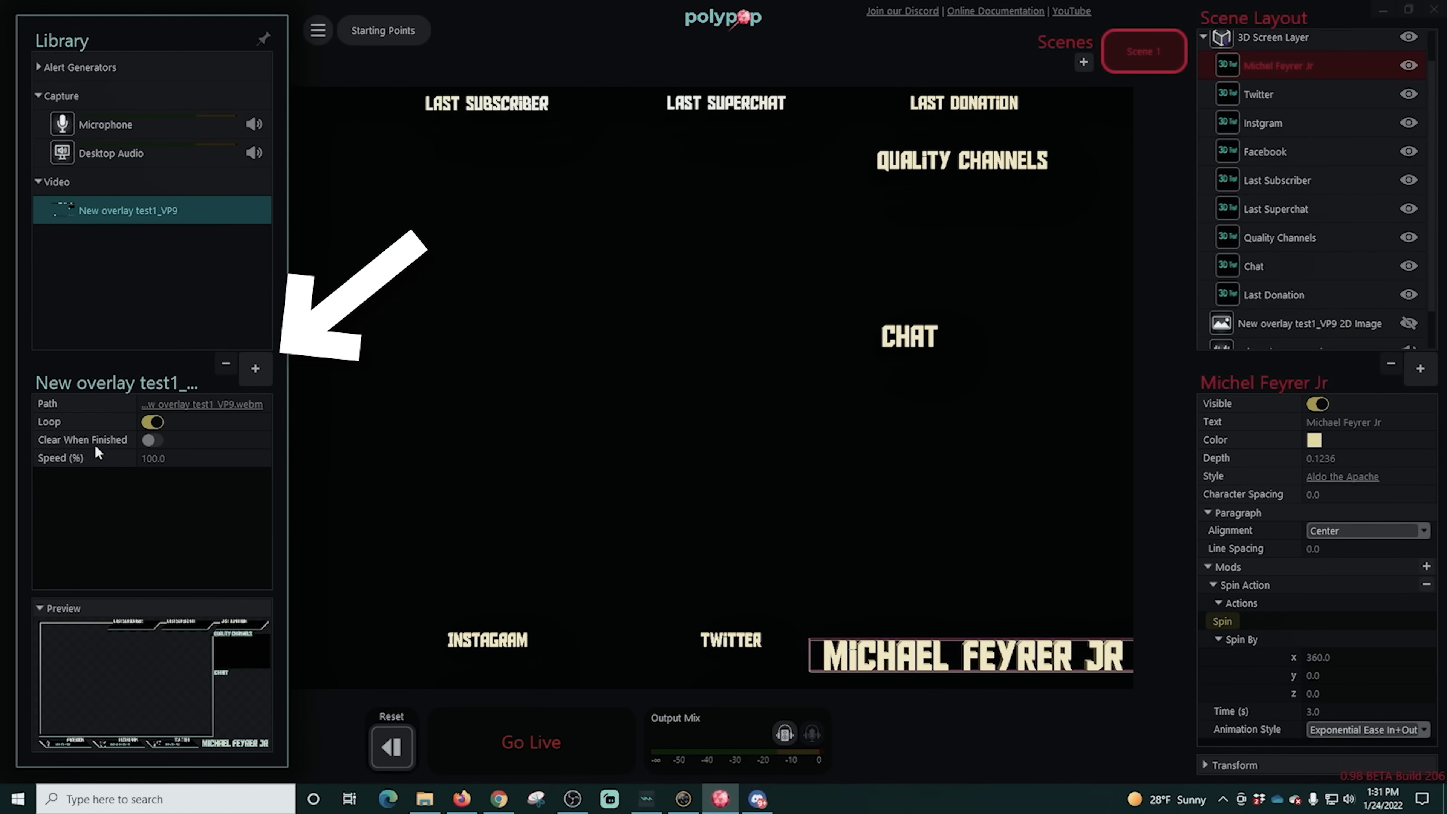
left_click(253, 371)
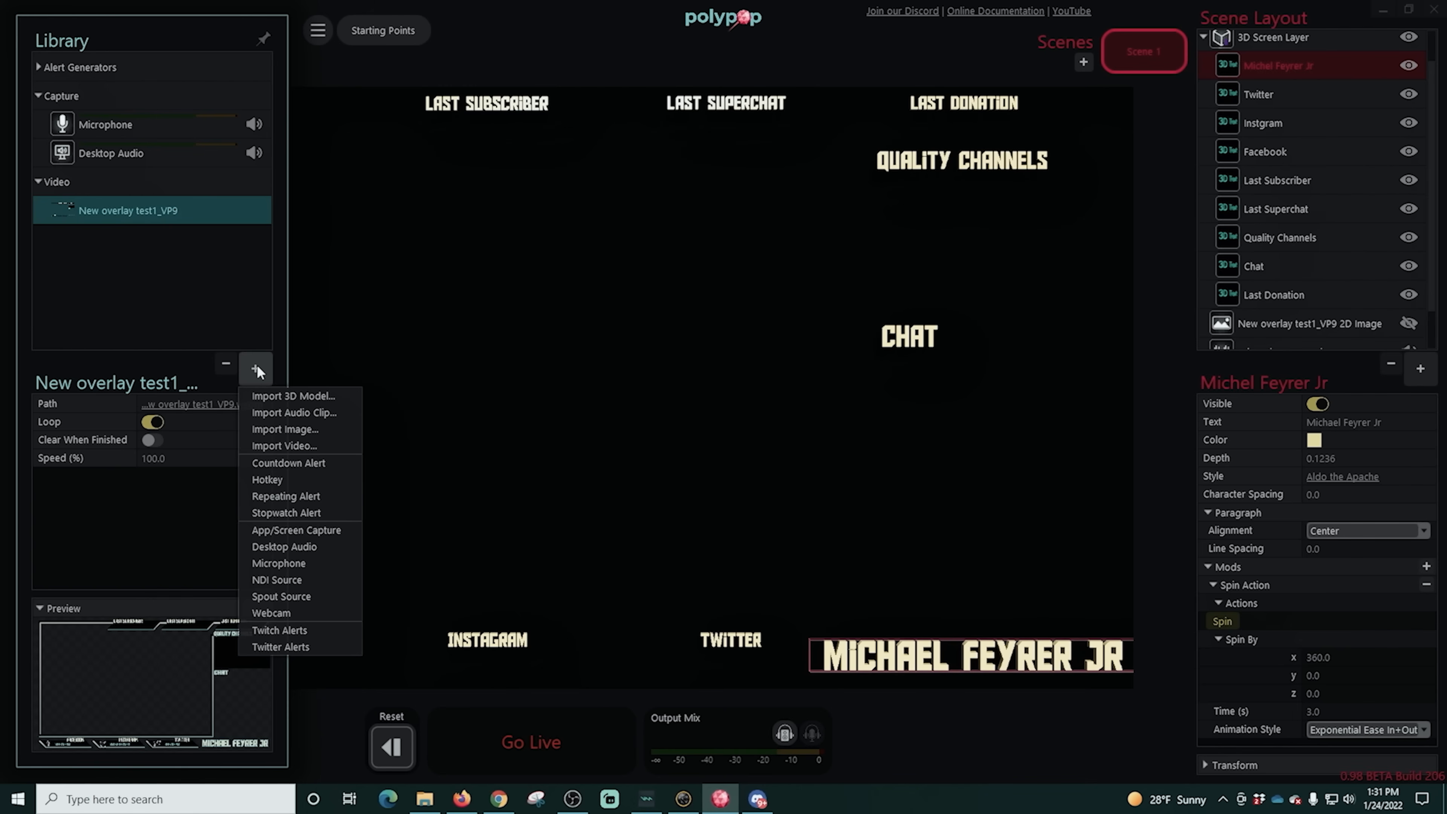
left_click(273, 496)
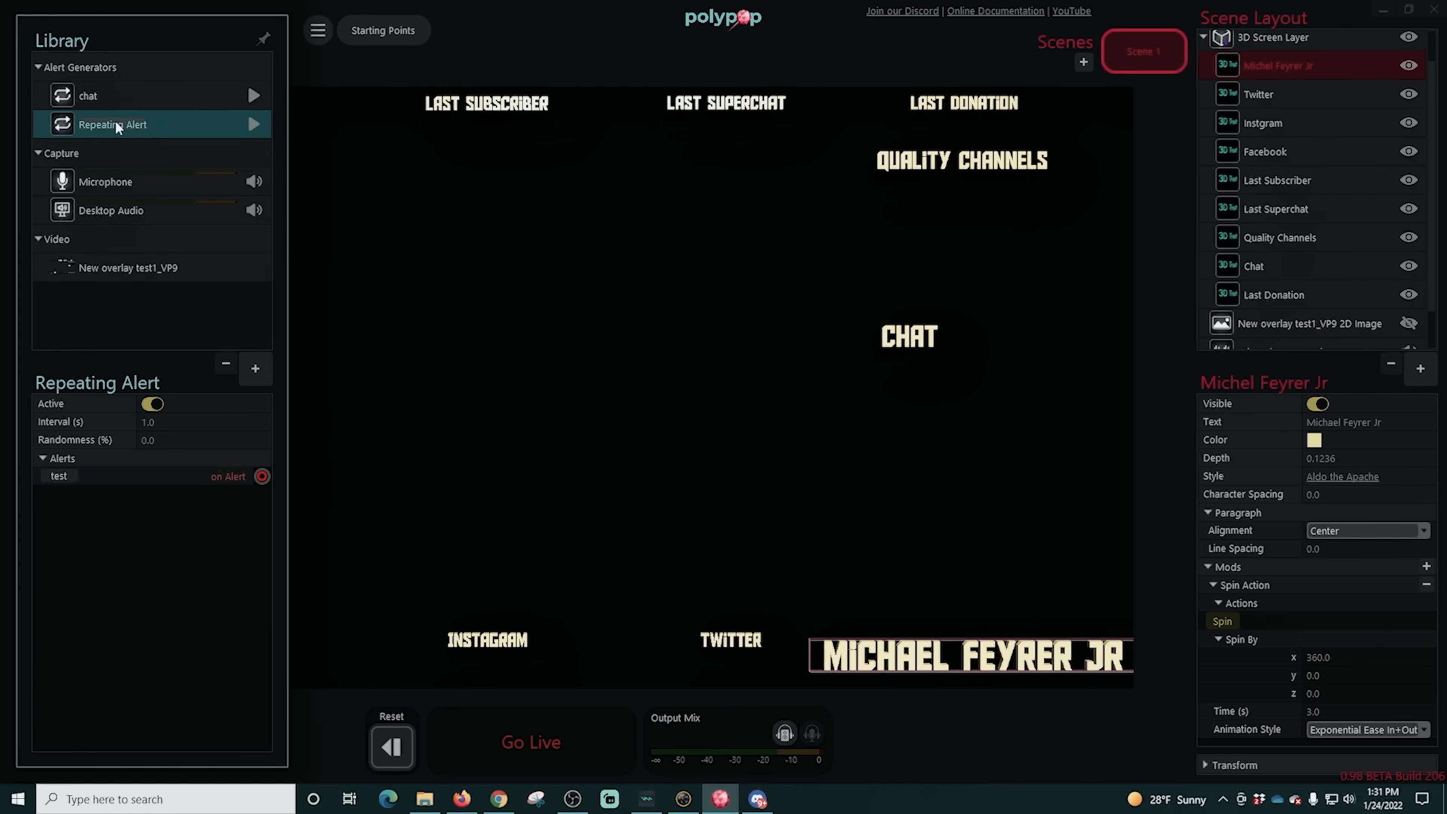
type("er Jr")
left_click(126, 505)
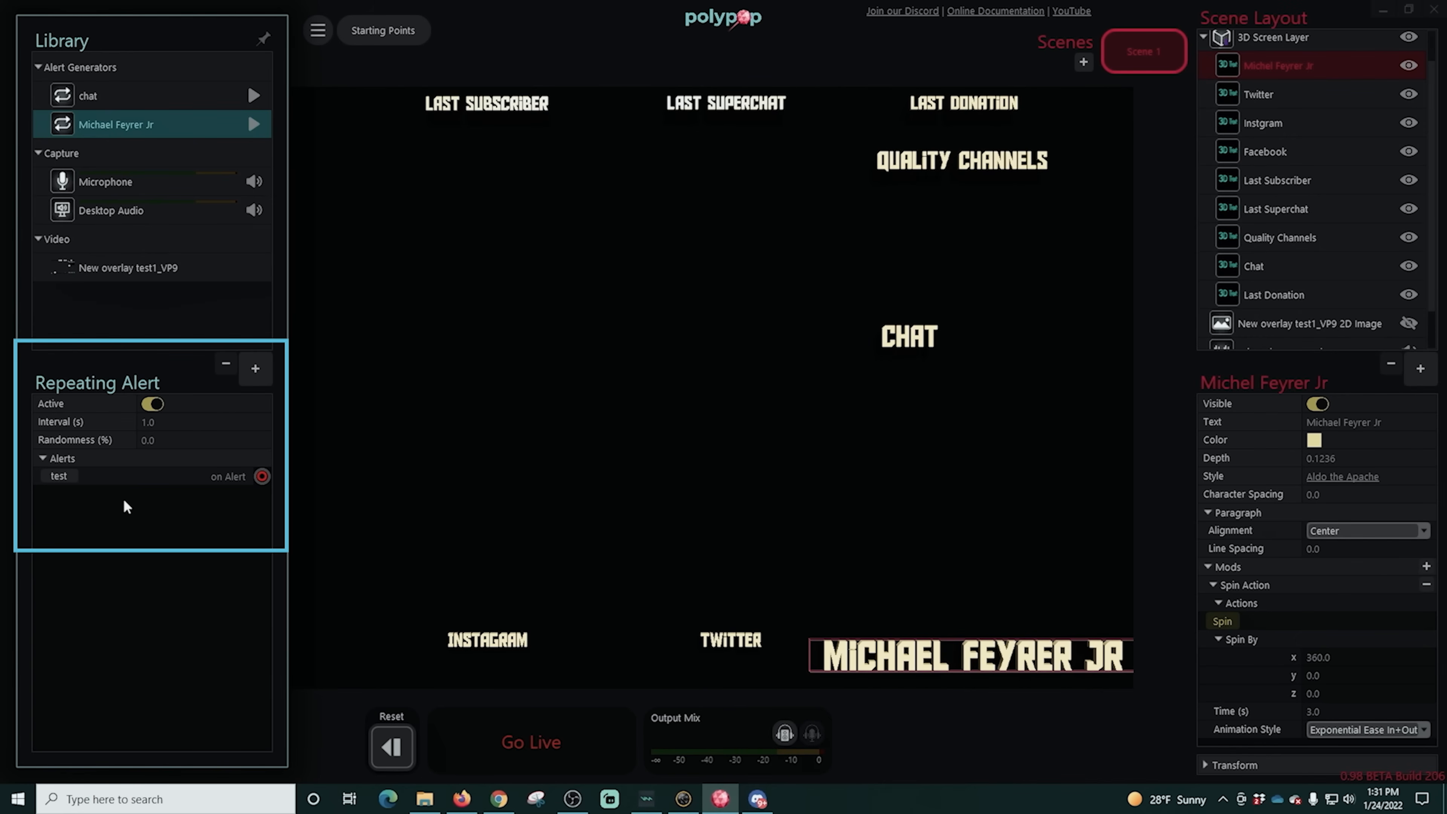
left_click(127, 507)
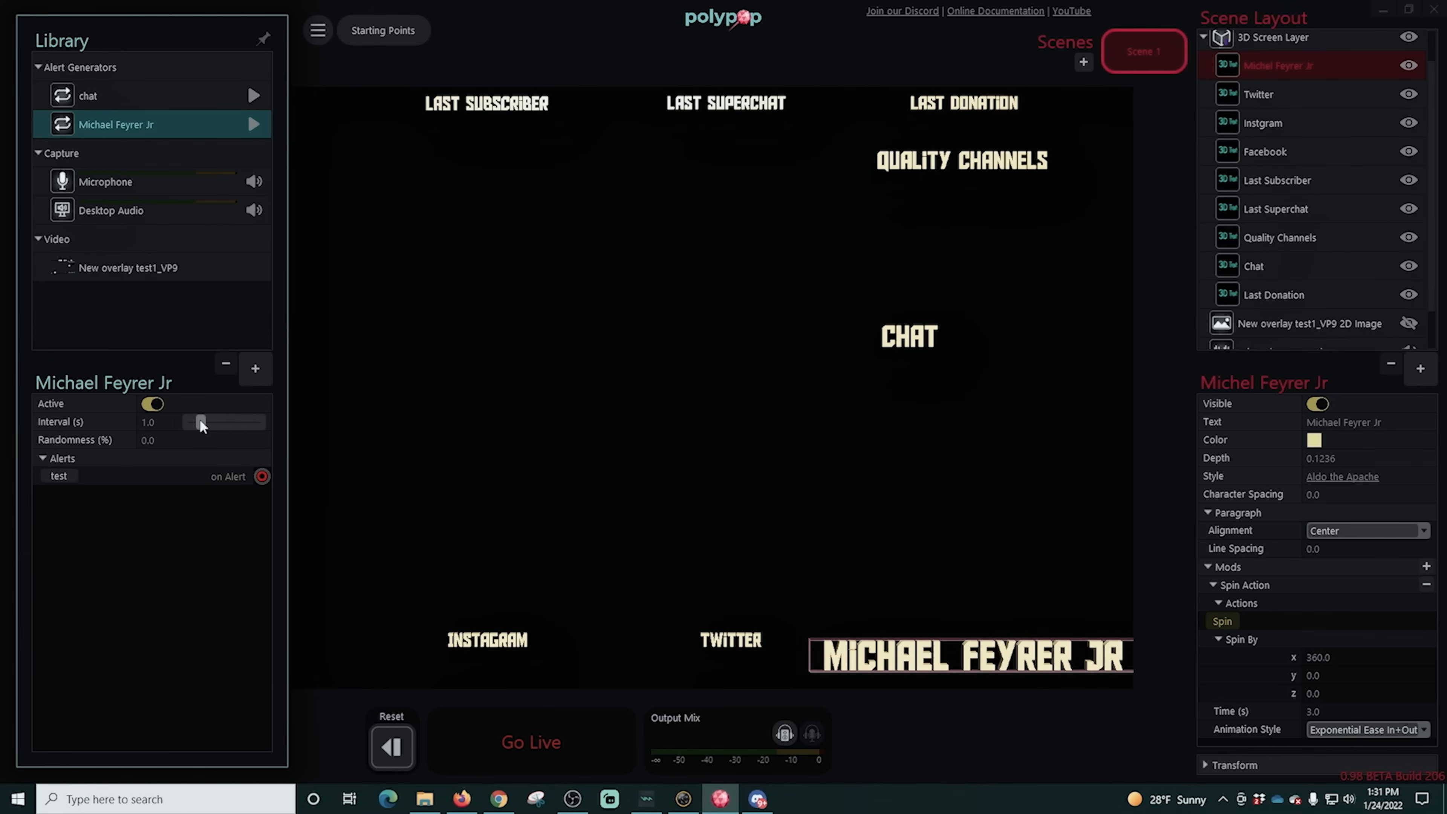
- Set the repeating alert's interval to about 24.55 s and randomness to about 22.92%, and link its alert to the name text's Spin action
left_click_drag(199, 420, 220, 425)
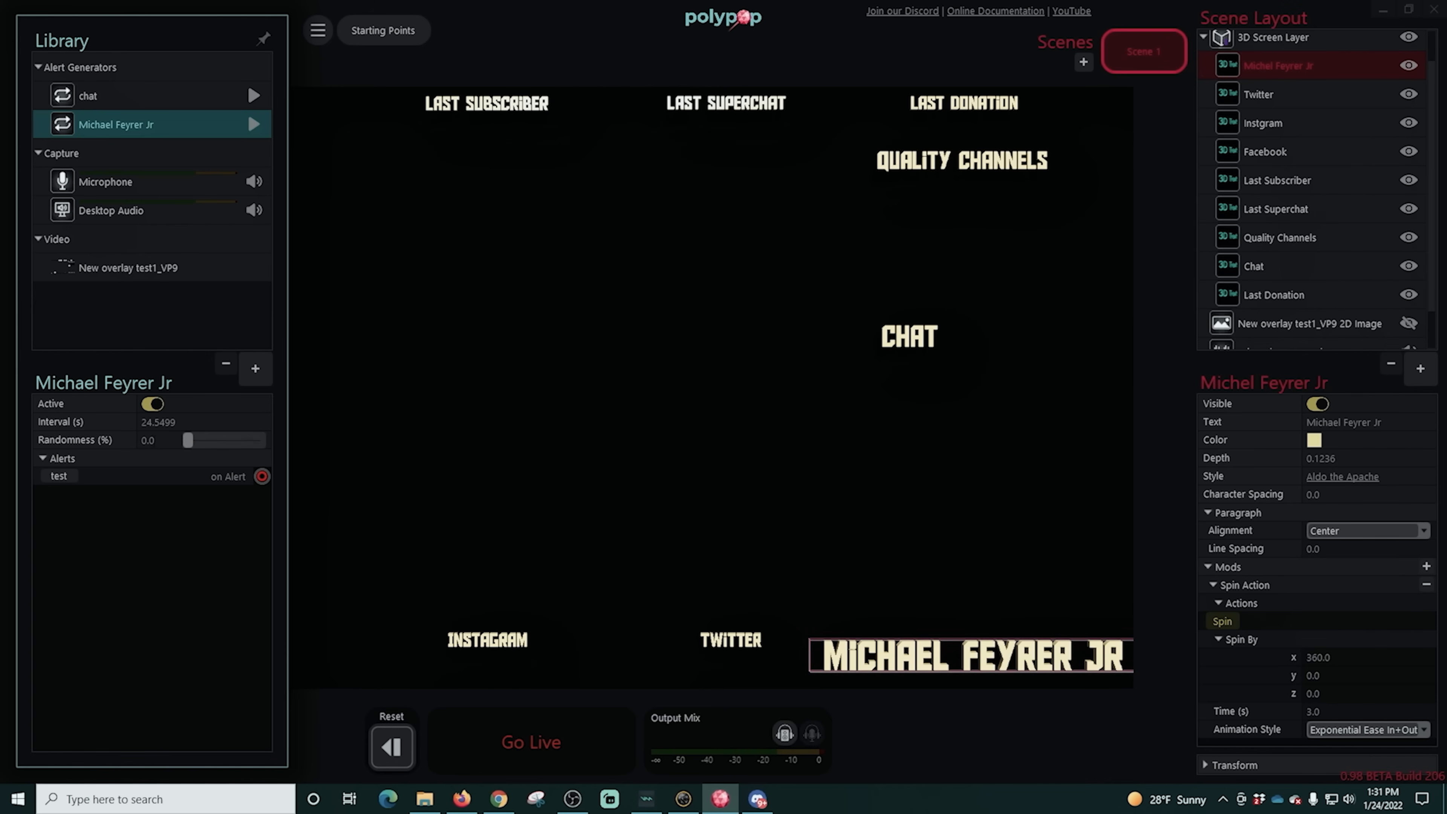
left_click_drag(193, 439, 1206, 621)
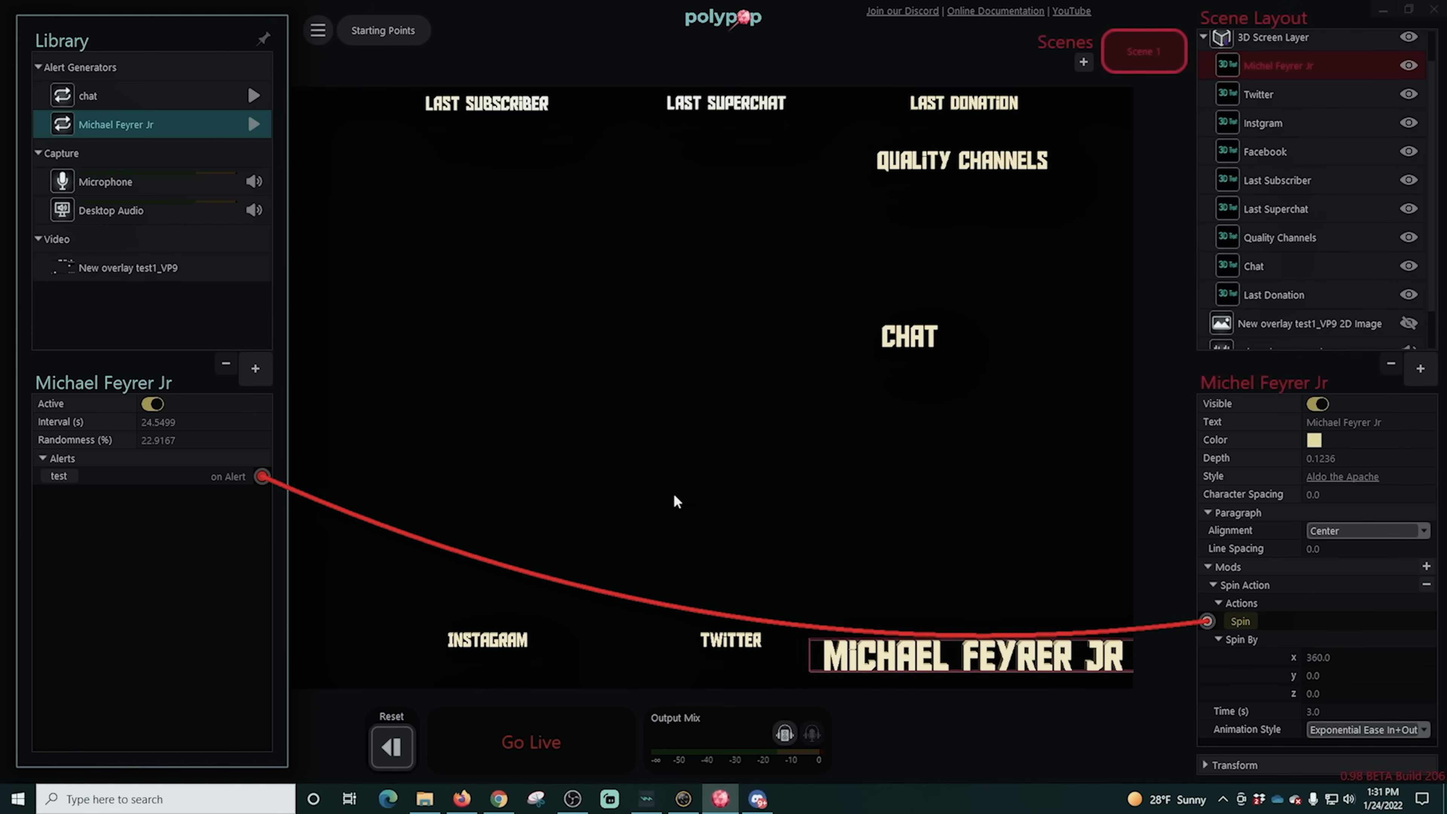
- Test the repeating alert's spin trigger and close the library
left_click(58, 476)
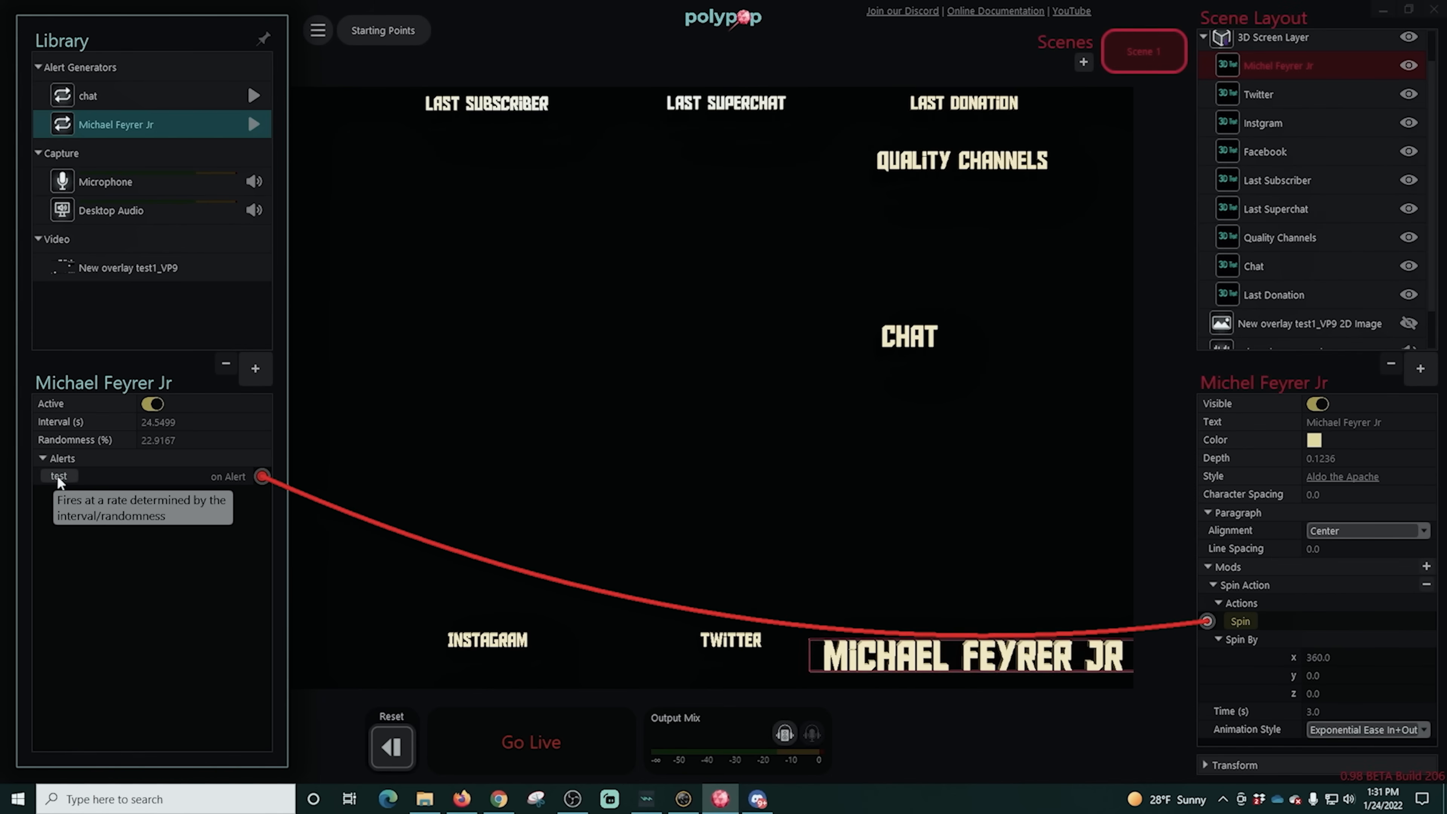
left_click(840, 53)
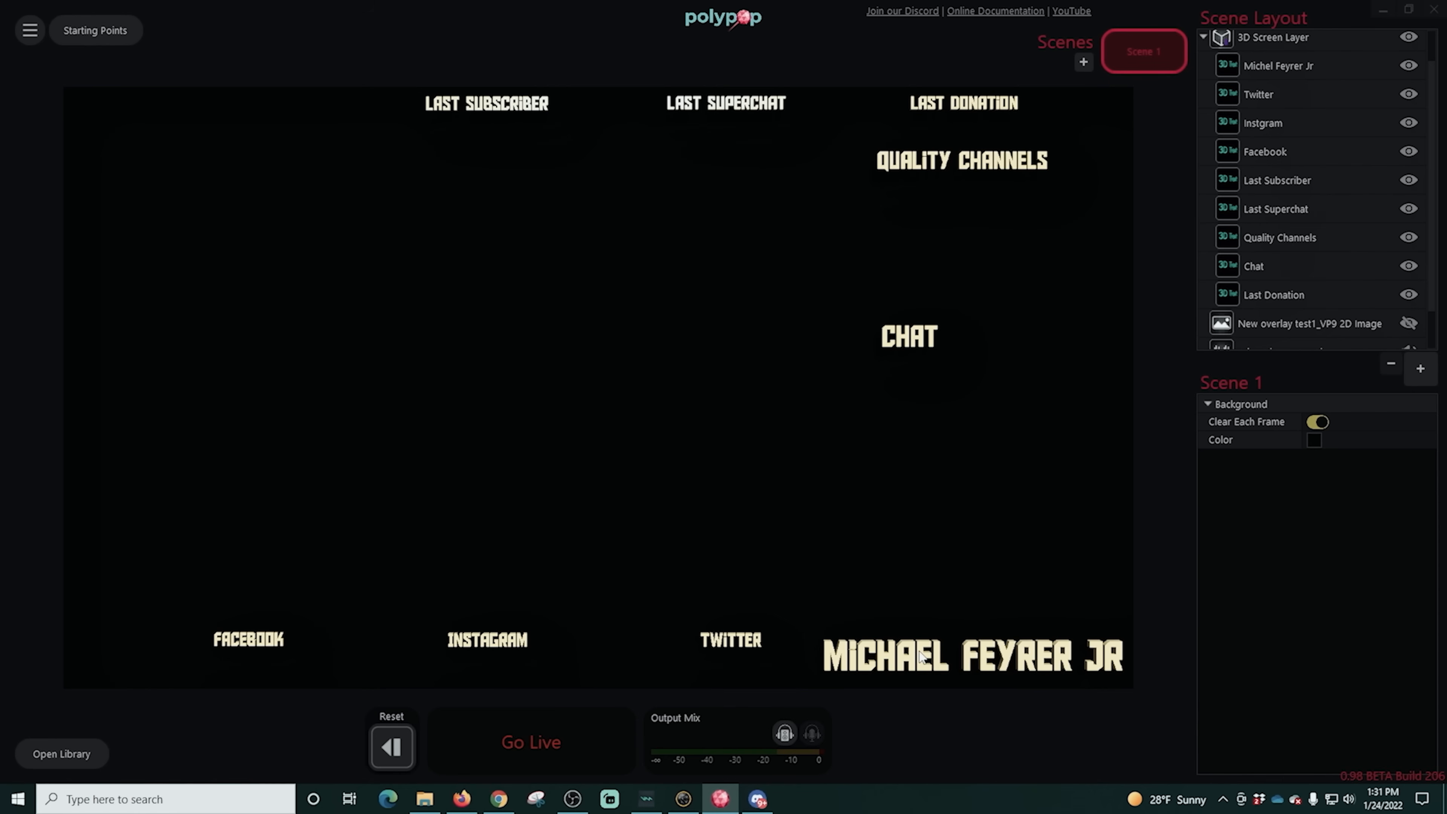
- Add a Spin Action to the Chat text, test it, and set its animation style to Exponential Ease In+Out
left_click(906, 342)
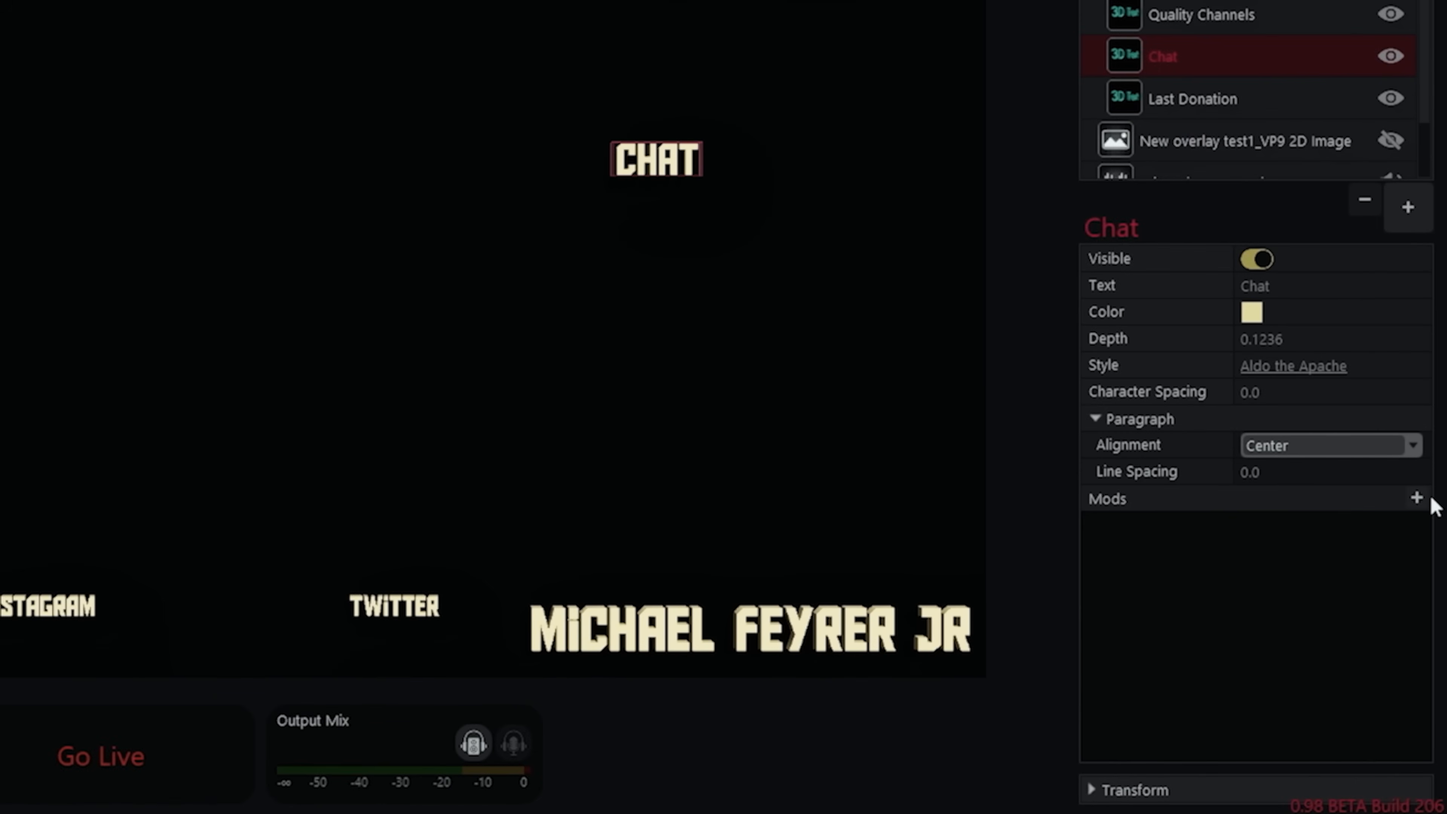
left_click(1419, 498)
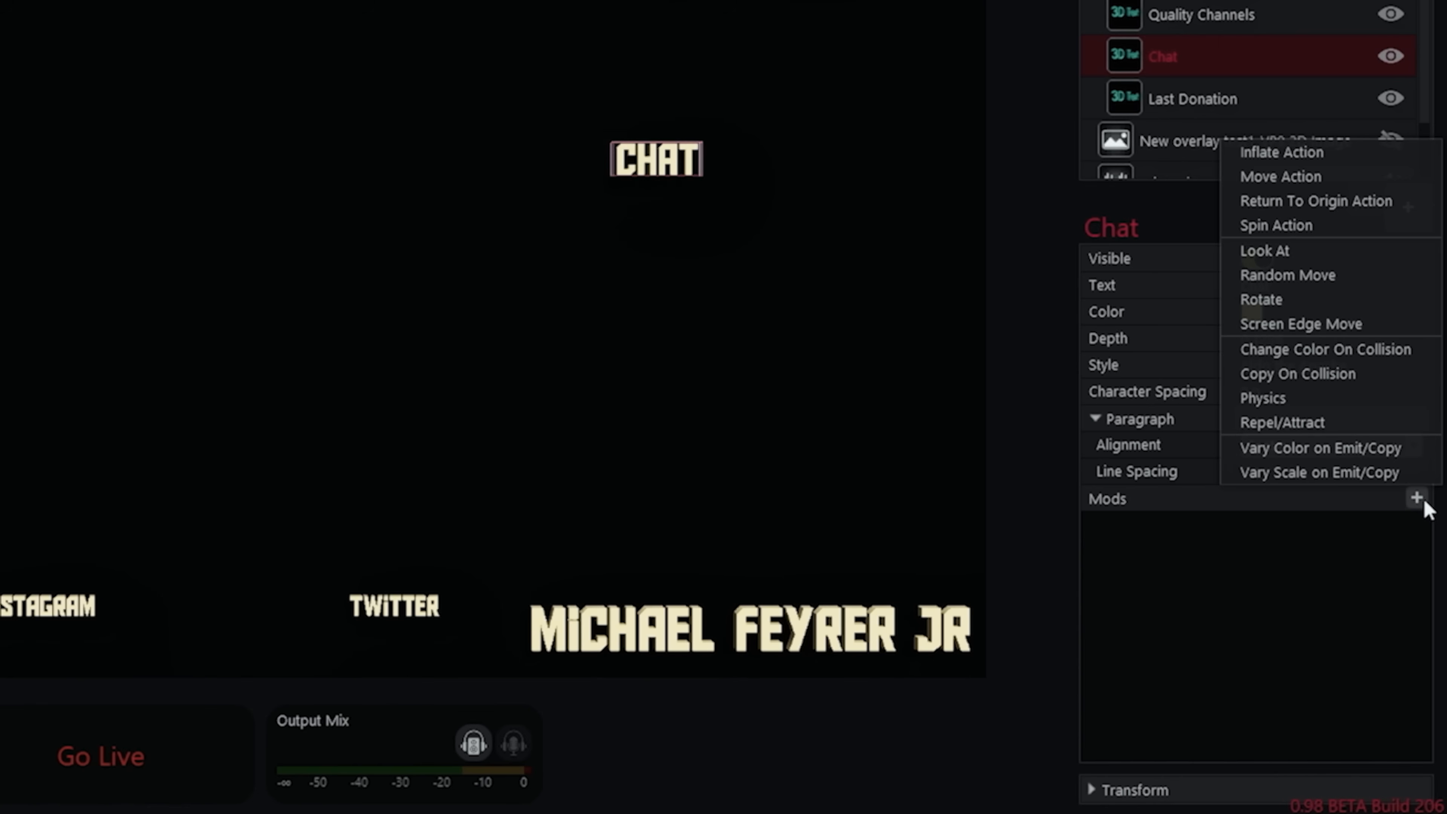
left_click(1288, 225)
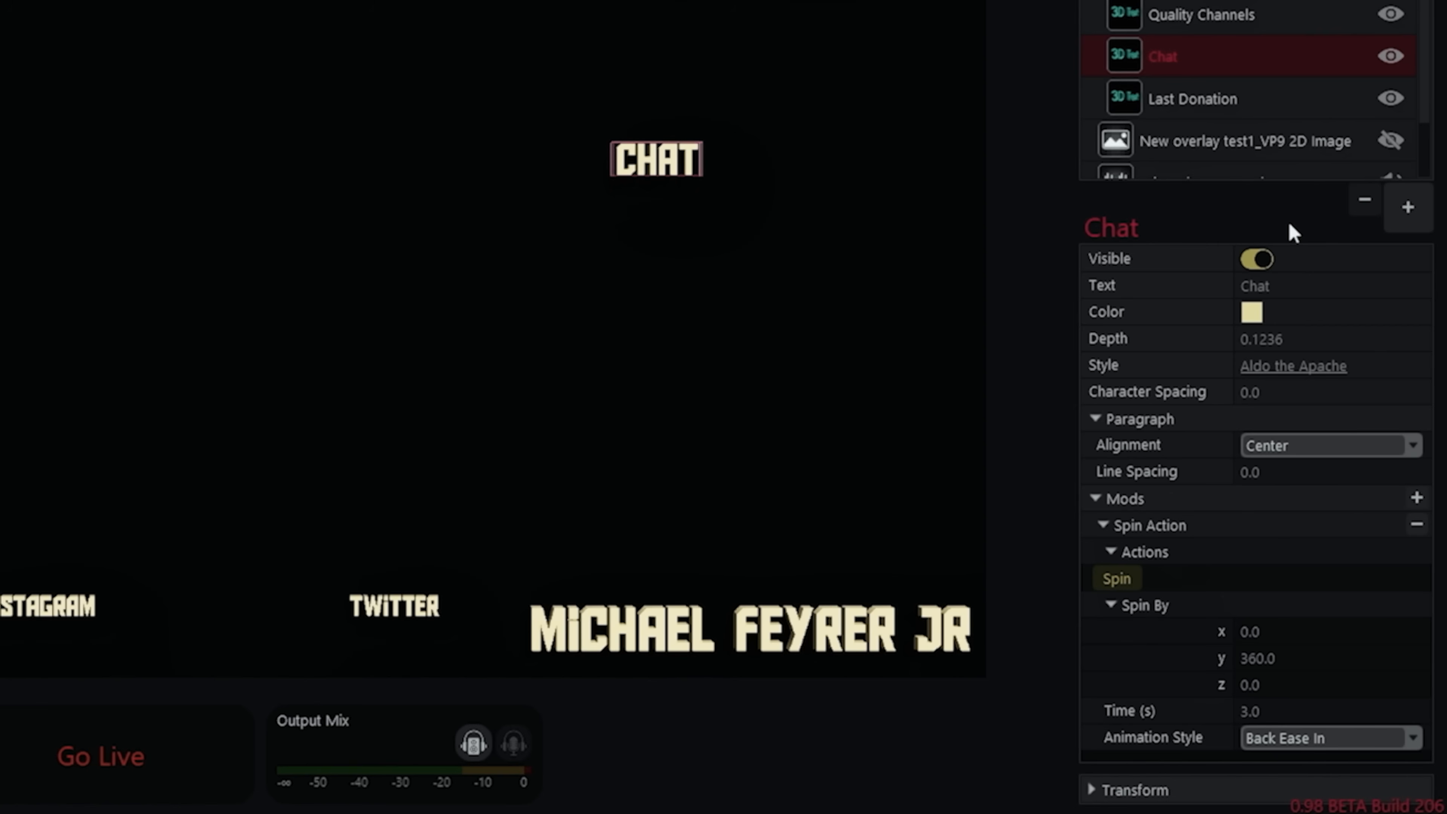
left_click(1116, 582)
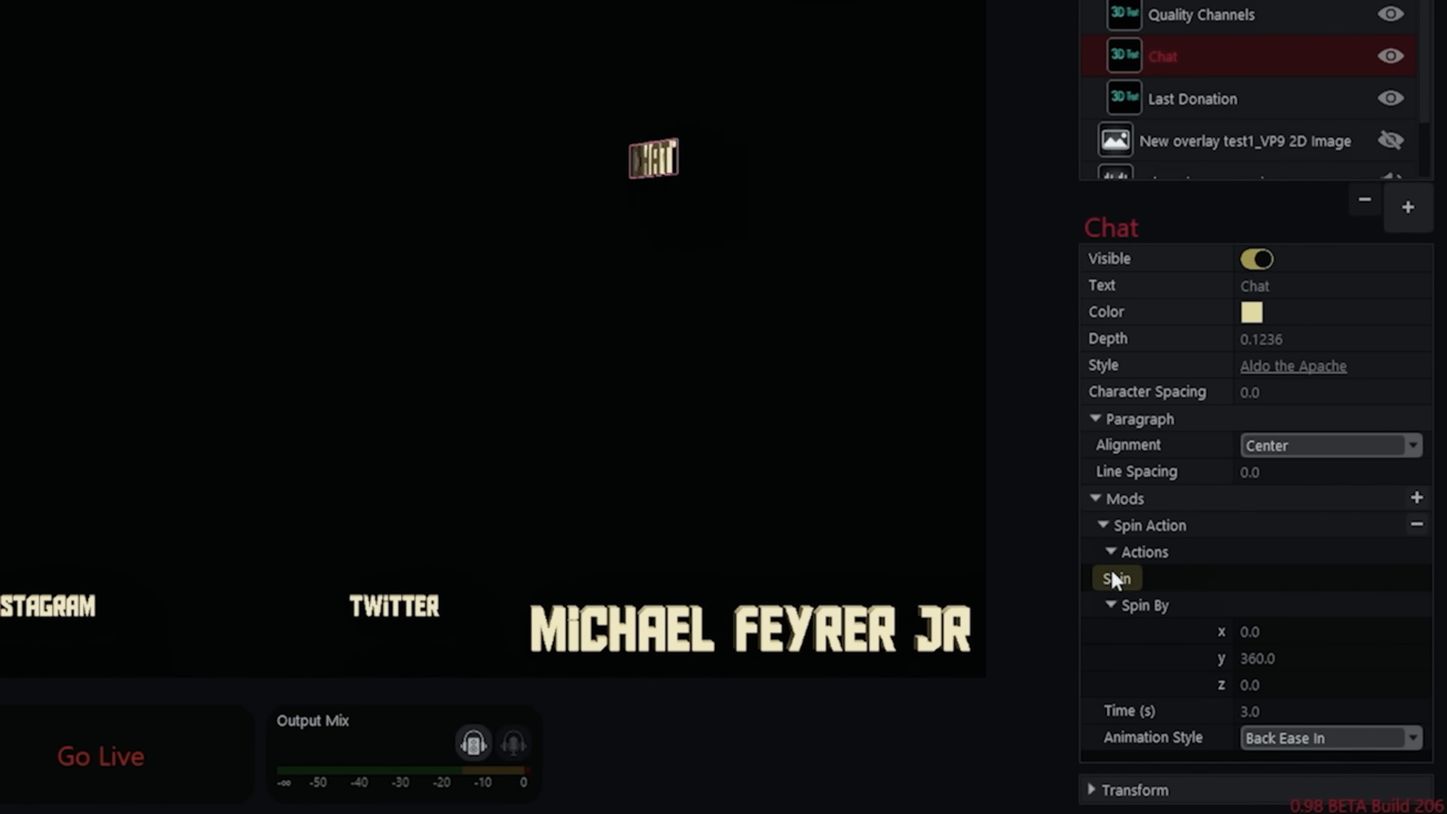
left_click(1412, 736)
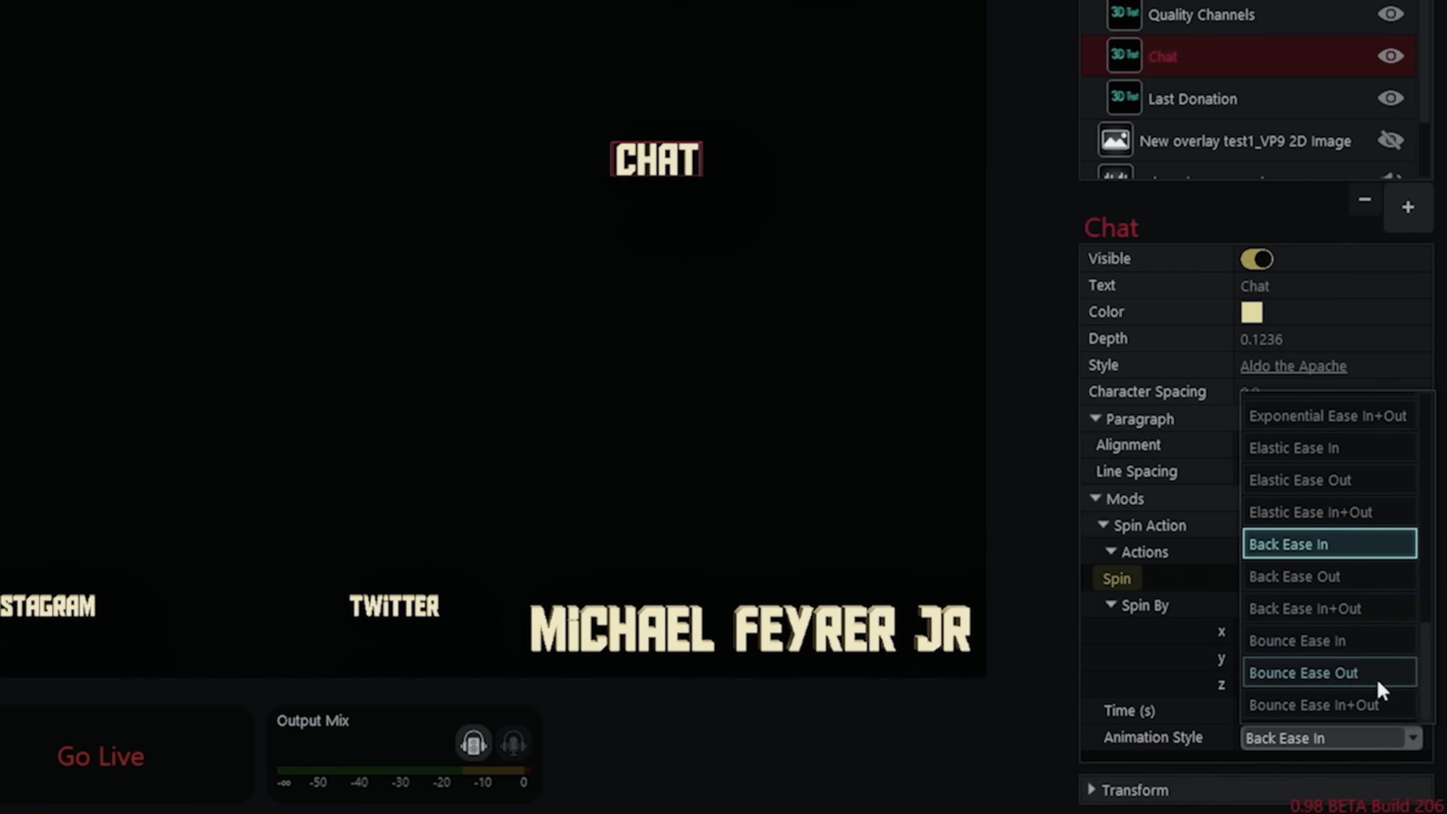
scroll(1331, 642, "up", 5)
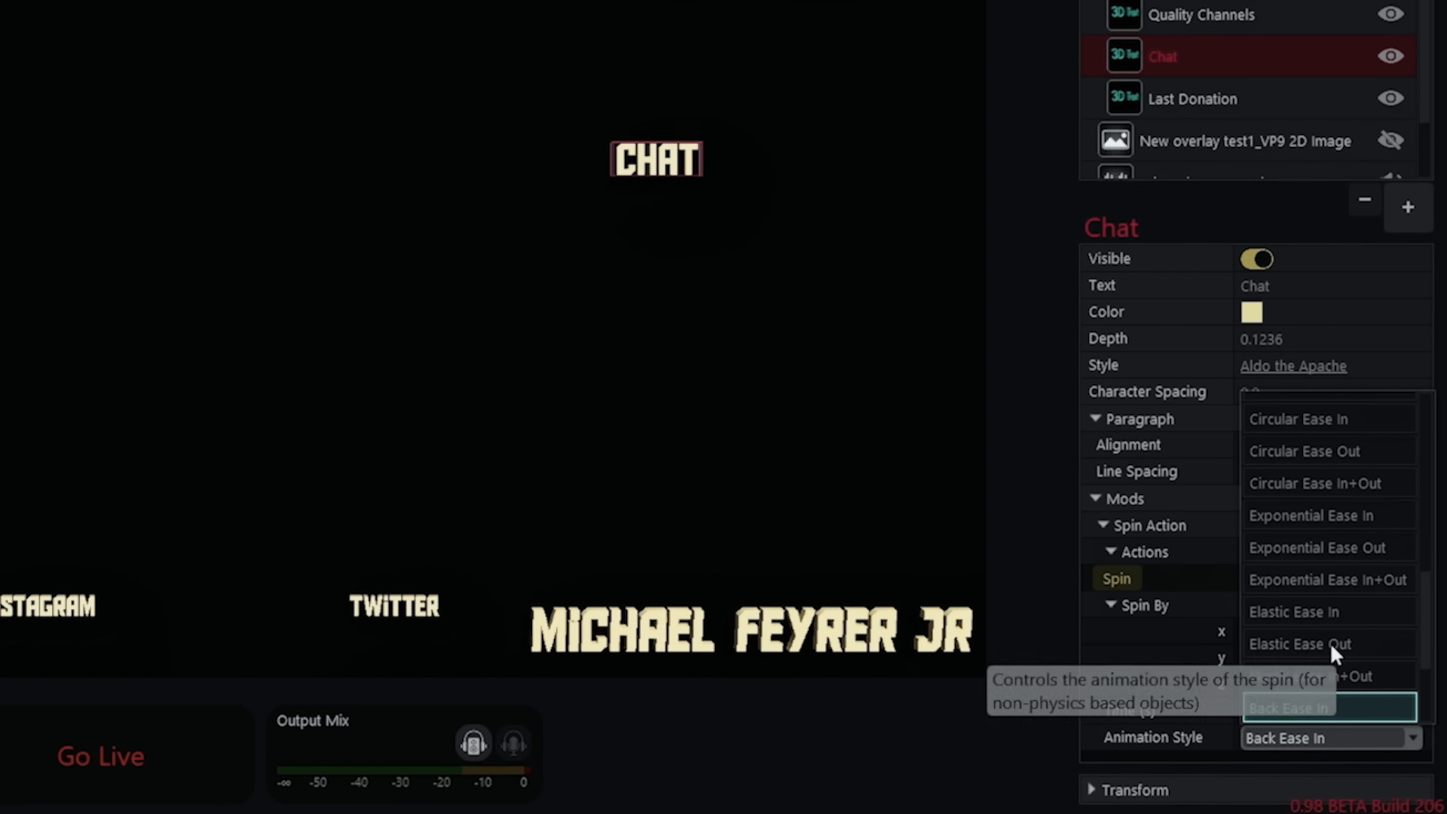
left_click(1319, 579)
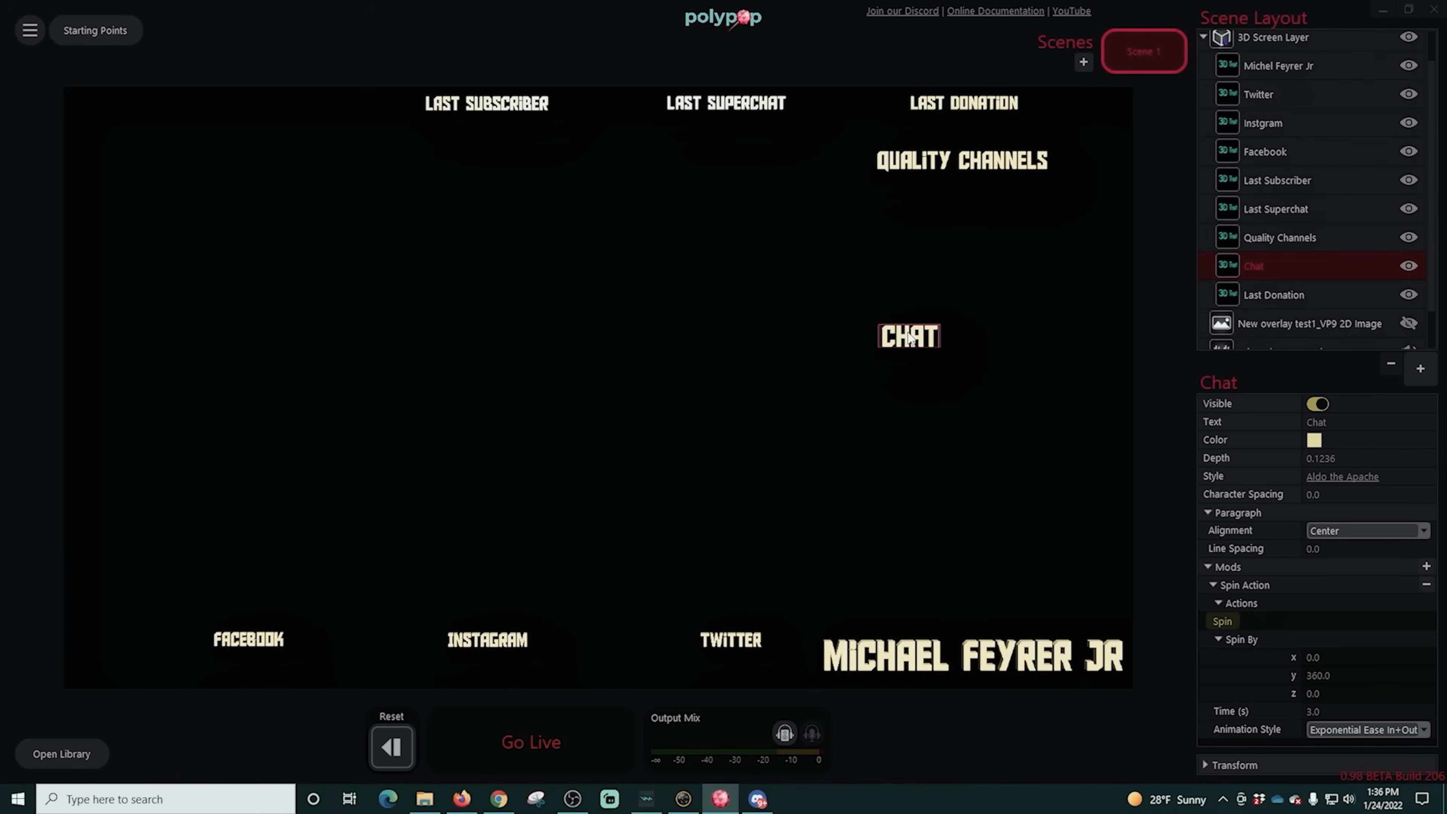
- Add a Repeating Alert named Chat with about 36.64 s interval and 23.96% randomness, and link its alert to the Chat text's Spin action
left_click(63, 752)
left_click(255, 369)
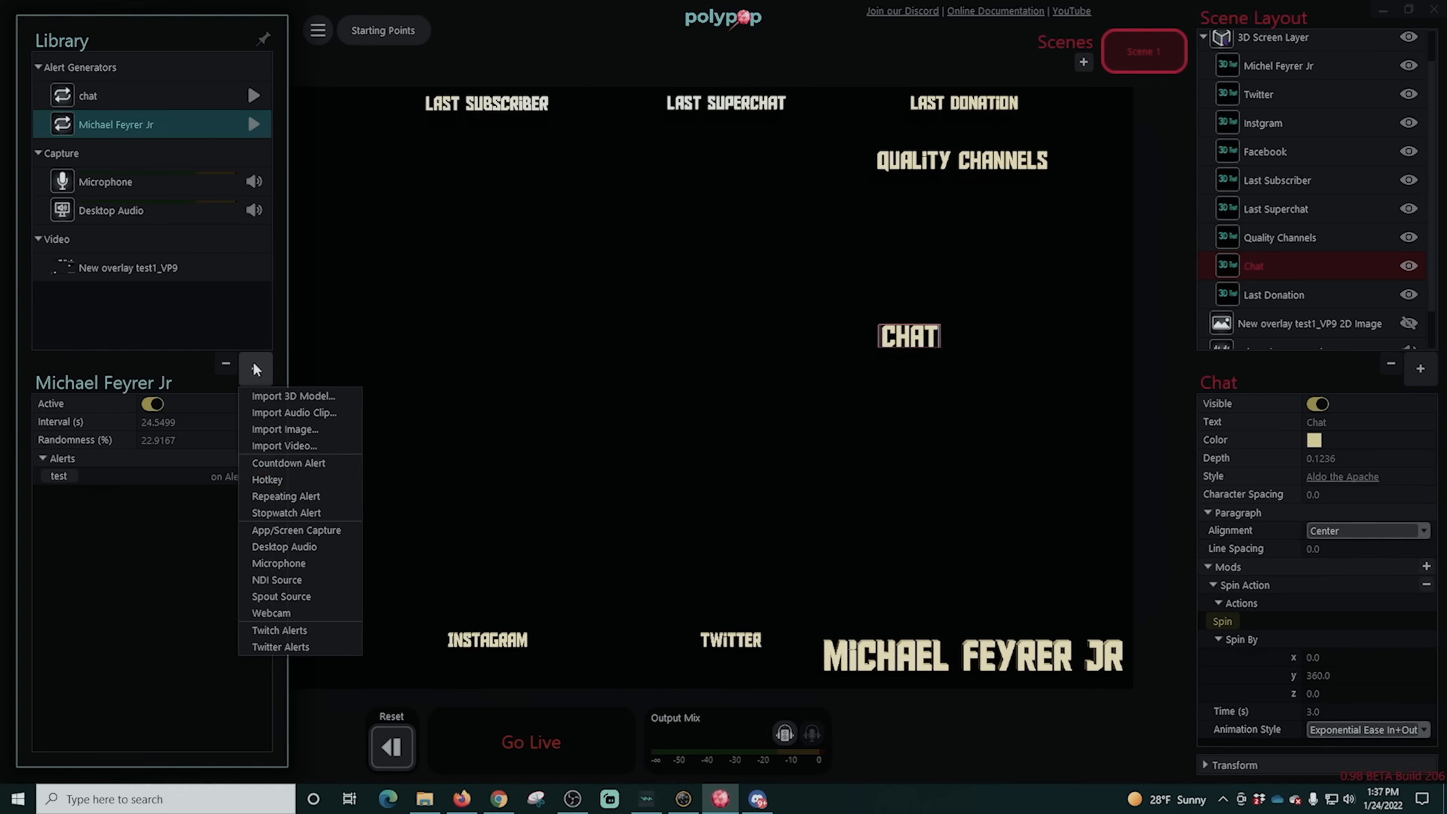
left_click(280, 493)
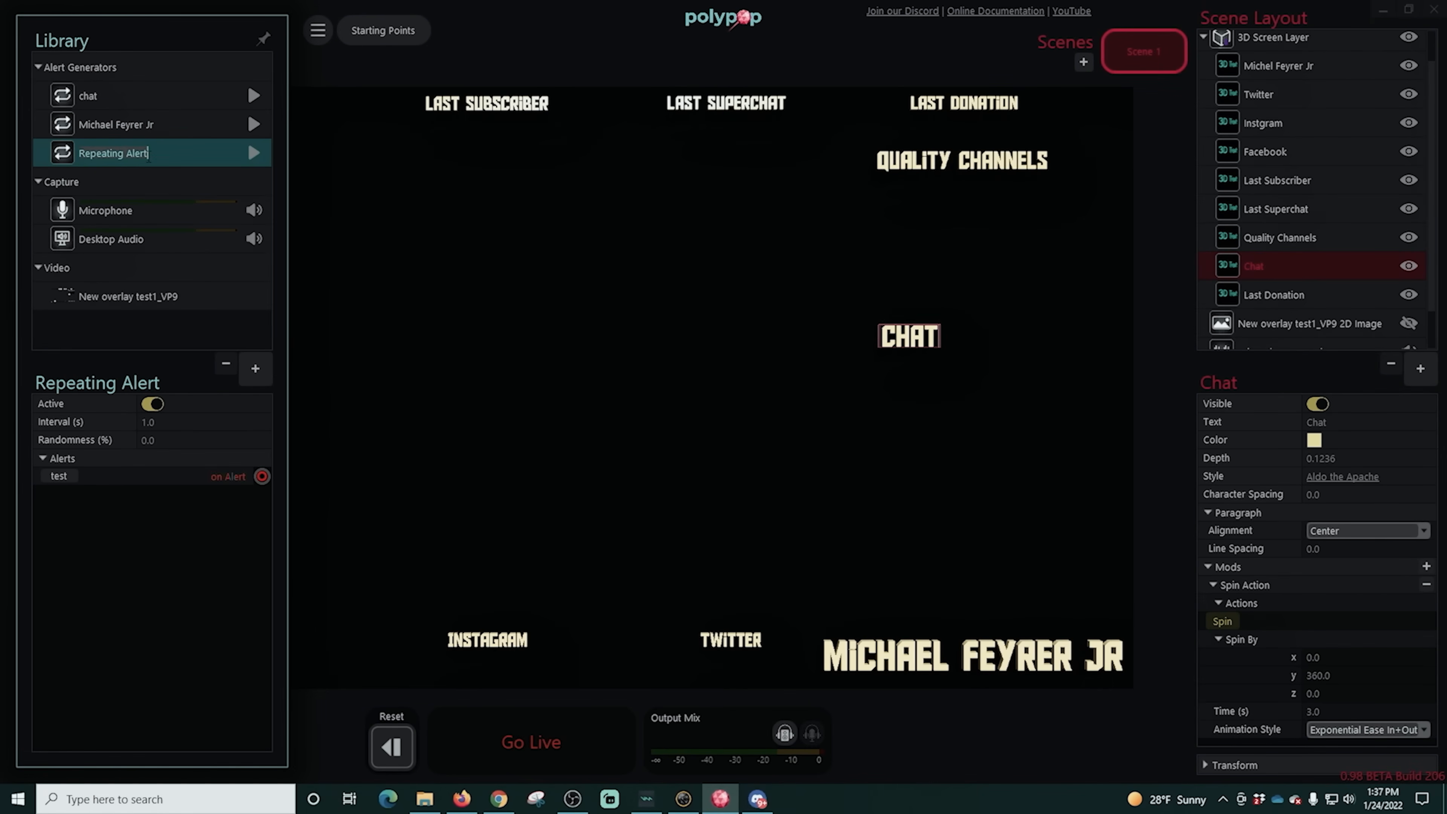
type("Chat")
left_click_drag(200, 423, 220, 424)
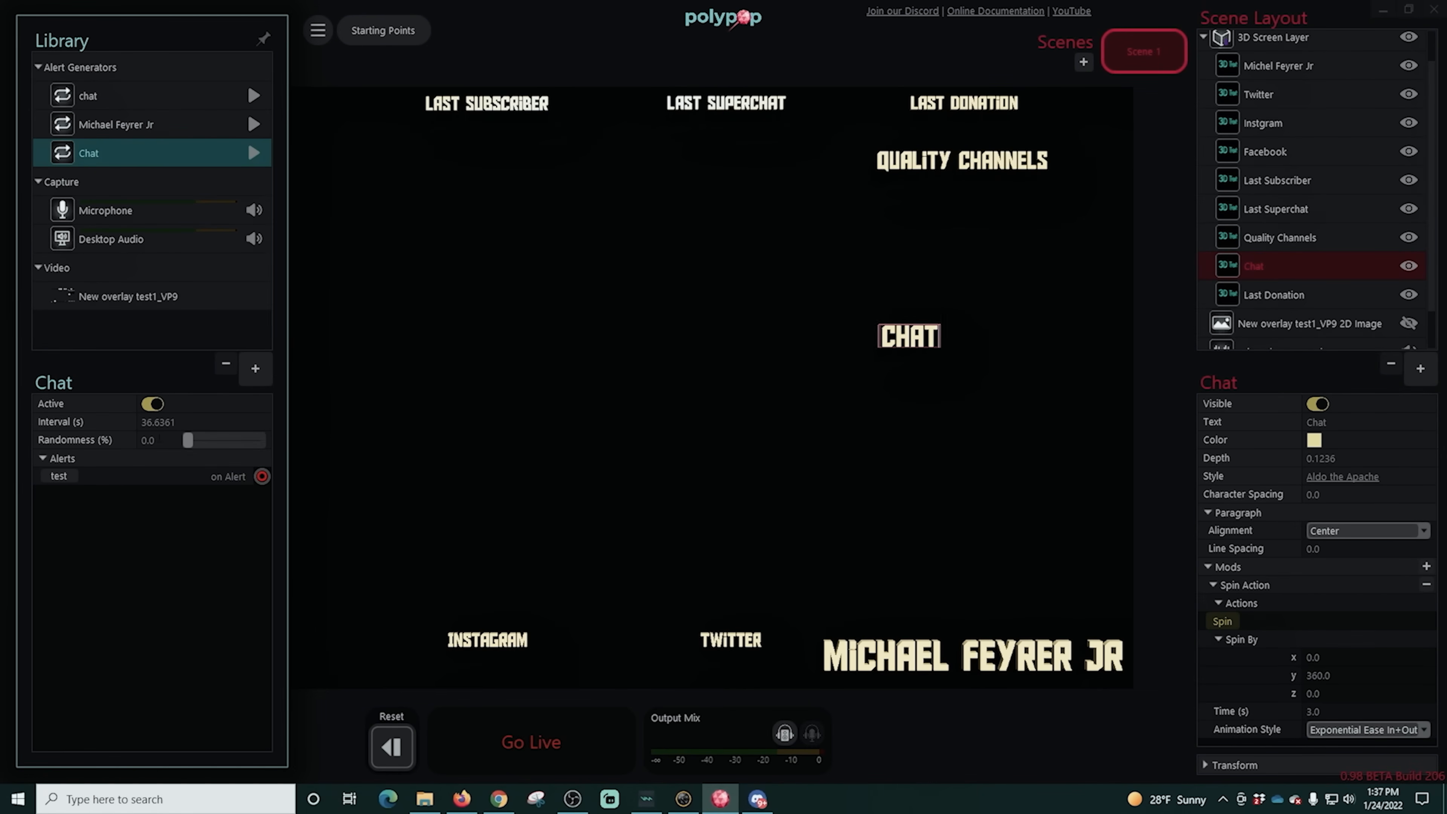
left_click_drag(262, 476, 1207, 622)
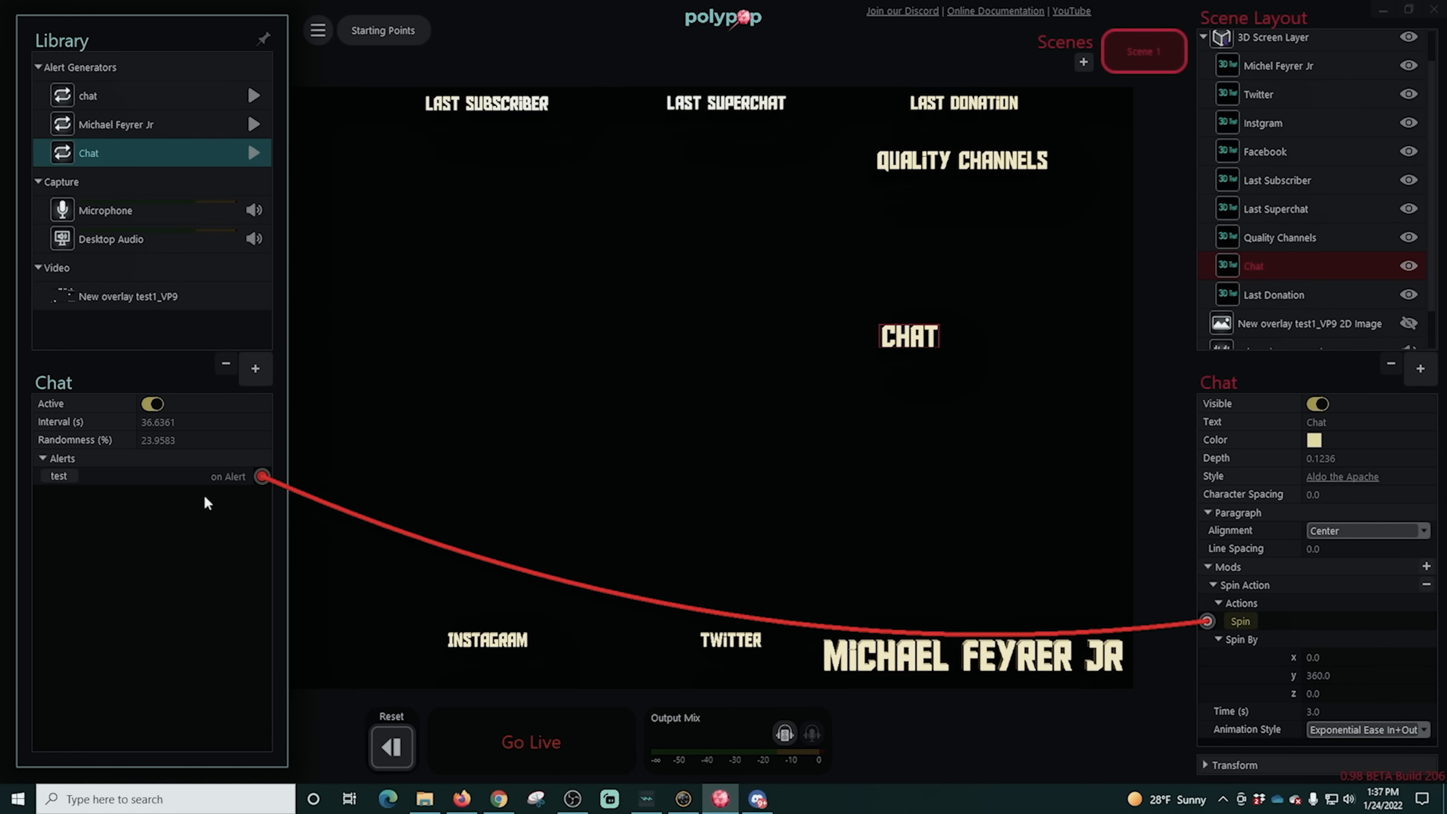
- Add a Spin Action to the Quality Channels text, set its y spin to -360, and test it
left_click(1019, 165)
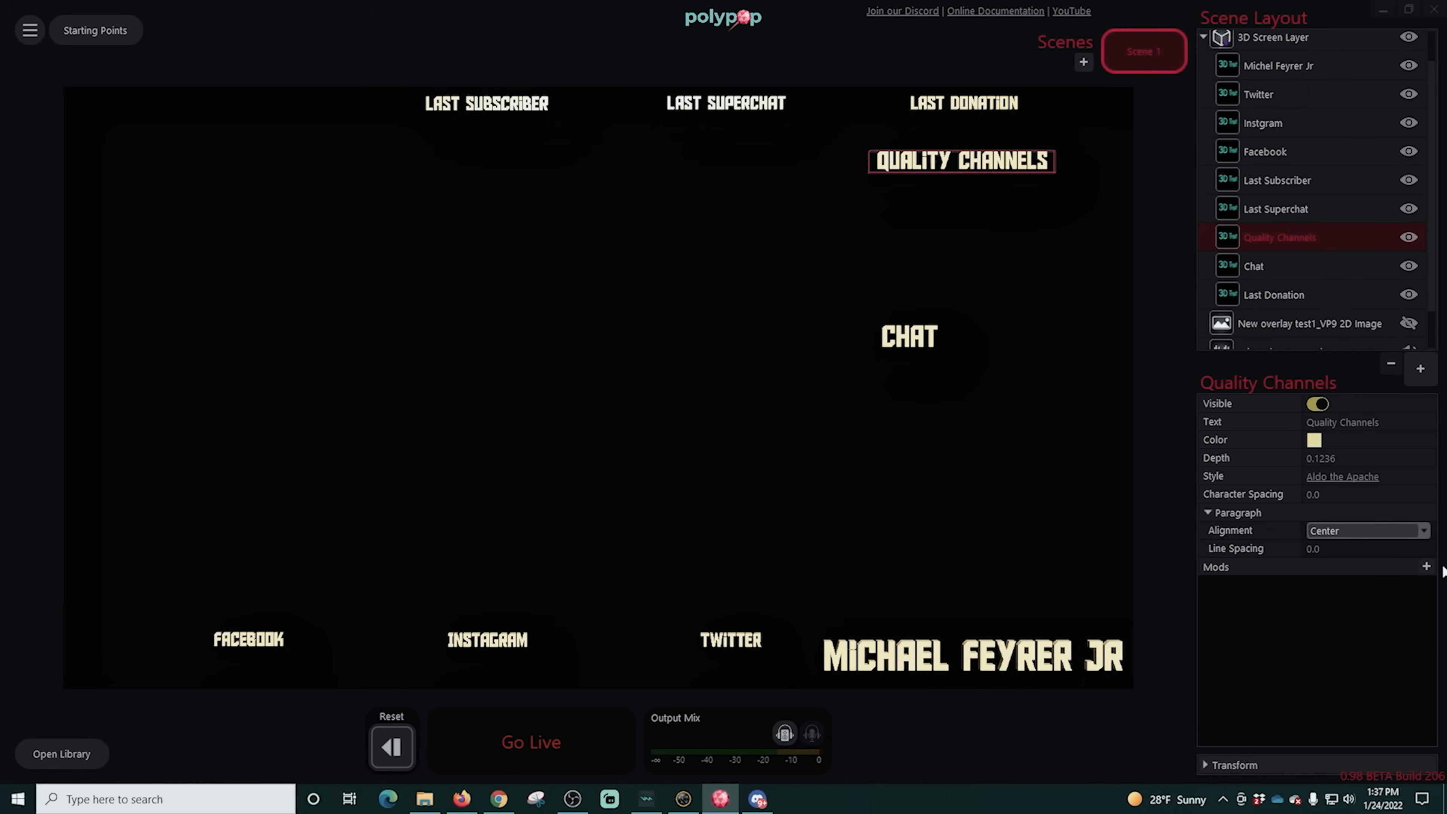
left_click(1427, 566)
left_click(1338, 381)
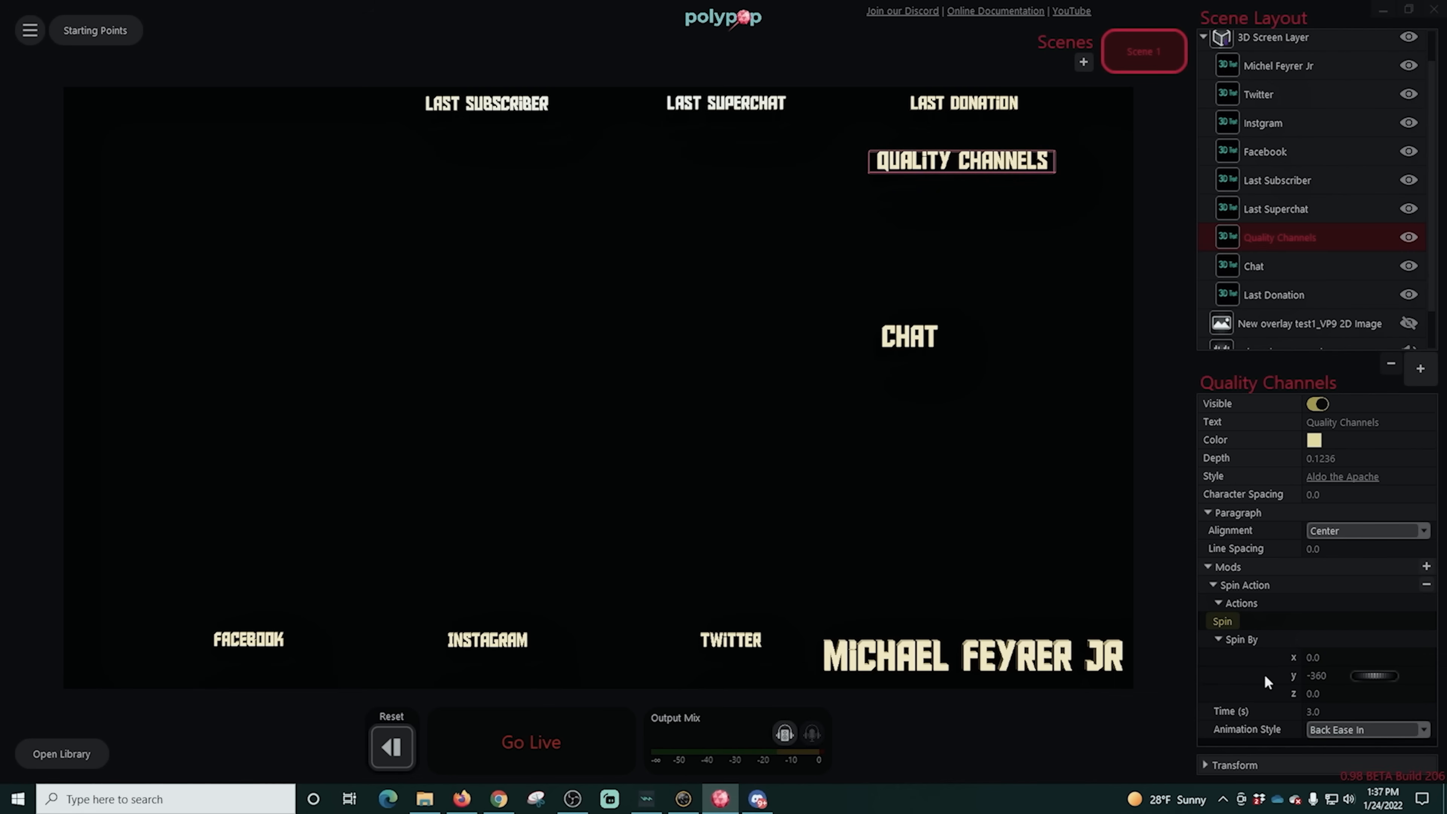
left_click(1231, 624)
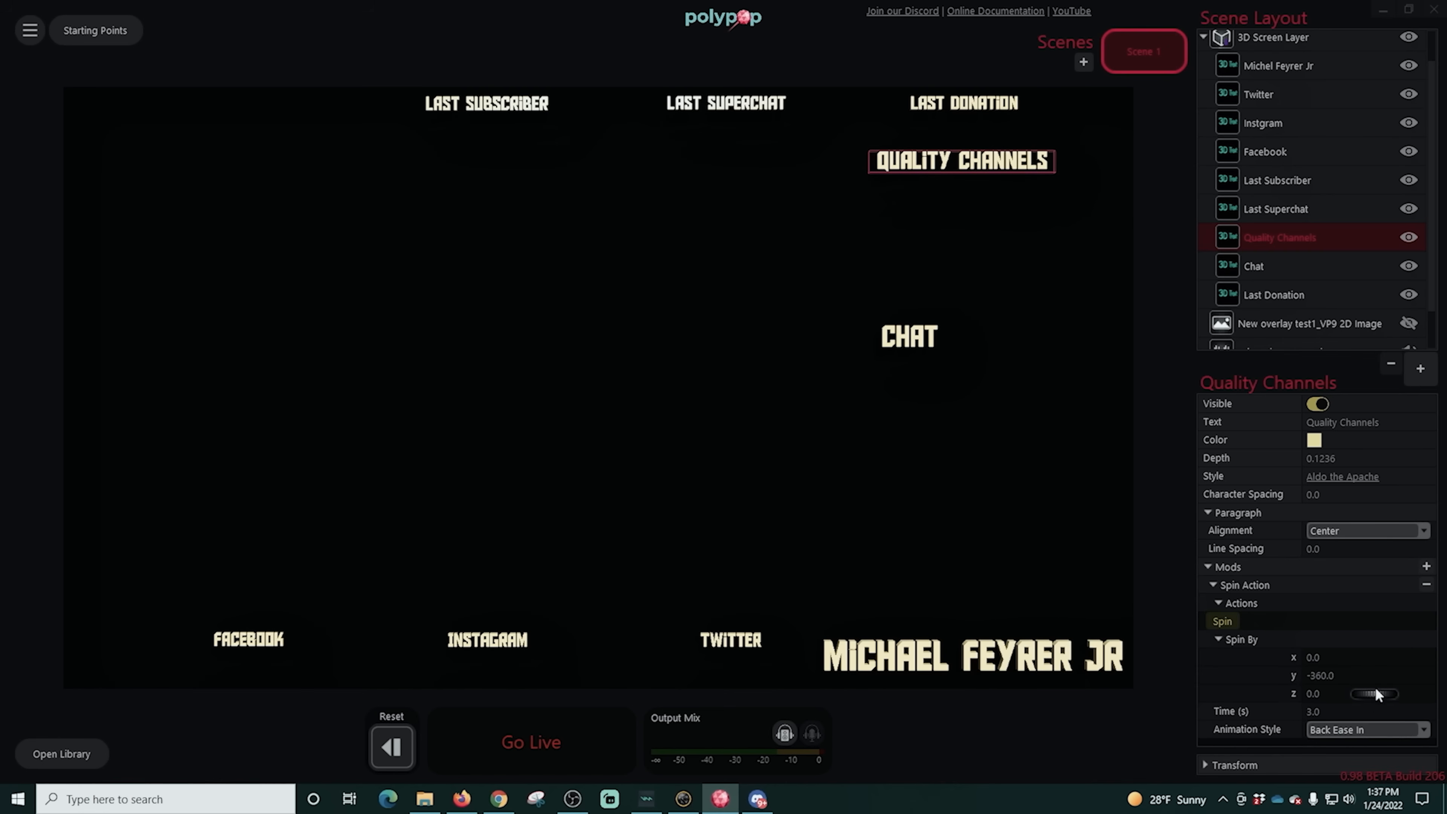
- Set the Quality Channels spin's animation style to Exponential Ease In+Out and test the spin
left_click(1386, 729)
scroll(1370, 675, "up", 3)
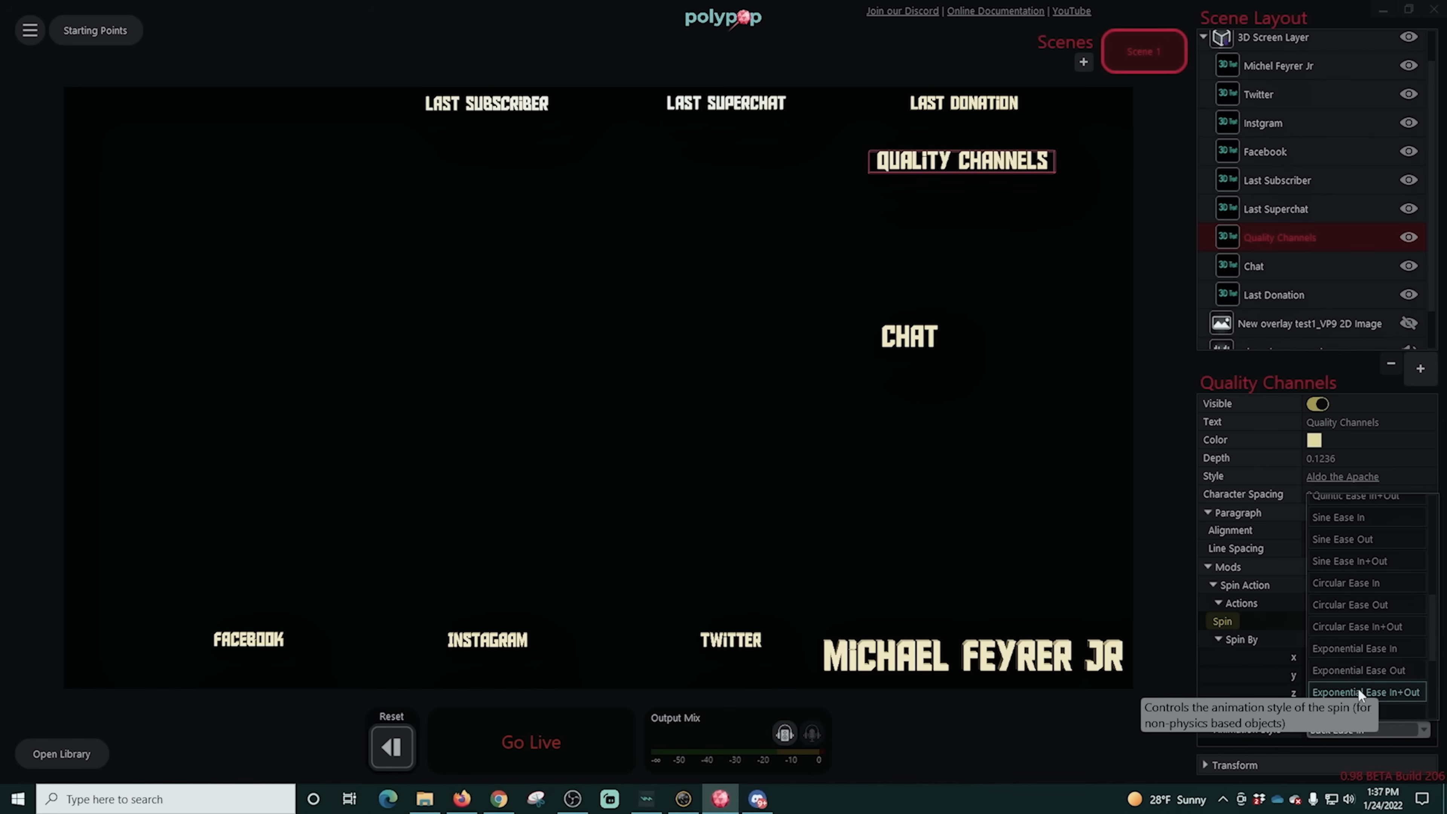
left_click(1359, 691)
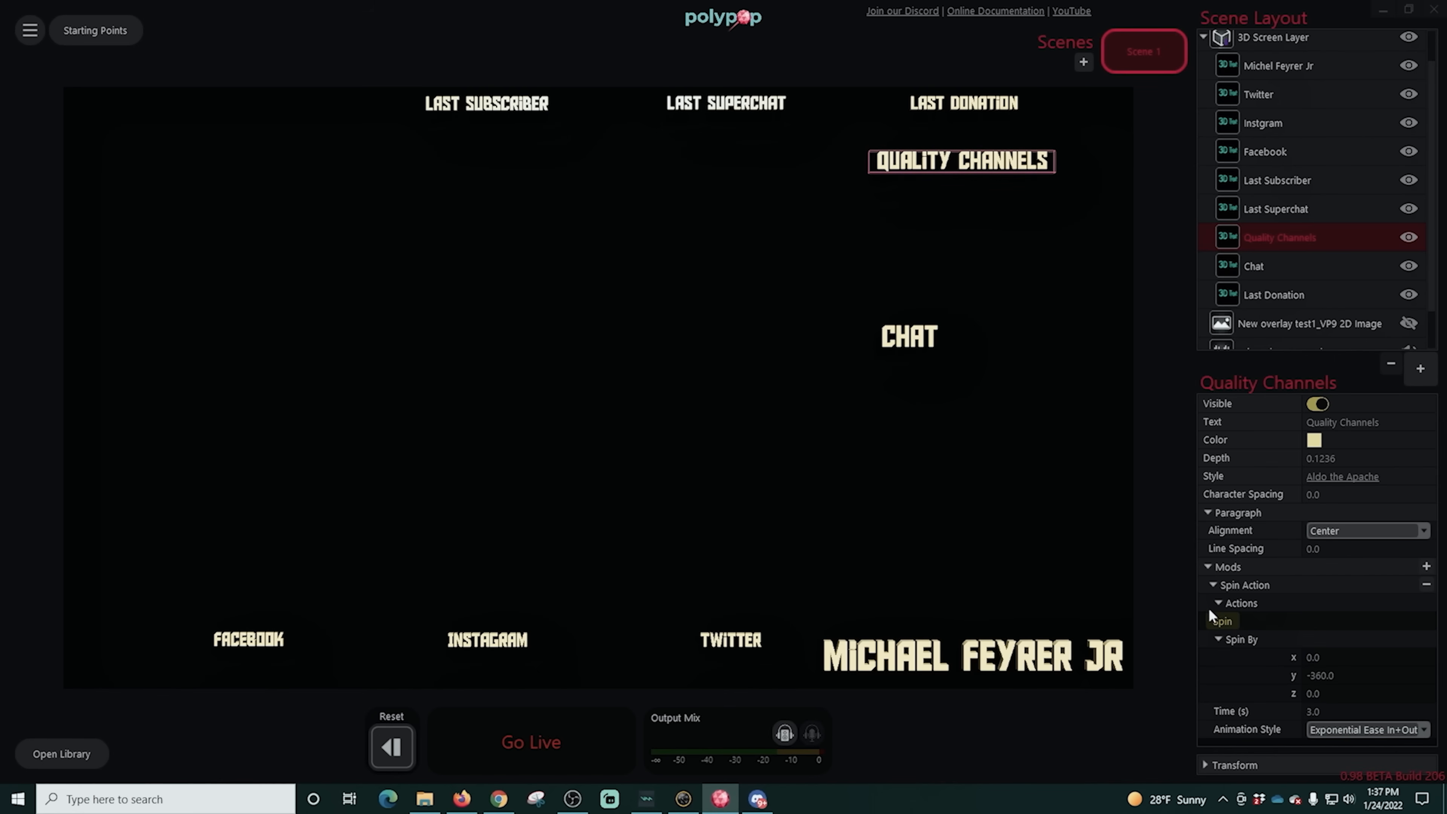
left_click(1221, 621)
- Add another Repeating Alert to the library and rename it Quality Channels
left_click(30, 755)
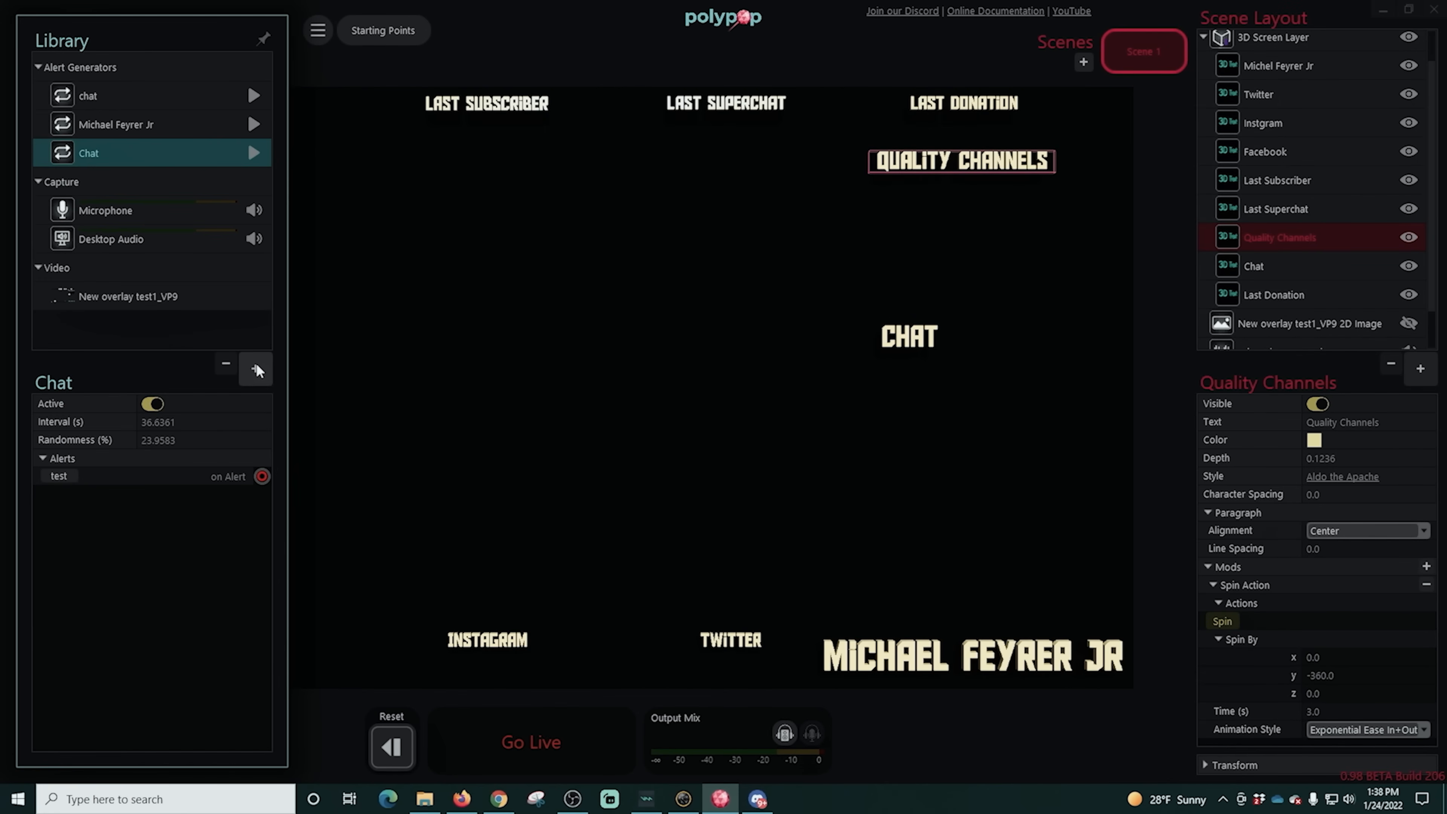
left_click(257, 370)
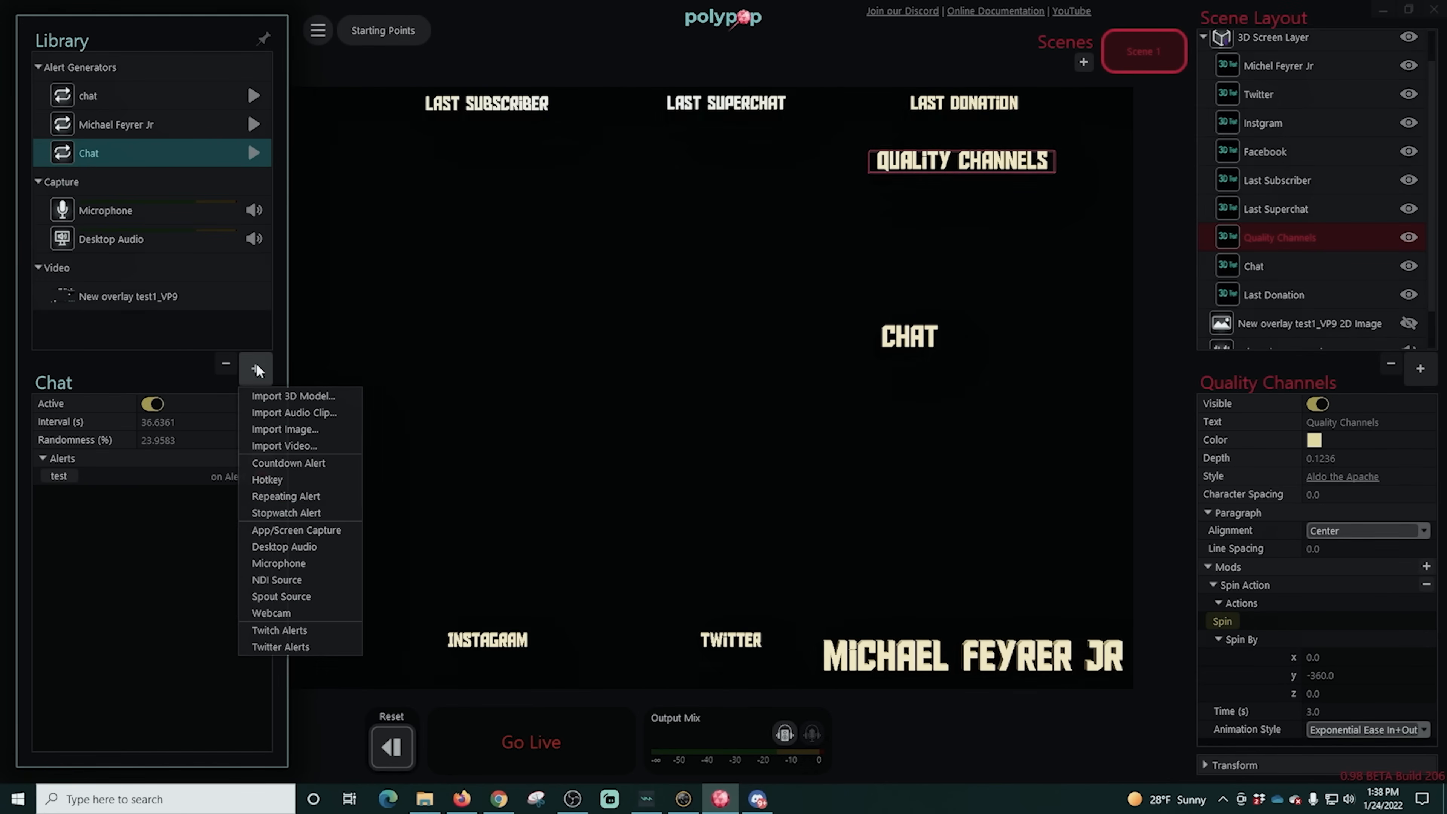
left_click(275, 502)
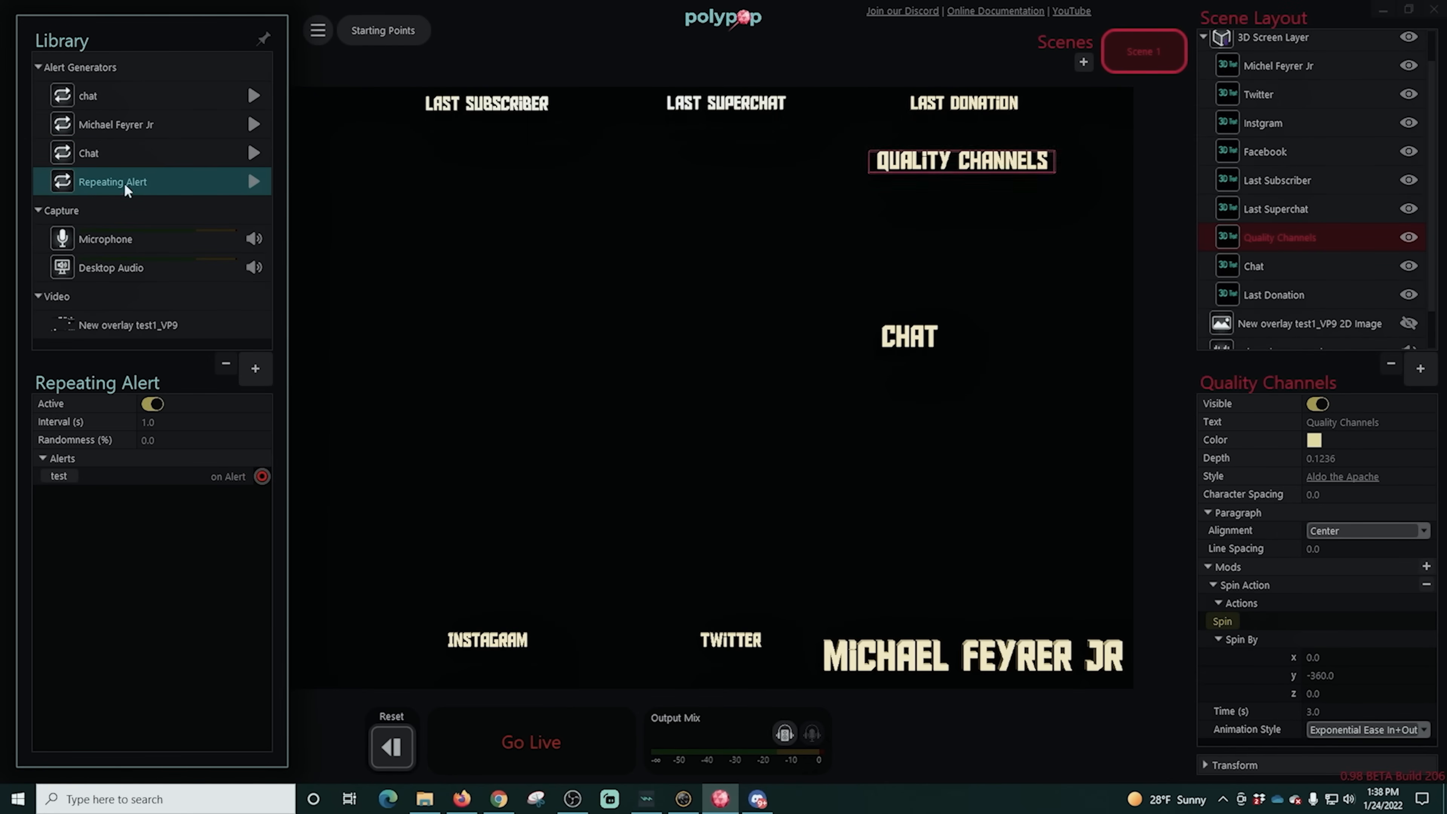
double_click(114, 181)
type("Quali")
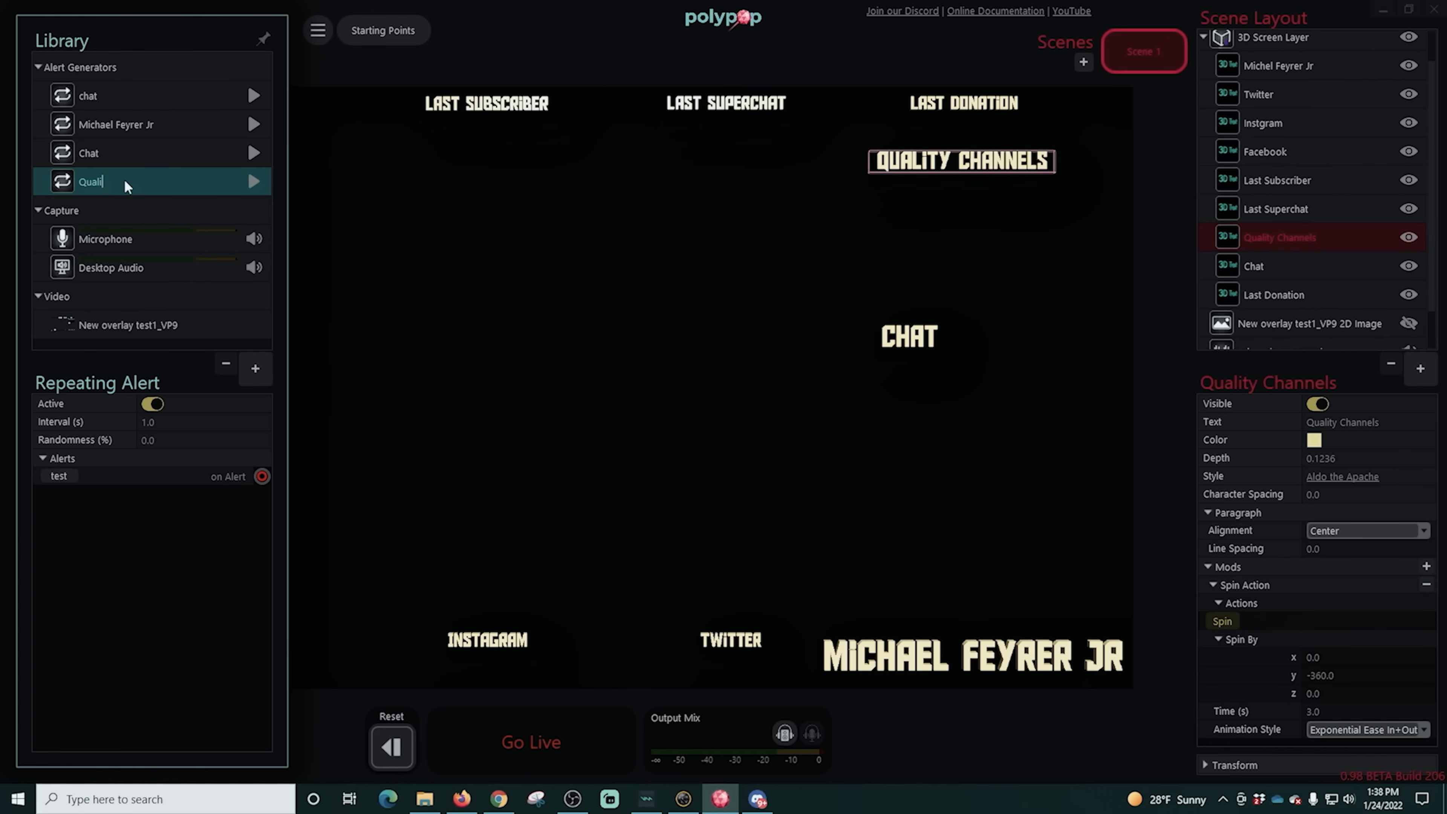
type("ty ")
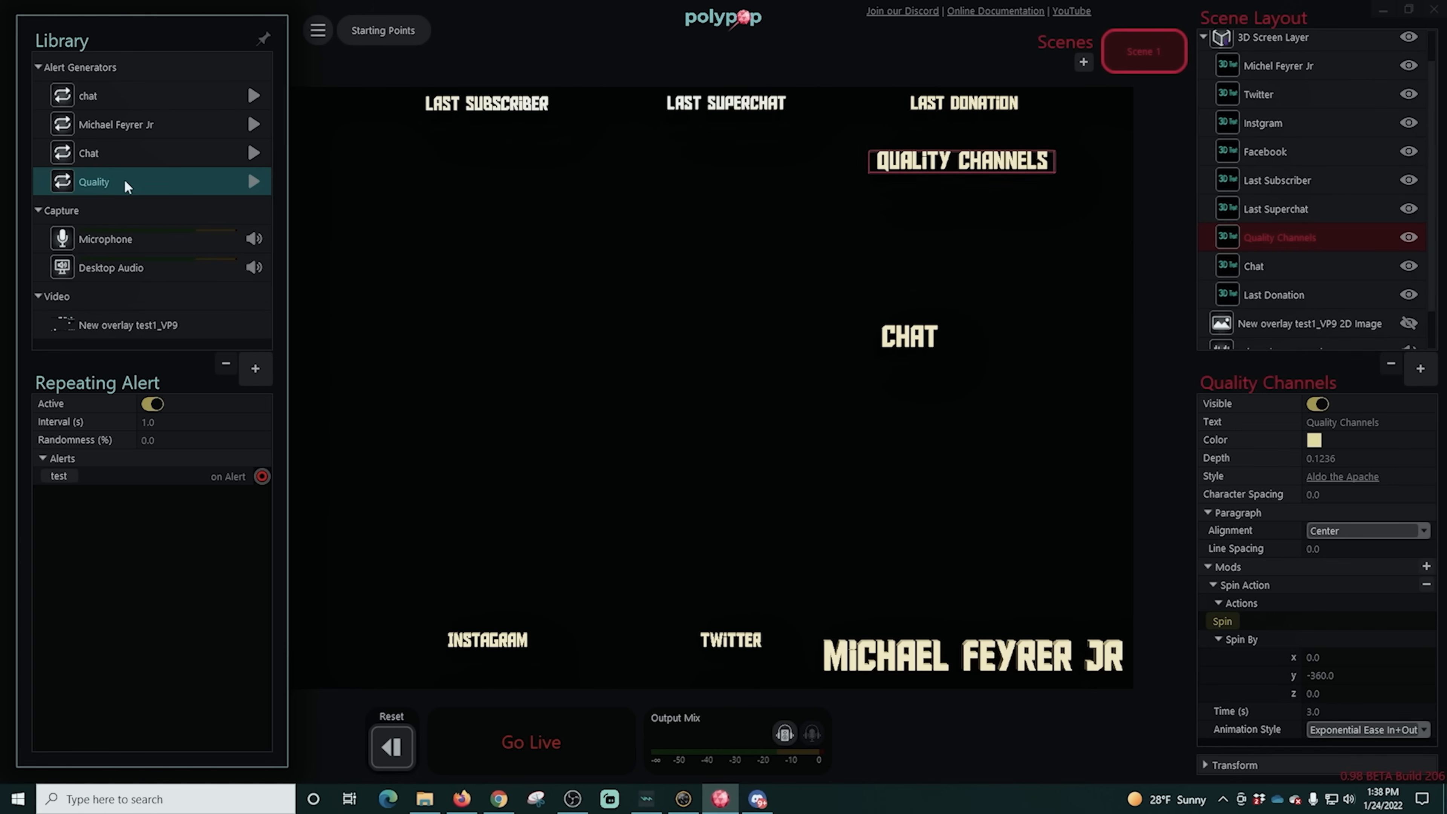
type("Channels")
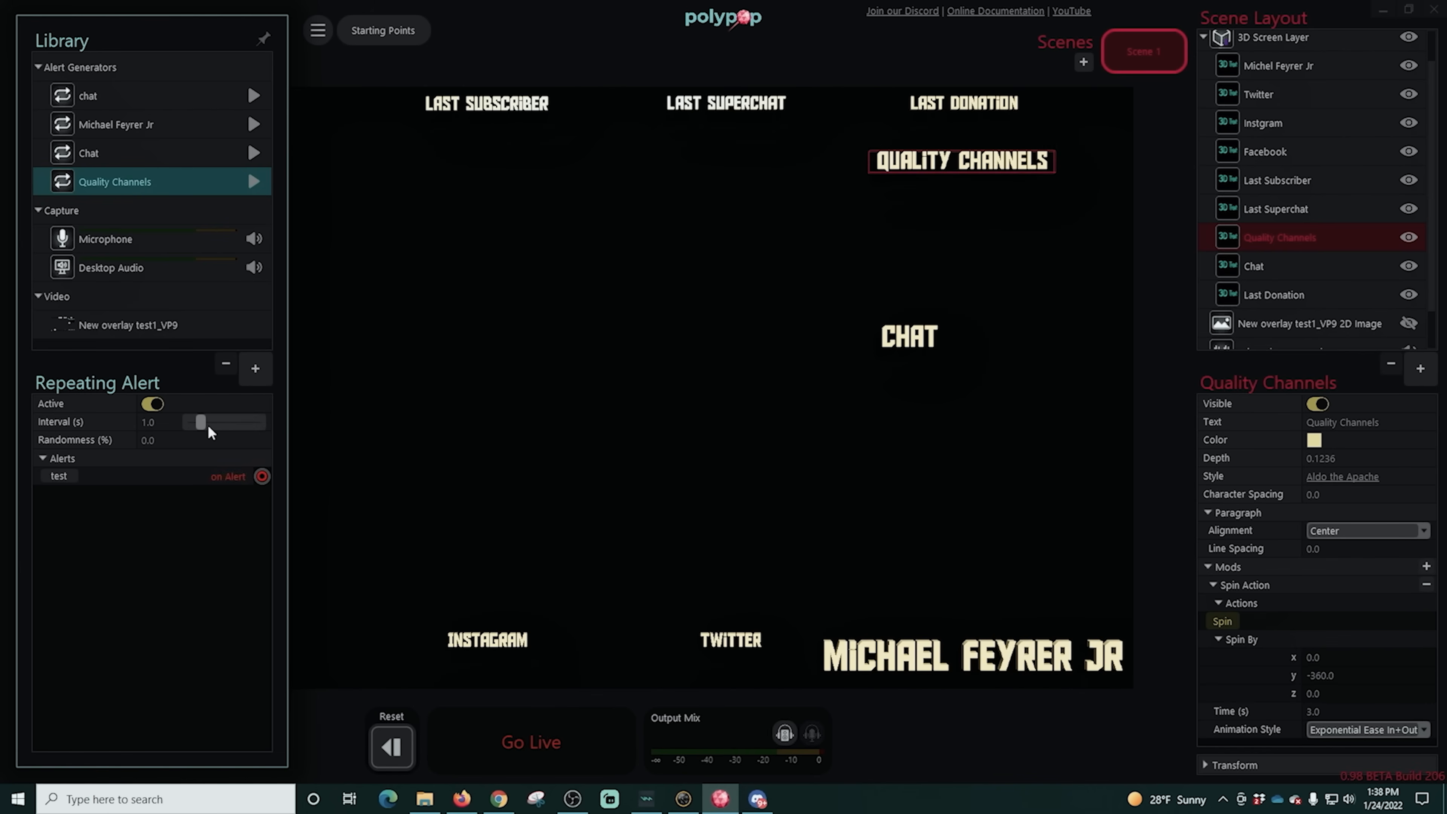
- Give the Quality Channels alert about 40.25 s interval and 17.71% randomness, link it to the matching text's Spin action, and test it
left_click(204, 430)
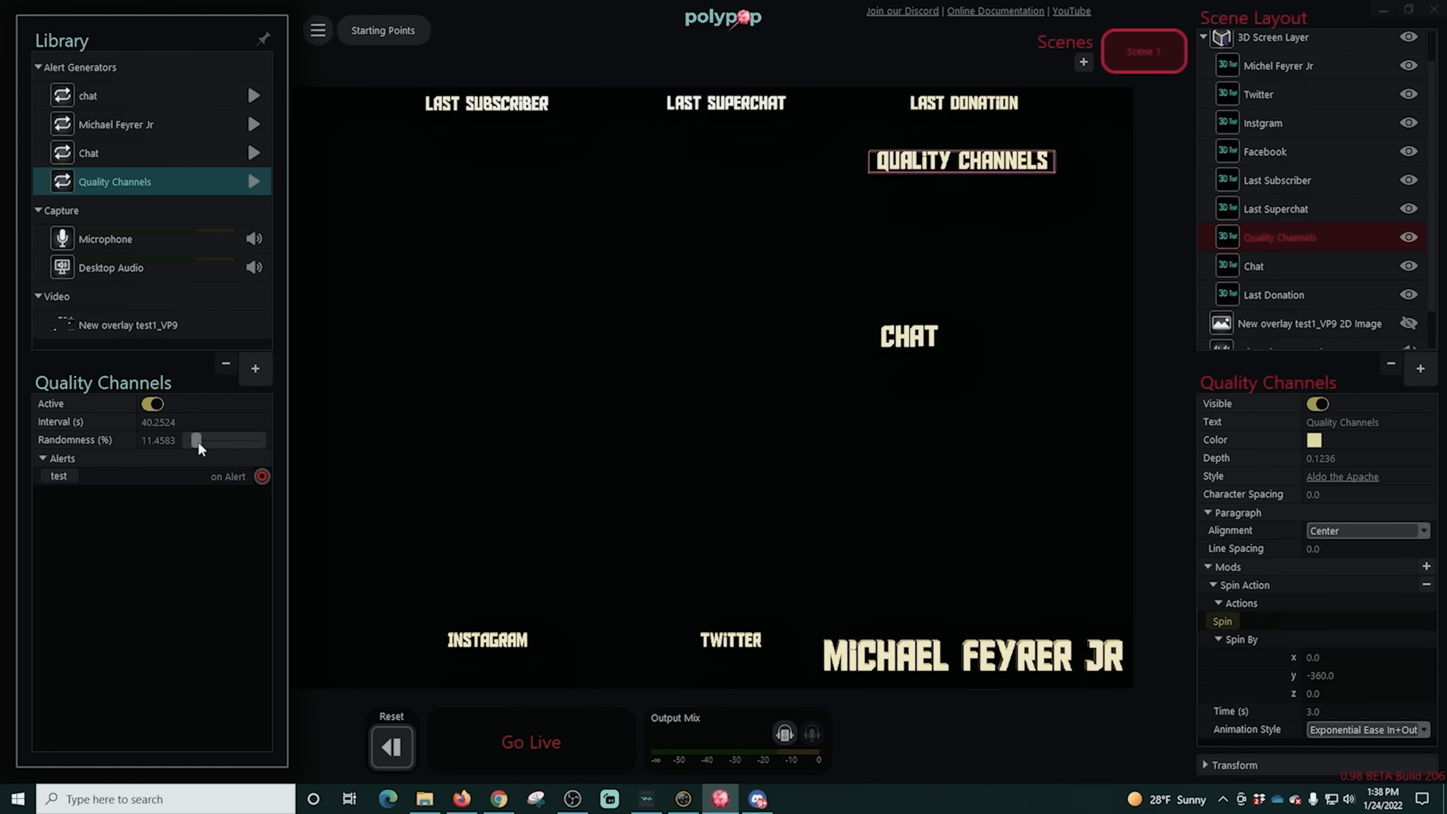
left_click_drag(262, 476, 1207, 621)
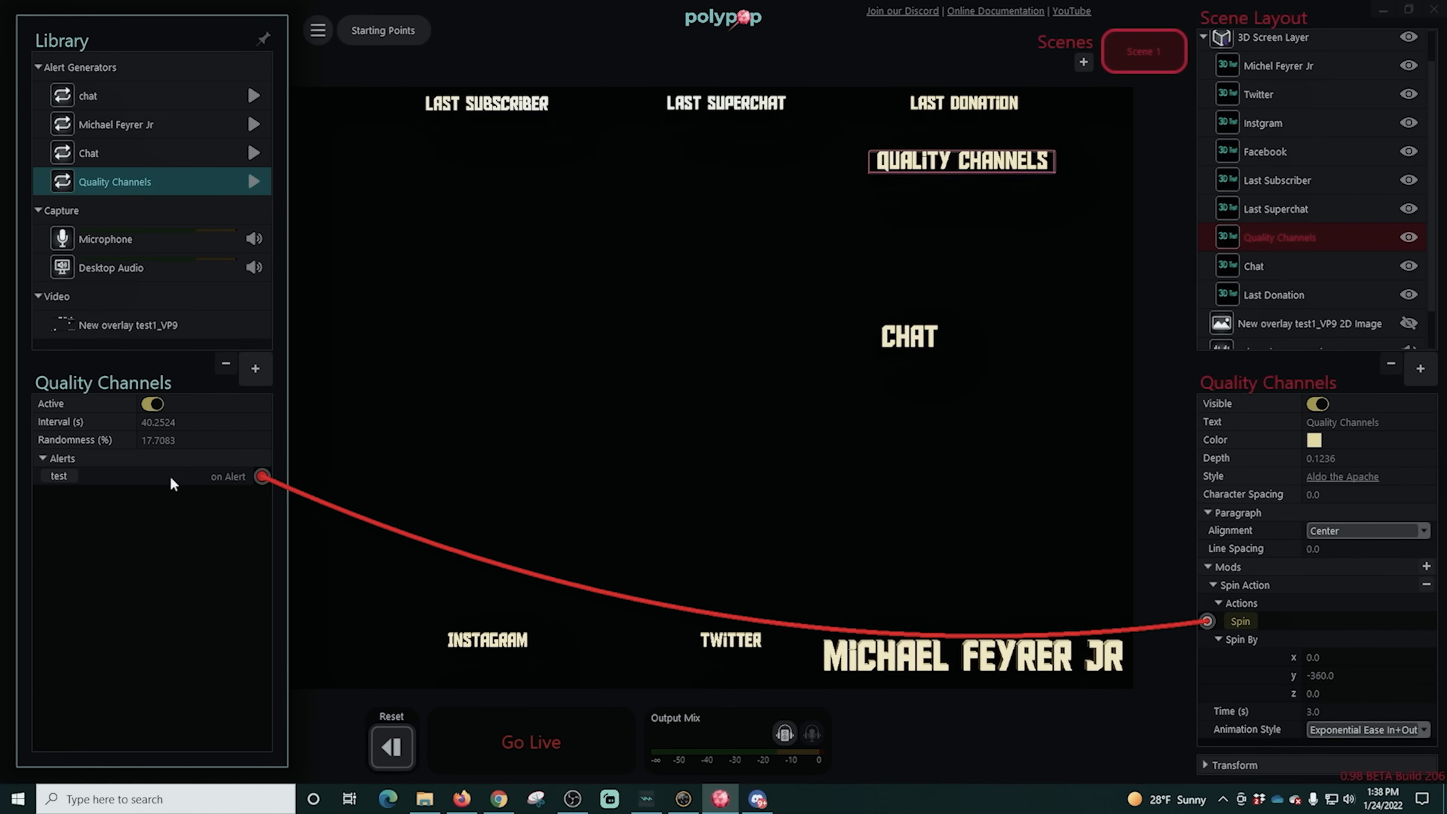
left_click(54, 476)
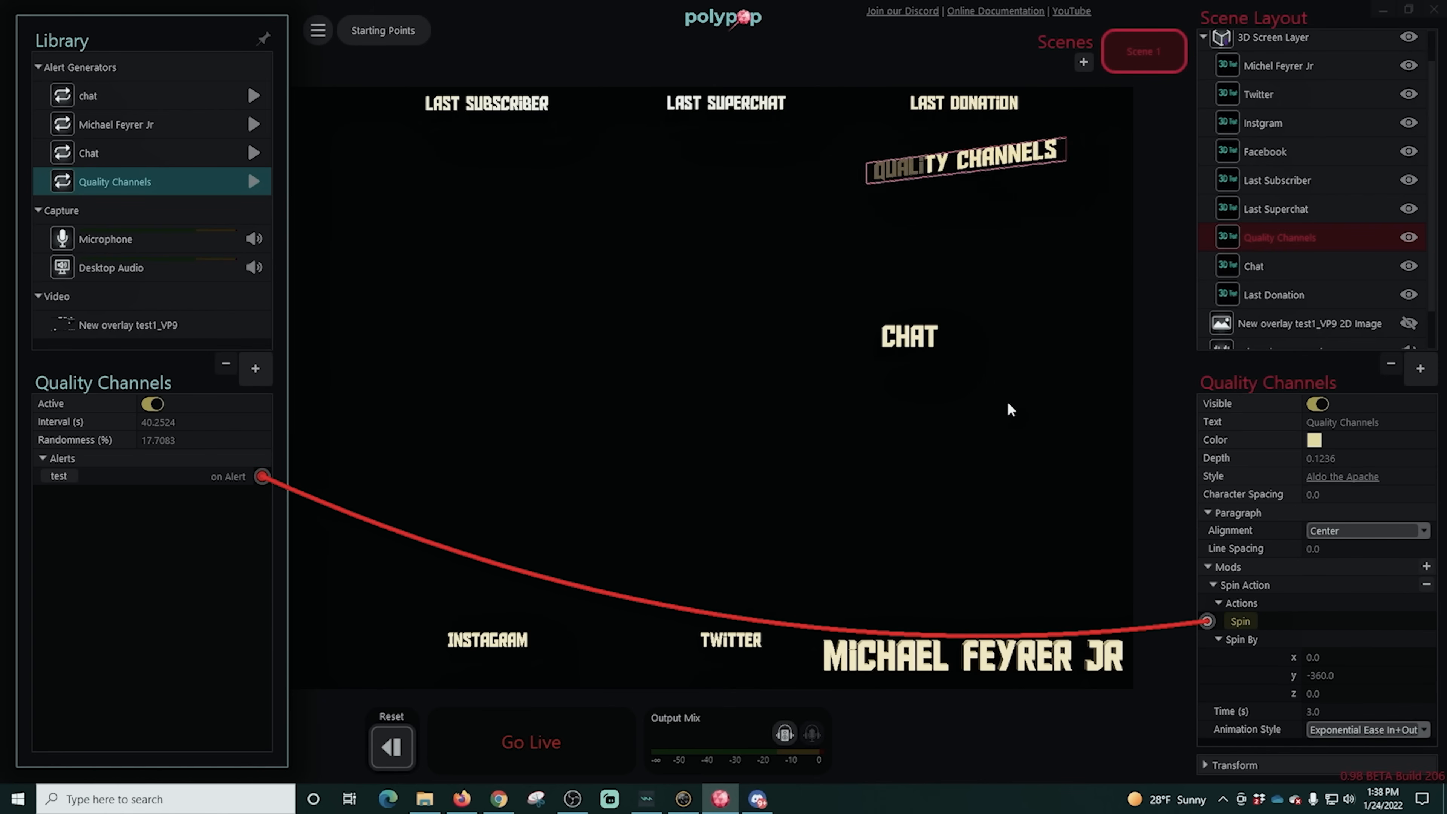
left_click(1016, 136)
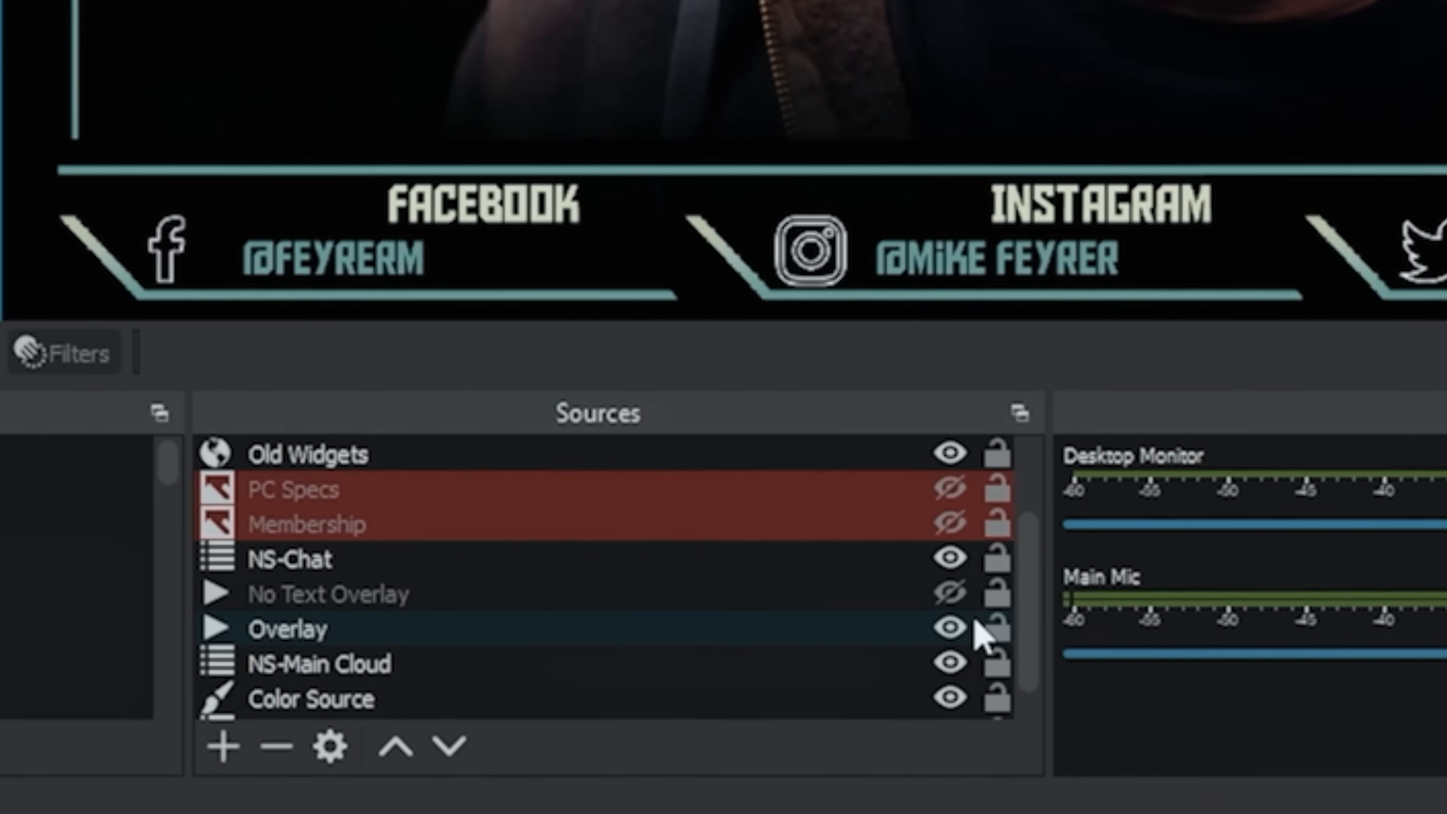
- In OBS, hide the Overlay source and show the No Text Overlay source instead
left_click(641, 694)
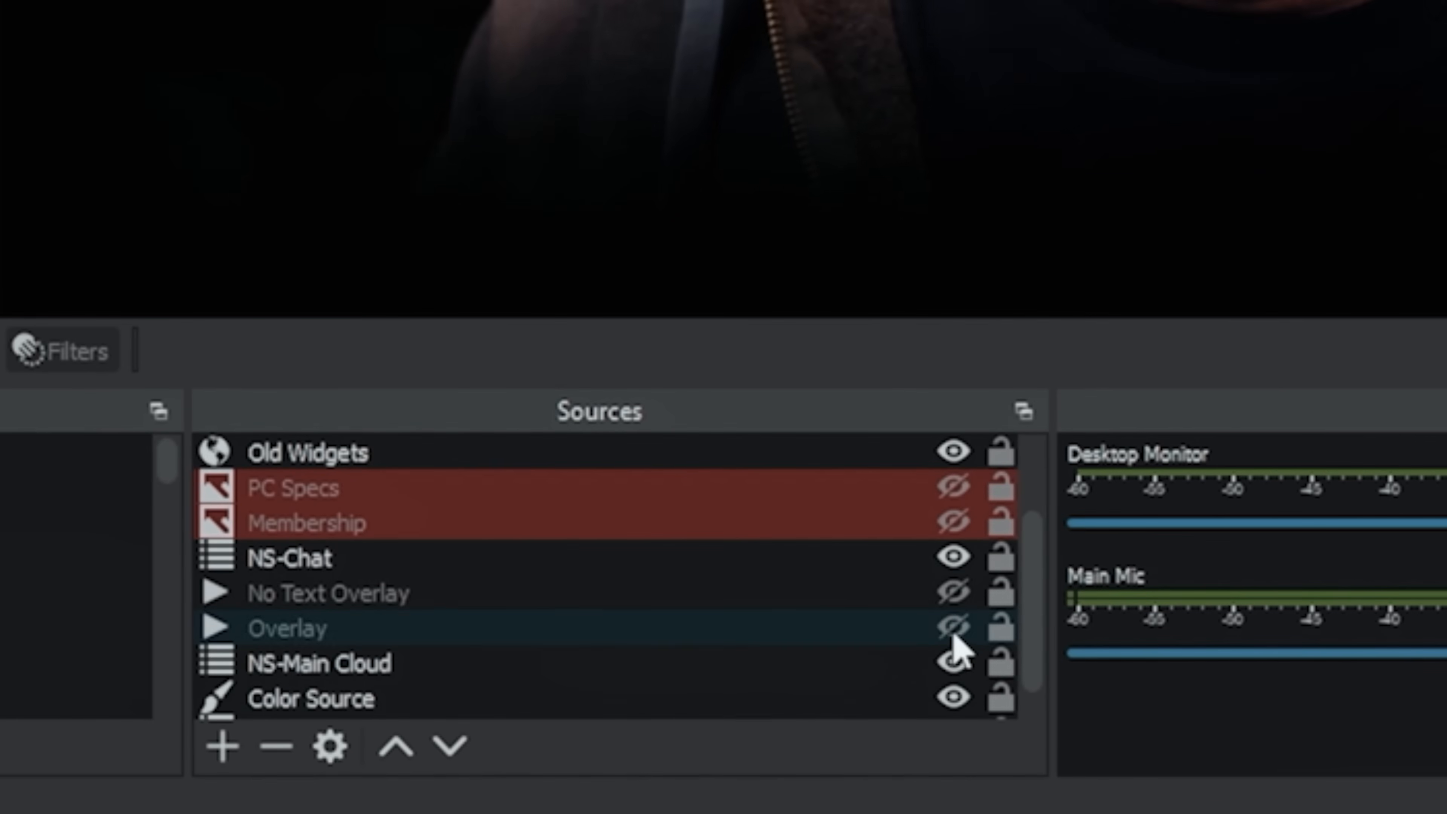
left_click(953, 593)
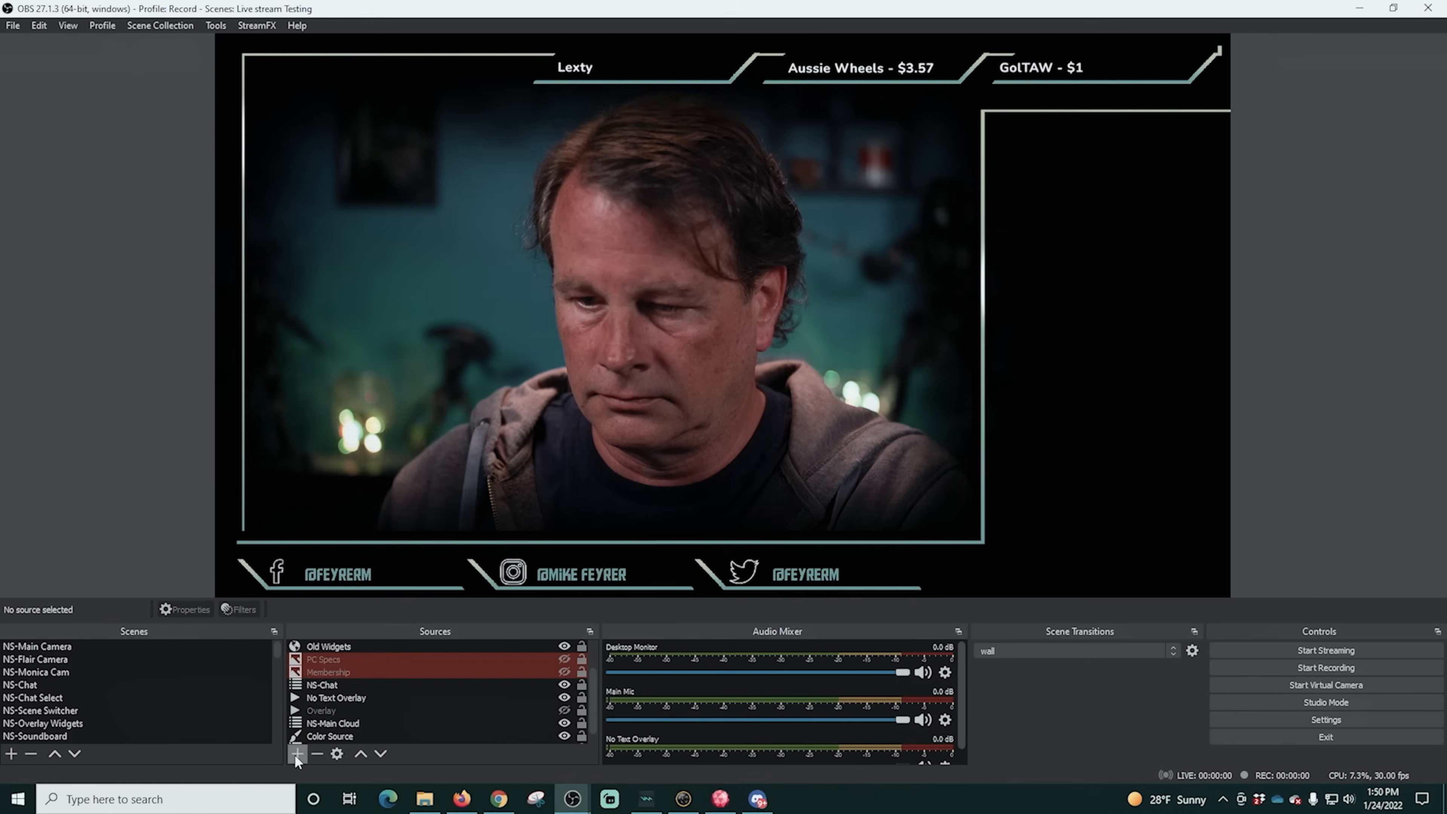
- Add a new Video Capture Device source named Poly and set its device to PolyPop Camera
left_click(296, 754)
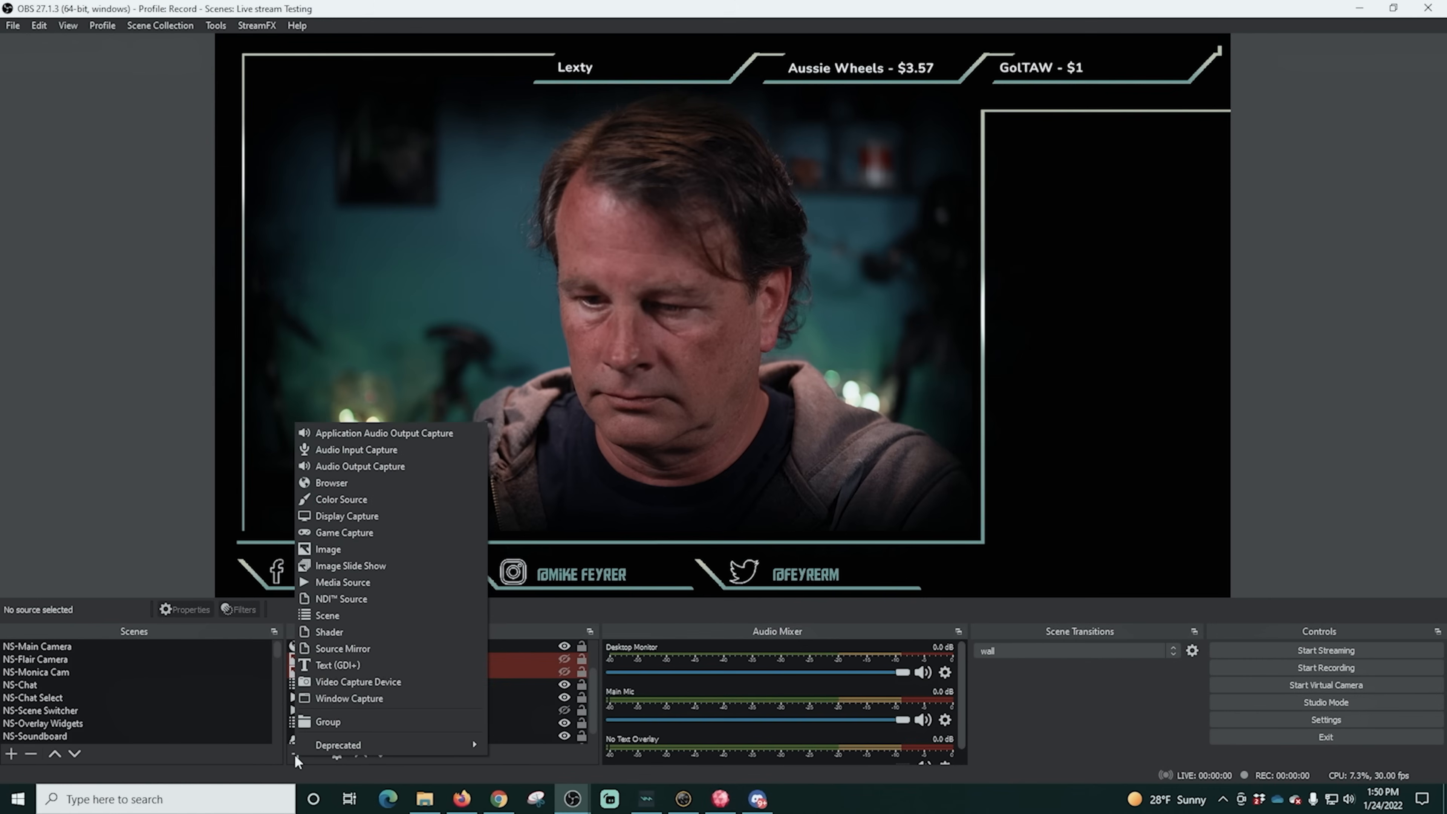
left_click(351, 680)
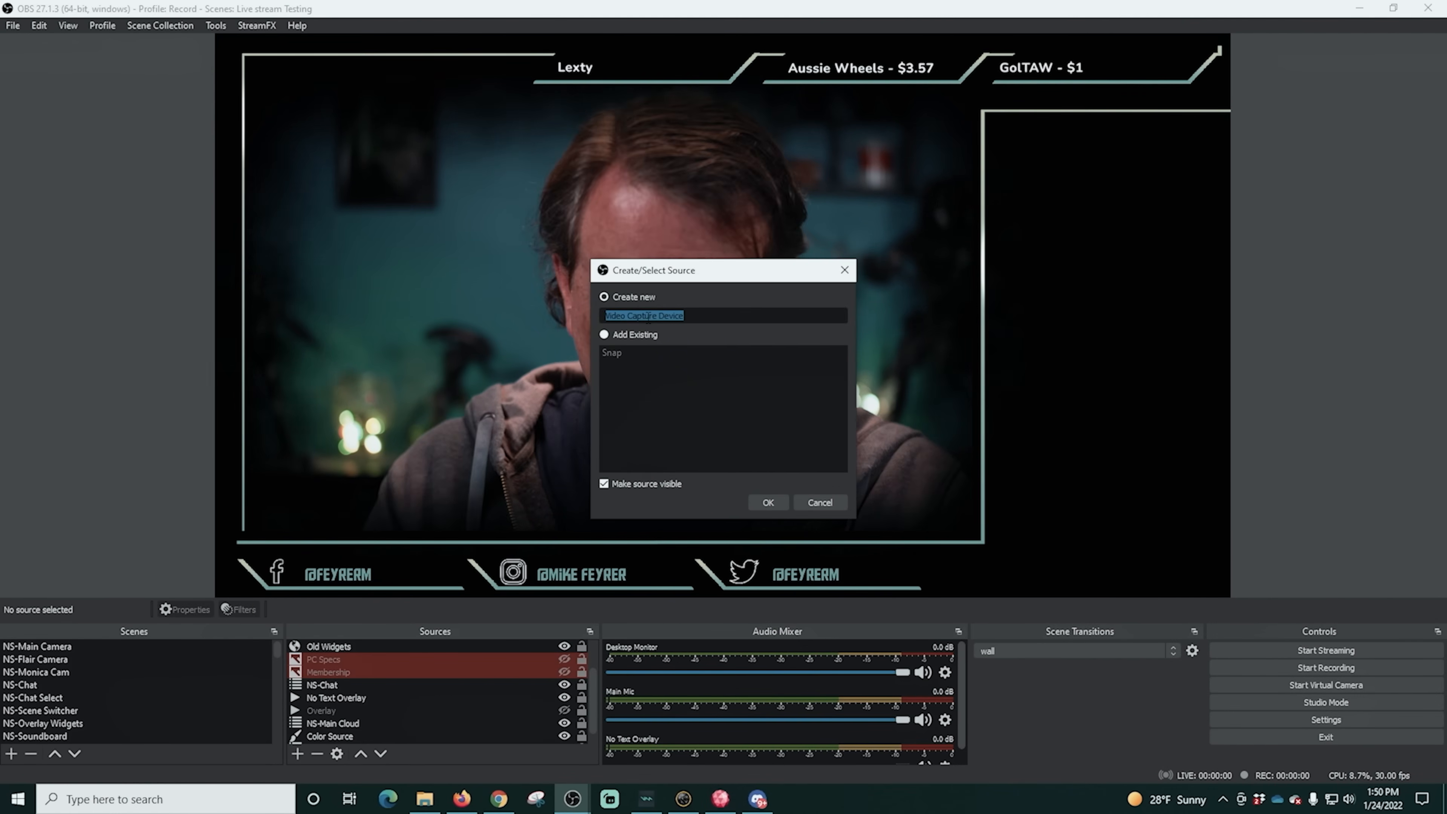
type("Poly")
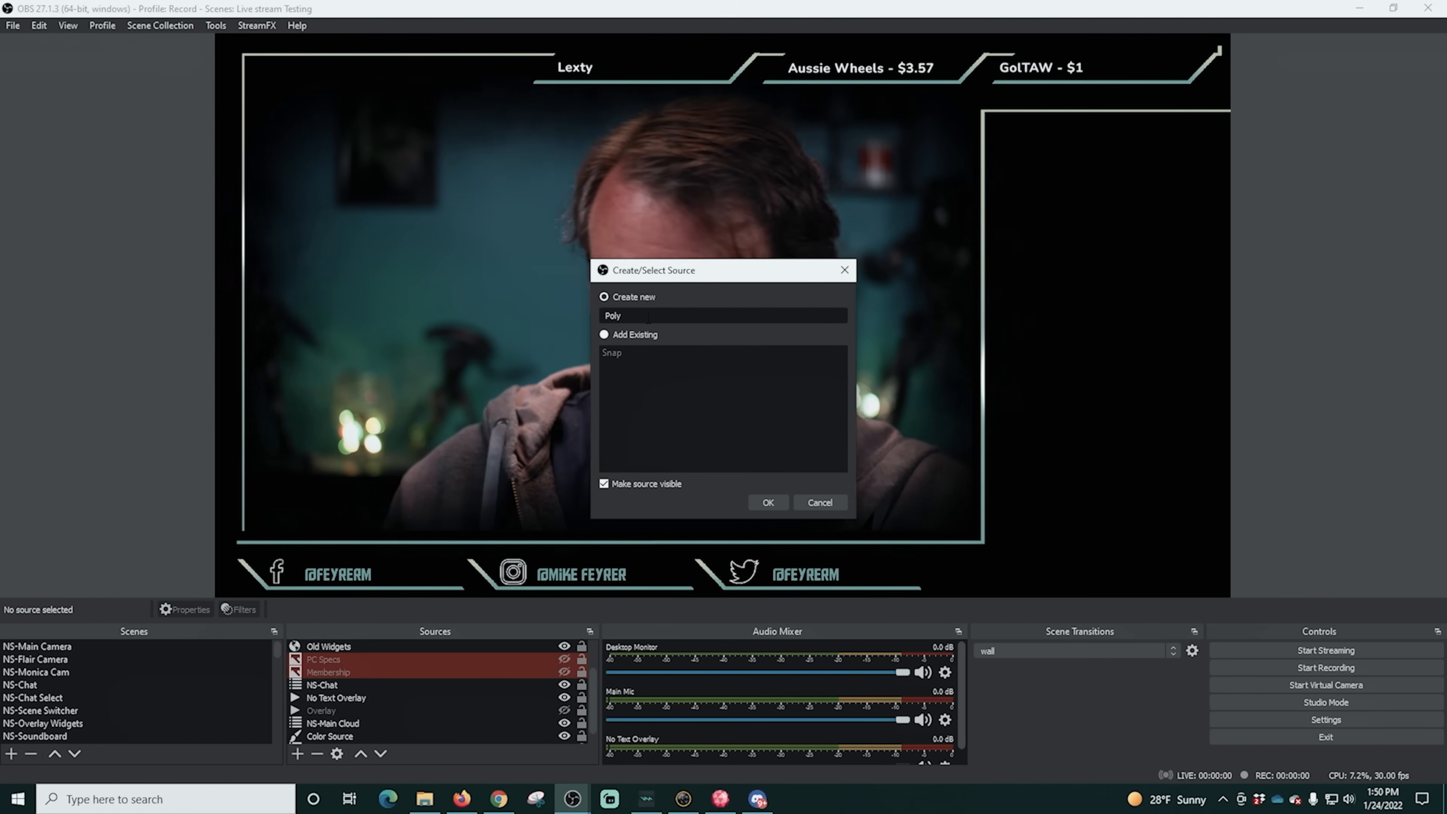
left_click(764, 501)
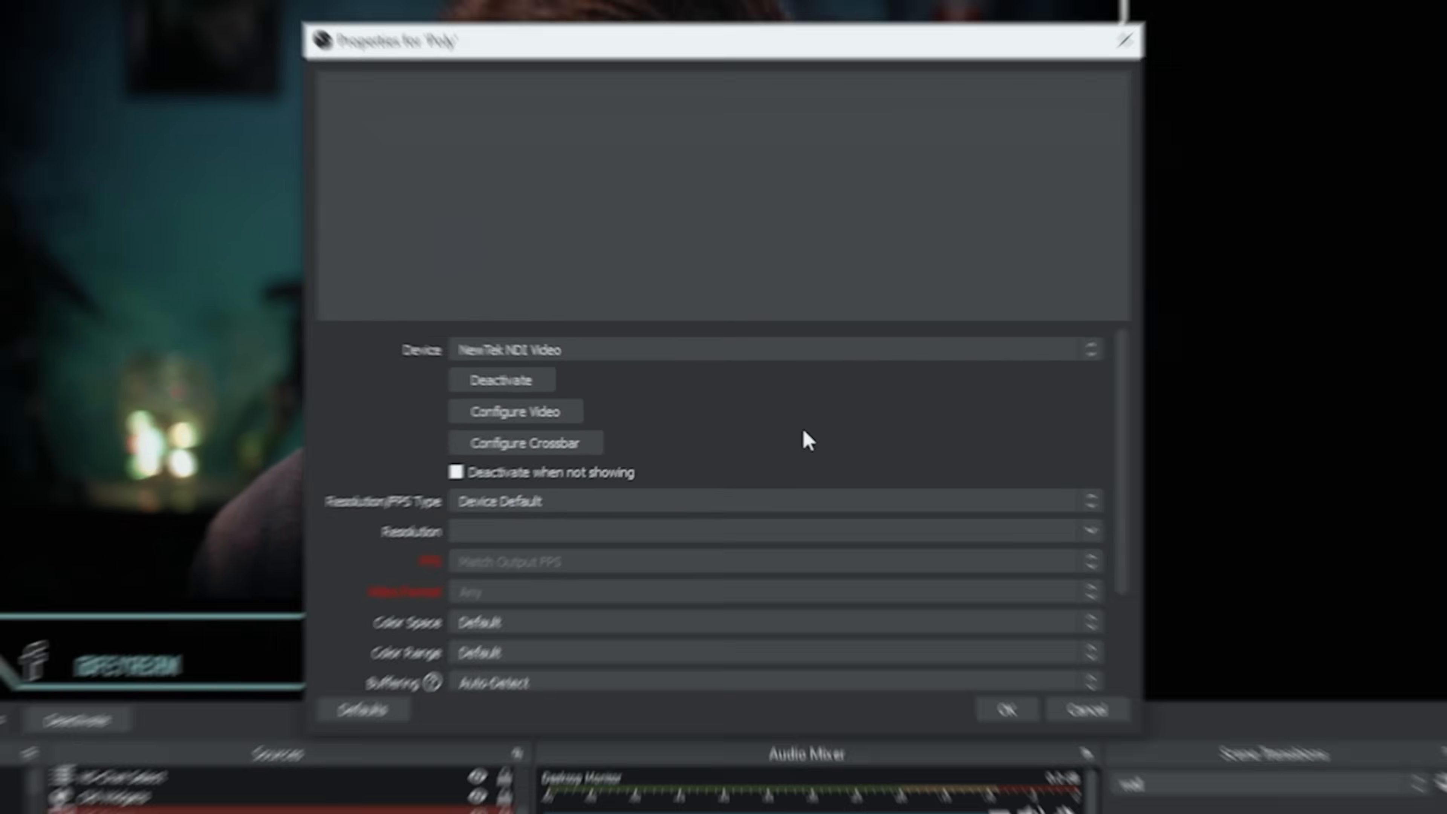
left_click(850, 347)
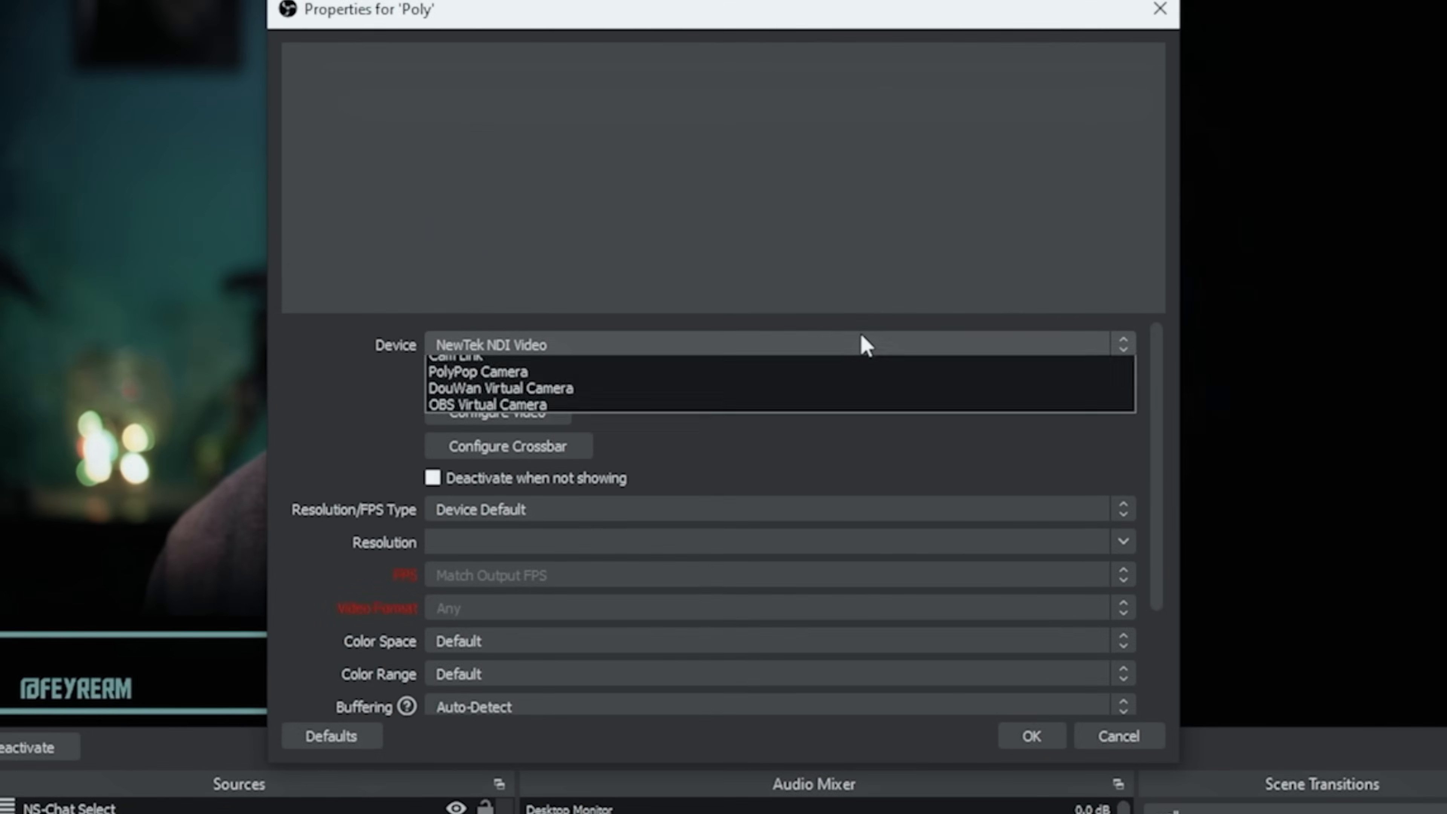
left_click(582, 425)
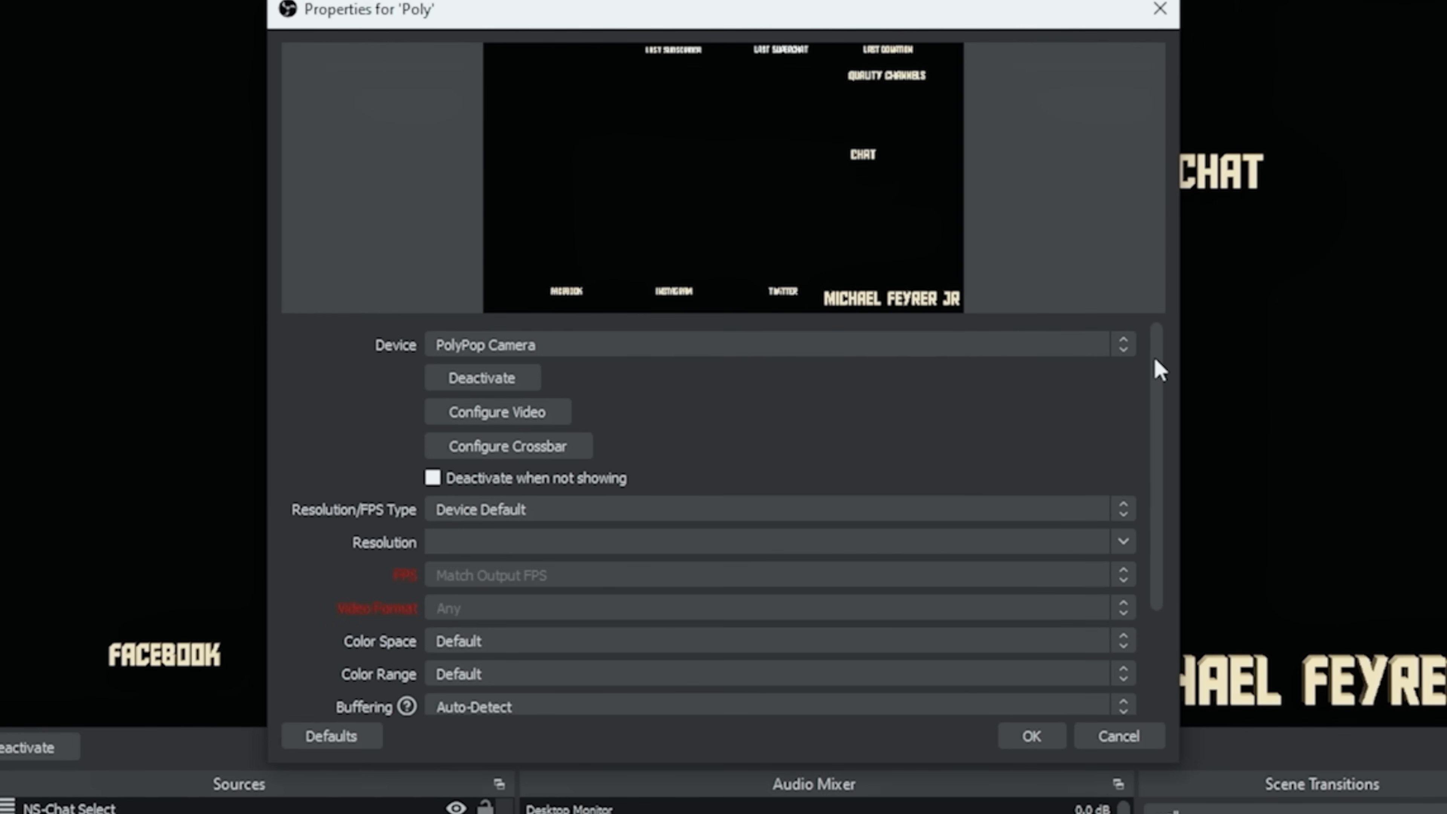
- Set the Poly source's Resolution/FPS Type to Custom and its resolution to 1920x1080
left_click_drag(1154, 356, 1160, 396)
left_click(1126, 458)
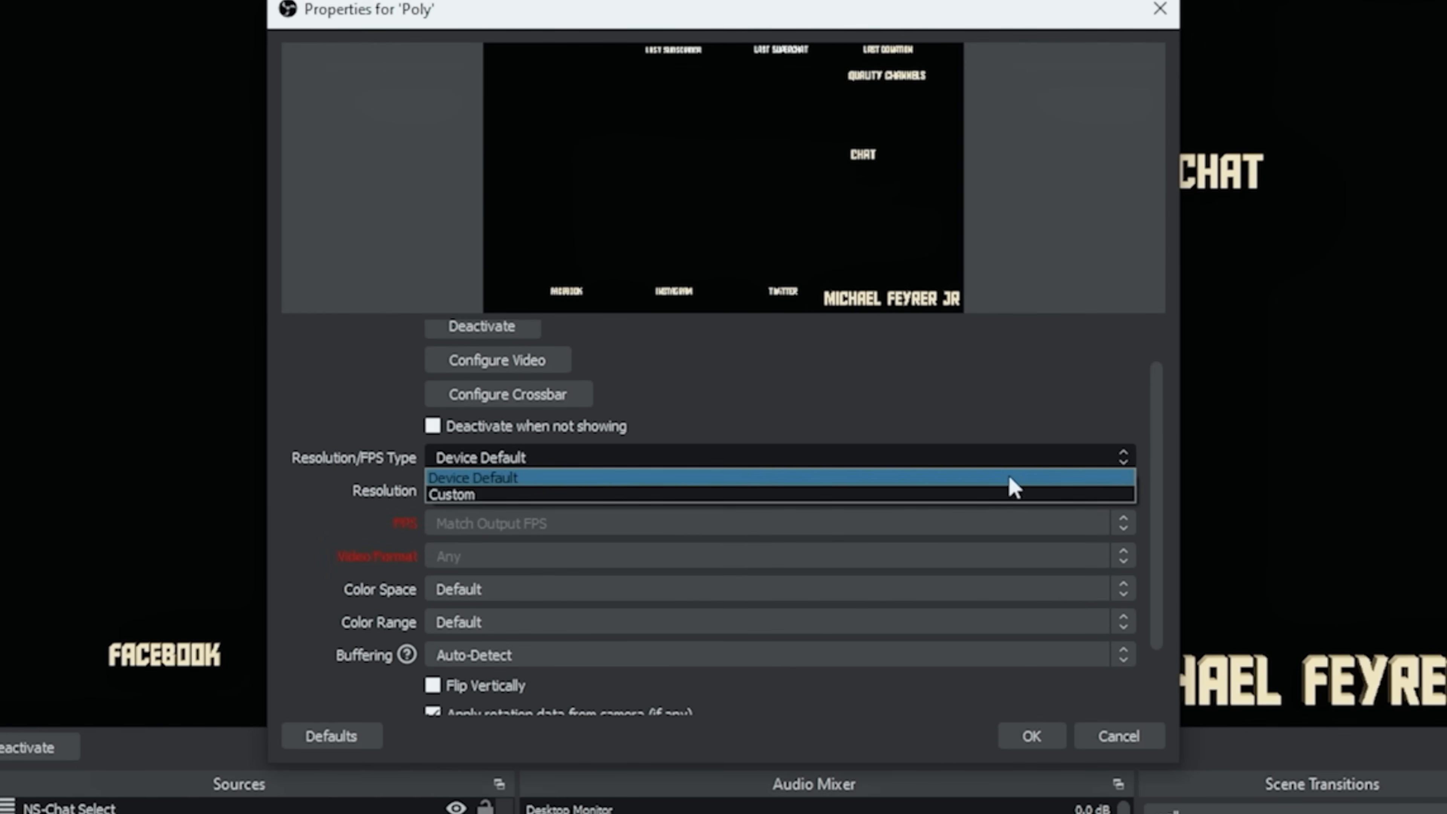
left_click(1011, 486)
left_click(1127, 489)
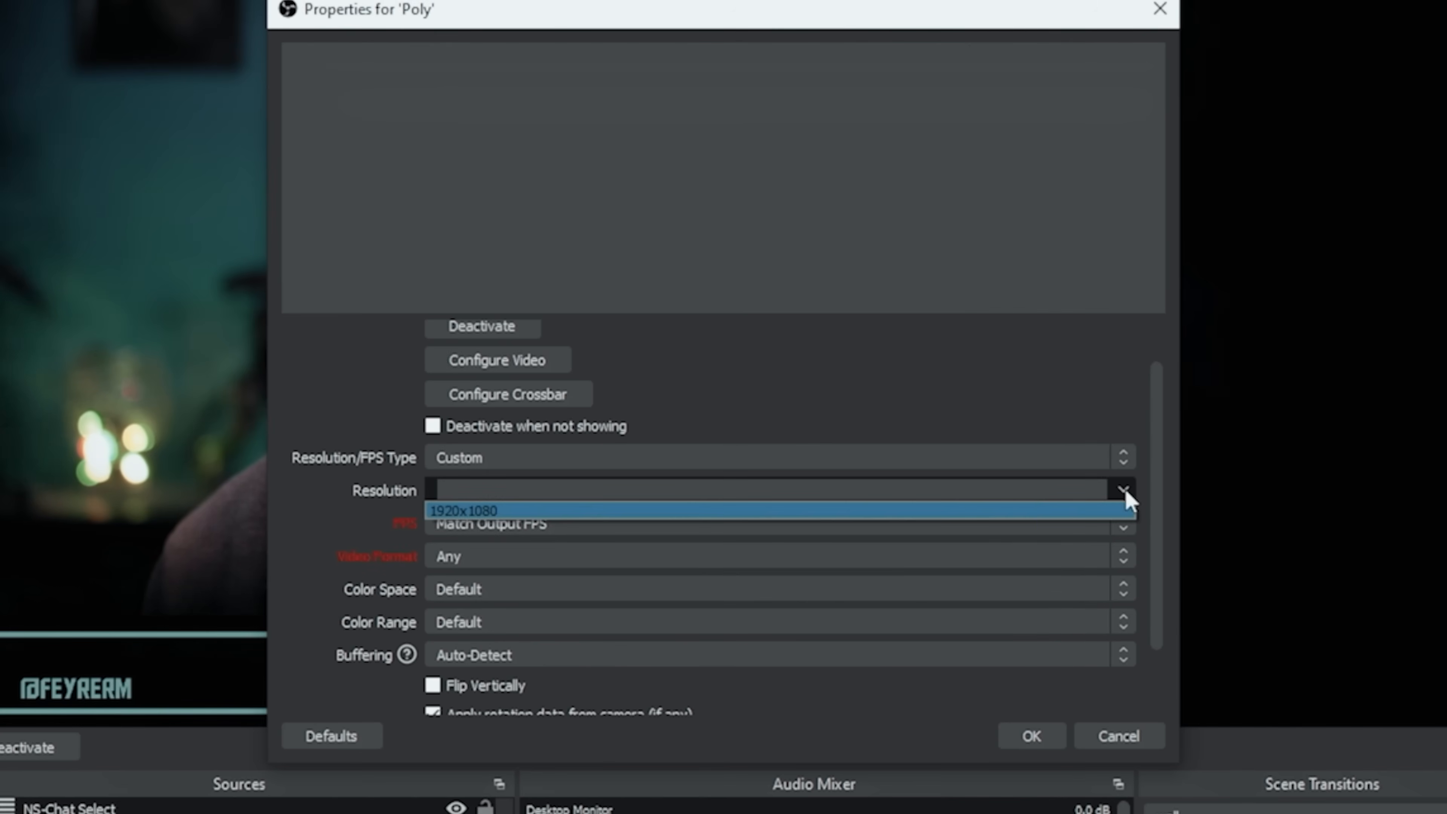
left_click(956, 511)
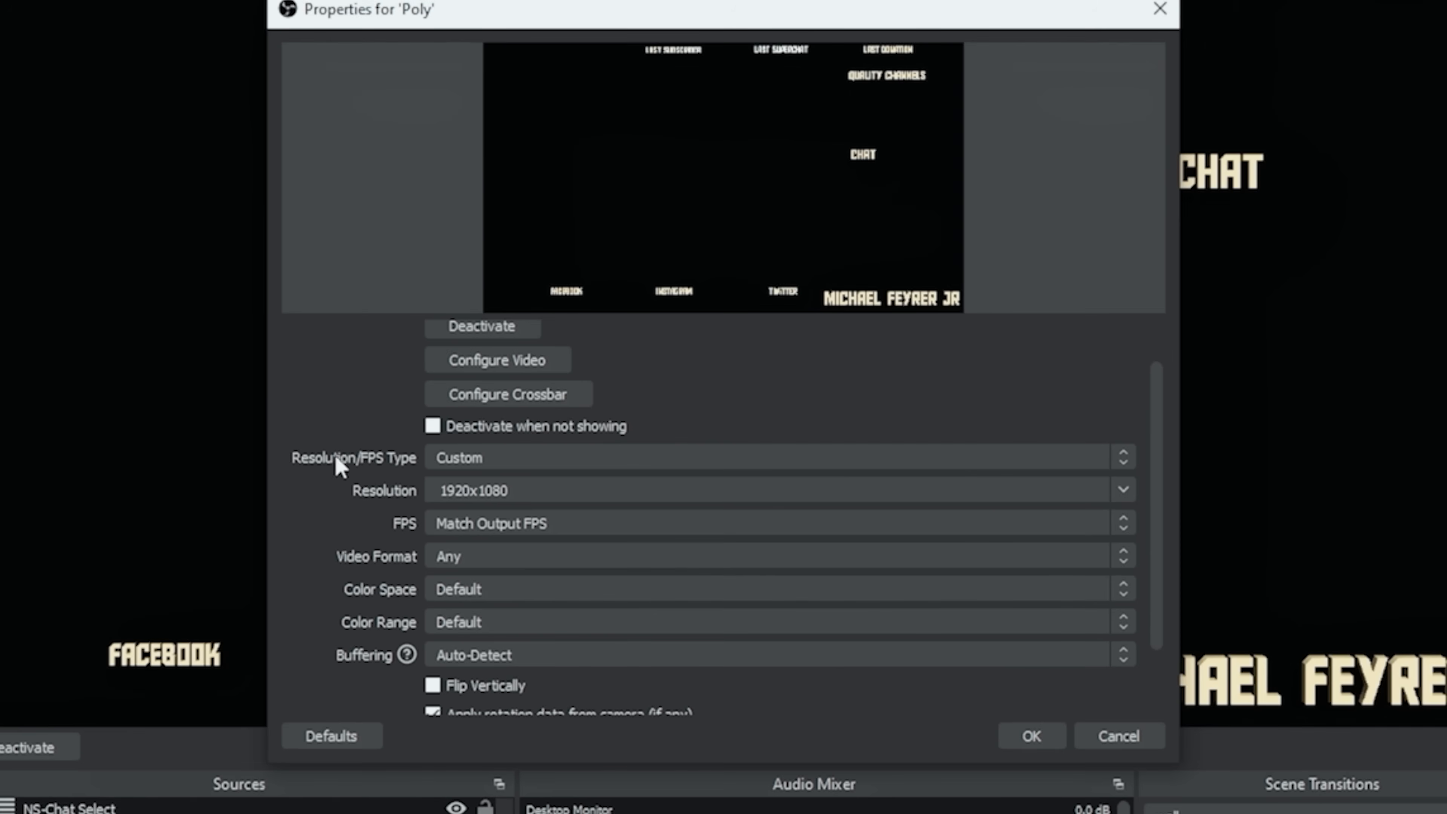
- Set the Poly source's video format to ARGB and accept its properties
scroll(341, 466, "down", 2)
left_click(433, 474)
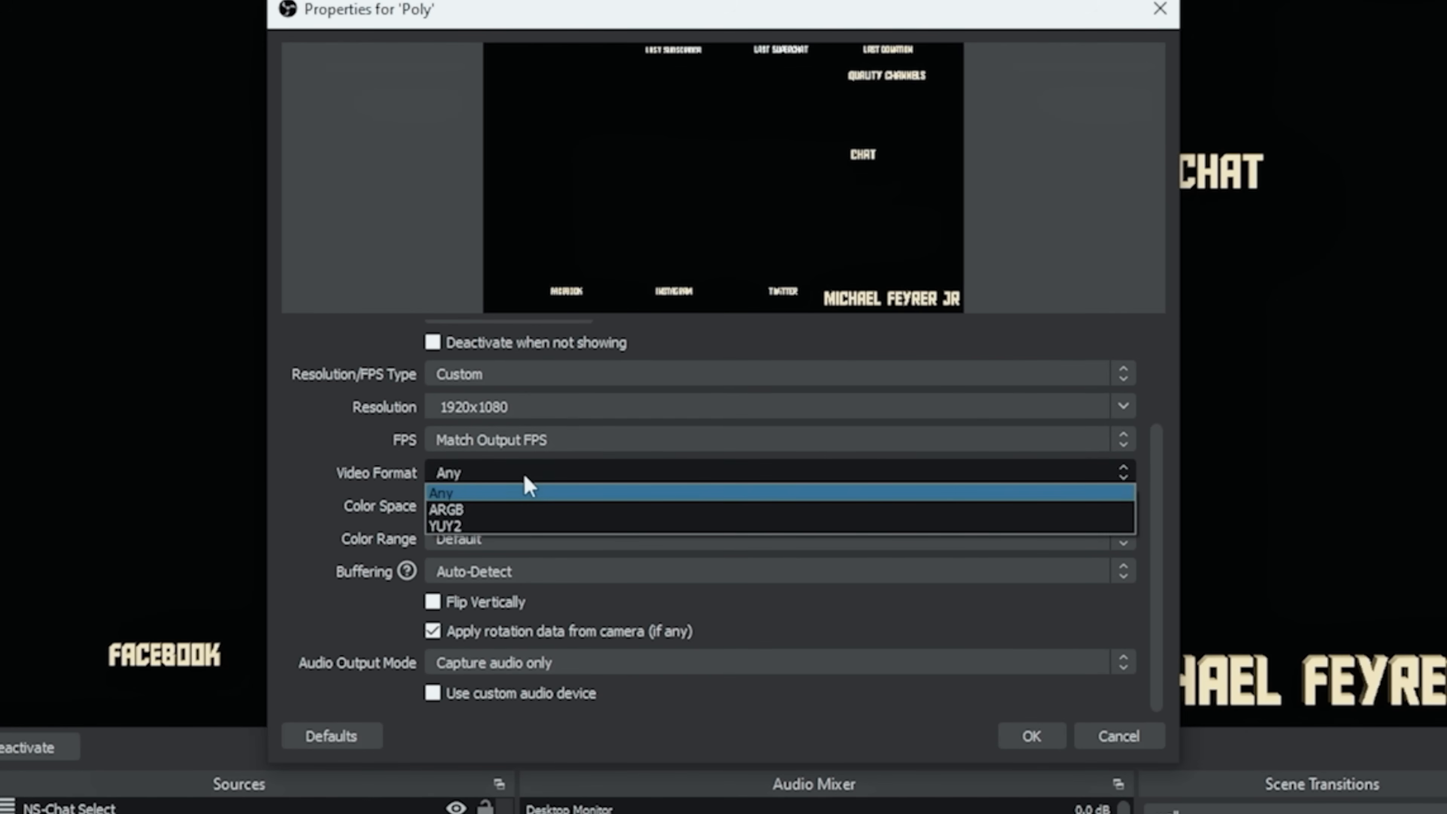
left_click(521, 510)
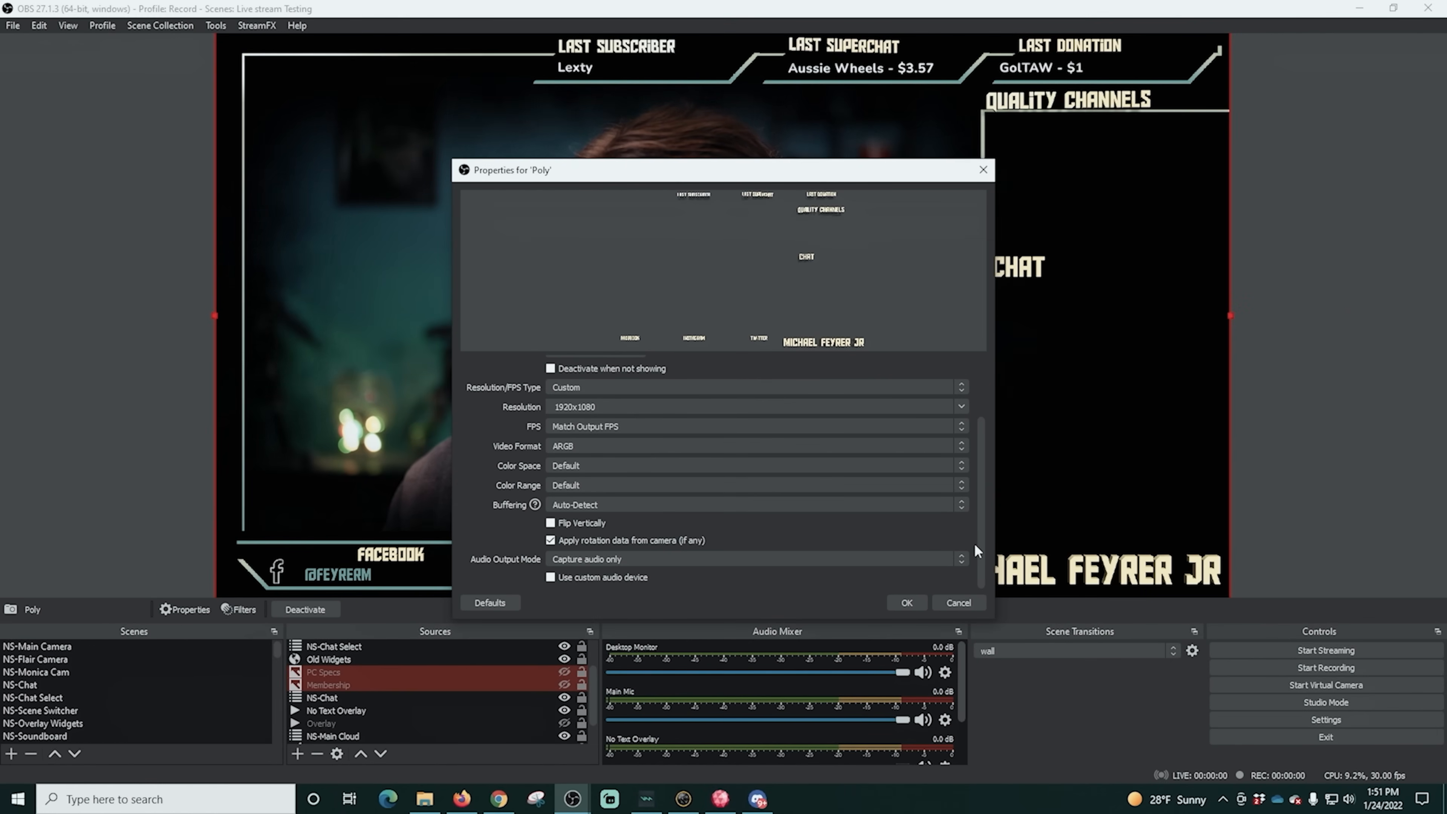
mouse_move(975, 534)
left_mouse_down()
mouse_move(960, 396)
mouse_move(957, 550)
left_mouse_up()
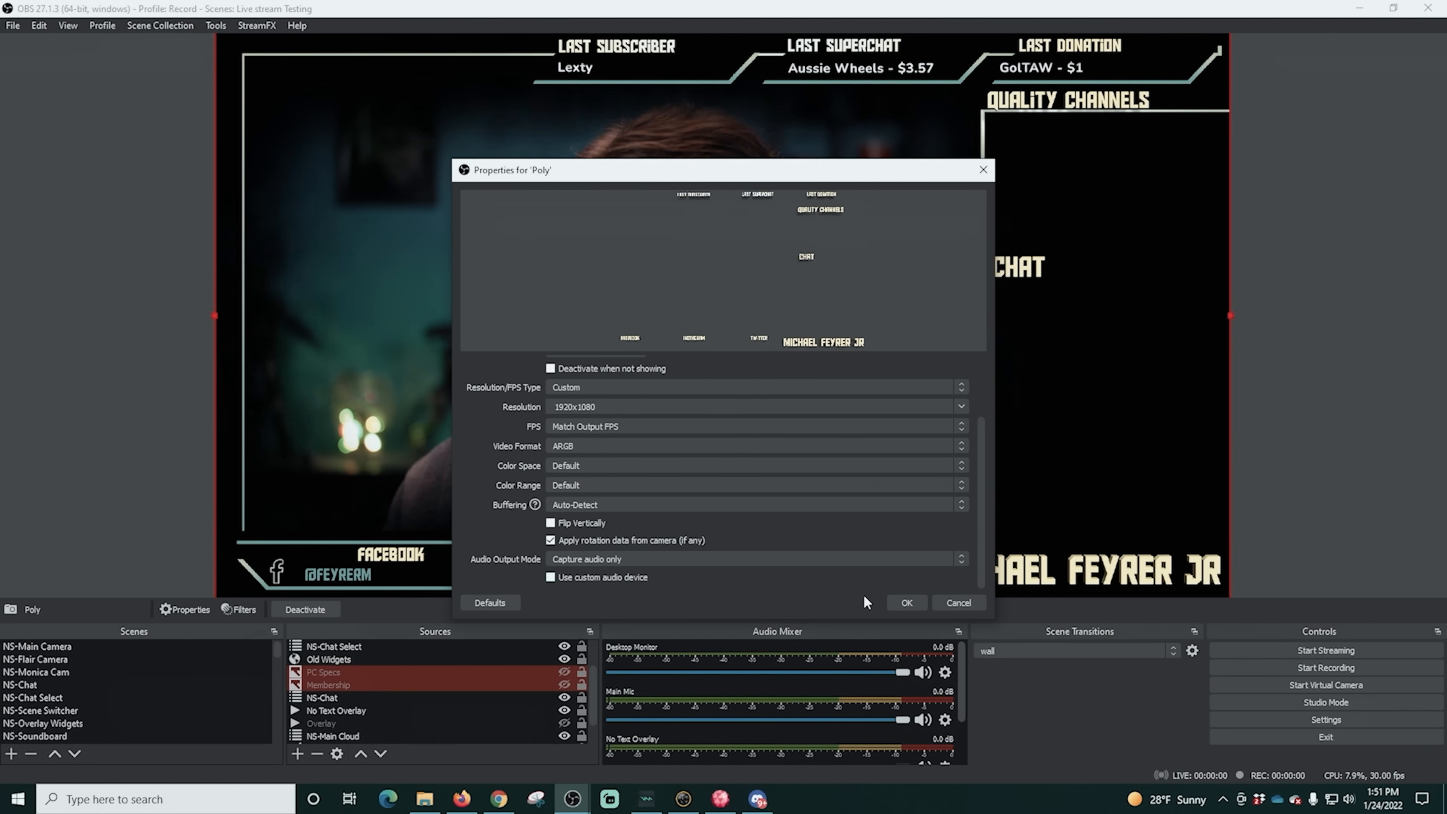
left_click(907, 603)
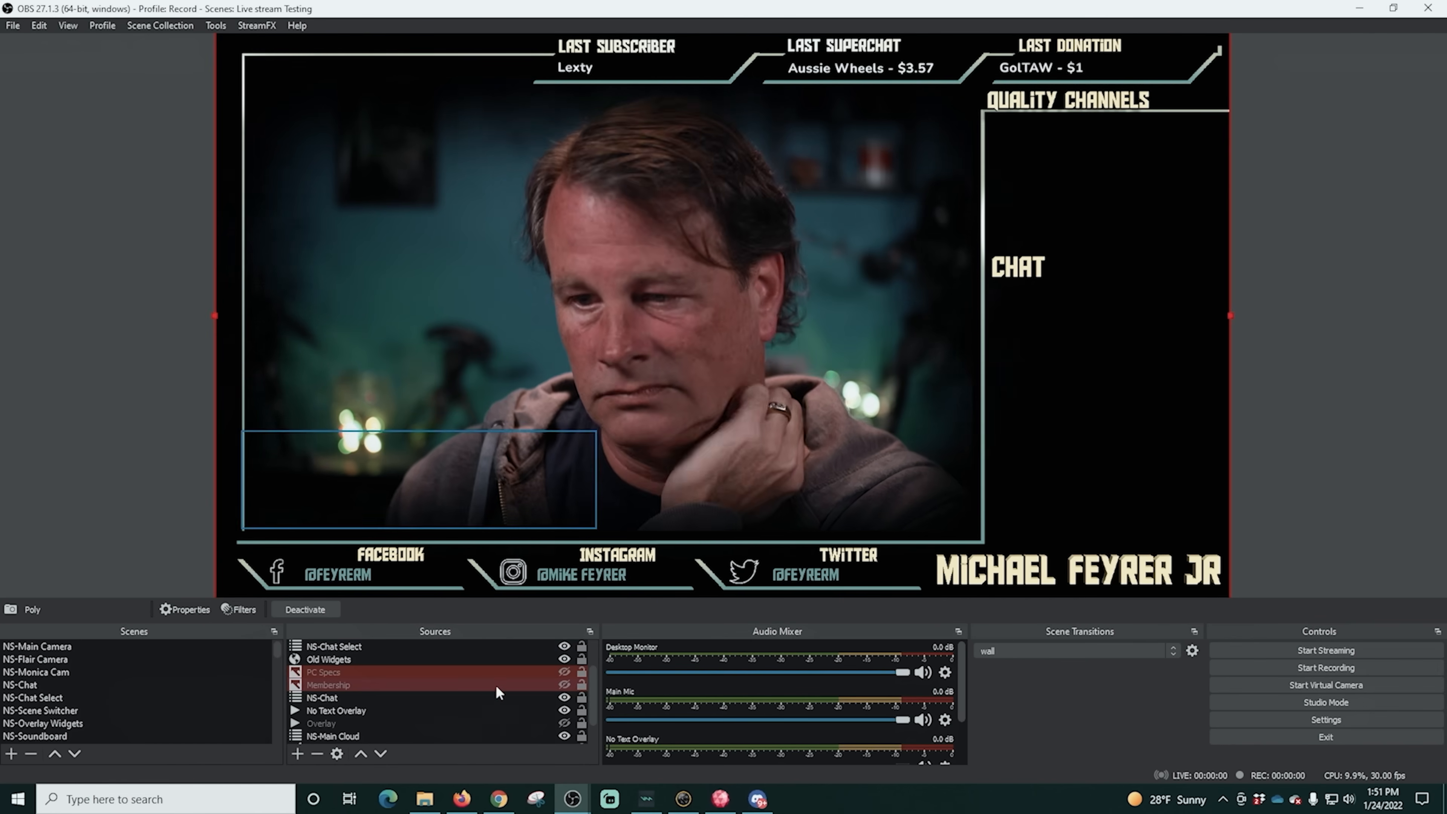
- Mute the Poly source in the audio mixer
scroll(662, 699, "down", 2)
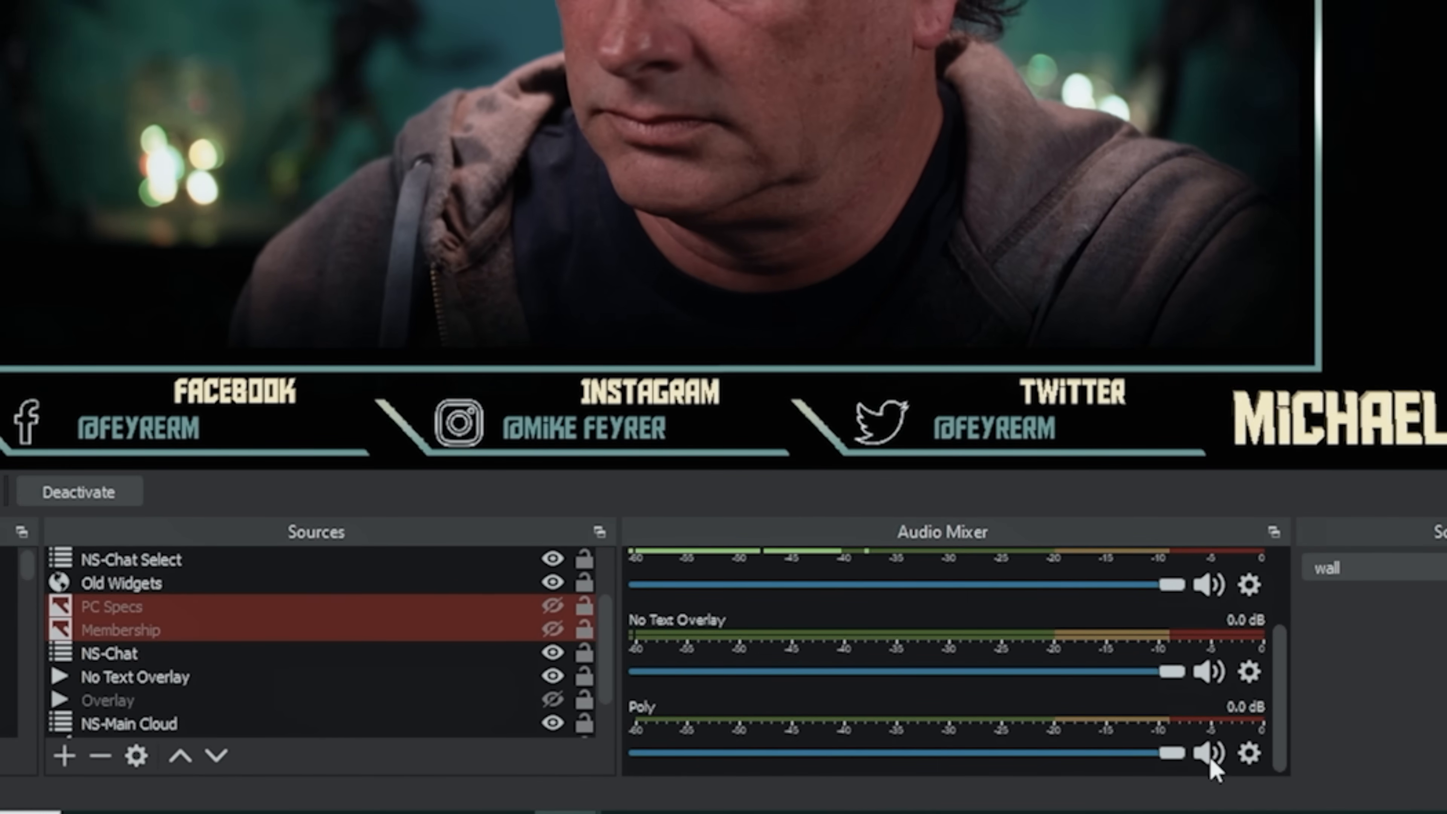
left_click(1199, 753)
scroll(942, 720, "up", 2)
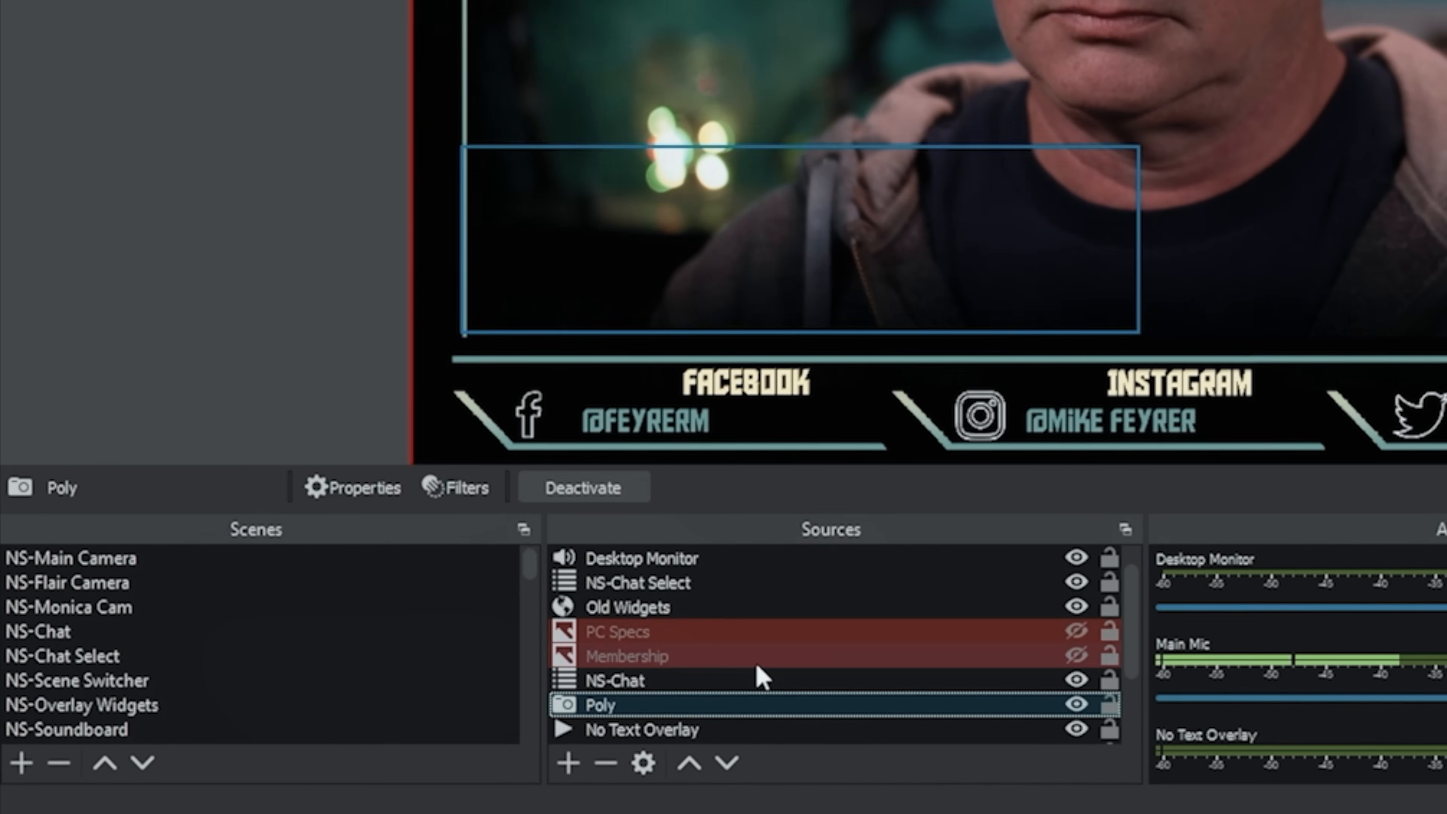
- Select the Tutorial scene in OBS, and switch to PolyPop to add a second scene
scroll(762, 677, "down", 1)
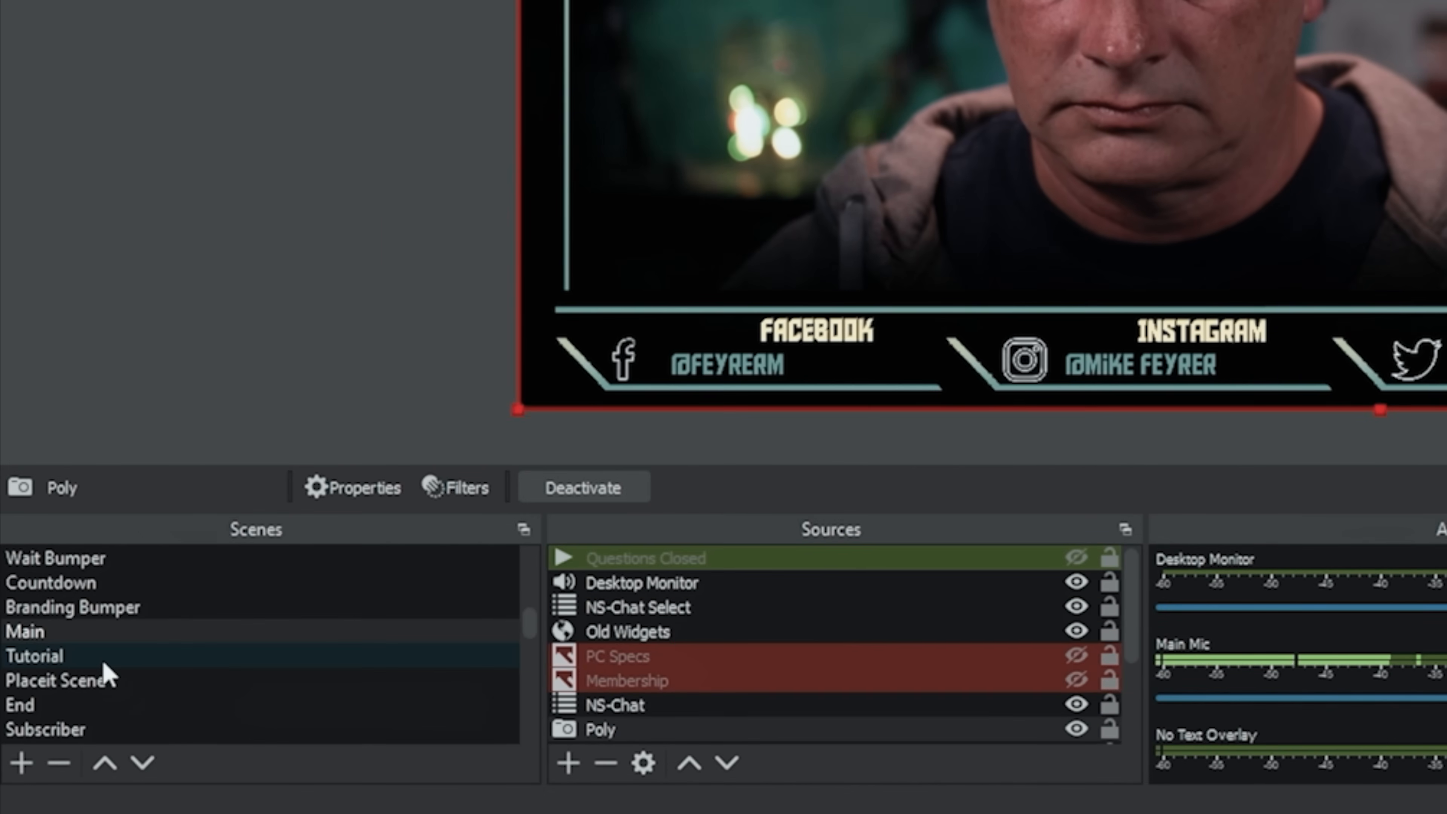
left_click(102, 657)
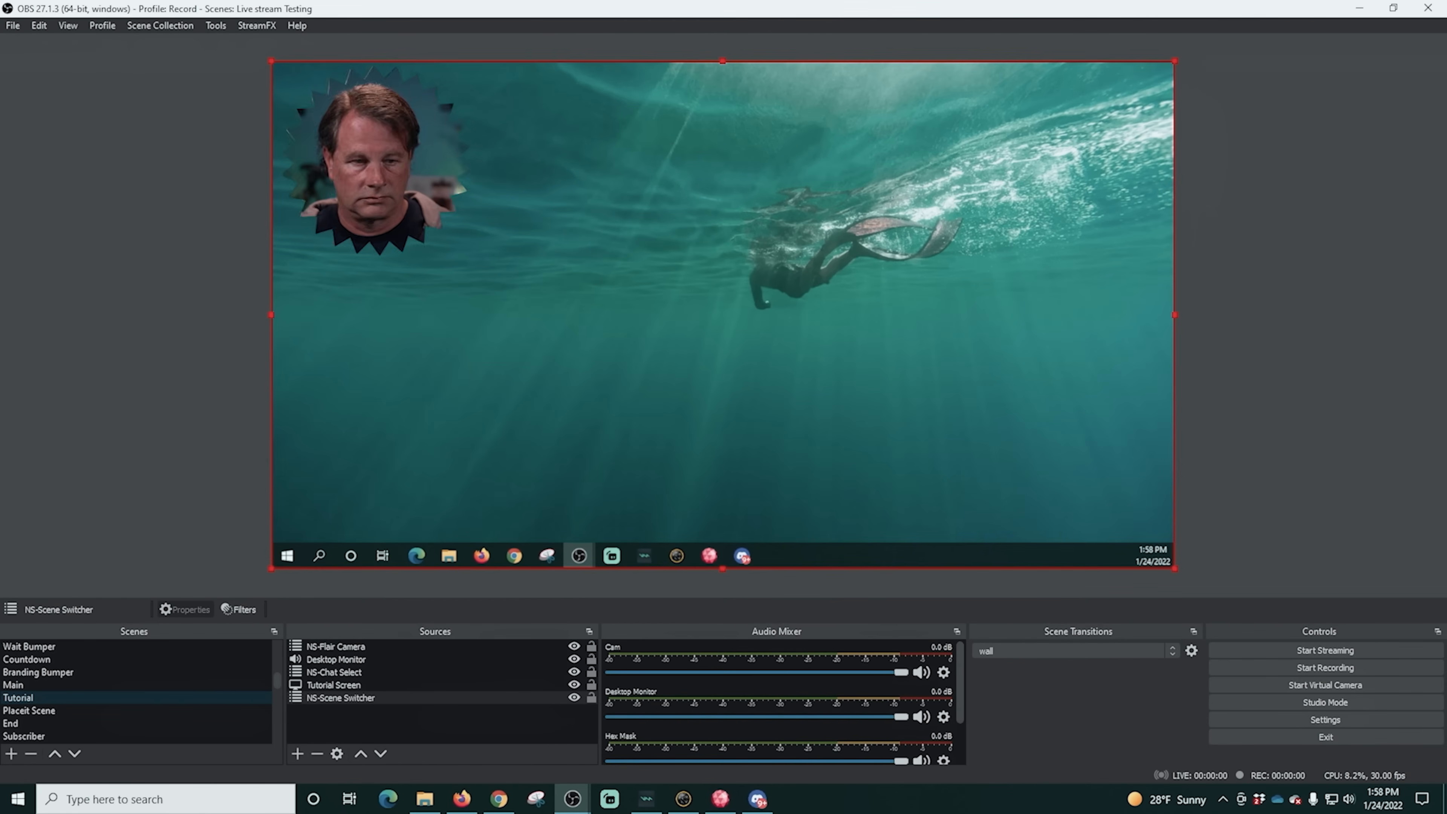
left_click(721, 799)
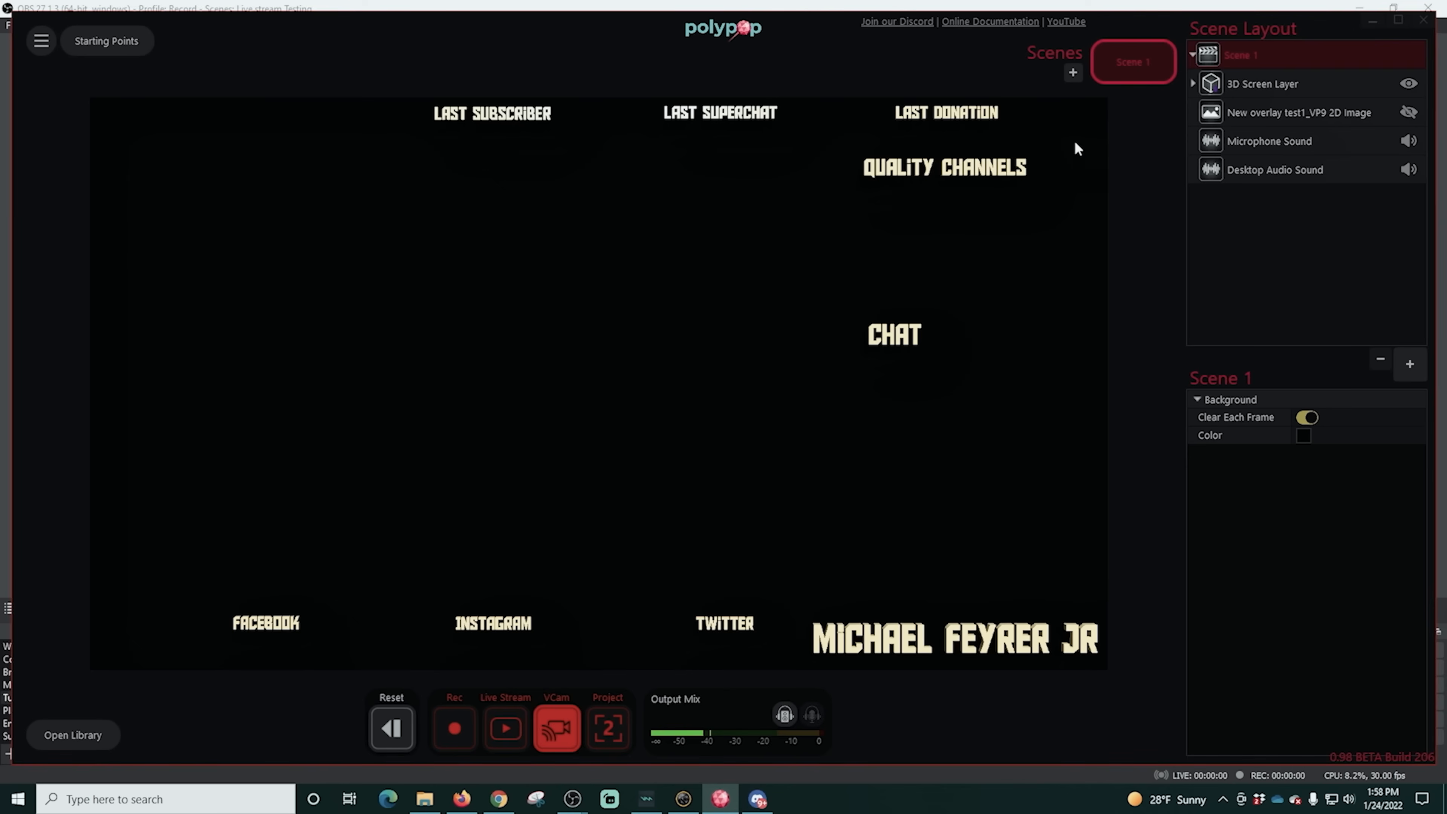
left_click(1073, 73)
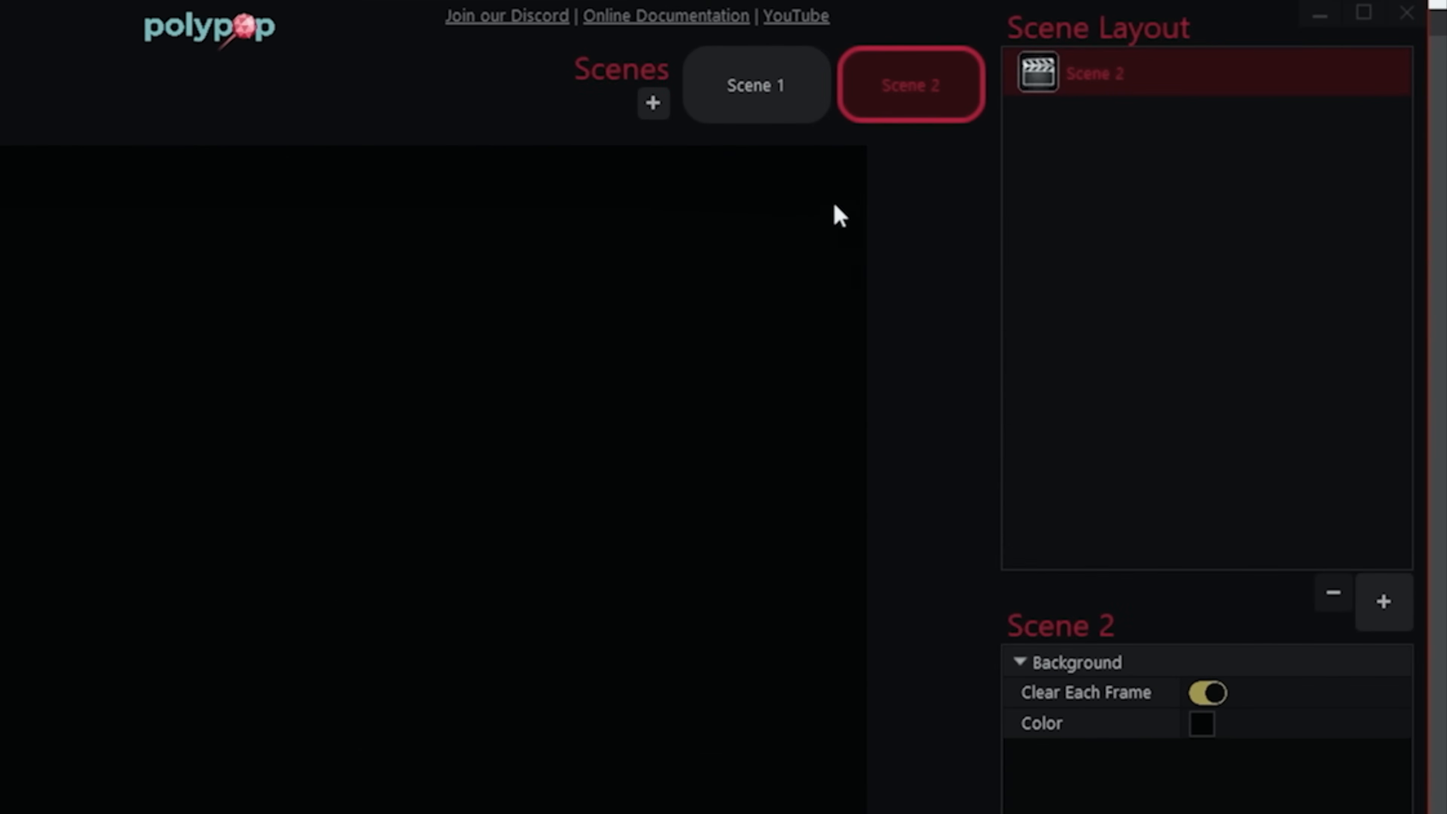
- Add a 3D Screen Layer to Scene 2 and copy the full-name 3D heading from Scene 1 into it
left_click(767, 97)
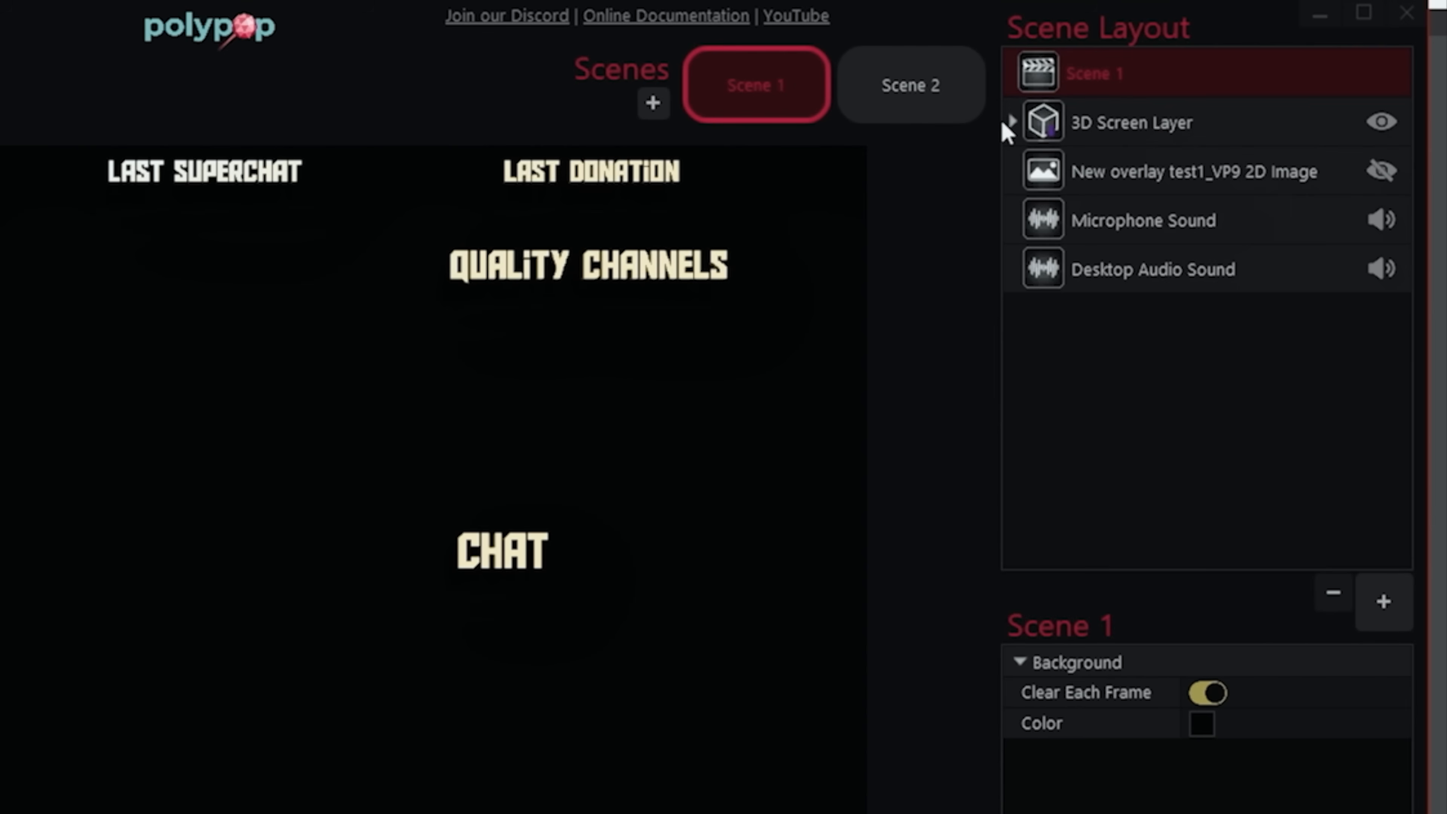
left_click(1012, 121)
left_click(1106, 174)
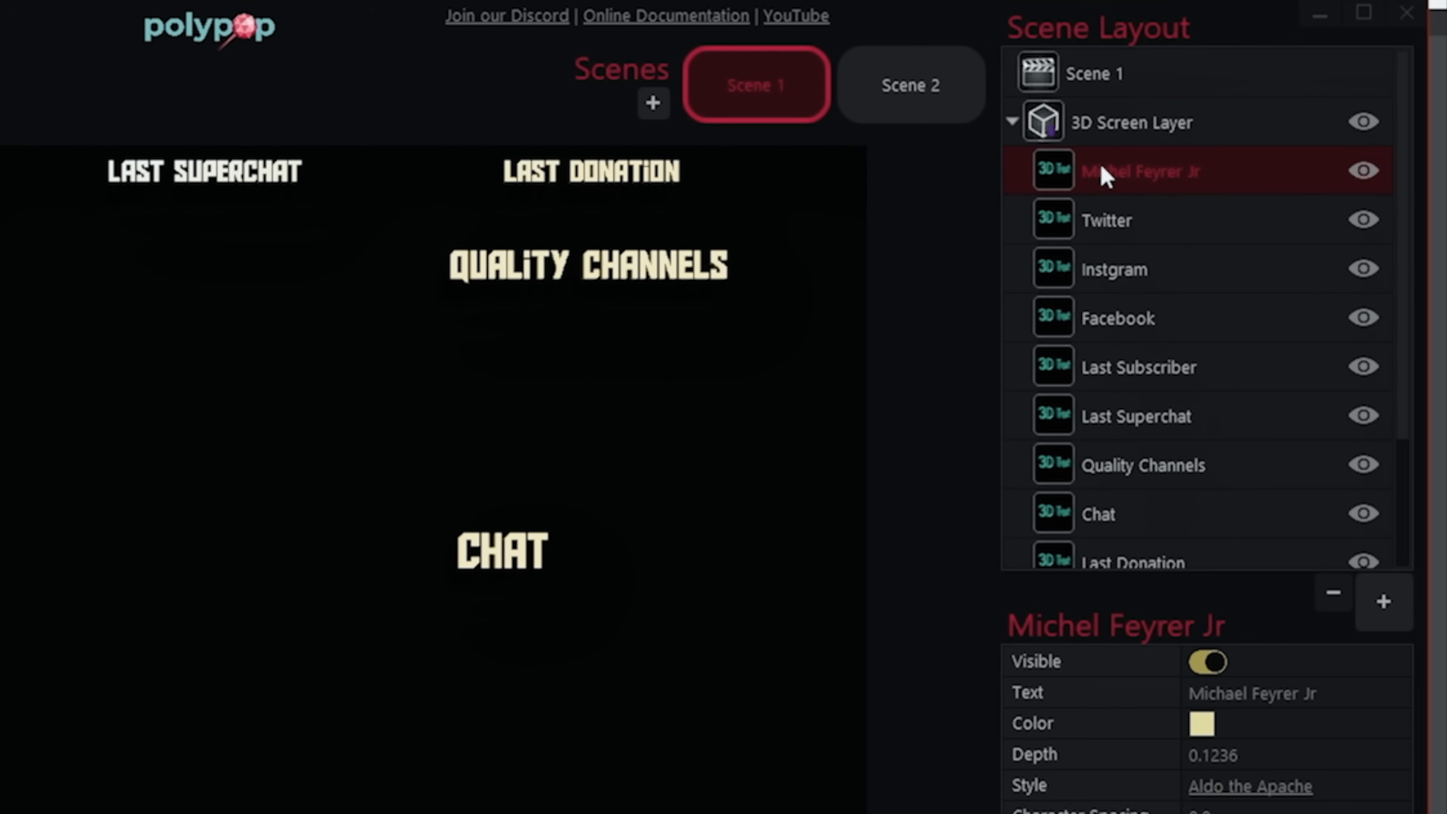
left_click(926, 106)
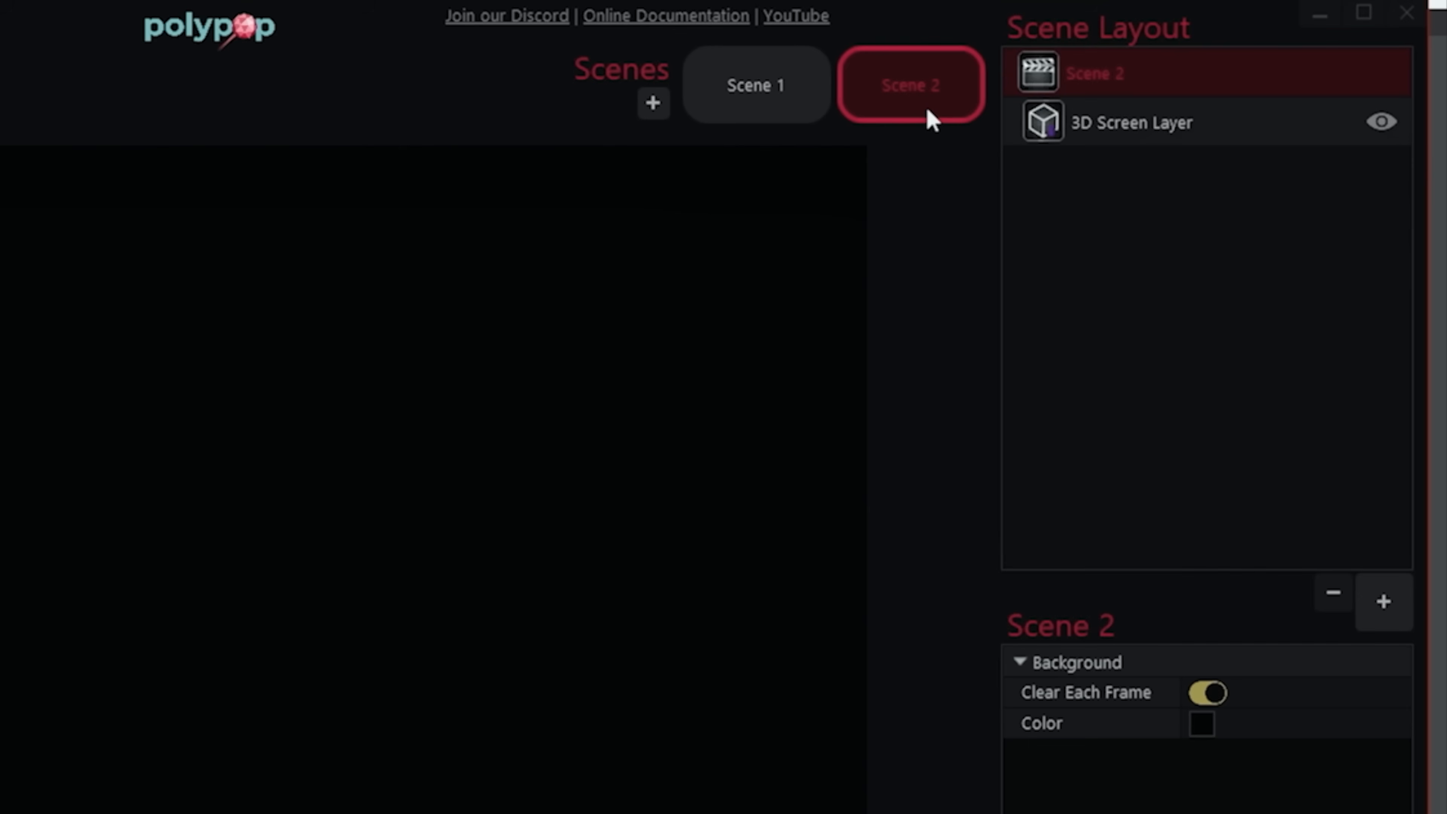
left_click(1147, 127)
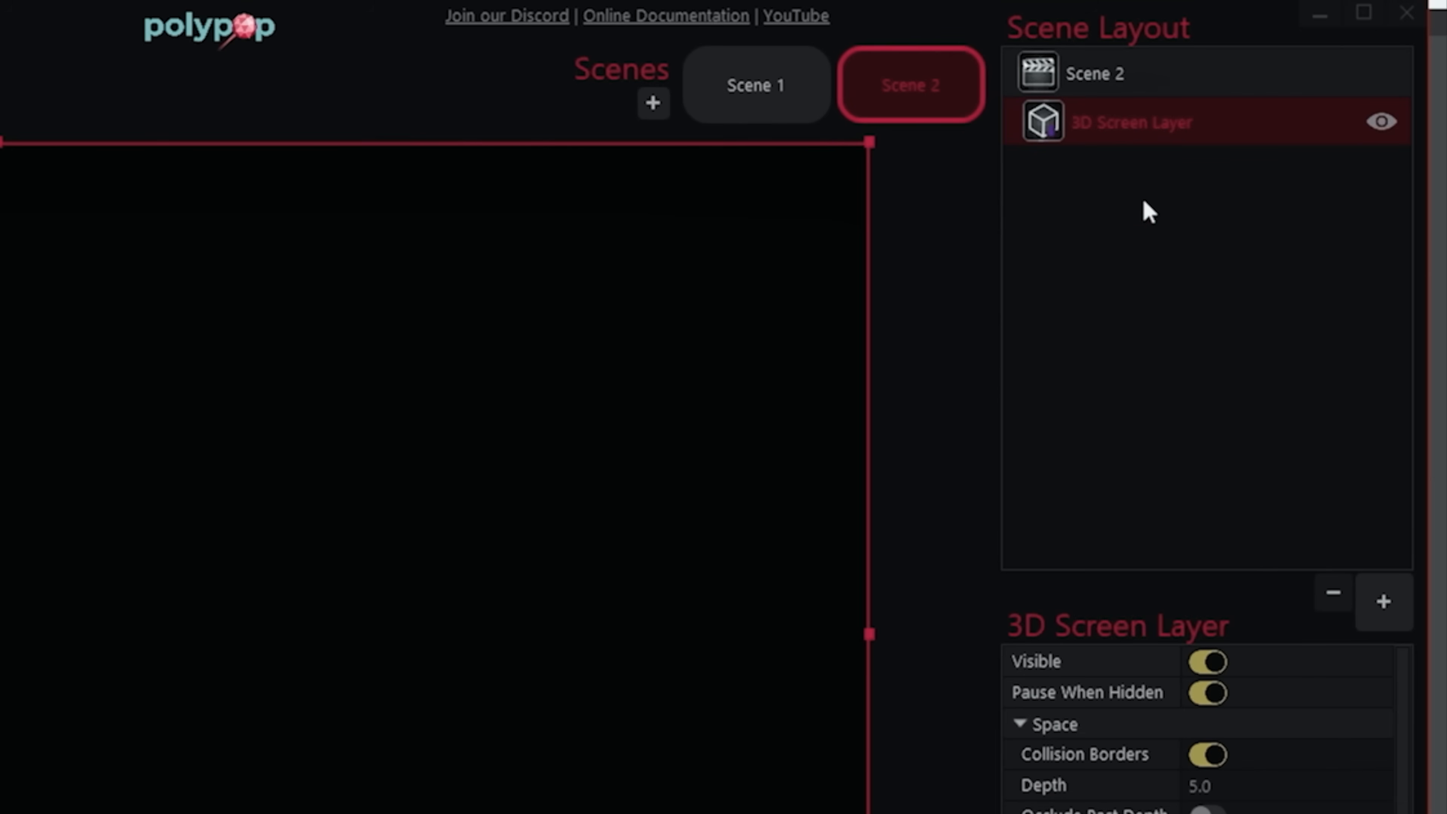
key("ctrl+v")
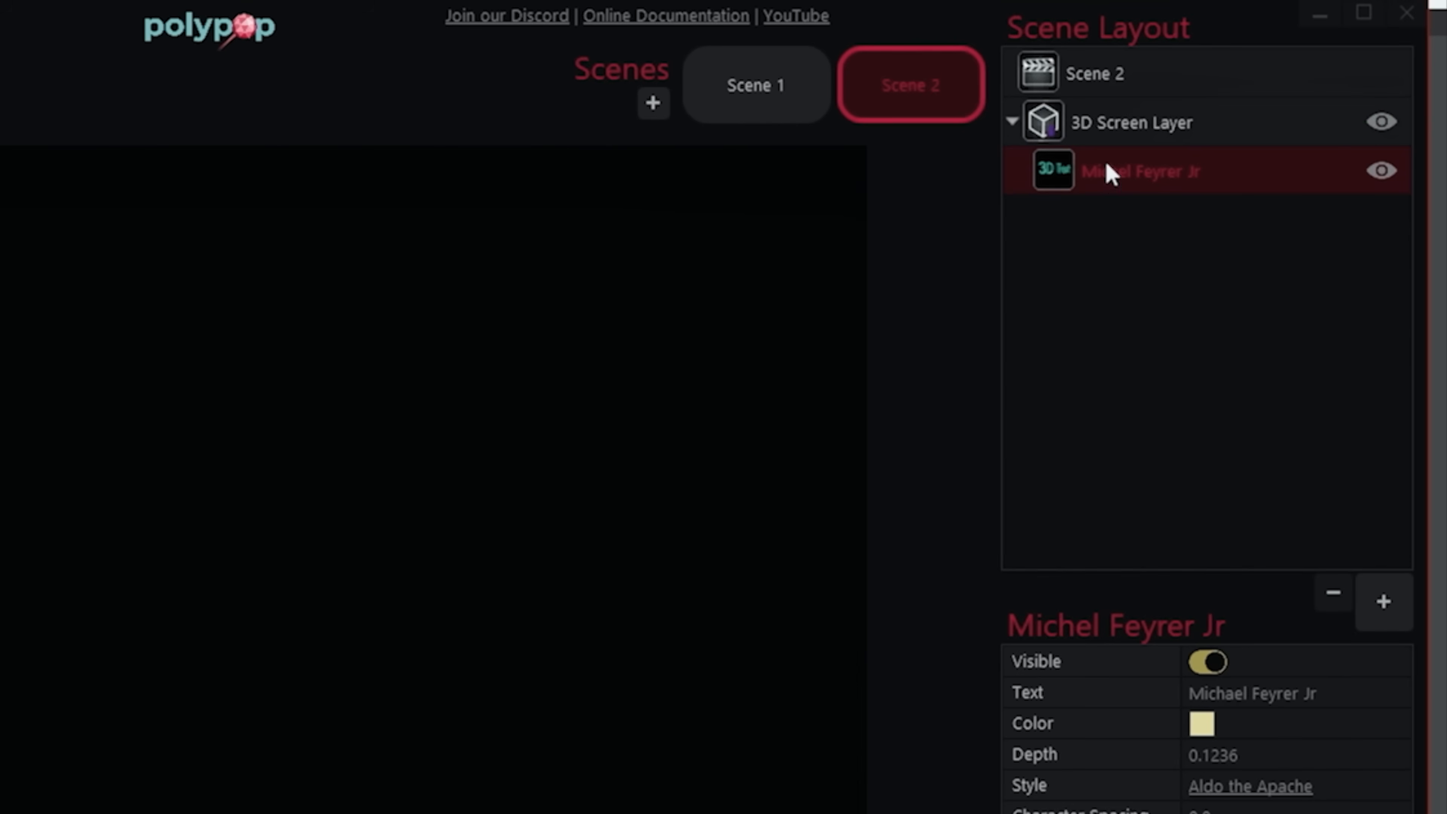
- Turn the copied heading into a Tutorial title at the top centre of Scene 2 and scale it to 0.7
left_click_drag(987, 641, 626, 137)
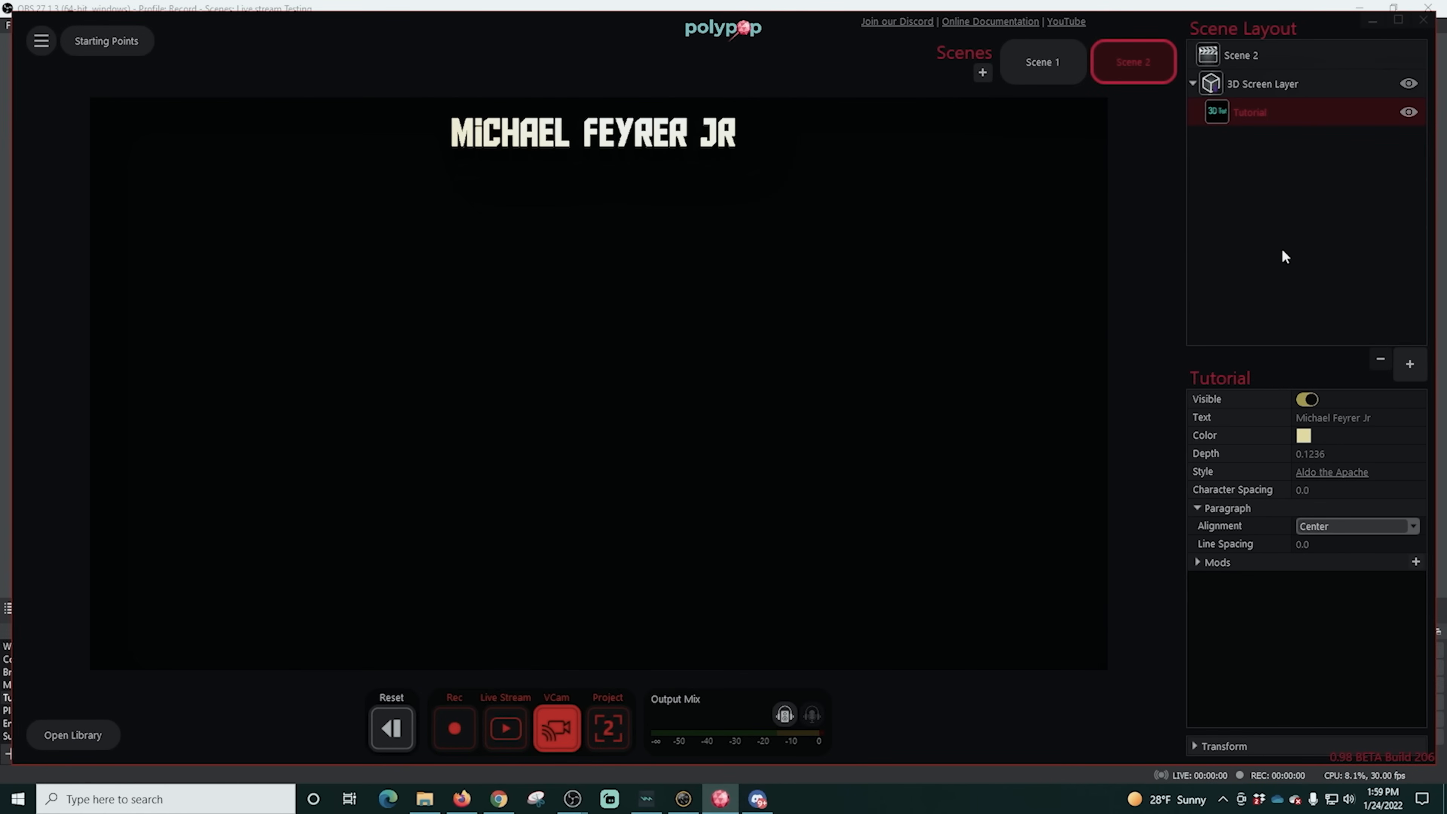
type("Tutorial")
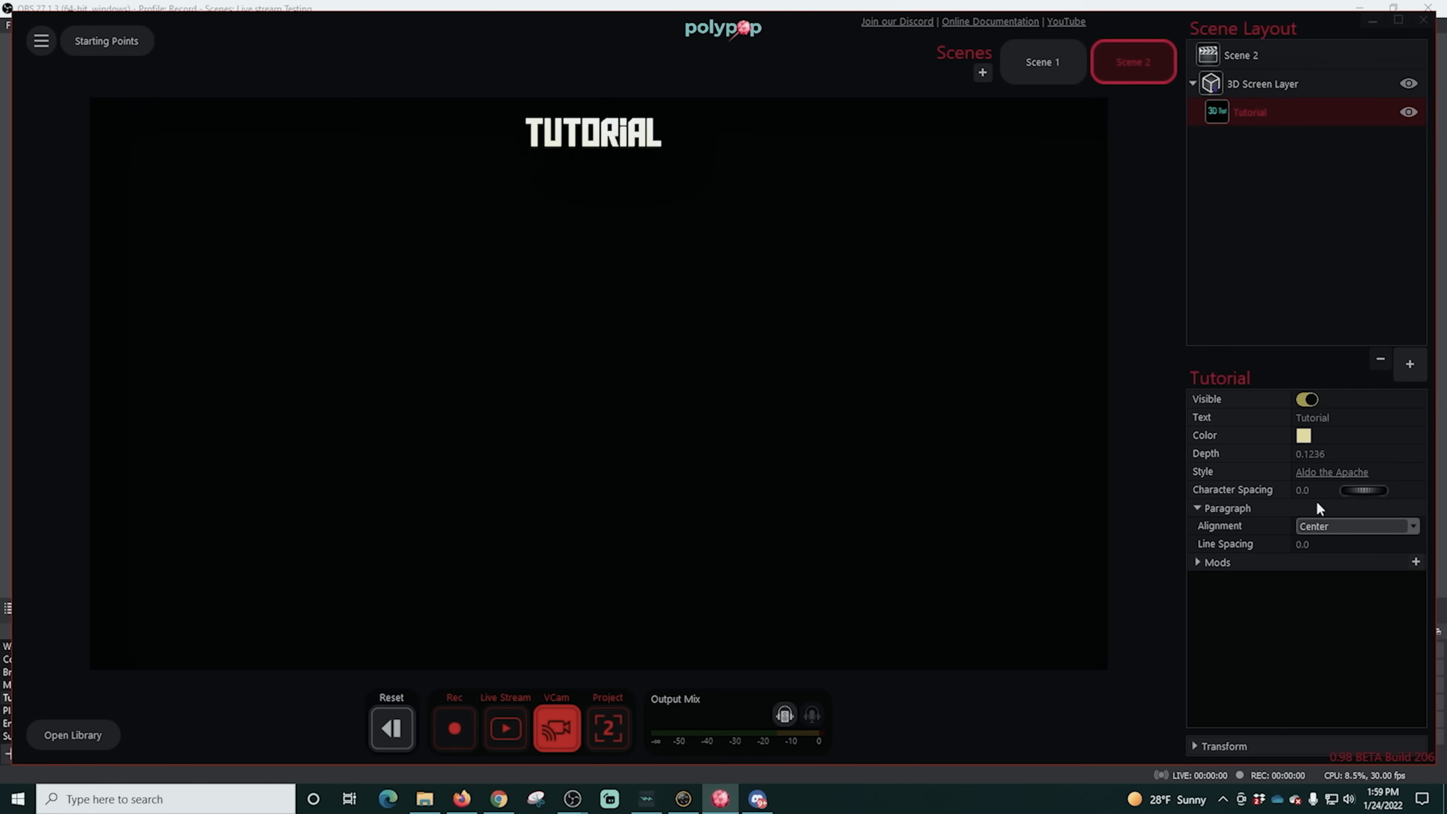
left_click(1195, 750)
left_click_drag(1364, 730, 1373, 730)
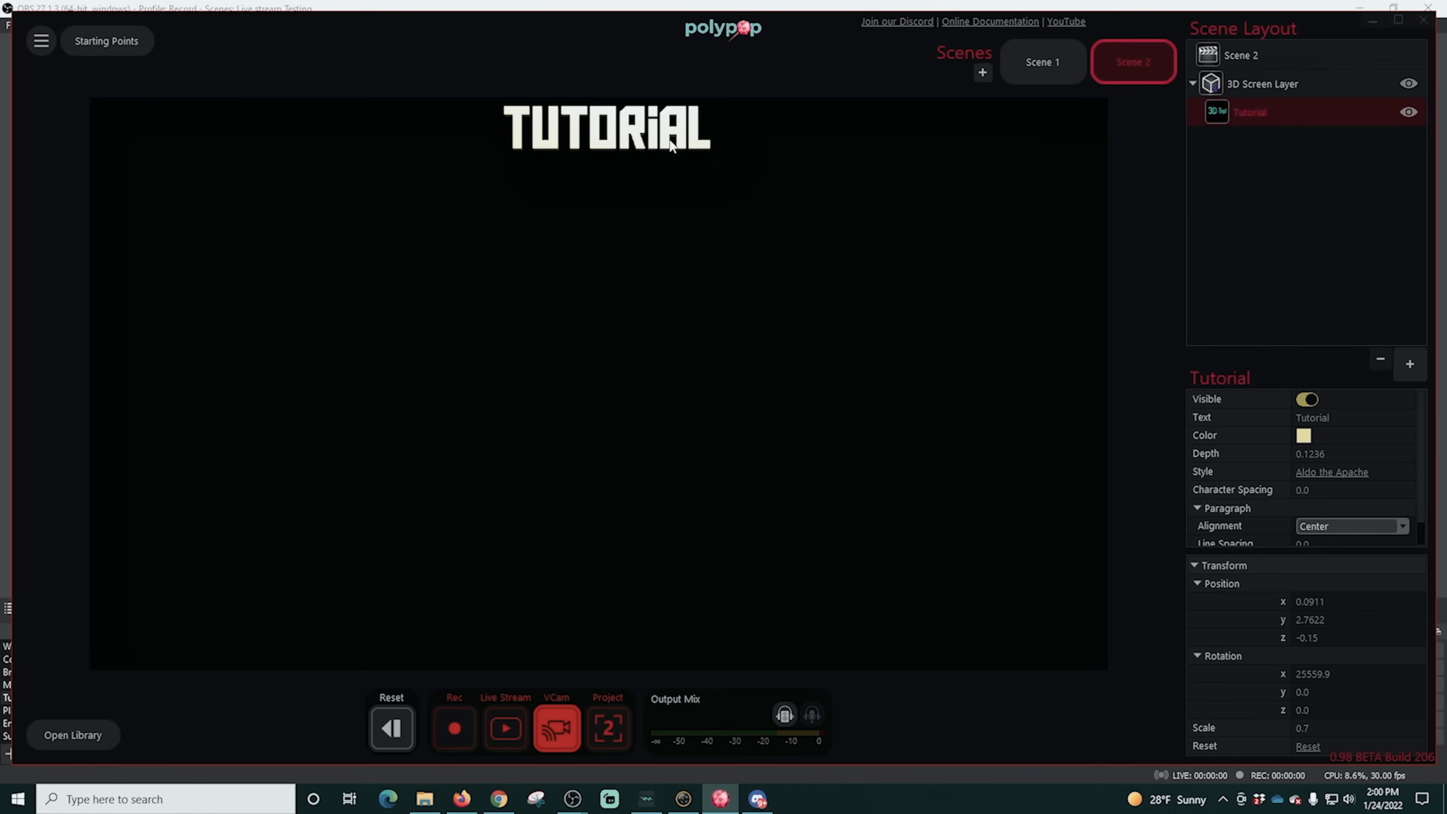
- Add a Repeating Alert with about 36.64 s interval and 29.17% randomness, link it to the Tutorial text's Spin action, and test it
left_click(1195, 566)
left_click(1196, 562)
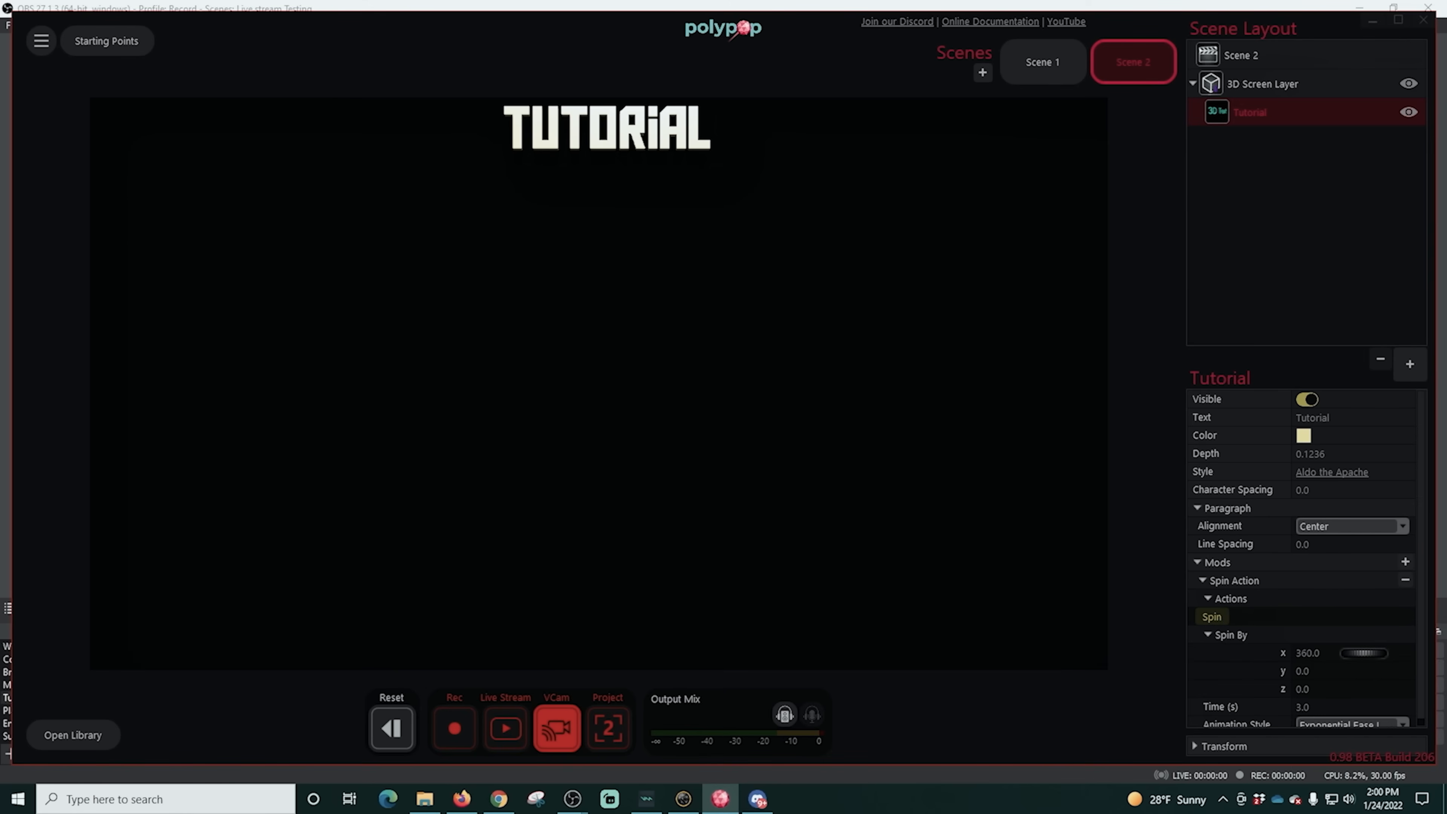
mouse_move(86, 732)
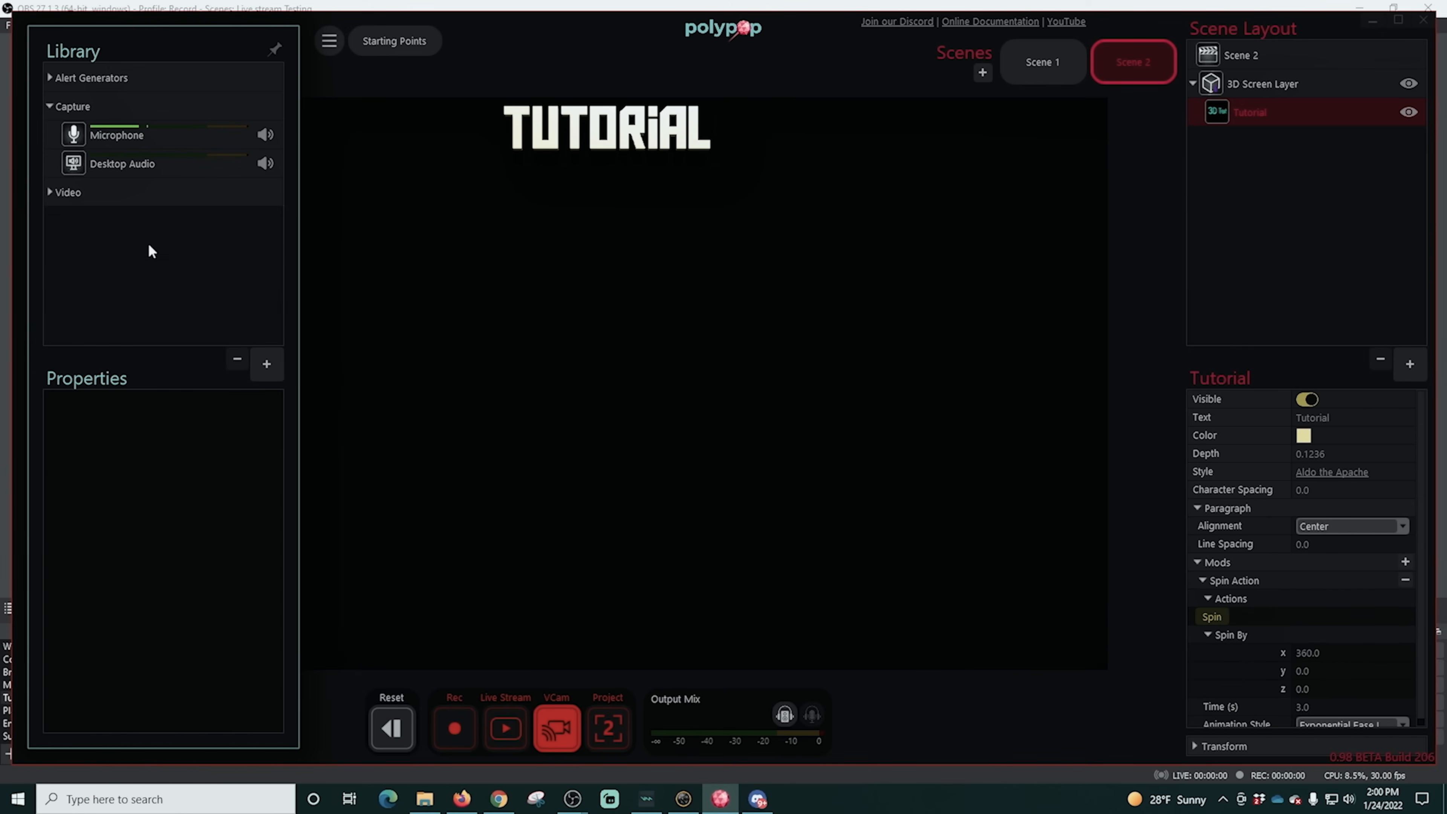
left_click(268, 365)
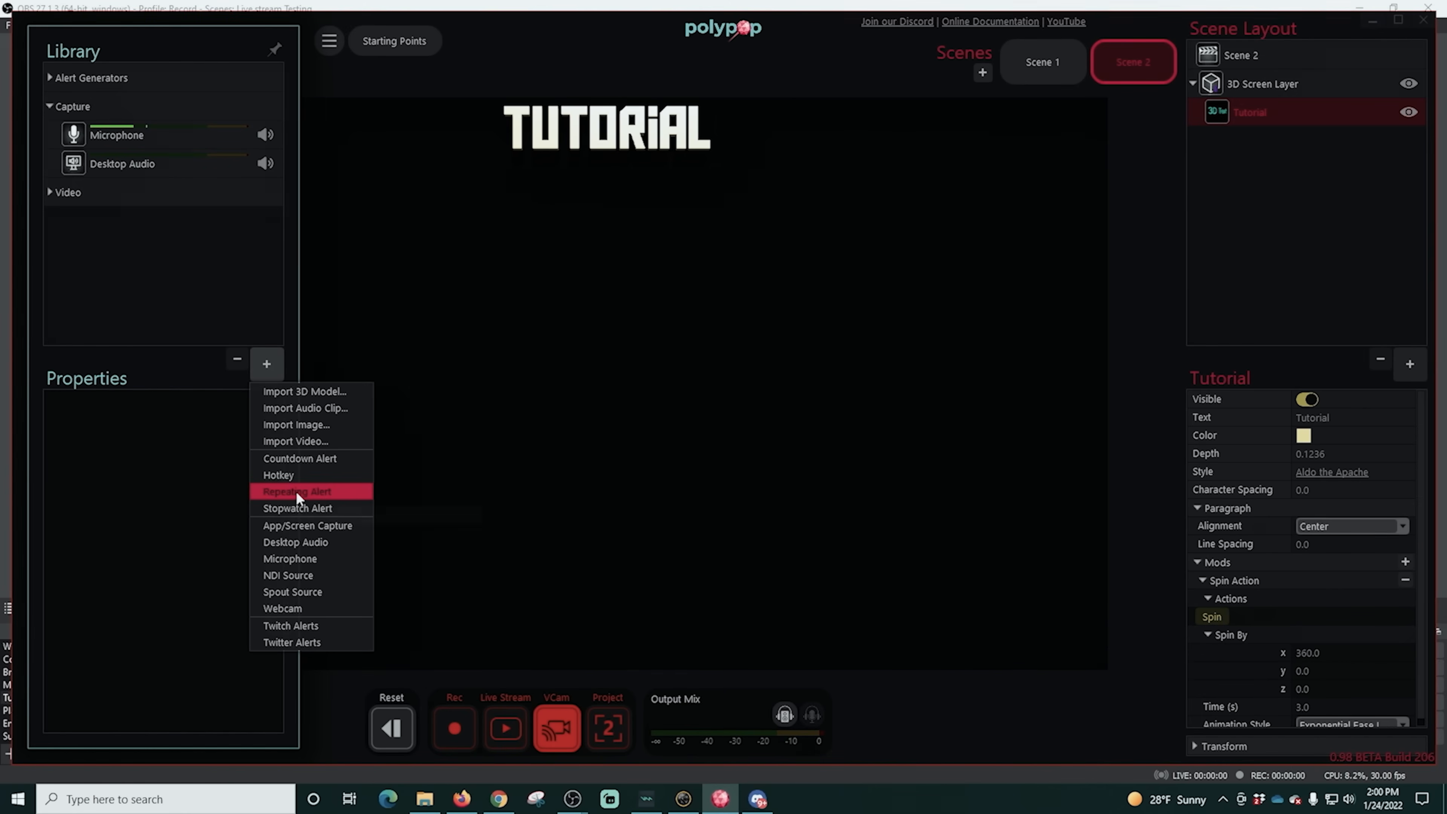
left_click(296, 491)
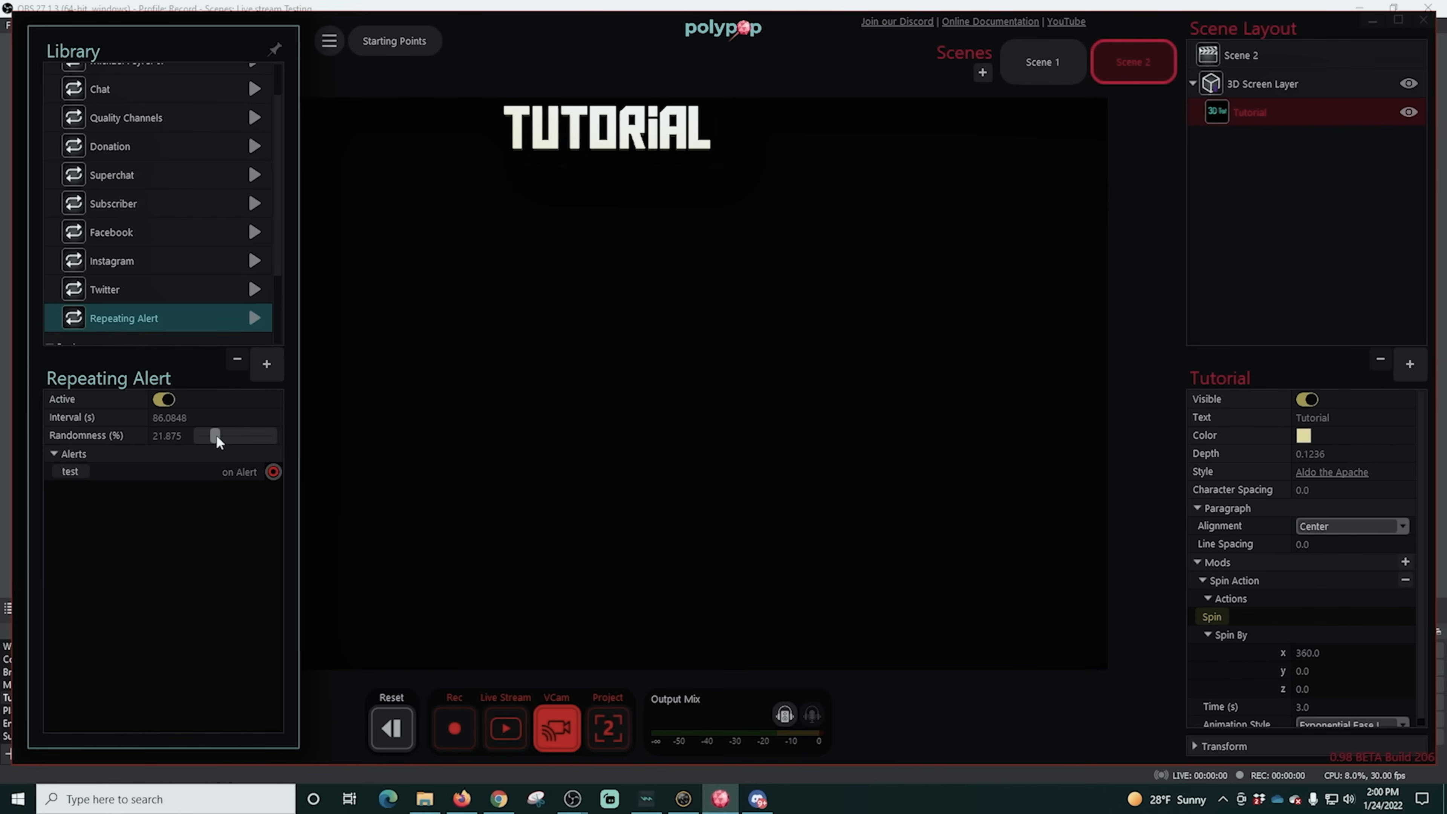
left_click_drag(274, 472, 1197, 617)
left_click(229, 419)
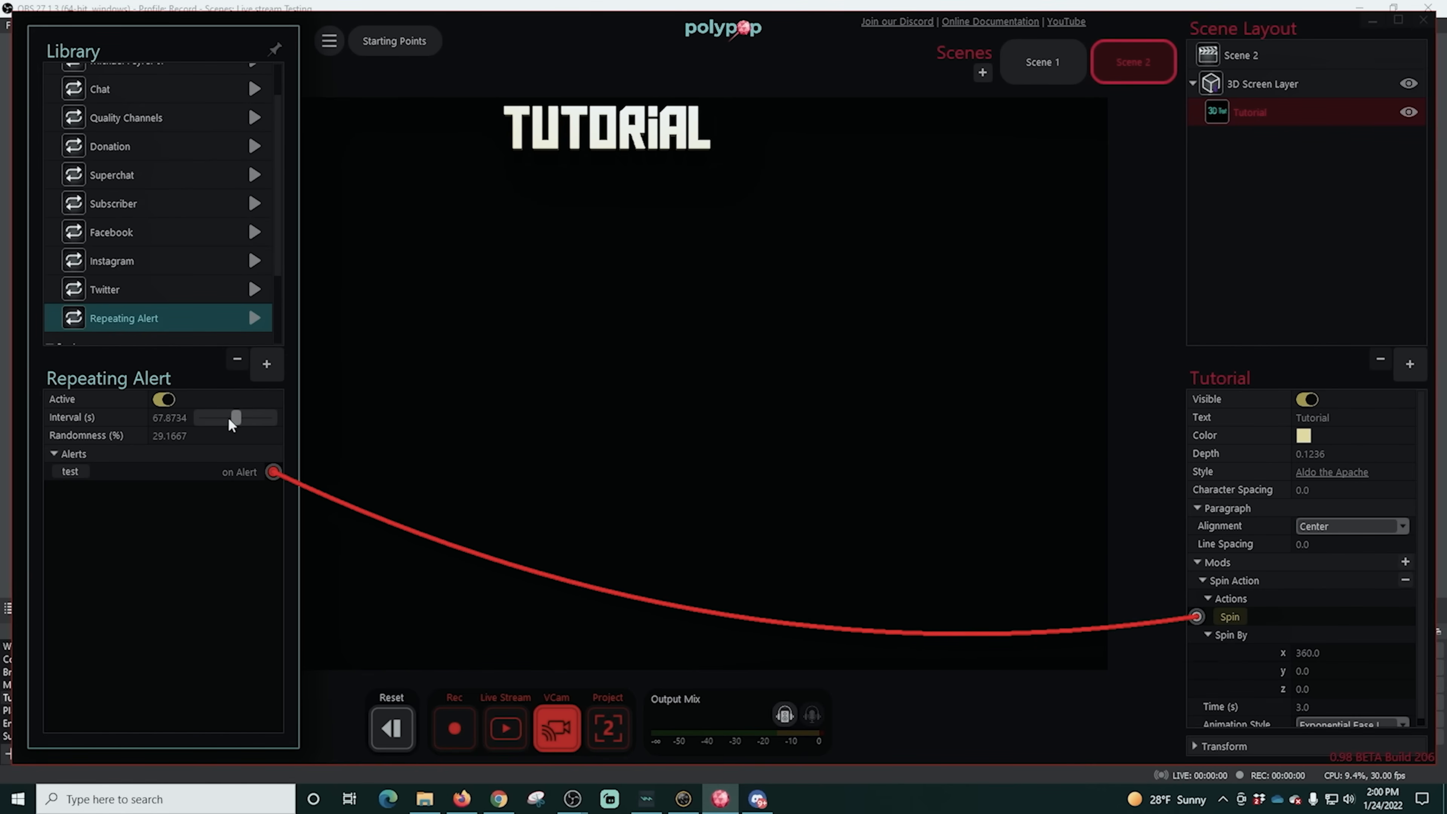
left_click(77, 469)
- Add a hotkey to the library, link its on Press alert to Scene 2, and assign it to Down Arrow
left_click(1009, 60)
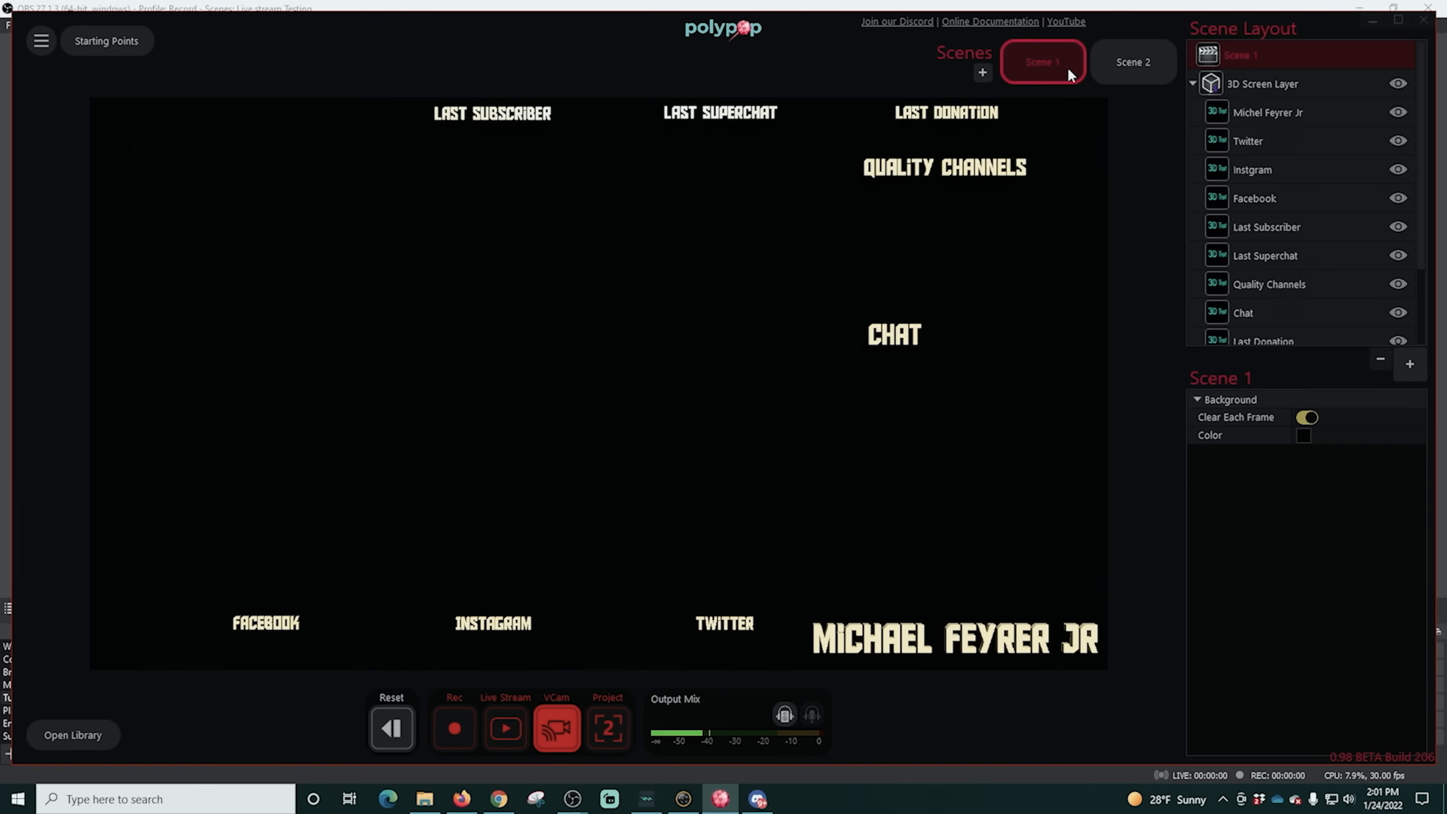
left_click(1131, 65)
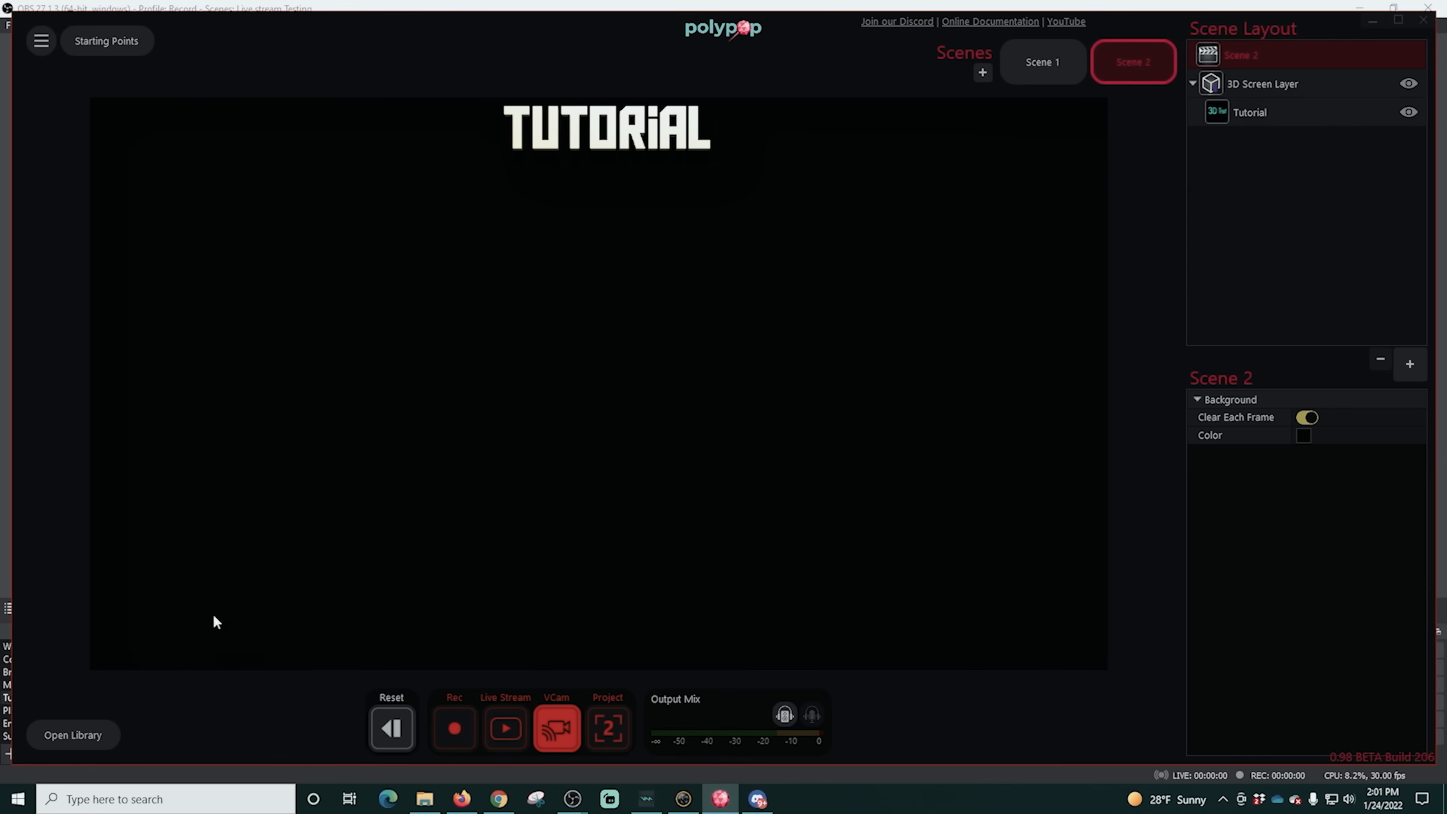
left_click(58, 731)
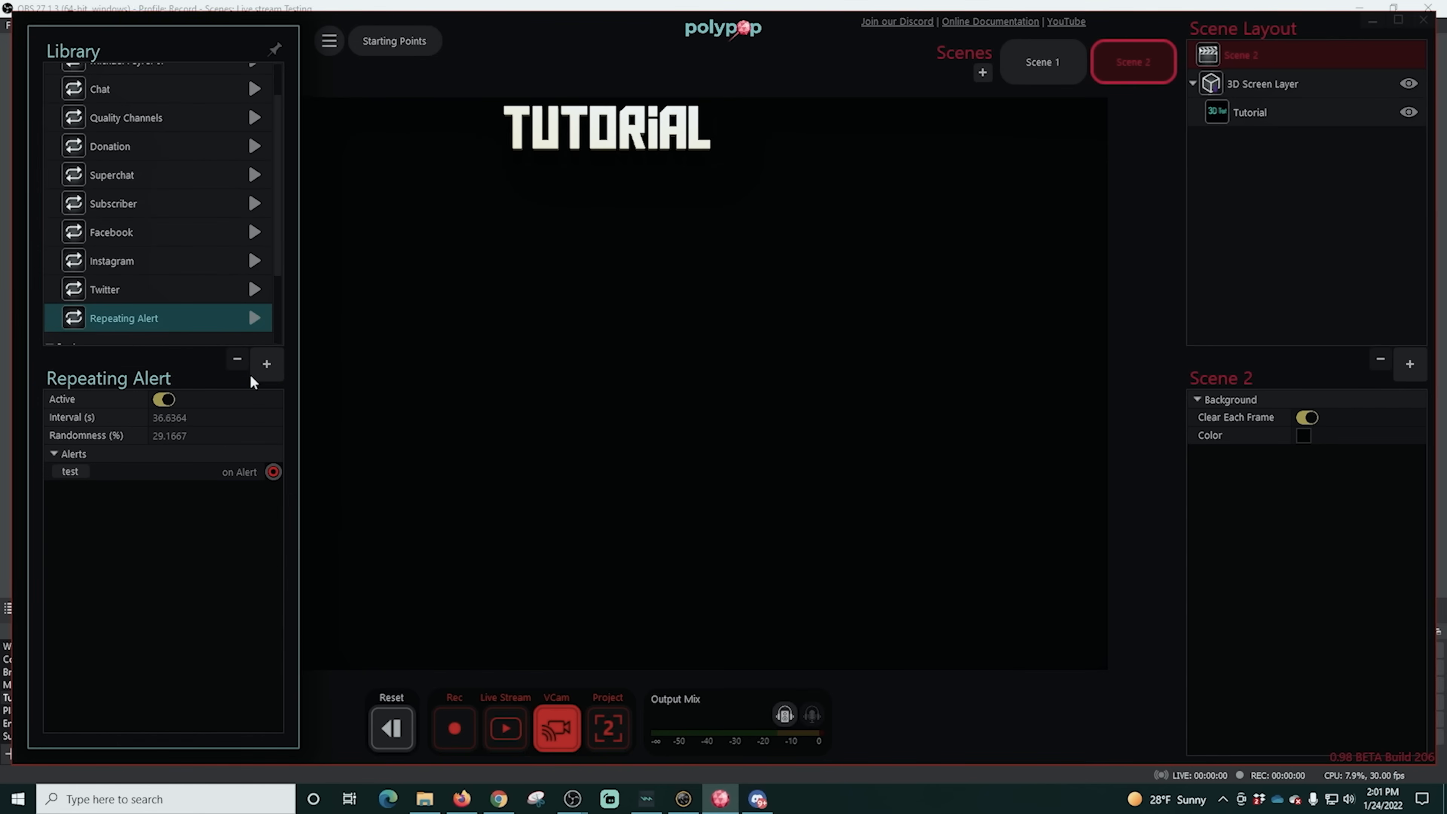
left_click(258, 363)
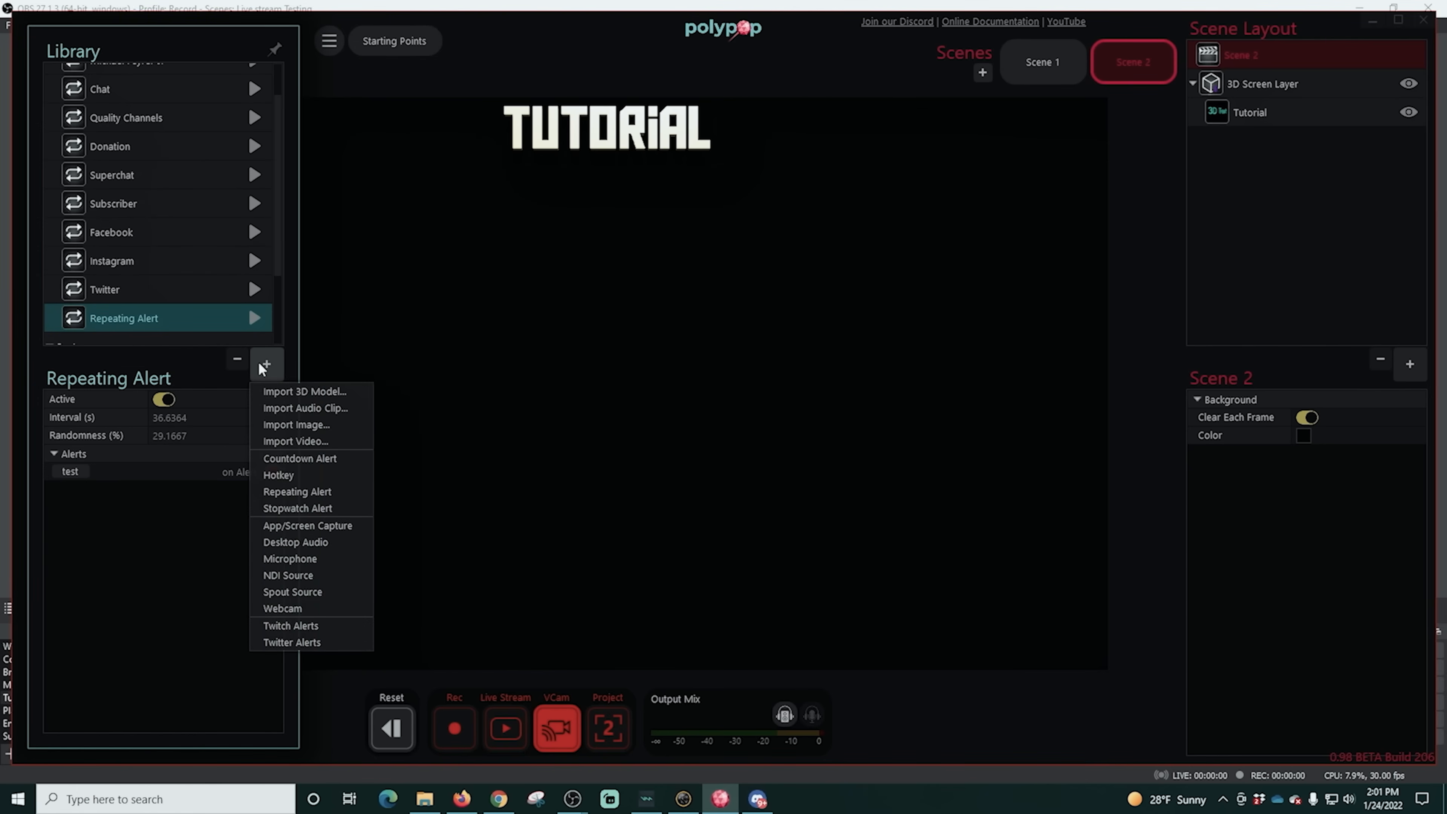
left_click(285, 477)
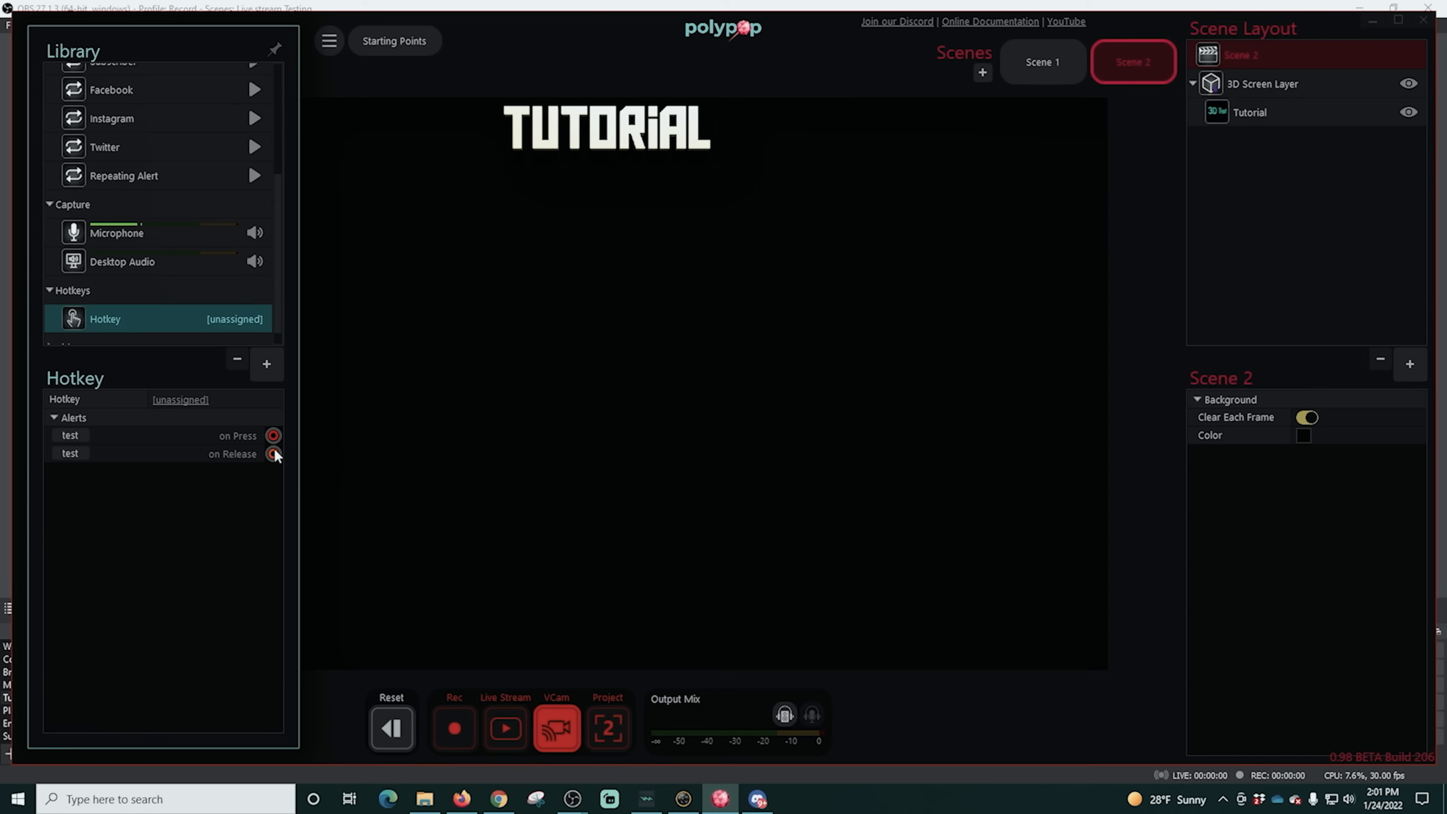
left_click_drag(273, 436, 1100, 50)
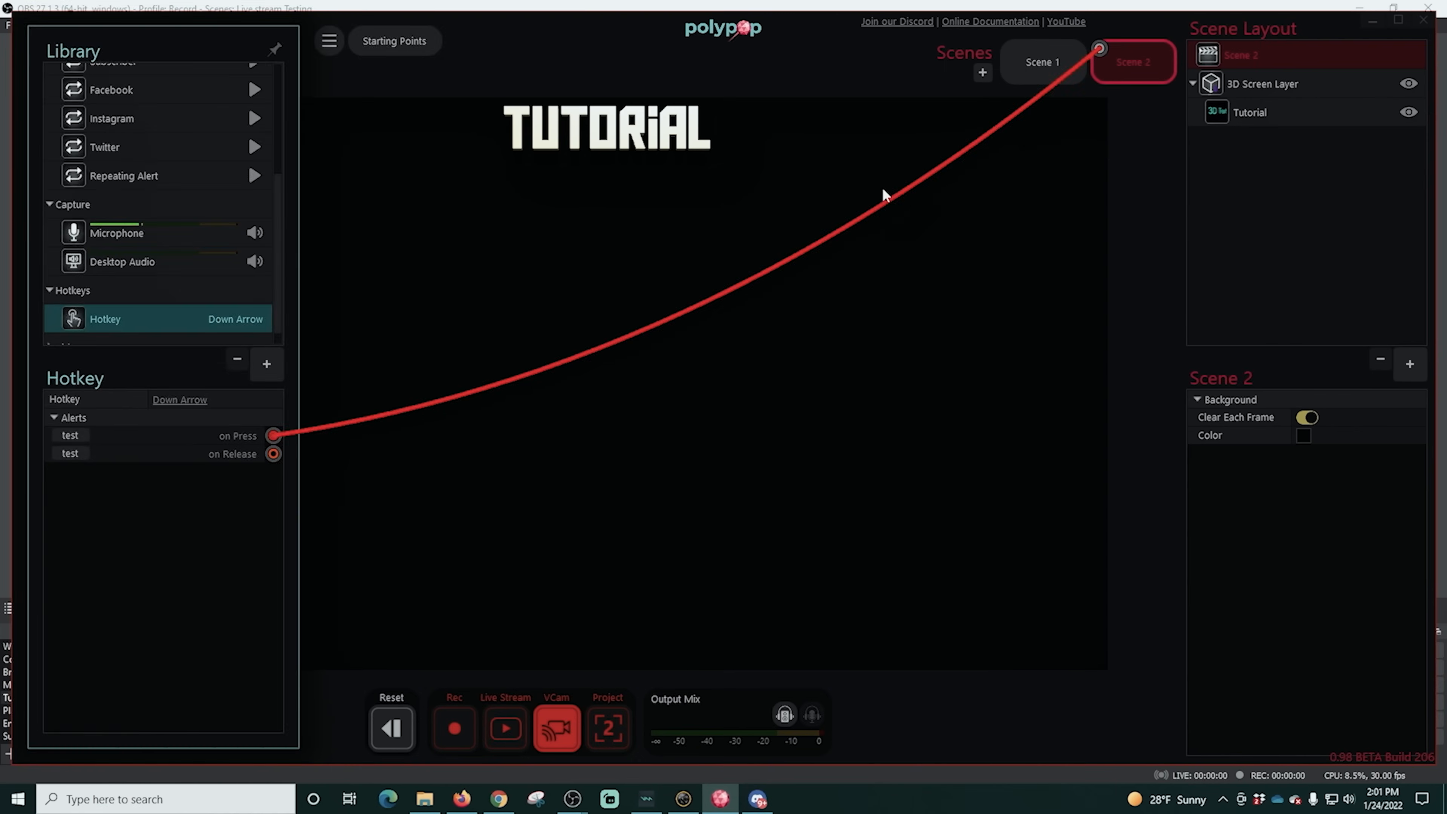
left_click(883, 191)
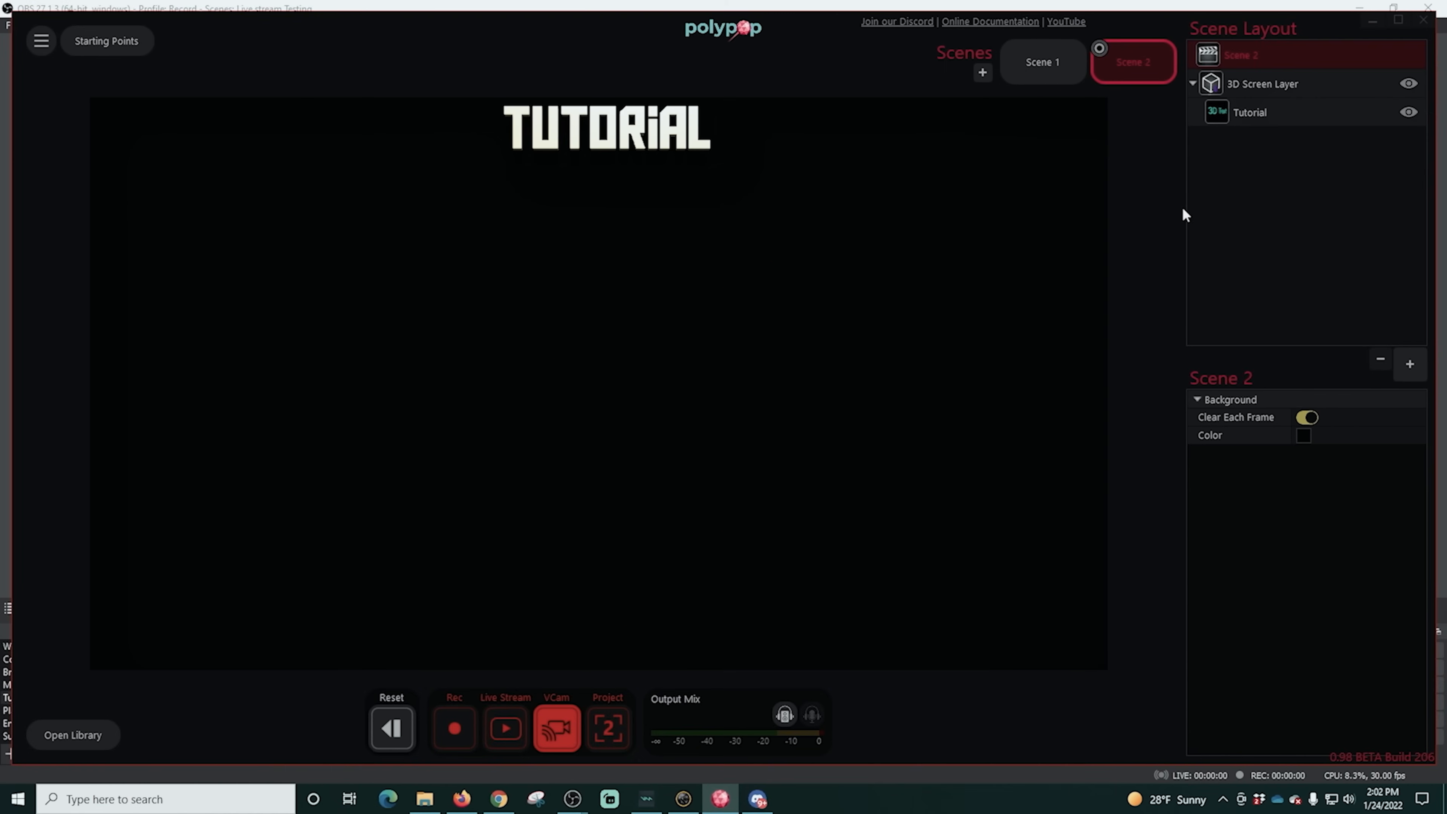
- Show Scene 1, add a second hotkey to the library, assign it to Up Arrow, and link its on Press alert to Scene 1
left_click(1049, 62)
left_click(55, 734)
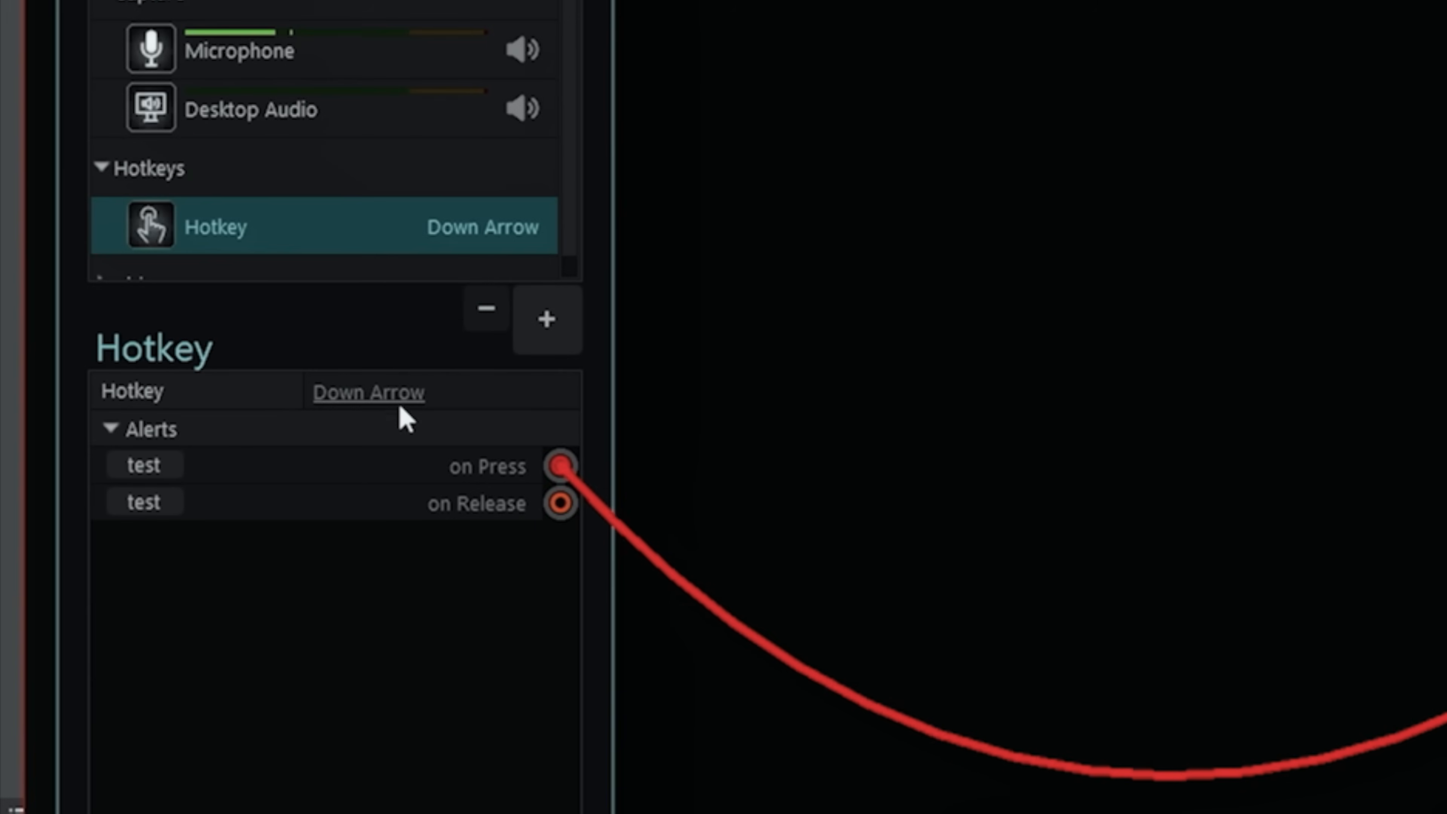
left_click(545, 323)
left_click(577, 550)
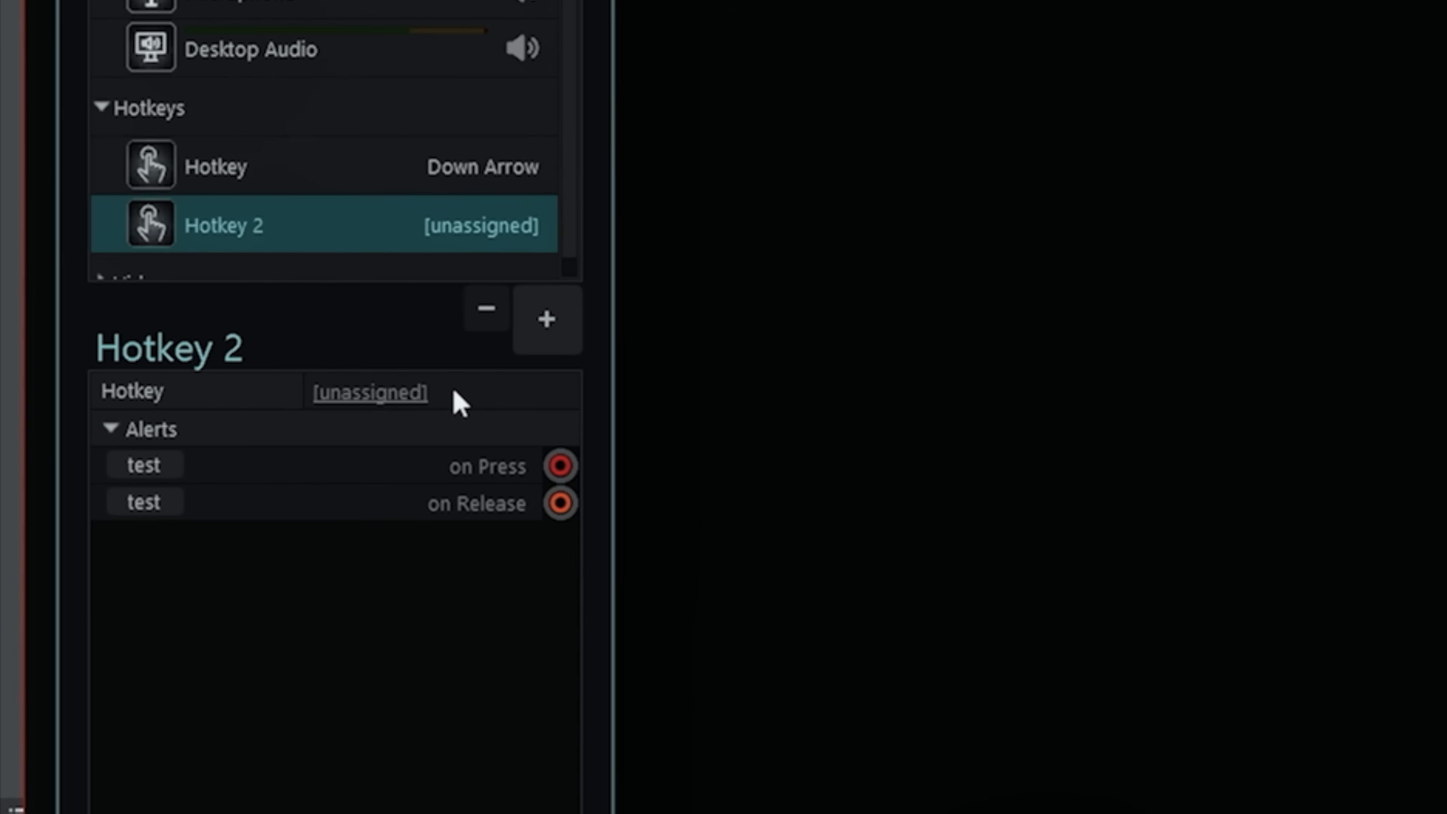
key("Up")
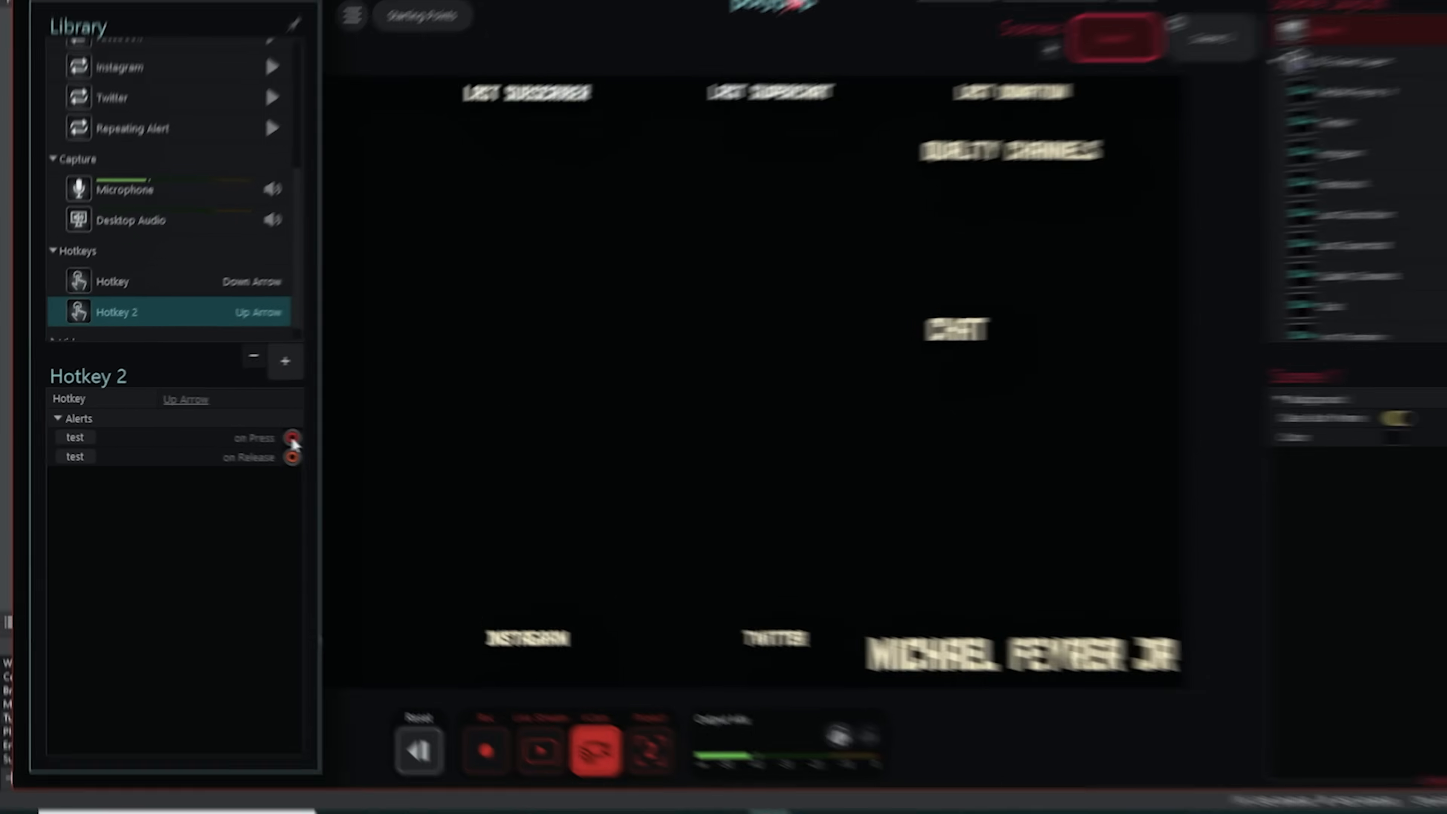
left_click_drag(274, 436, 1010, 49)
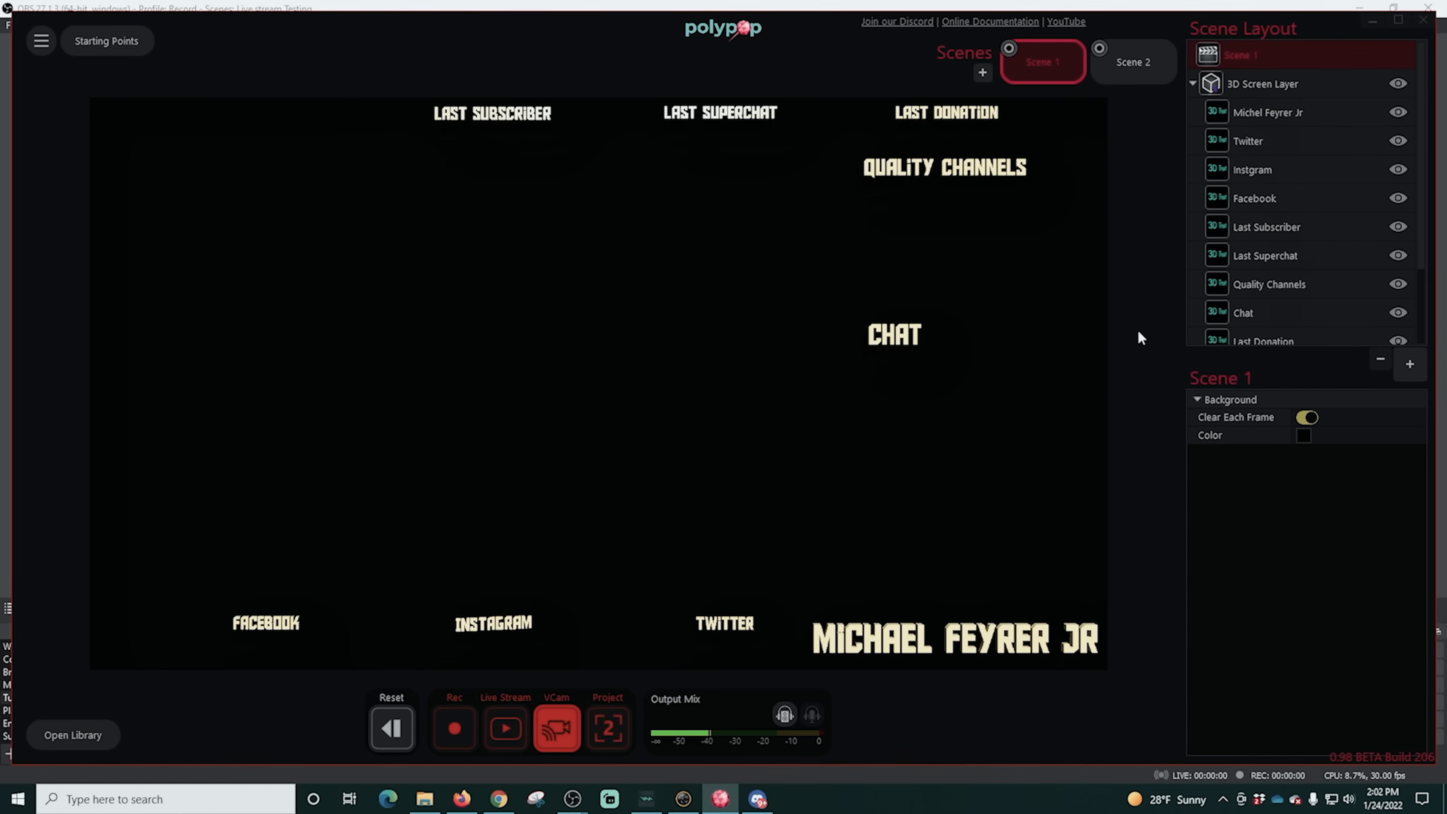
- Test the scene hotkeys by alternating repeatedly between Scene 2 and Scene 1
key("2")
key("1")
key("2")
key("1")
key("2")
key("1")
key("2")
key("1")
key("2")
key("1")
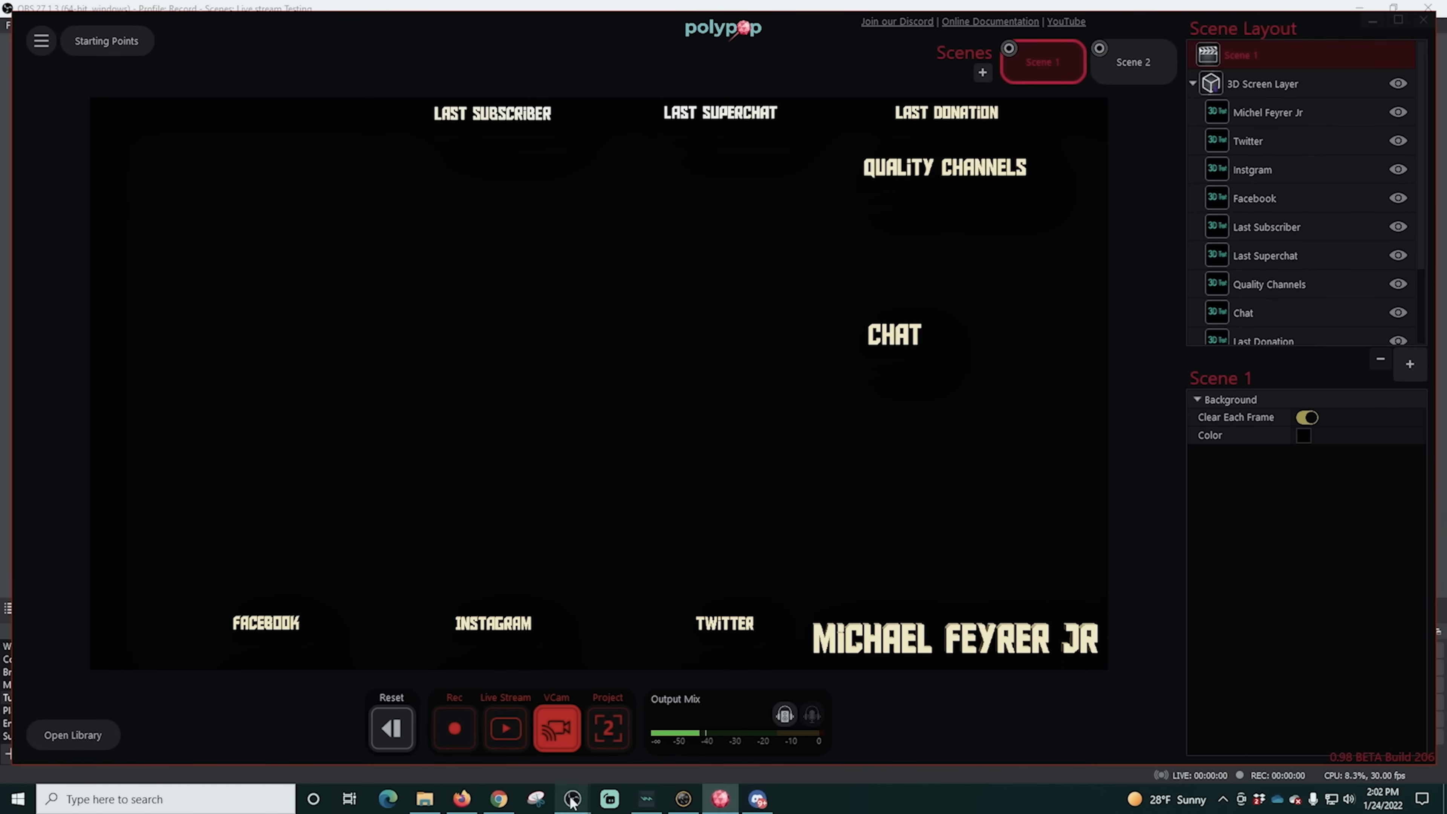
- Switch to OBS and add the existing Poly Video Capture Device source to the Tutorial scene
mouse_move(572, 801)
left_click(629, 740)
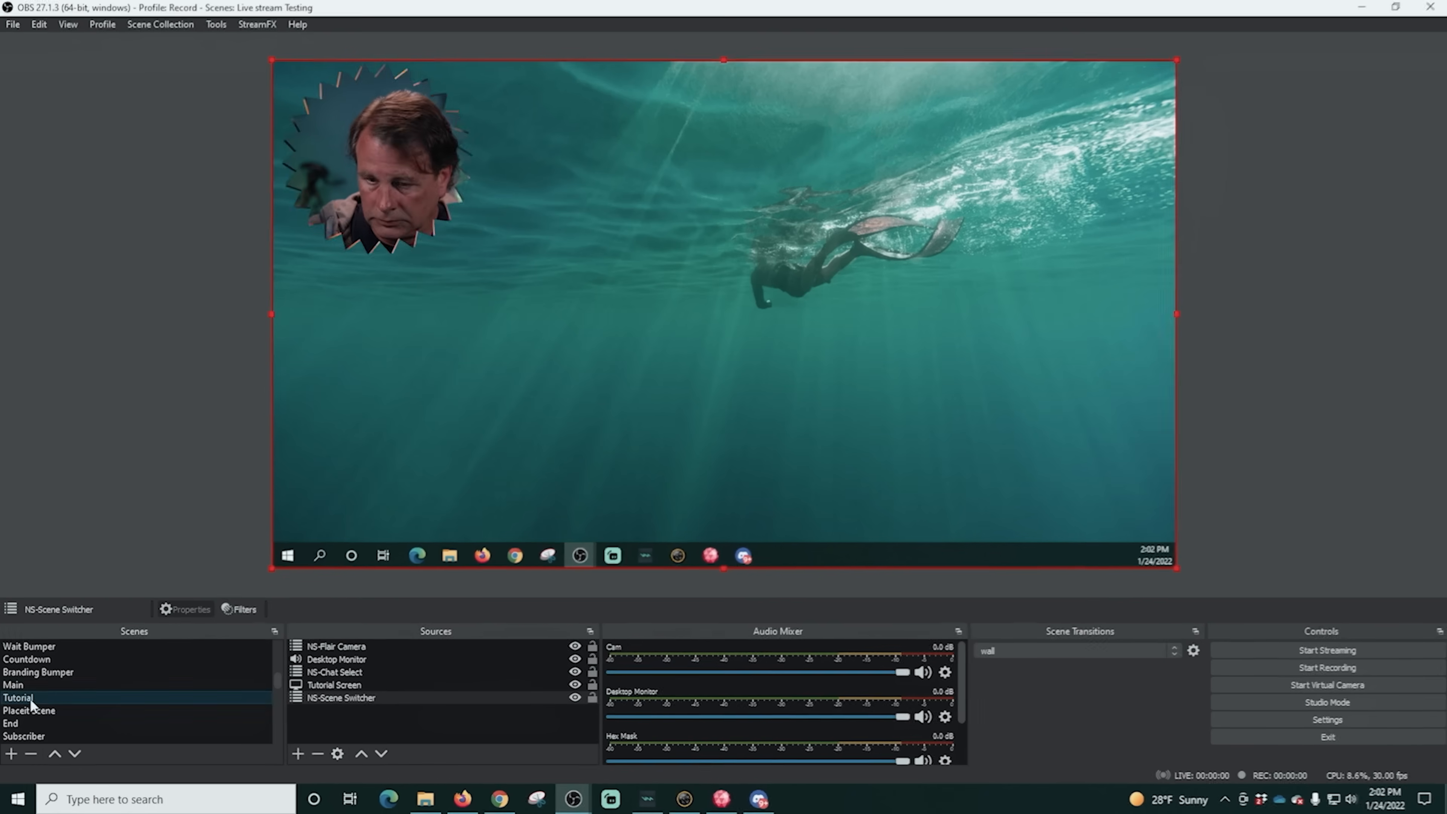
left_click(297, 754)
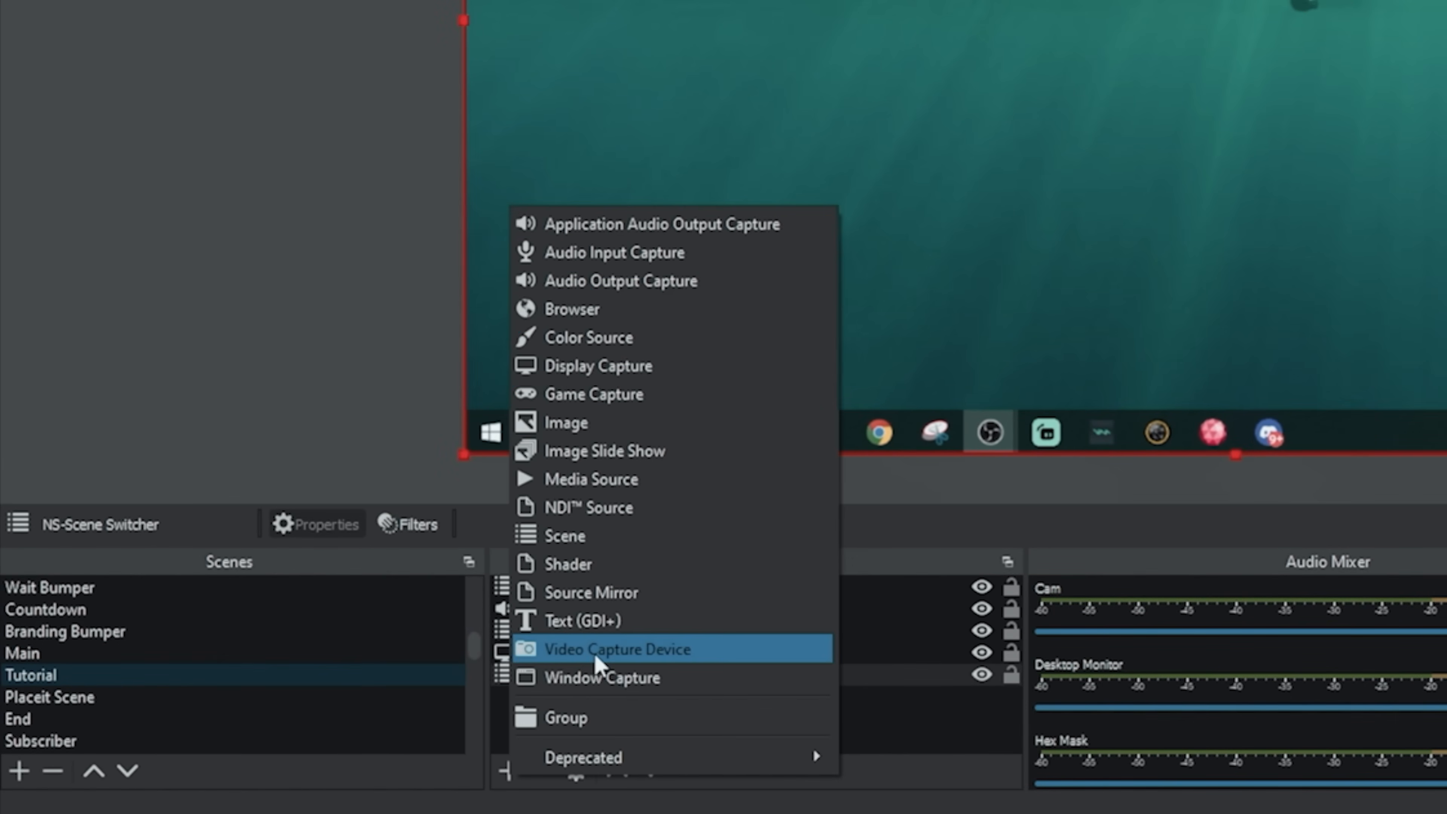
left_click(596, 650)
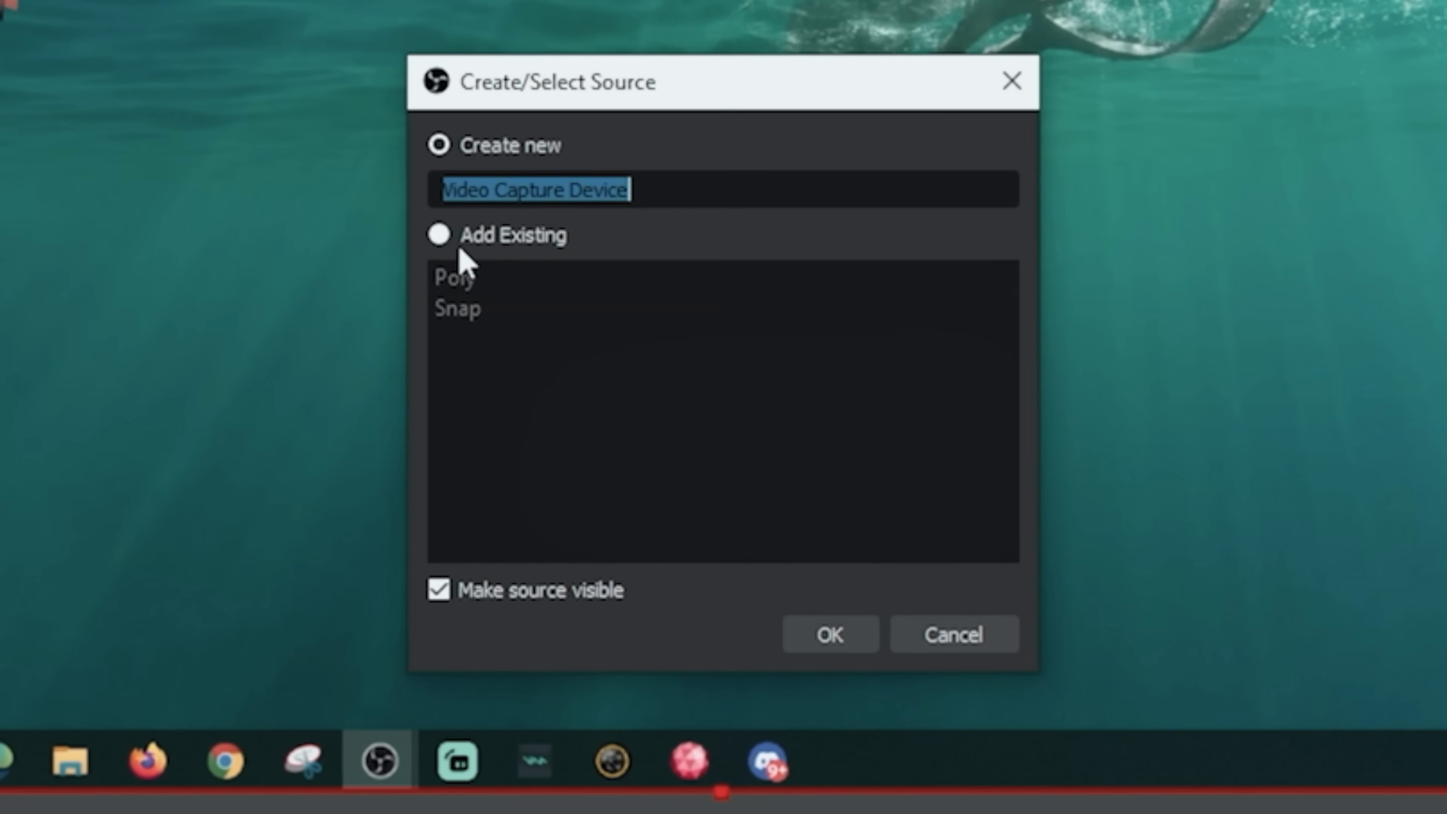
left_click(451, 239)
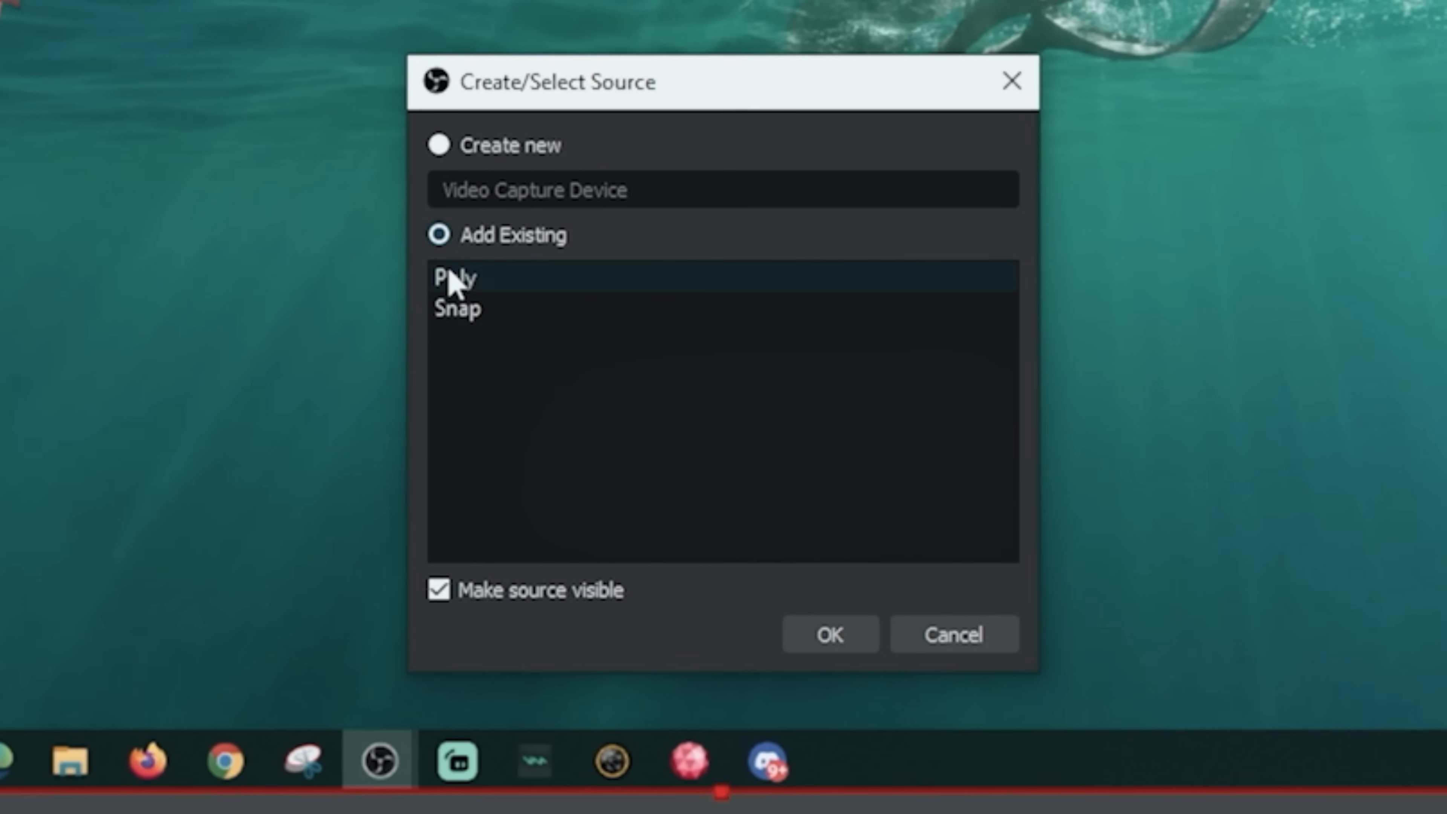
left_click(832, 636)
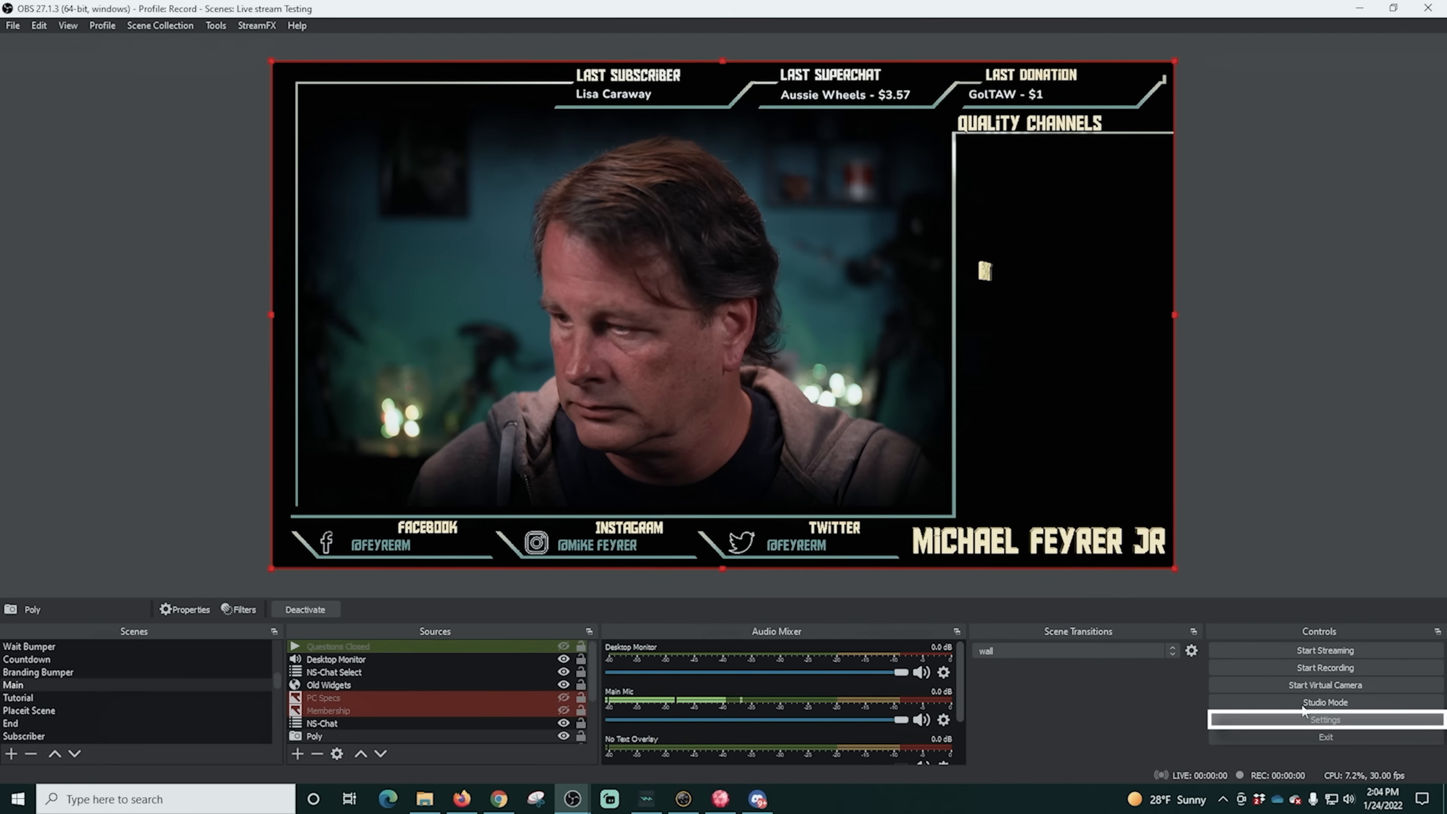
- In the OBS hotkey settings, assign Ctrl + Left to the Main scene's Switch to scene action
left_click(1310, 719)
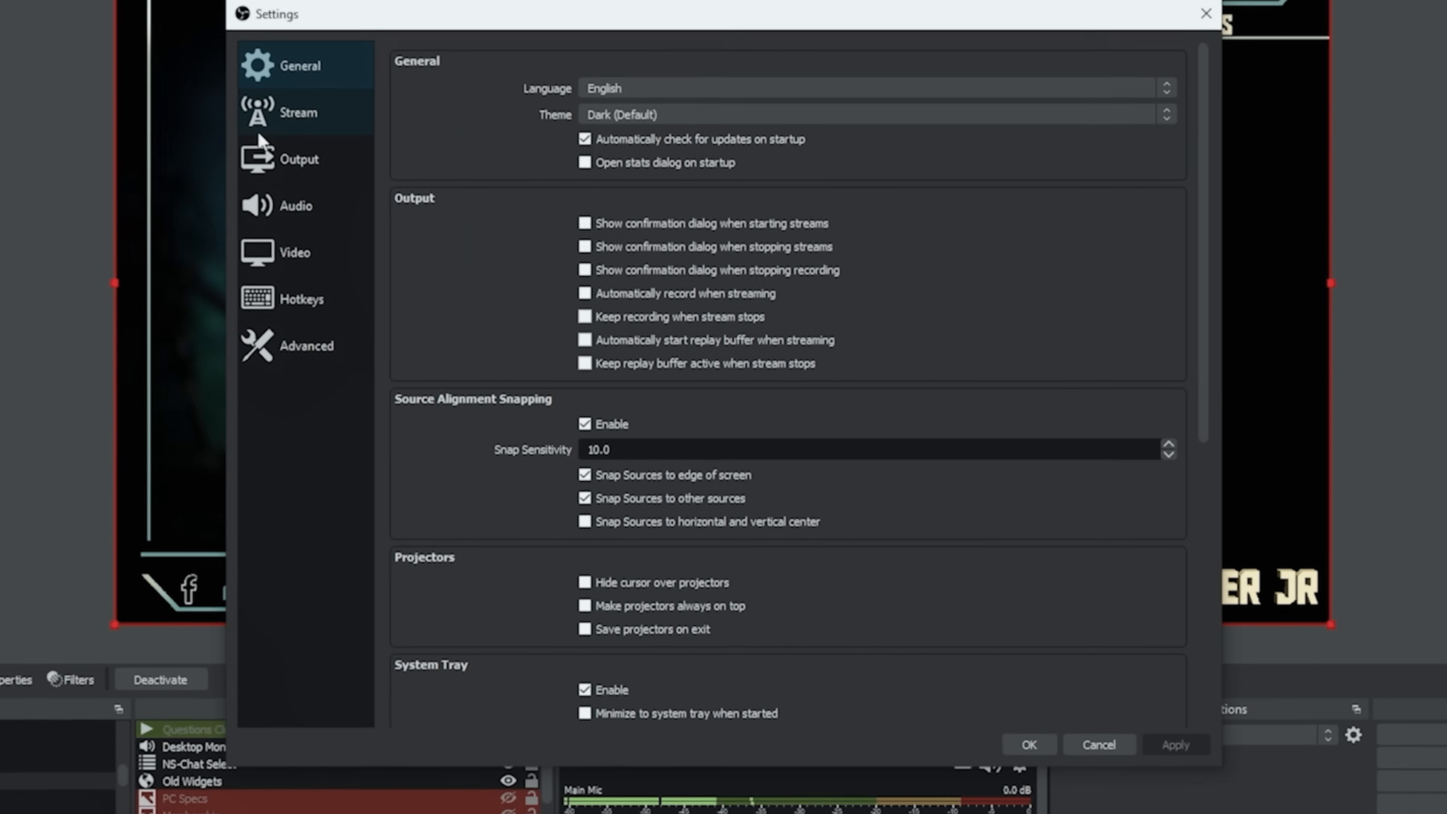
left_click(281, 302)
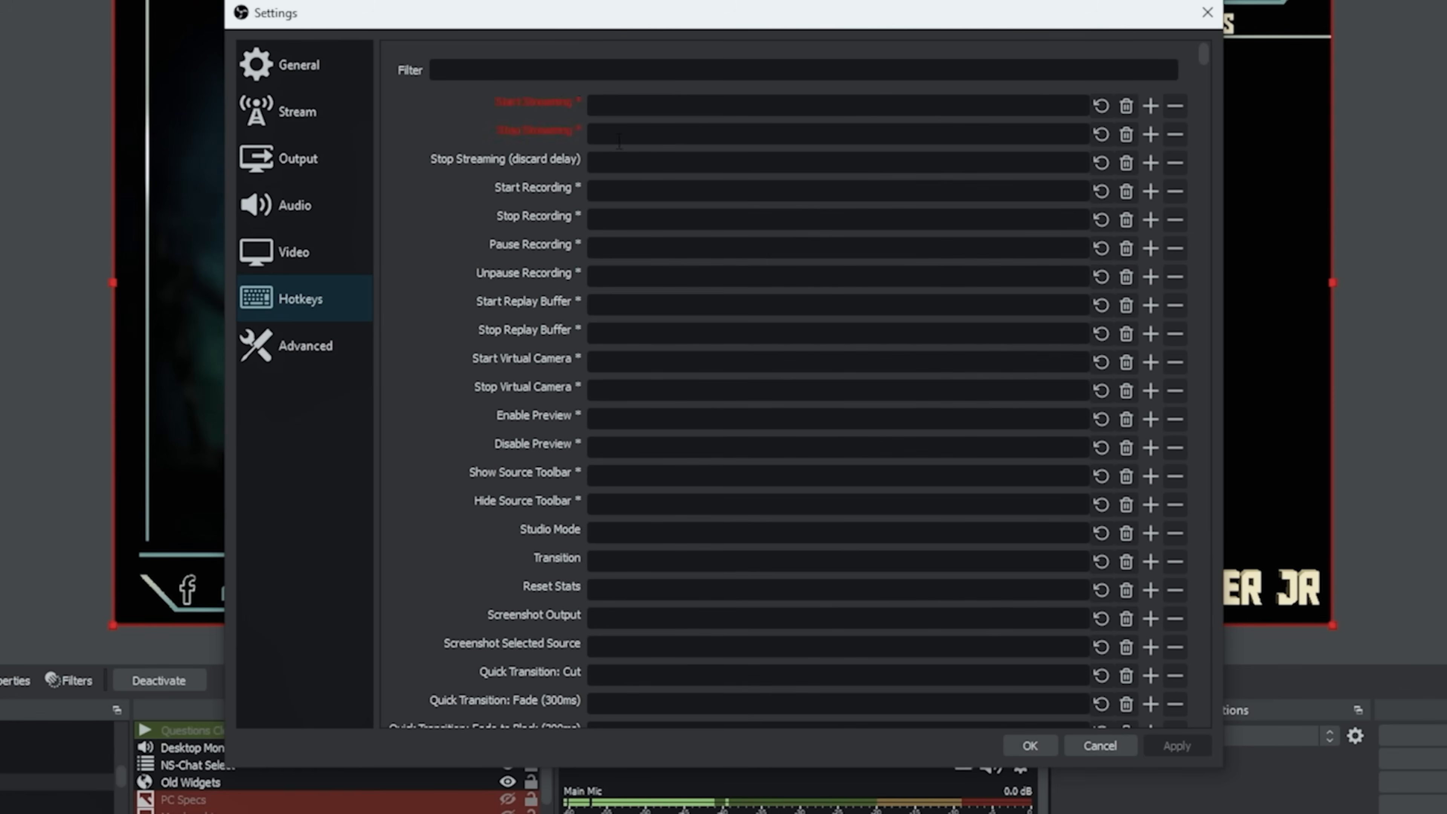
scroll(611, 321, "down", 1)
scroll(611, 322, "down", 7)
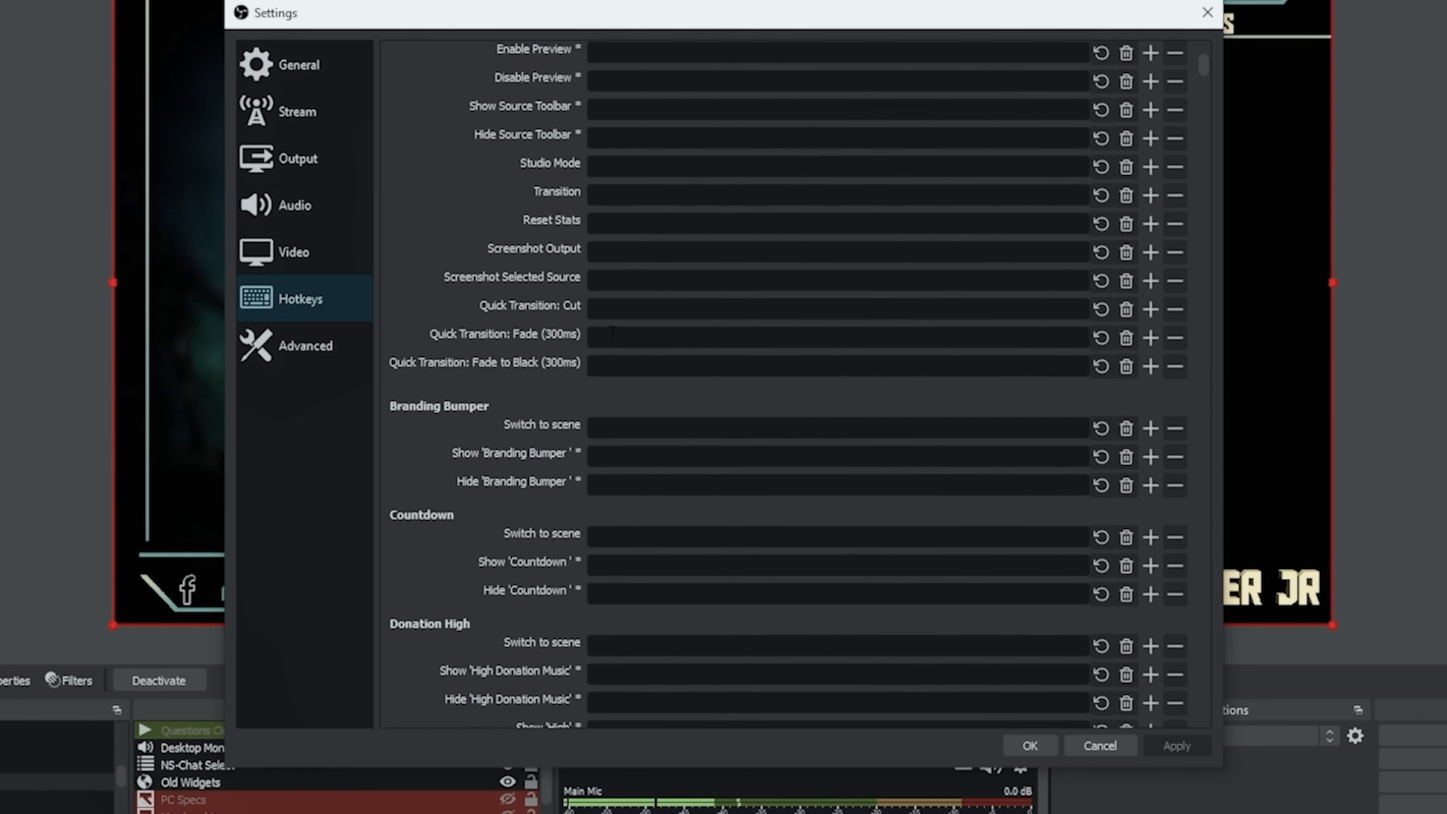
scroll(612, 333, "down", 2)
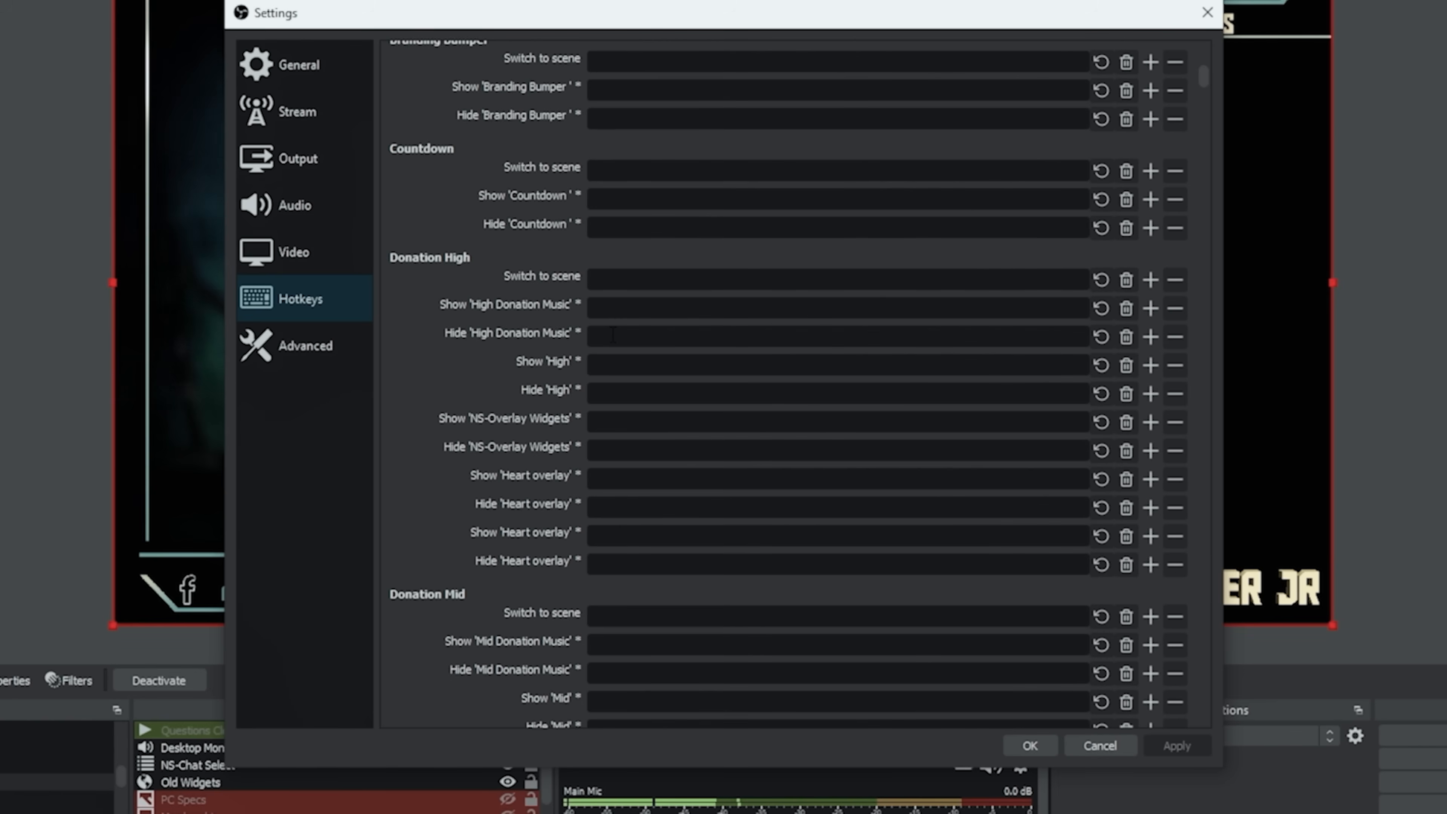
scroll(609, 309, "down", 5)
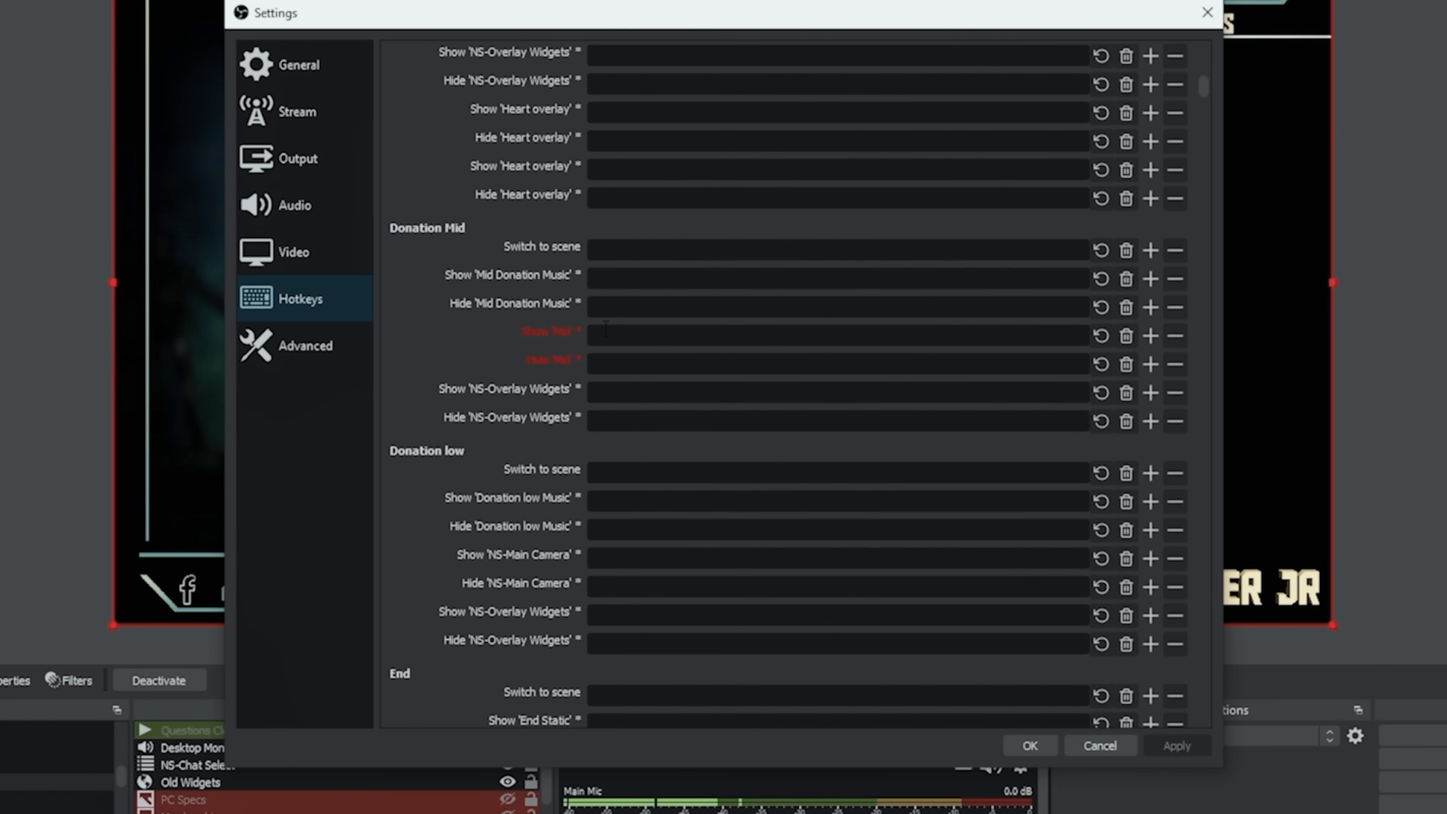
scroll(888, 443, "down", 9)
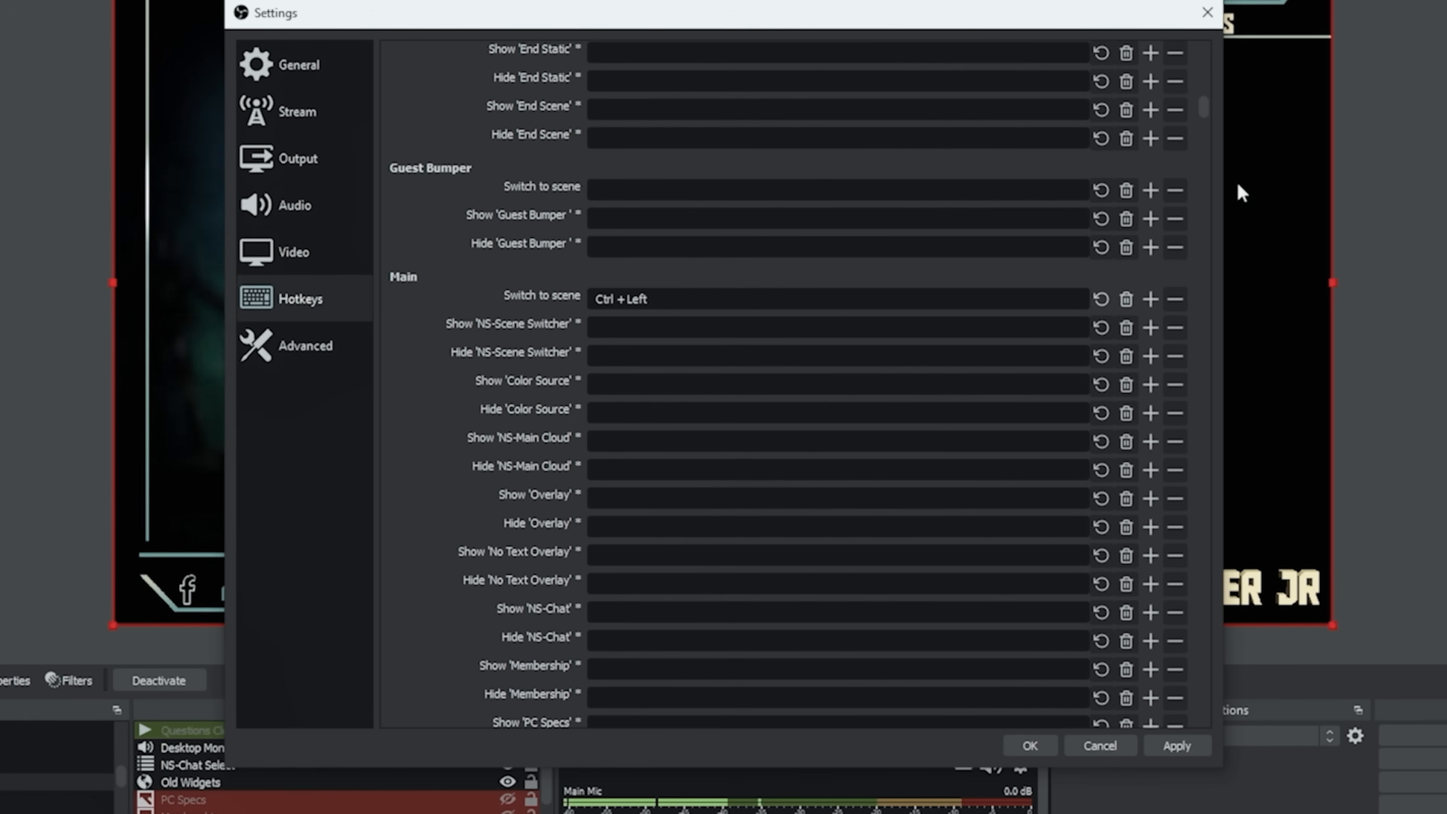
- Assign Ctrl + Right to the Tutorial scene's Switch to scene action and save the settings
left_click_drag(1204, 107, 1212, 365)
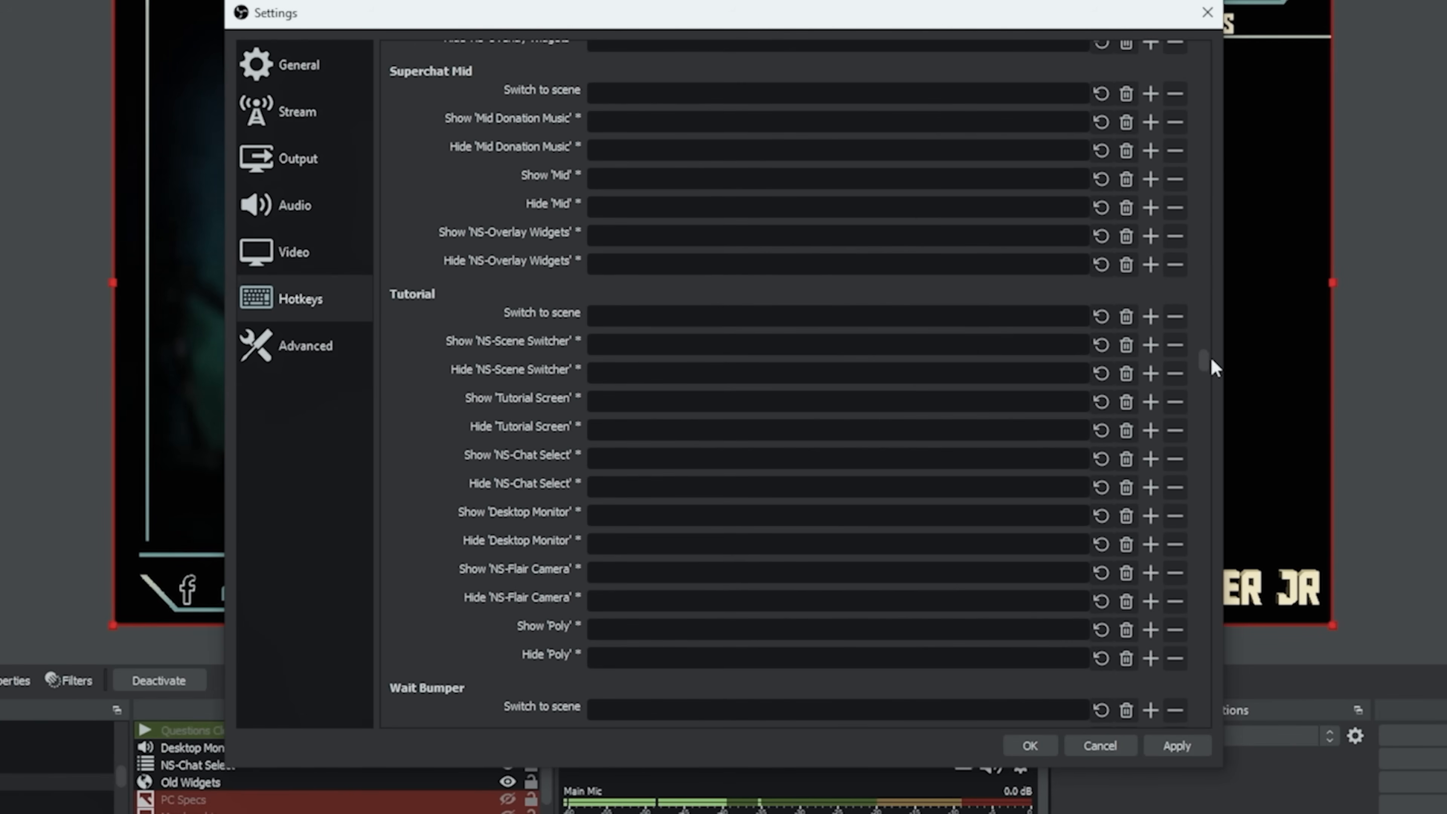
key("ctrl+Right")
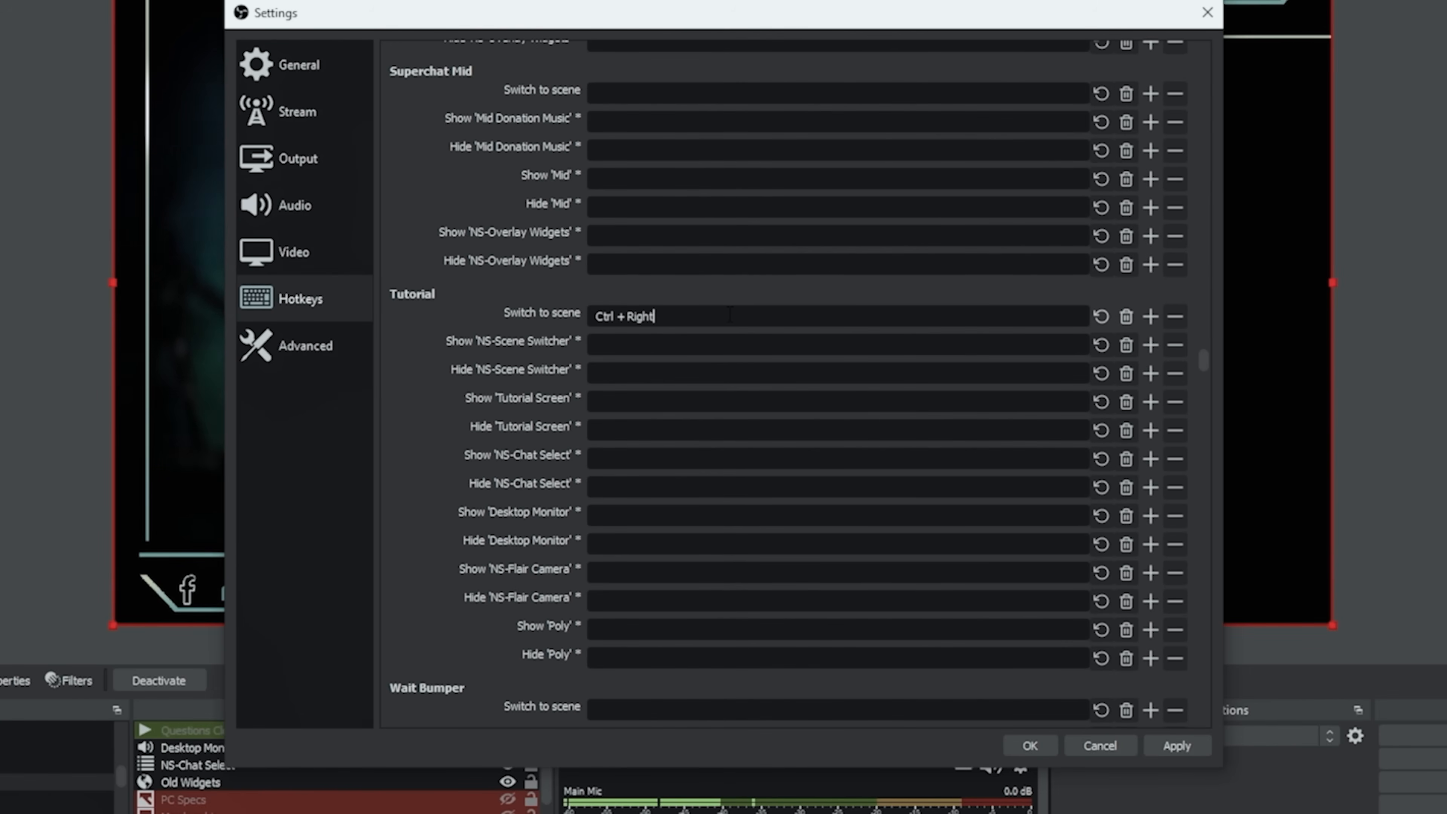
left_click(1029, 746)
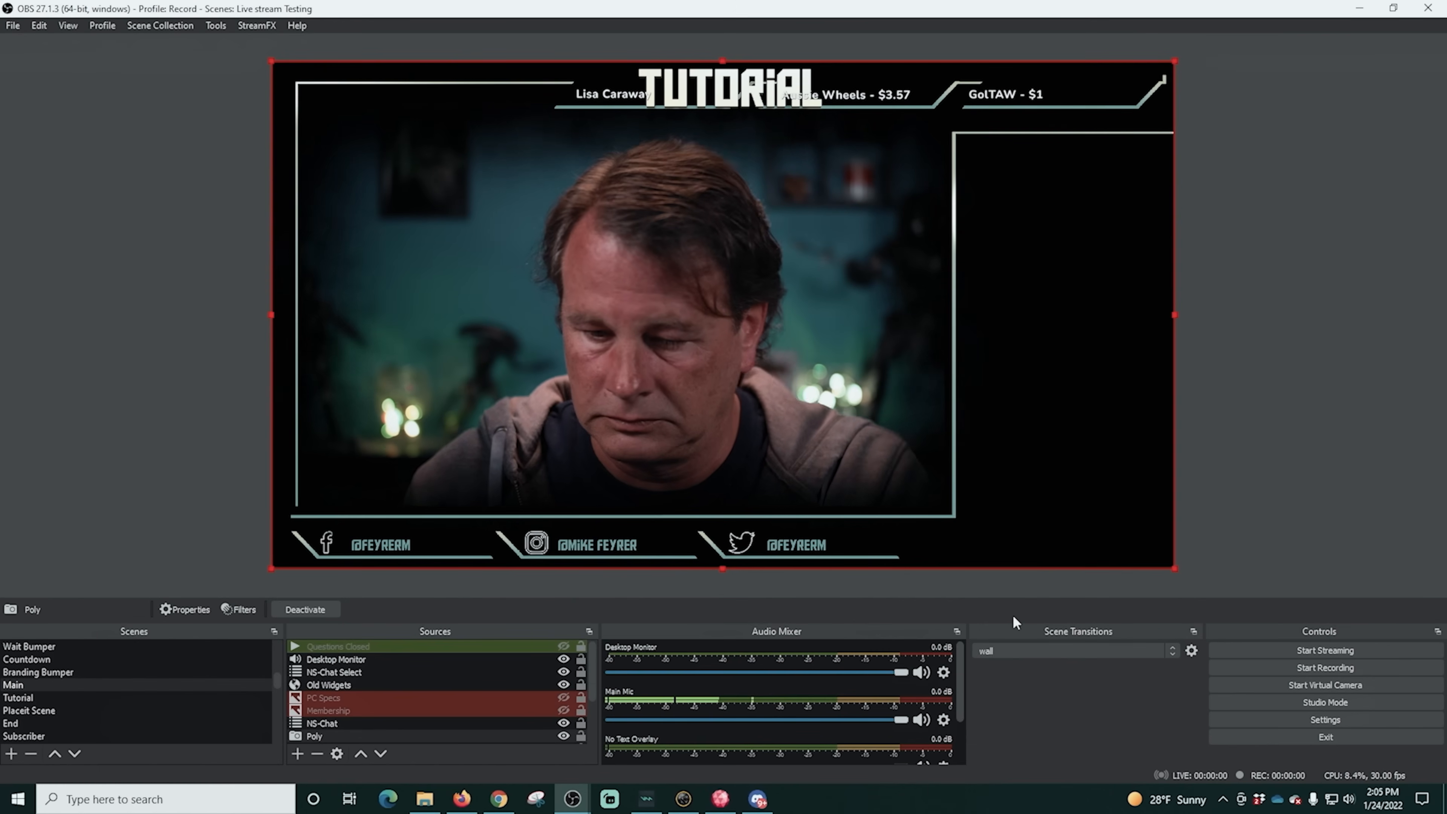
- Test the OBS scene hotkeys by switching between Main and Tutorial with the Poly overlay showing
key("ctrl+Left")
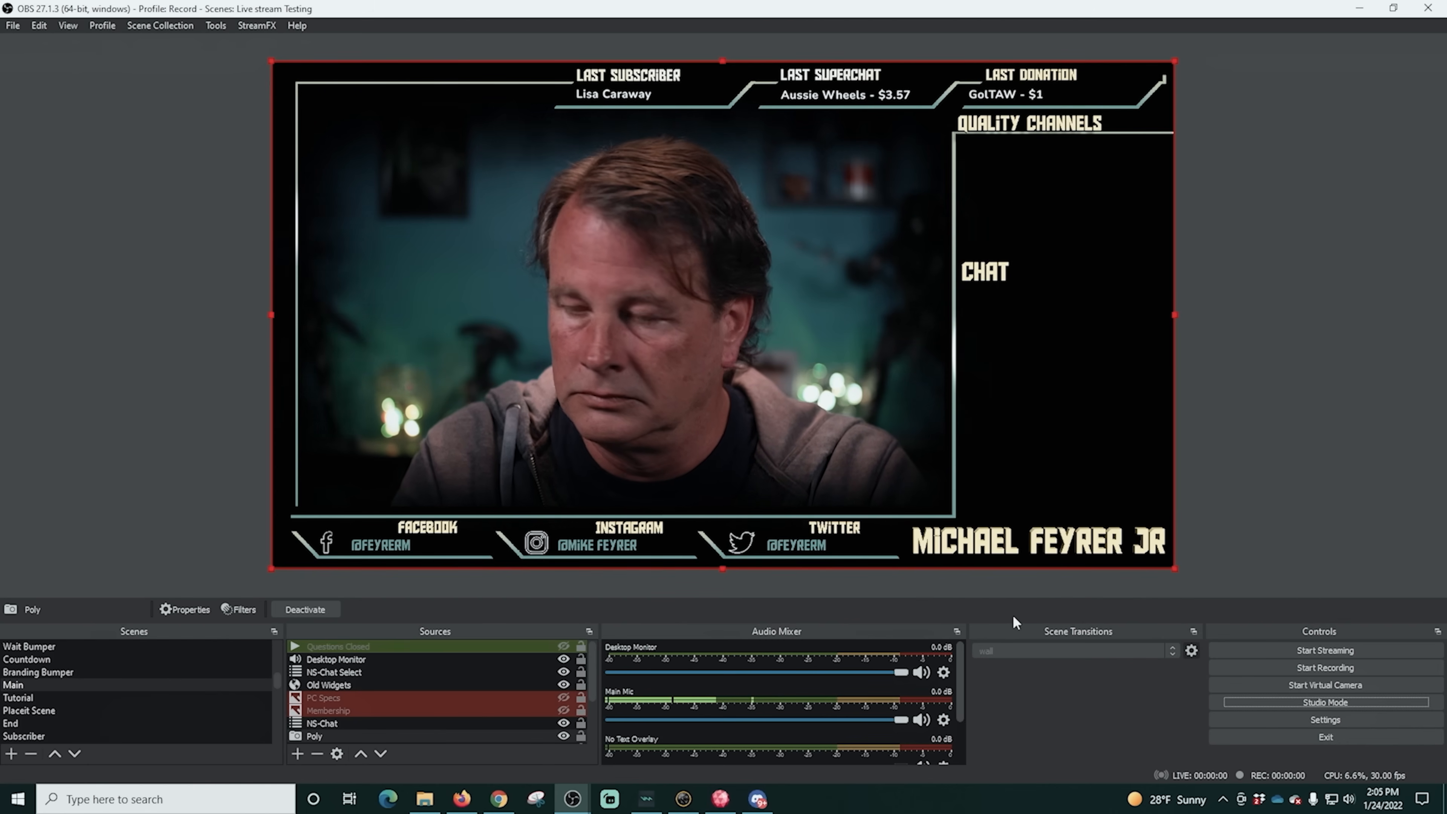
key("ctrl+Right")
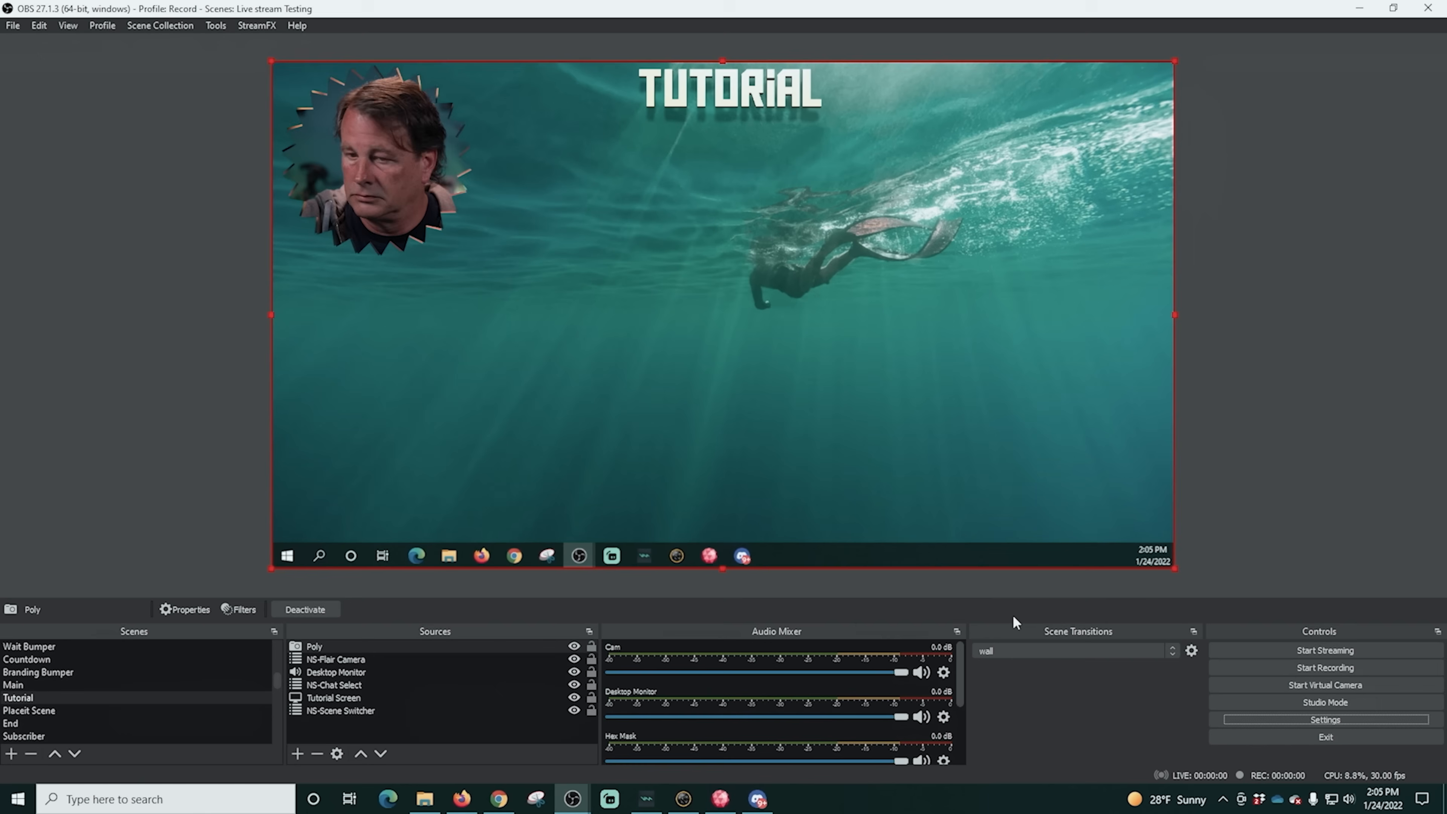
key("ctrl+Left")
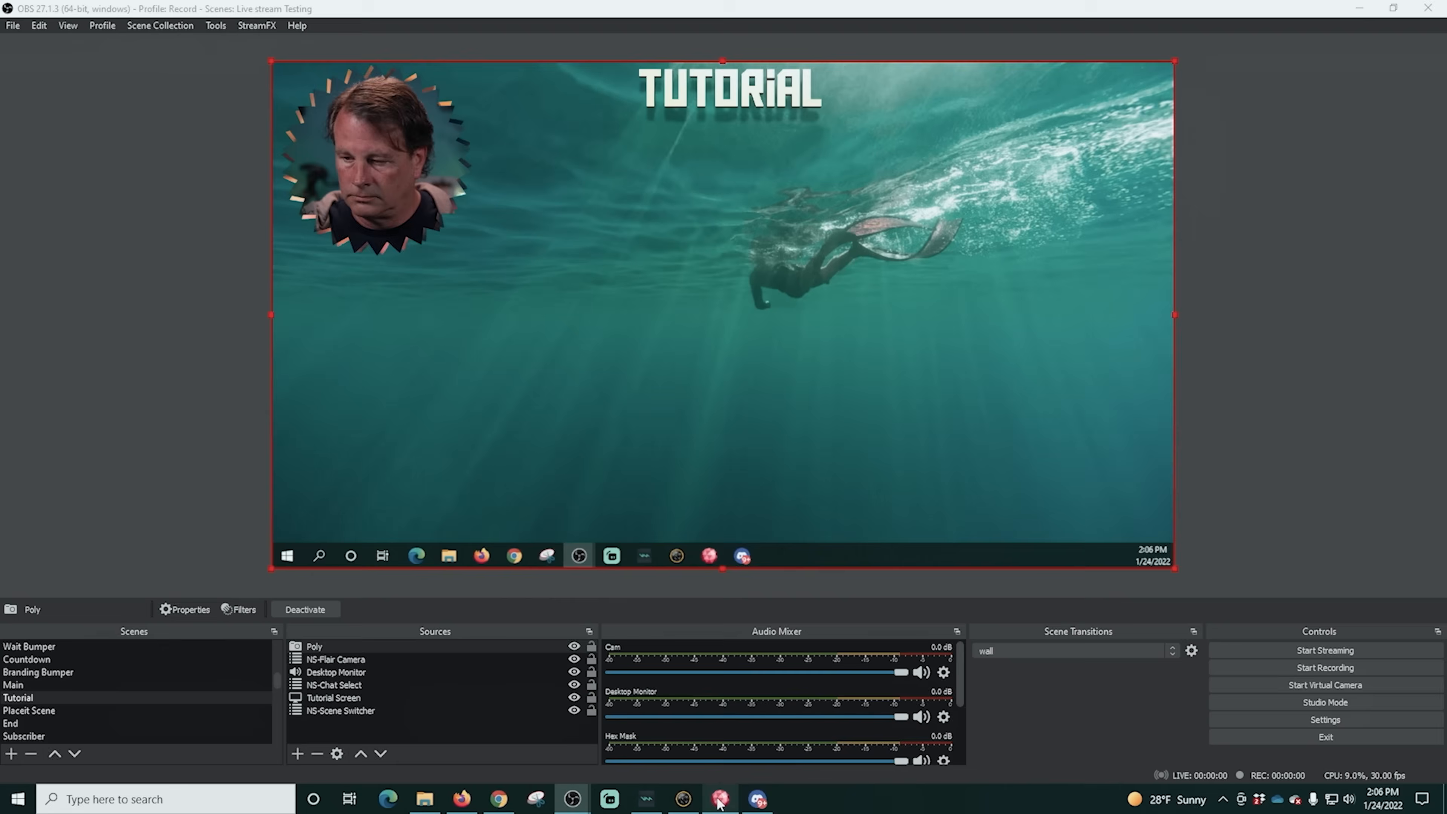
- In PolyPop, link the Ctrl + Right Arrow hotkey's on Release alert to Scene 2 and disconnect its on Press link
left_click(722, 800)
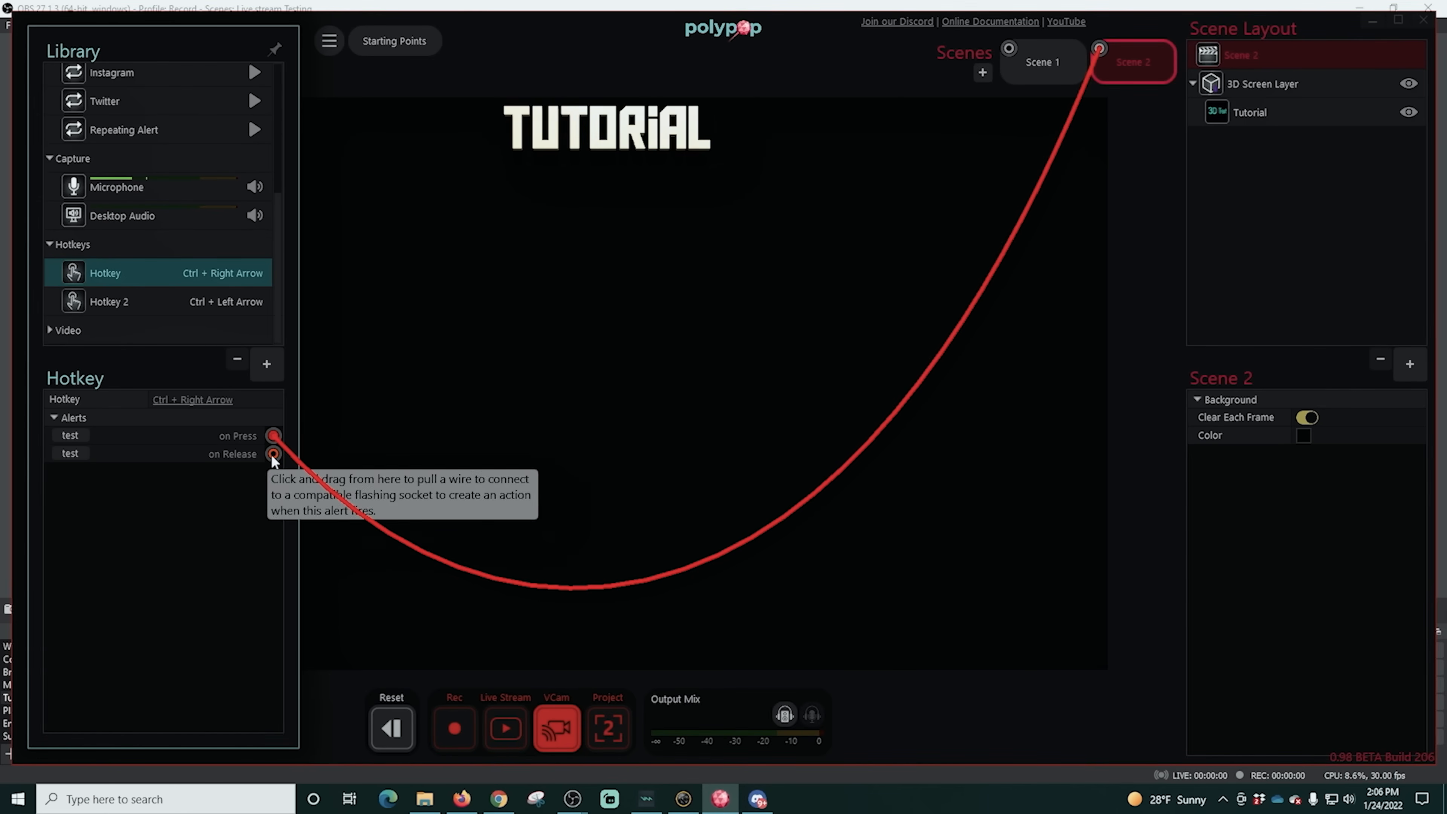
left_click_drag(273, 453, 1100, 52)
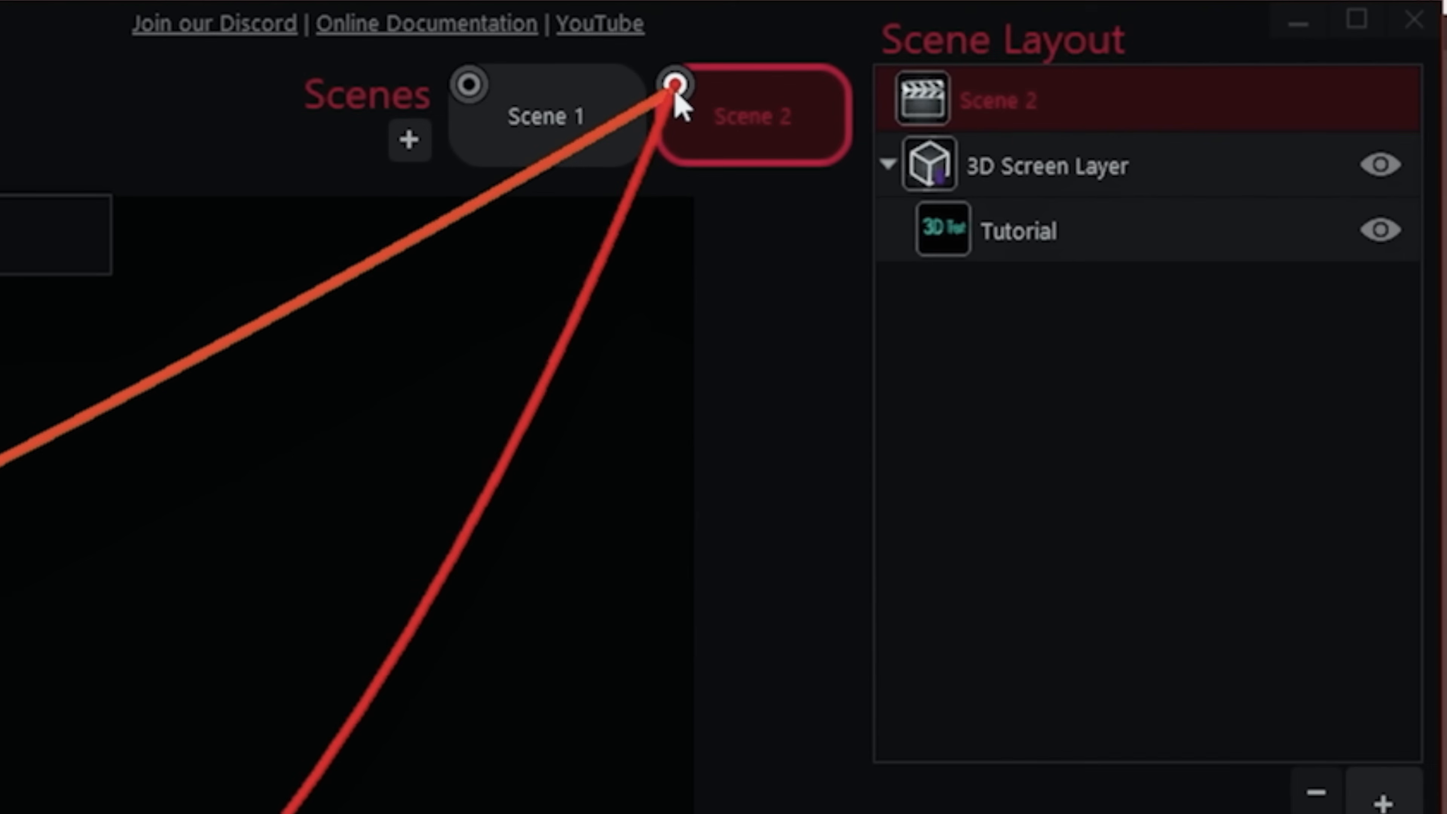
right_click(676, 87)
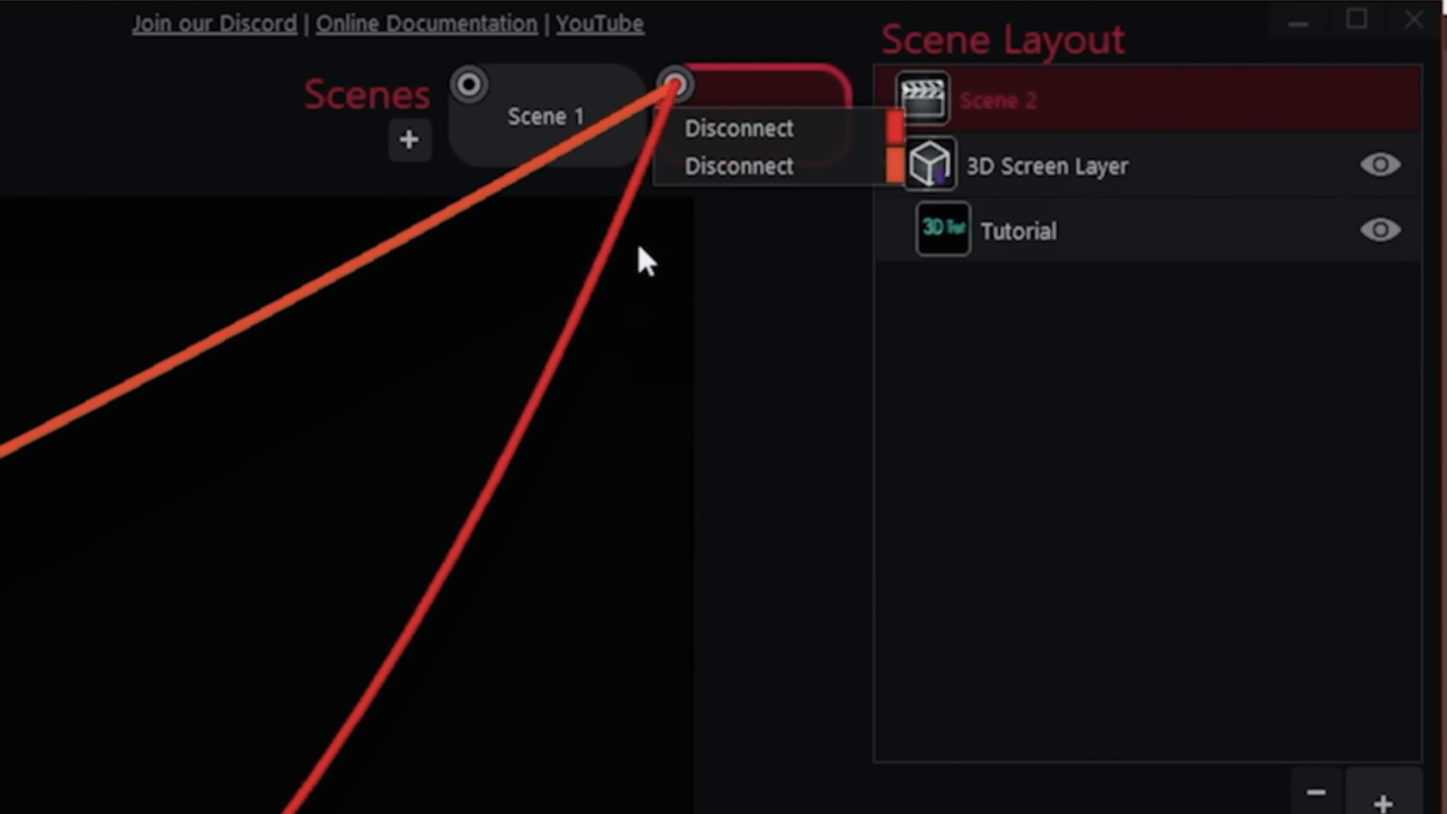
left_click(642, 244)
right_click(677, 86)
left_click(786, 133)
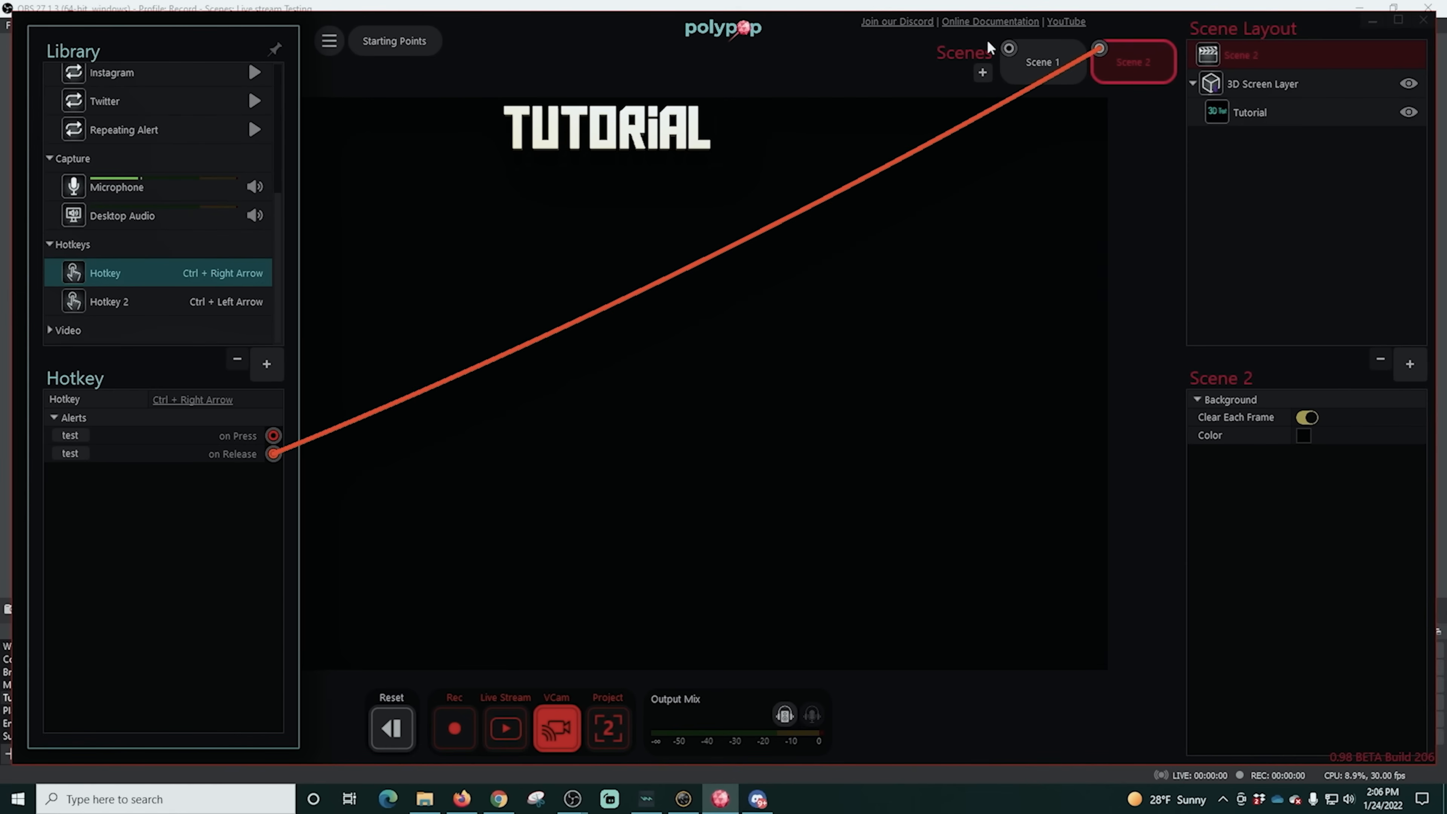
- Disconnect Hotkey 2's on Press alert from Scene 1 and link its on Release alert there instead
mouse_move(1019, 55)
left_click(137, 305)
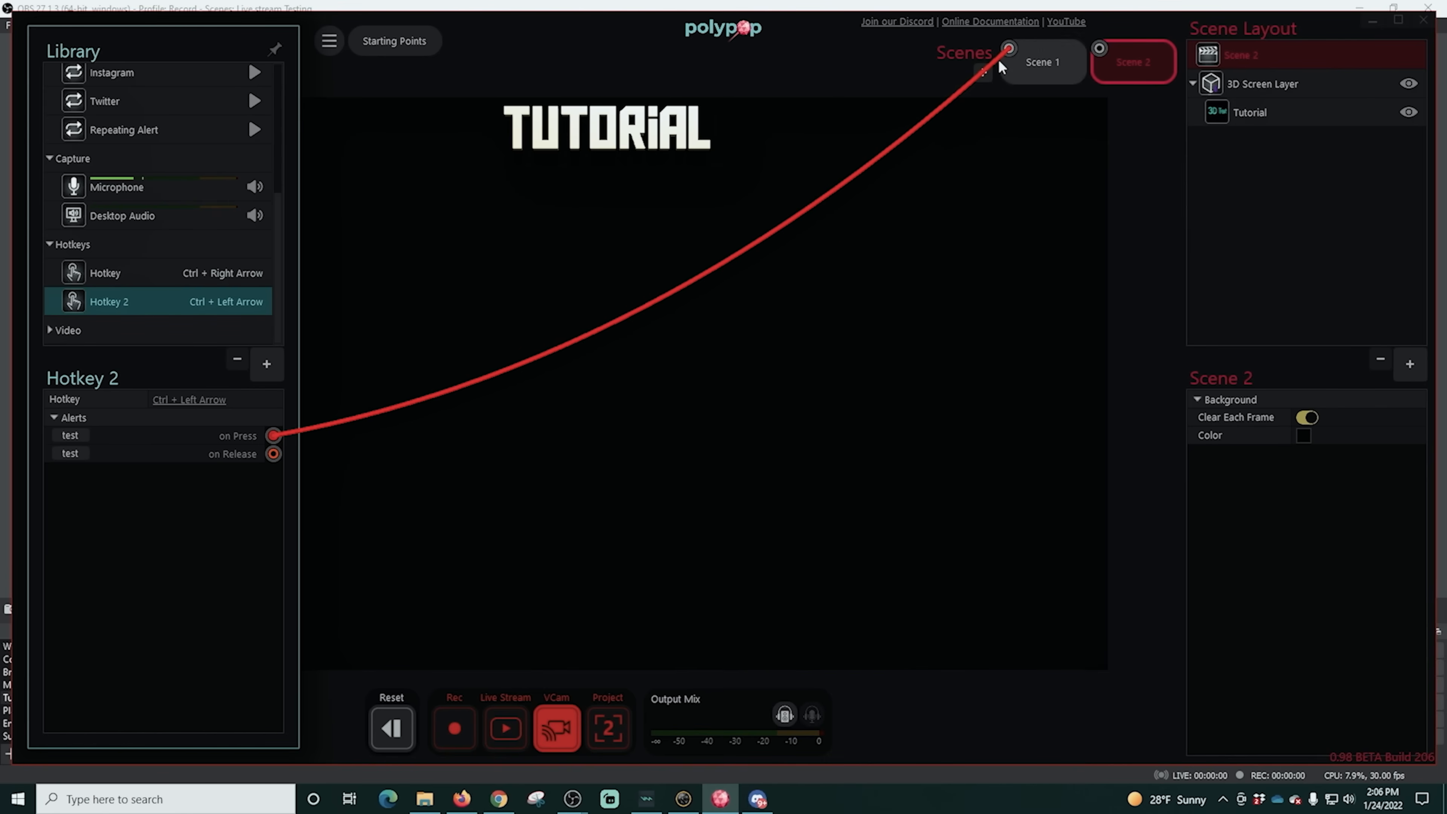
left_click_drag(1009, 51, 475, 355)
left_click_drag(276, 458, 1009, 49)
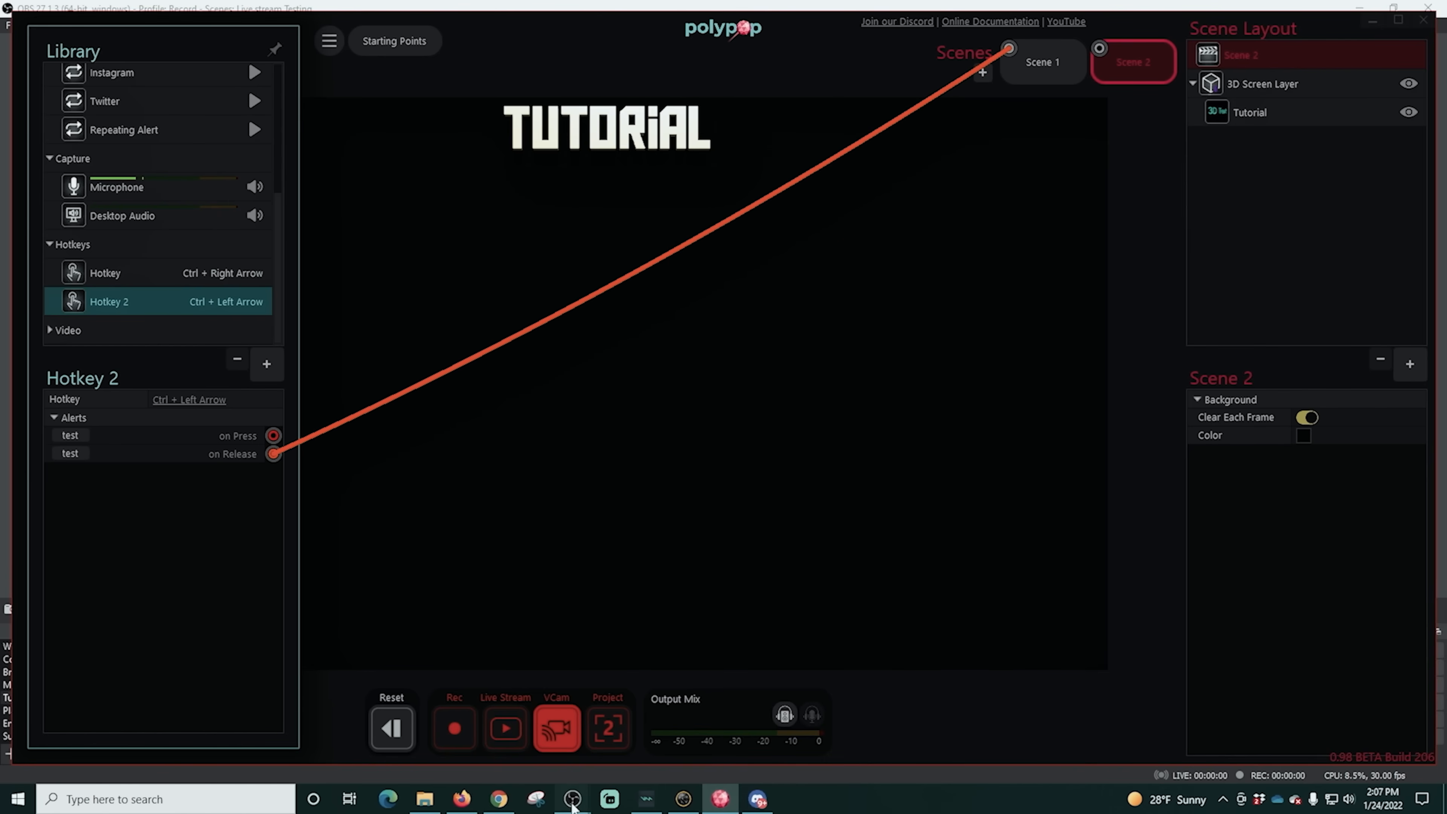
- Switch to OBS and test the release-triggered scene changes by alternating between Main and Tutorial
mouse_move(573, 806)
left_click(655, 741)
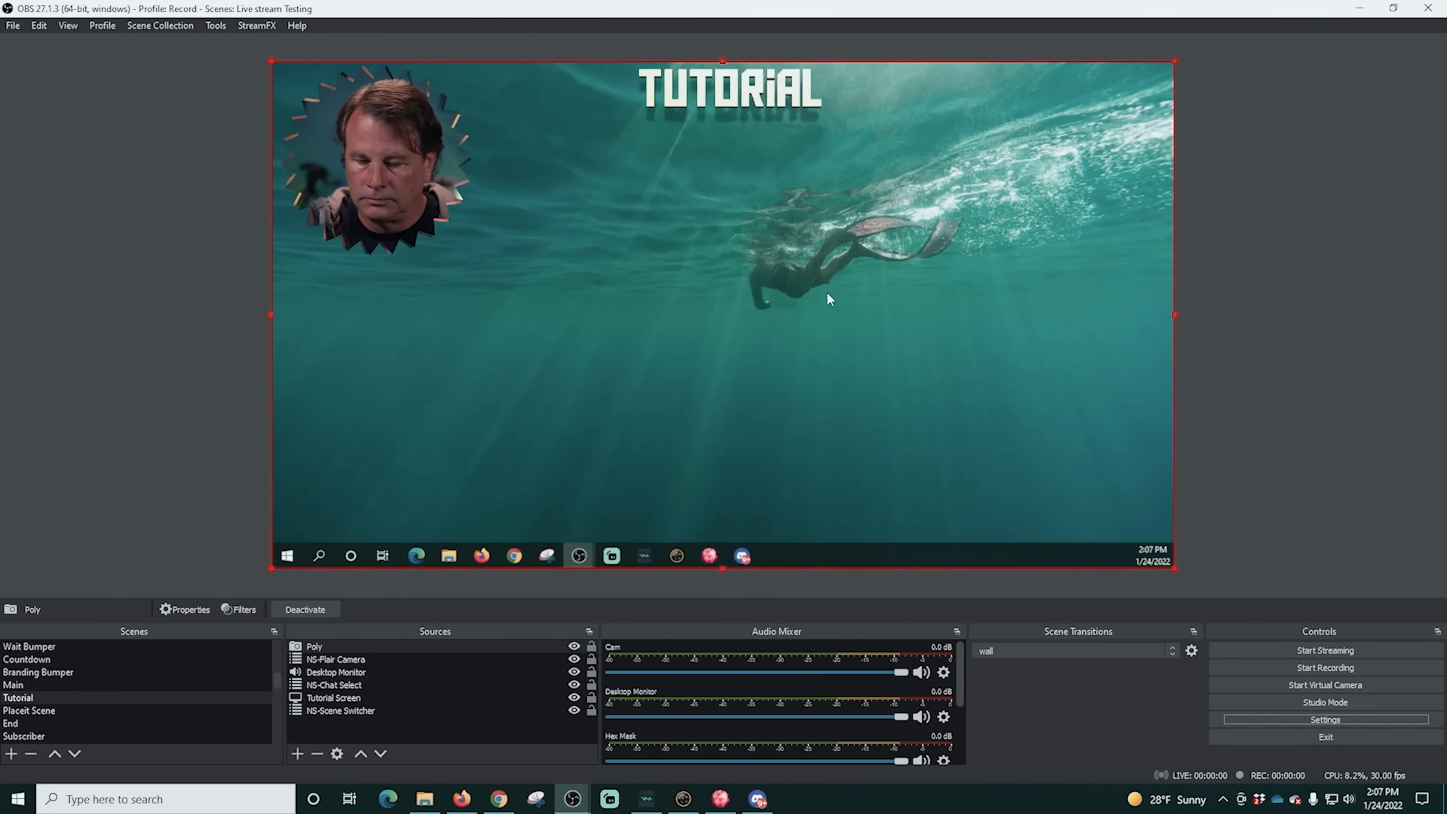
key("Tab")
key("Tab")
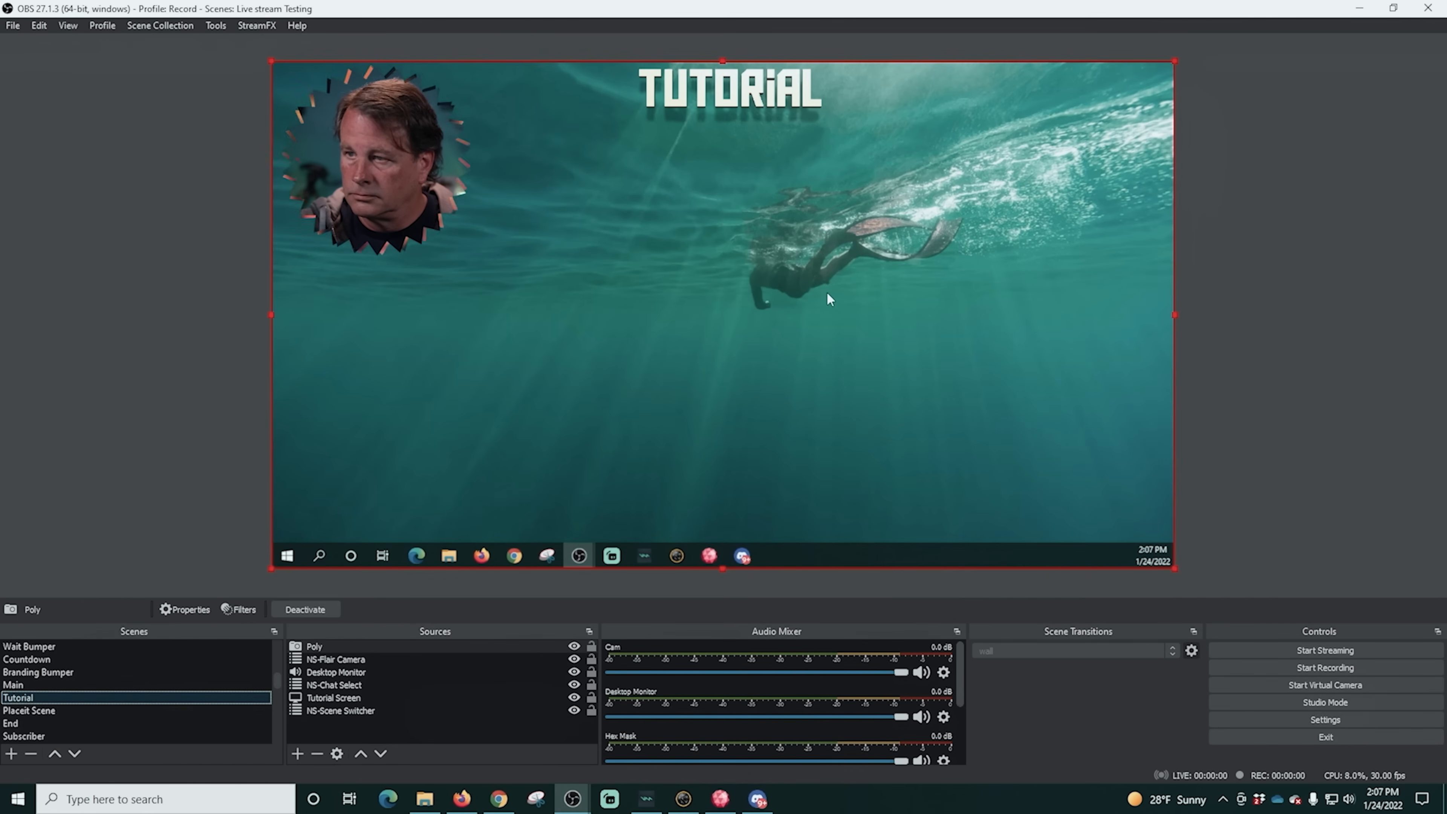
key("Up")
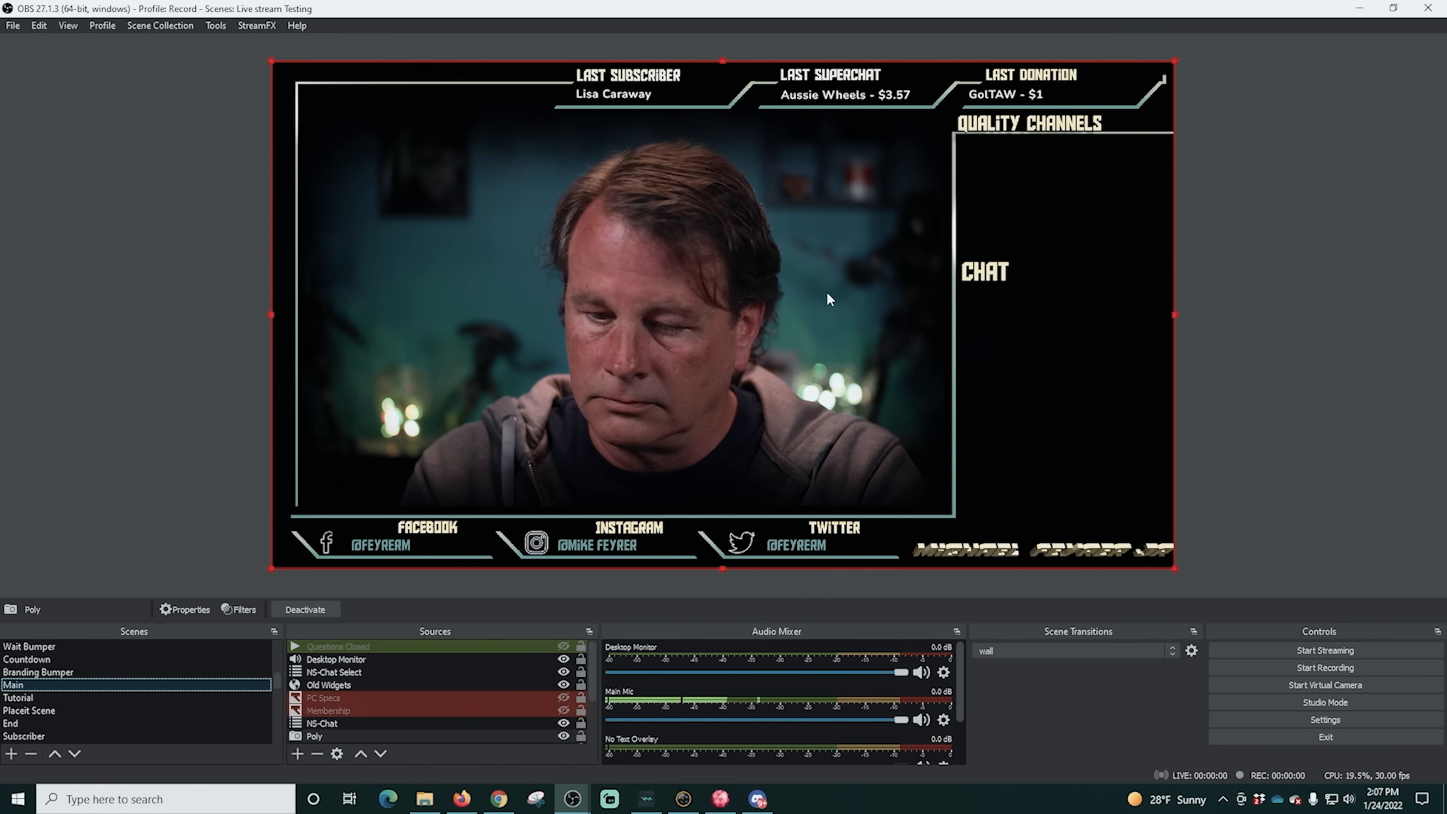
key("Down")
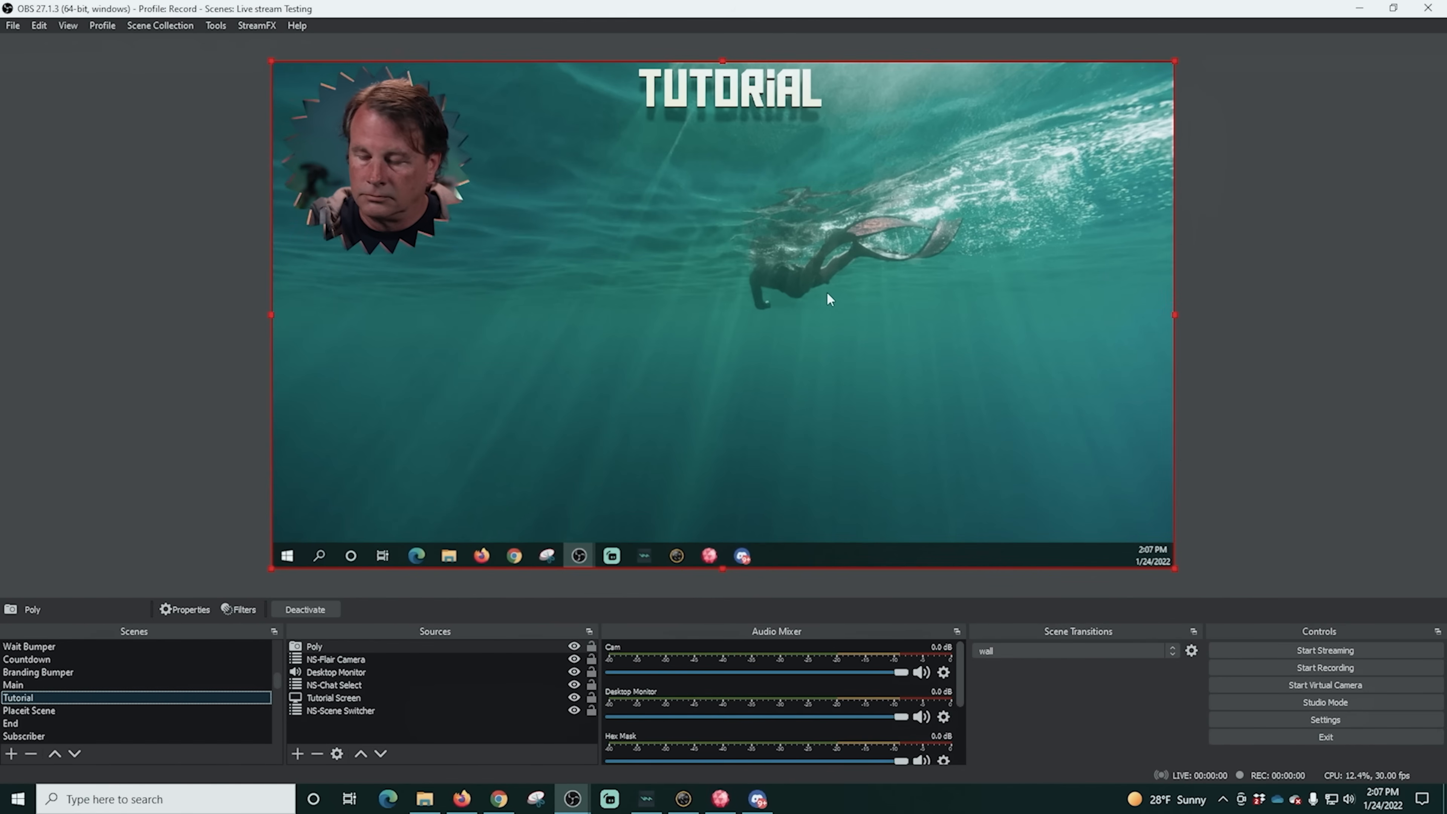
key("Up")
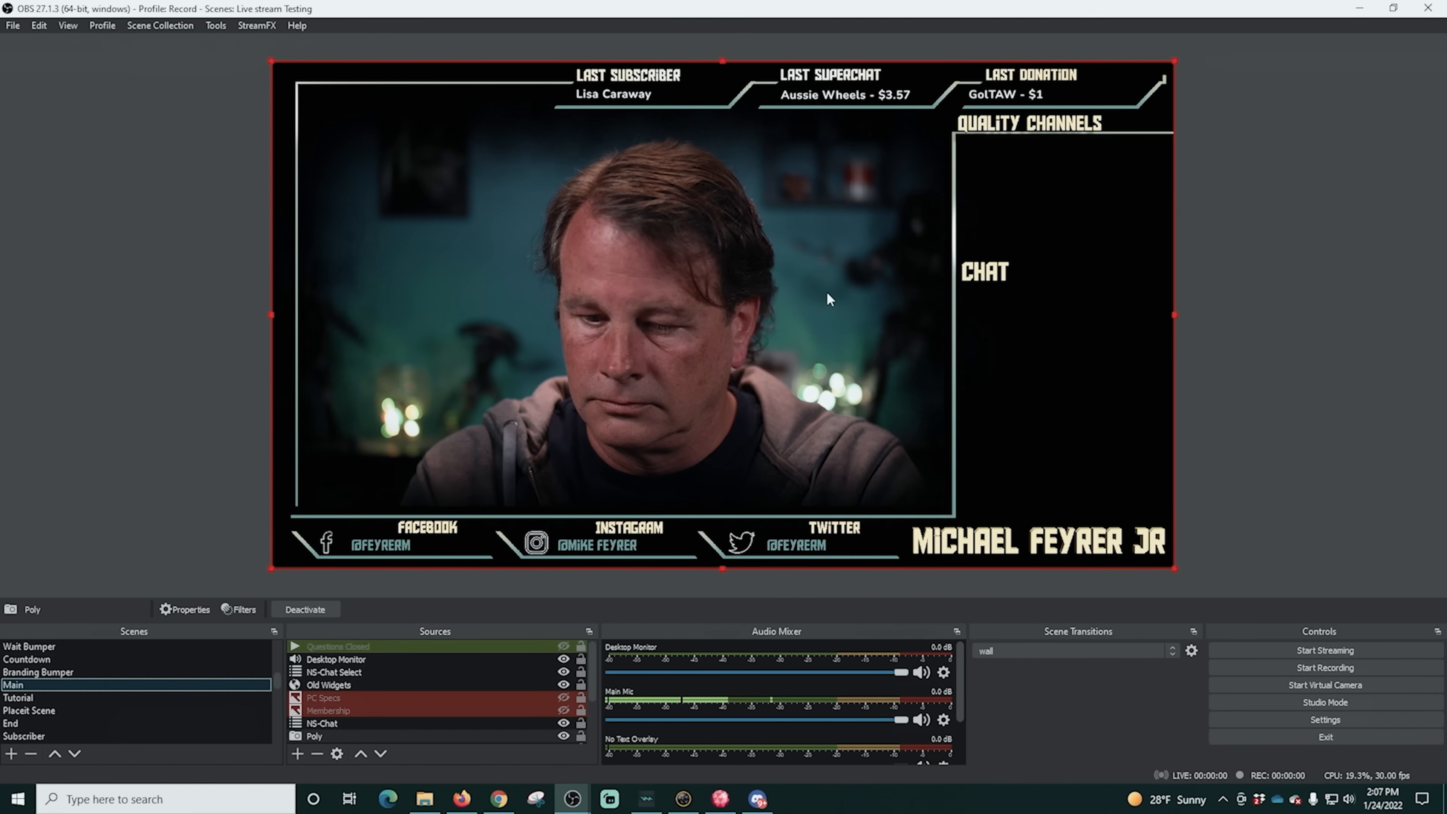
key("Down")
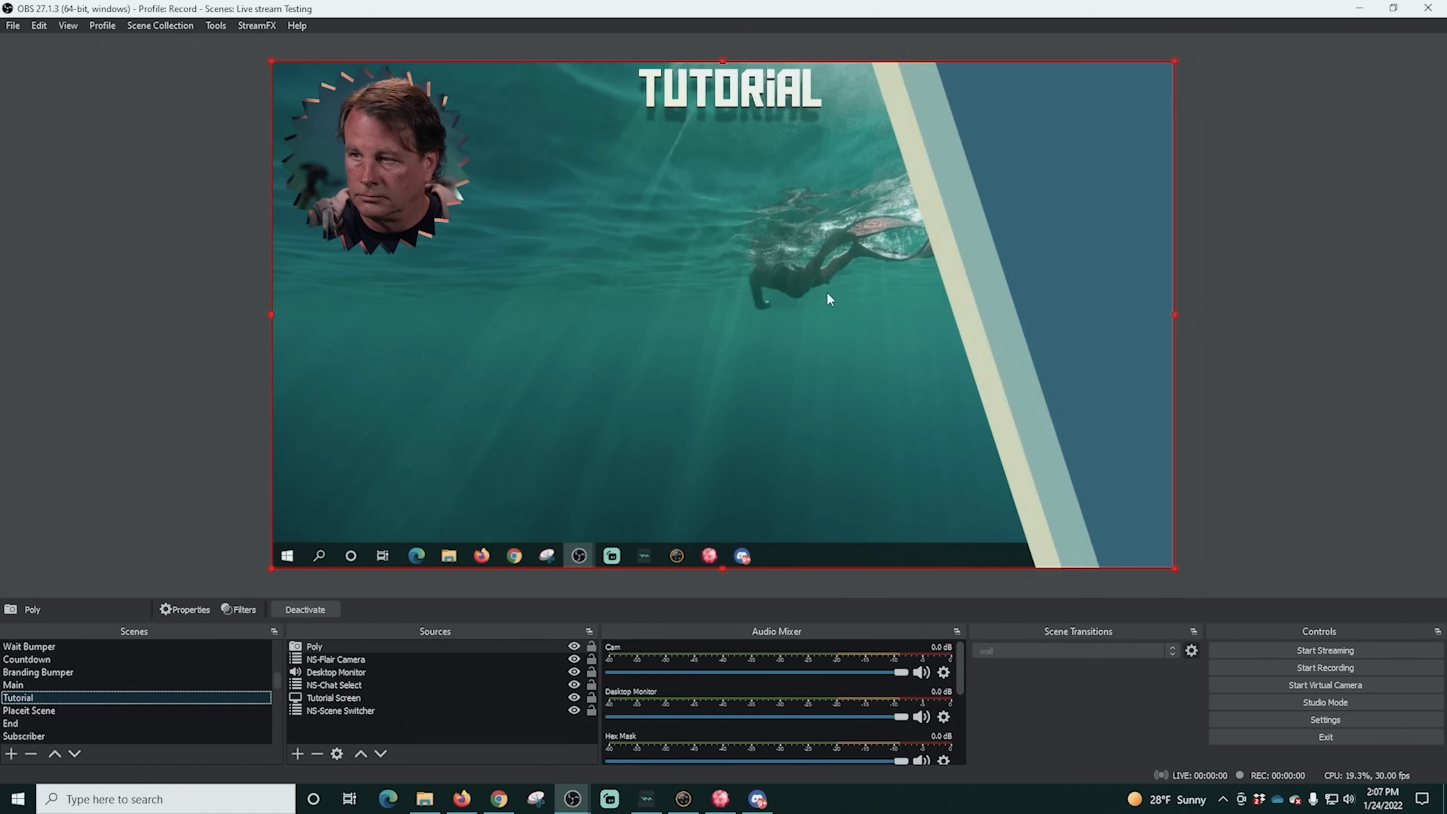